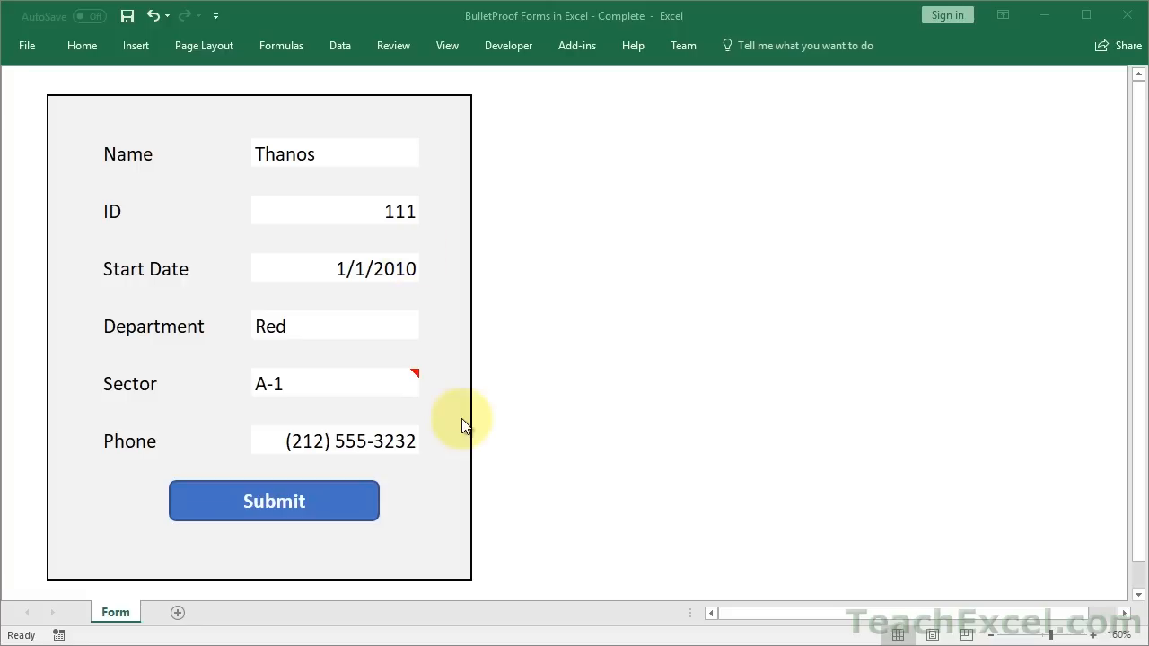
# Try to change the Start Date in the completed form to 1/1/2000, then discard the entry.
pyautogui.click(279, 438)
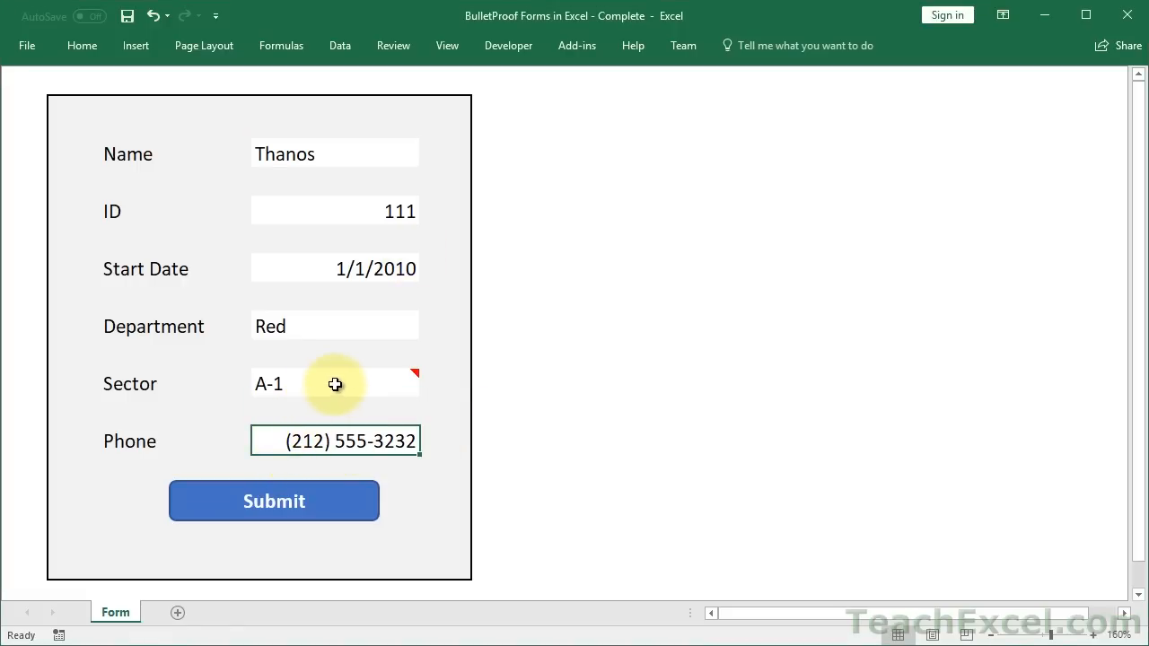
pyautogui.moveTo(370, 381)
pyautogui.click(350, 266)
pyautogui.doubleClick(395, 267)
pyautogui.press('Delete')
pyautogui.write('0')
pyautogui.press('Return')
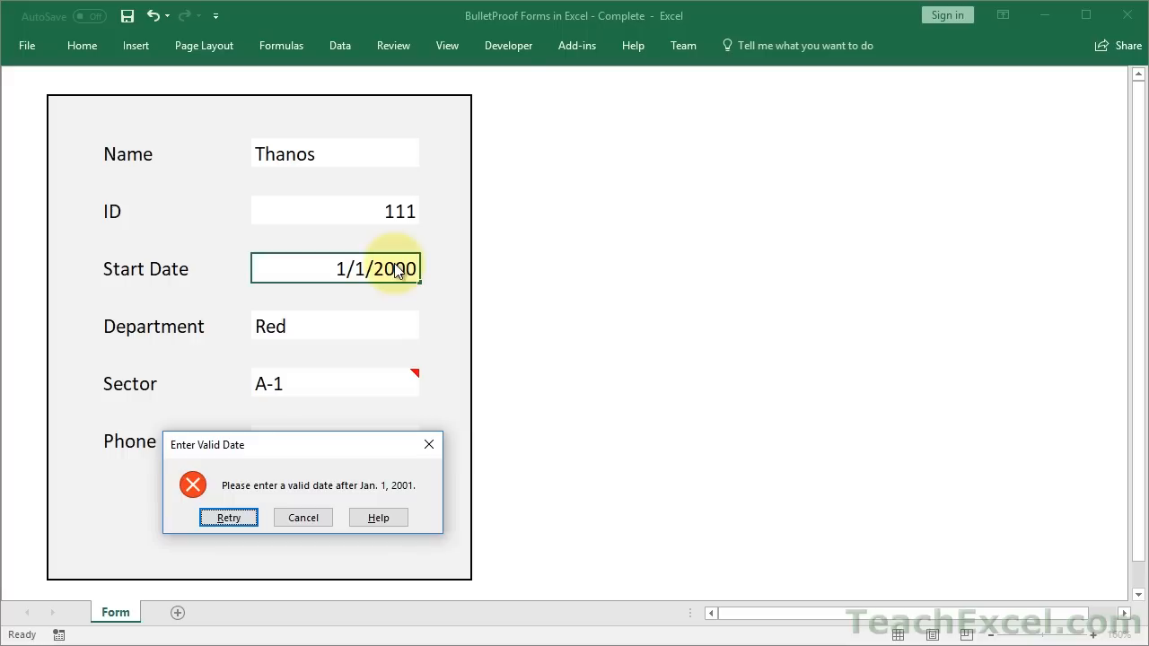
pyautogui.press('Escape')
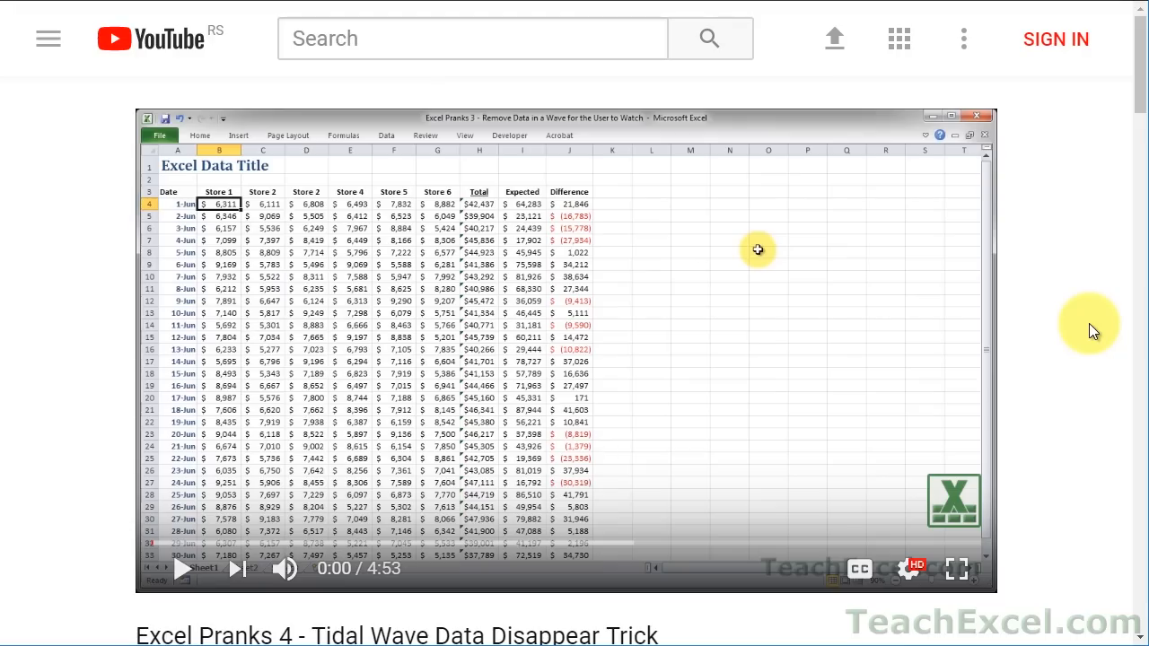
# Switch to YouTube and open the Excel File link in the description of the Excel Pranks 4 video.
pyautogui.scroll(-5, 1088, 324)
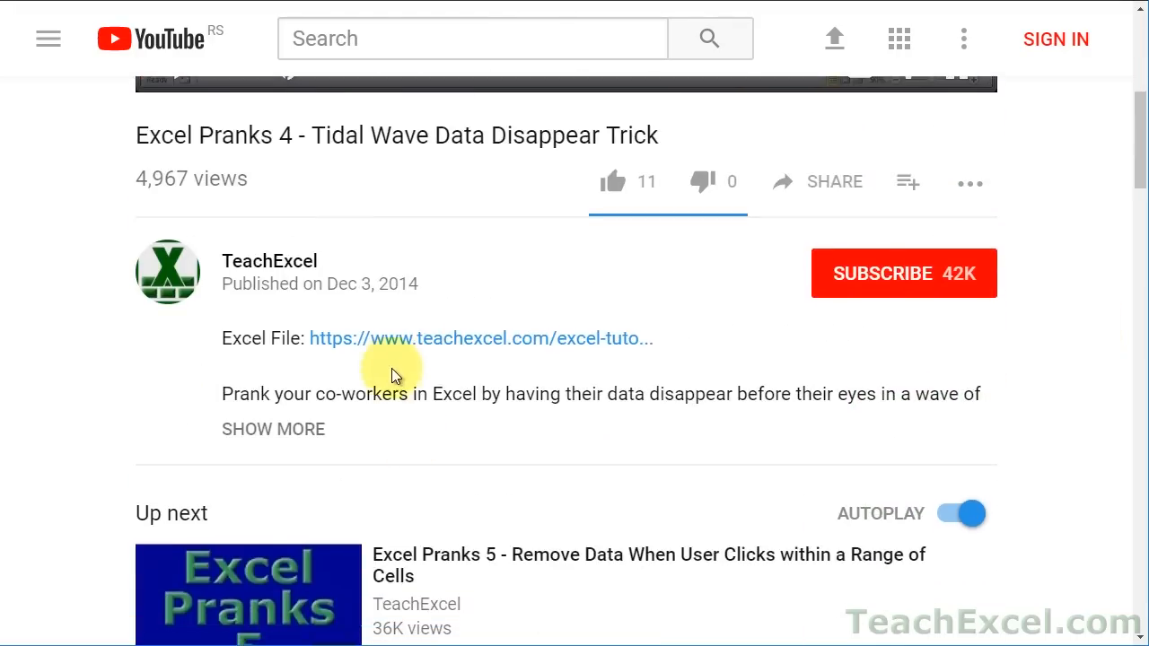
pyautogui.click(409, 344)
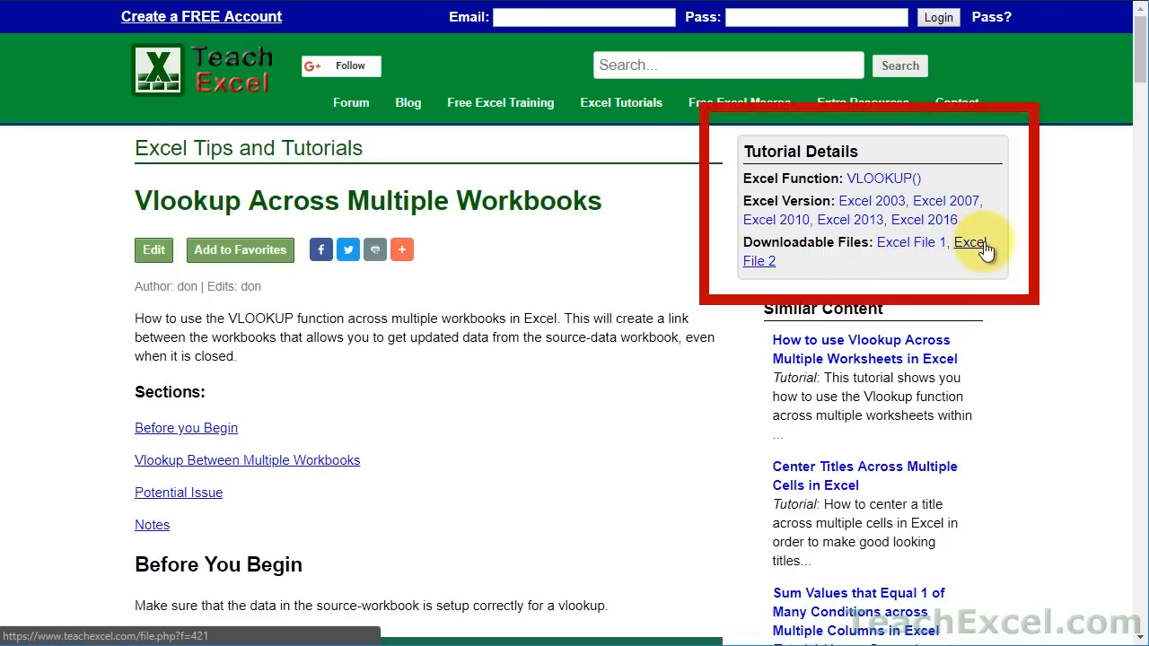
# Like the Excel Pranks 4 video on YouTube and subscribe to the TeachExcel channel.
pyautogui.click(620, 303)
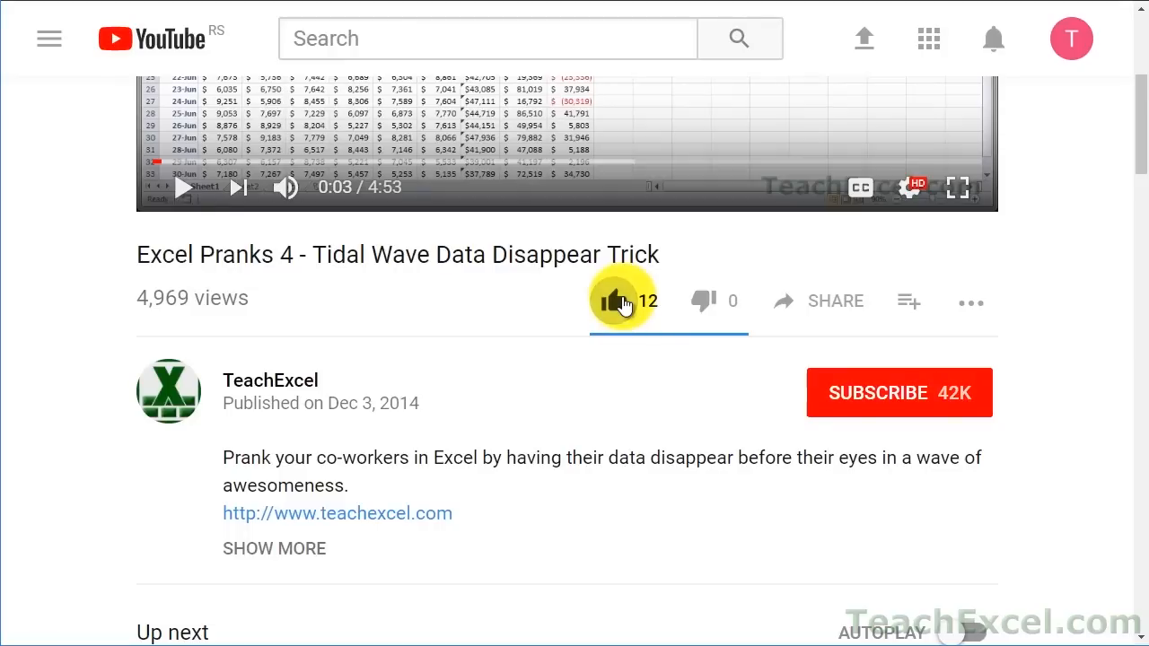
pyautogui.click(841, 392)
pyautogui.click(975, 396)
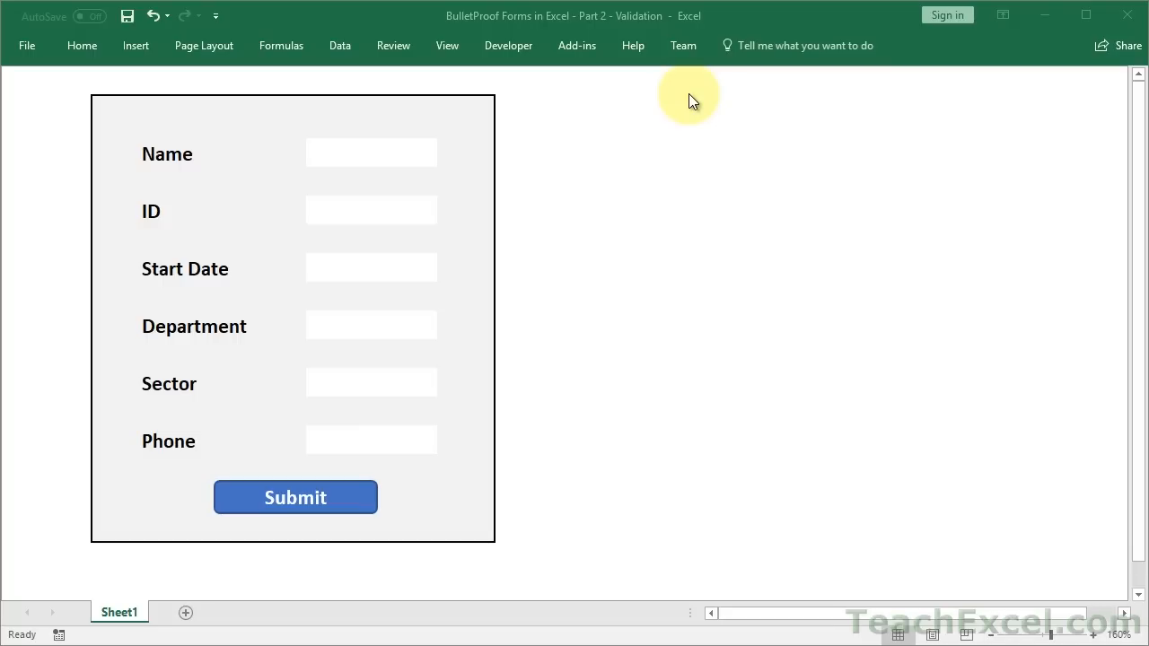
# Show the headings, formula bar and gridlines on Sheet1 of the Part 2 - Validation workbook, and zoom out to 110%.
pyautogui.click(439, 45)
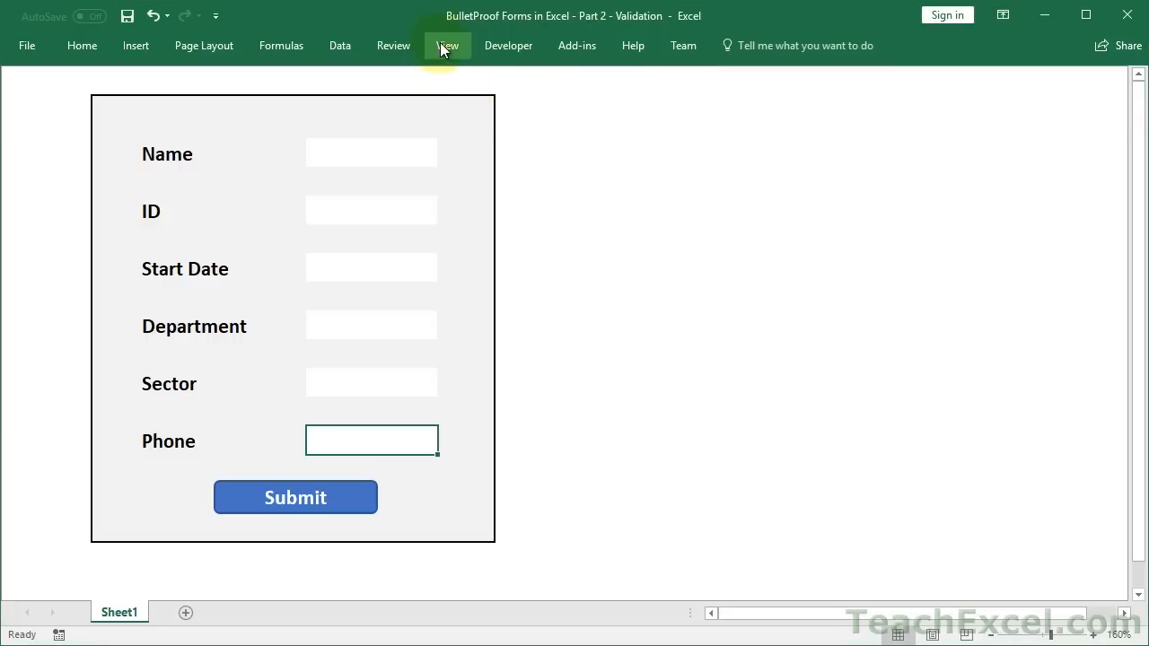
pyautogui.doubleClick(439, 46)
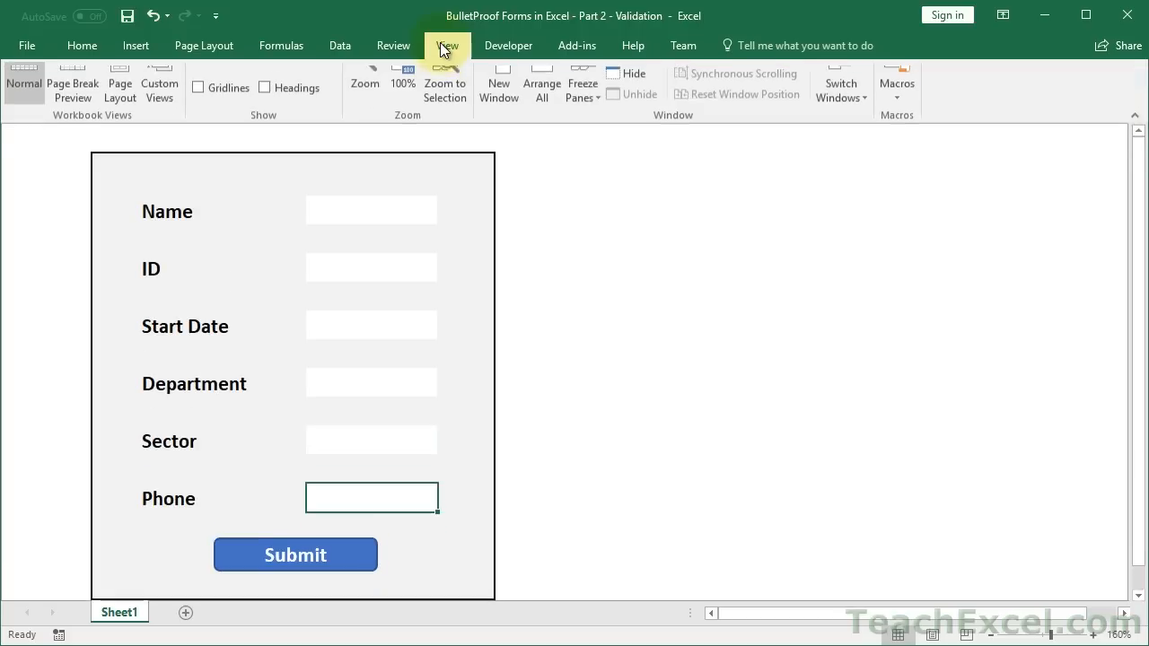
pyautogui.click(289, 106)
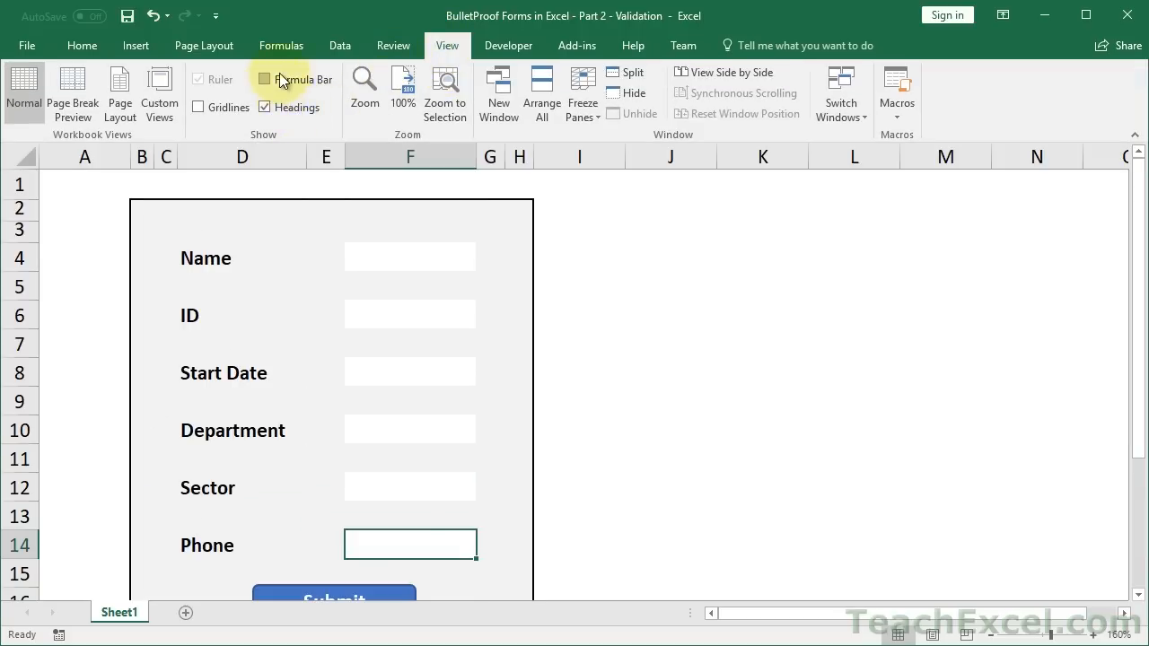
pyautogui.click(281, 79)
pyautogui.click(232, 103)
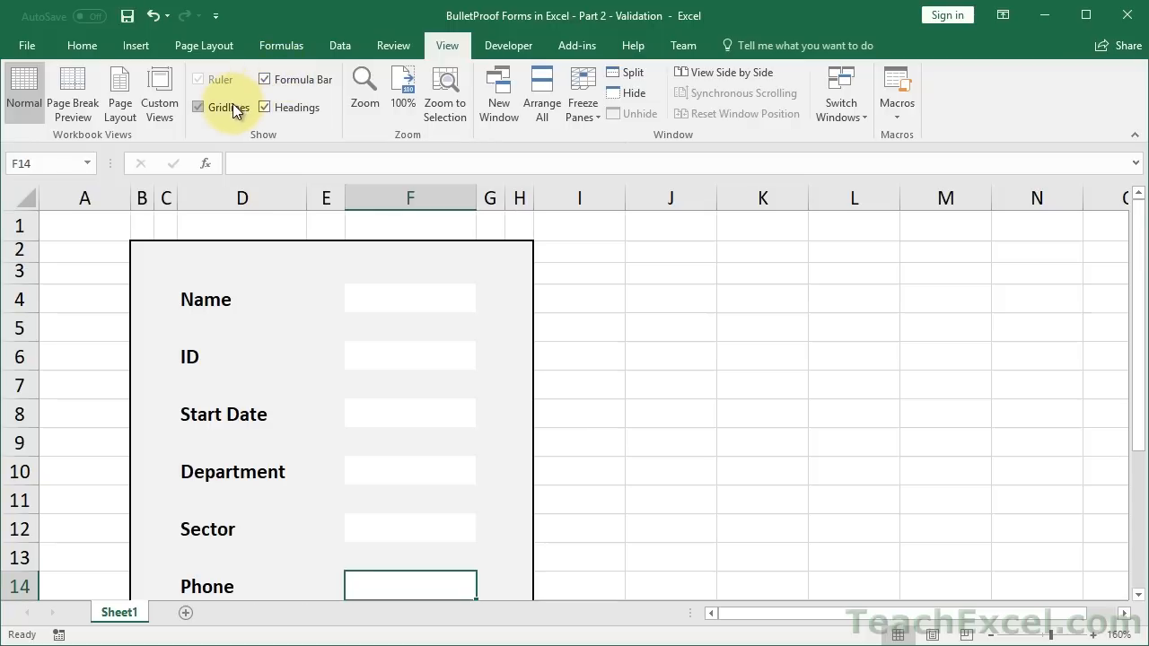
pyautogui.click(991, 635)
pyautogui.click(992, 634)
pyautogui.click(991, 634)
pyautogui.click(991, 634)
pyautogui.click(991, 634)
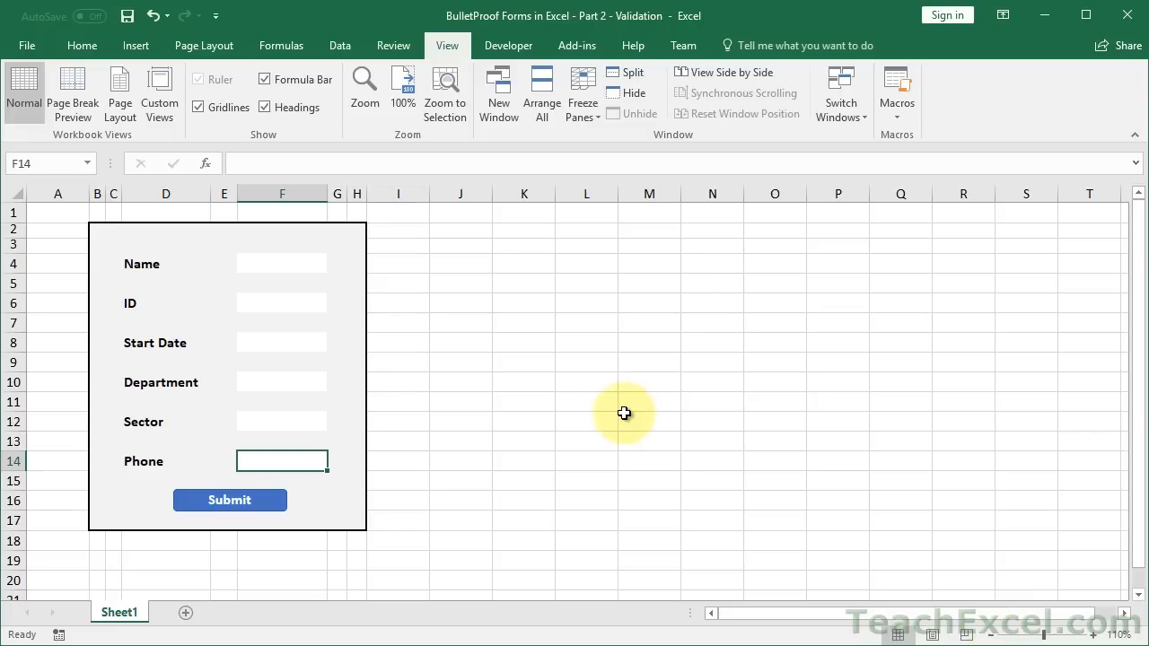
# Enter the heading Validation in cell I3 beside the form and make it bold.
pyautogui.click(90, 52)
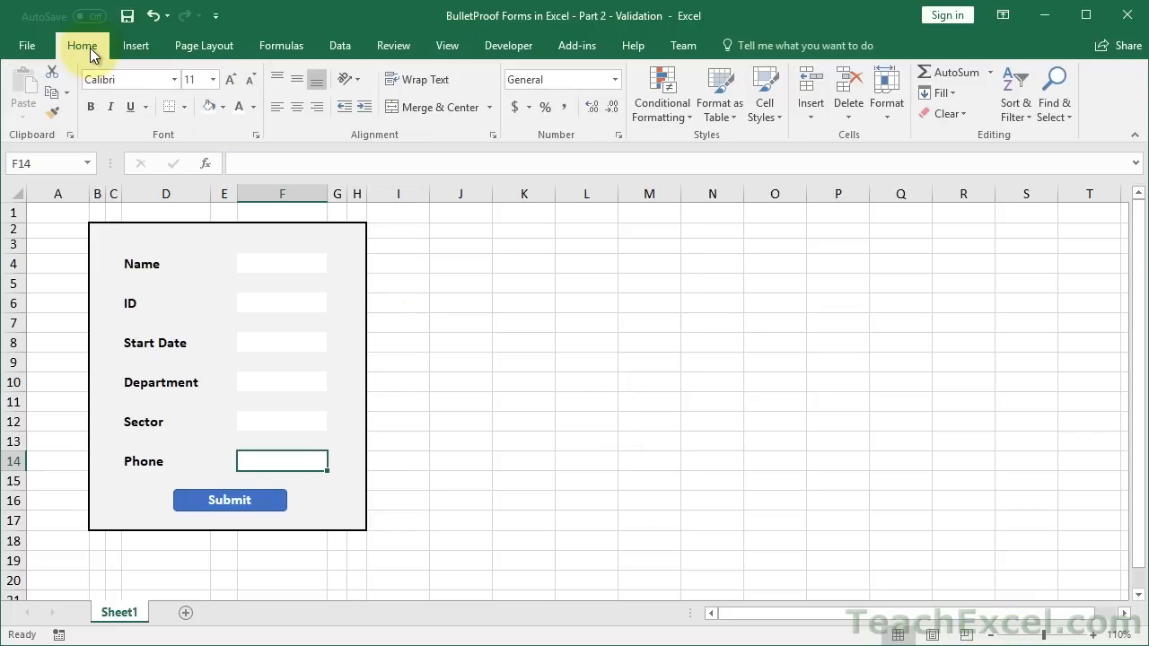
pyautogui.click(400, 242)
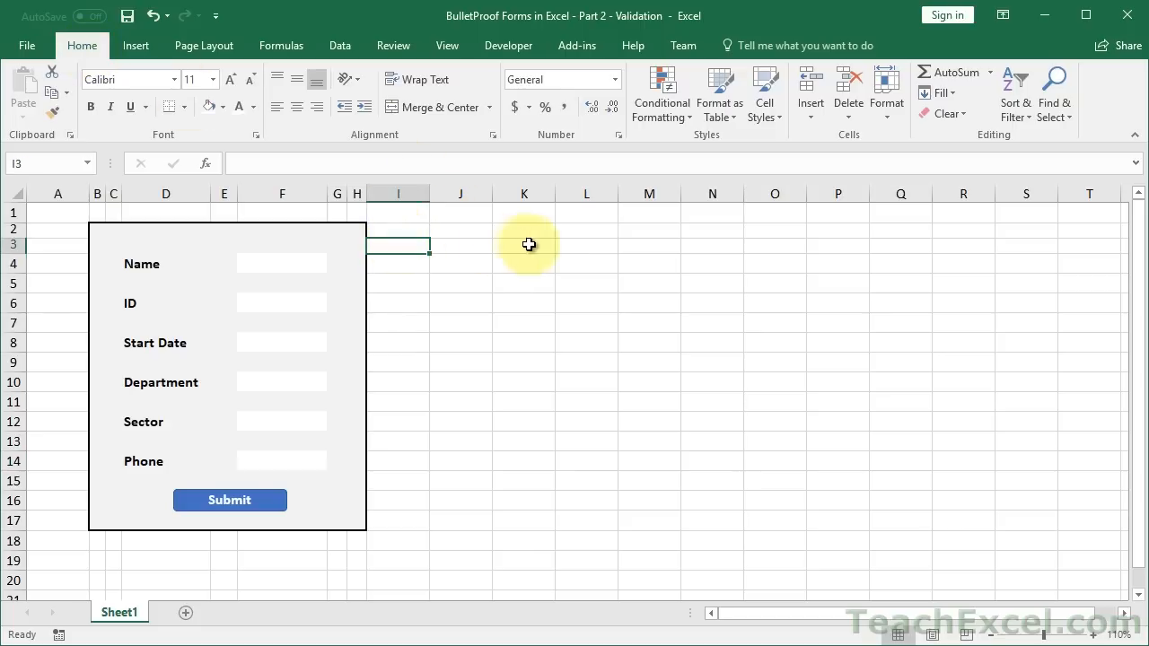
pyautogui.write('V')
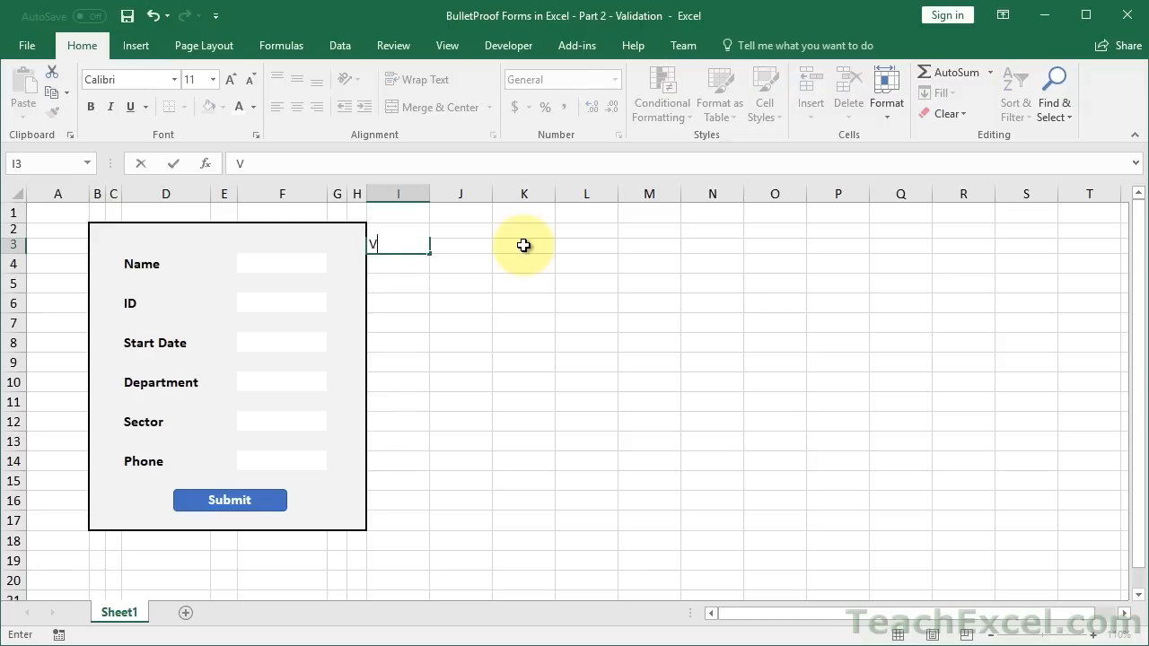
pyautogui.write('alidation')
pyautogui.hotkey('ctrl', 'Return')
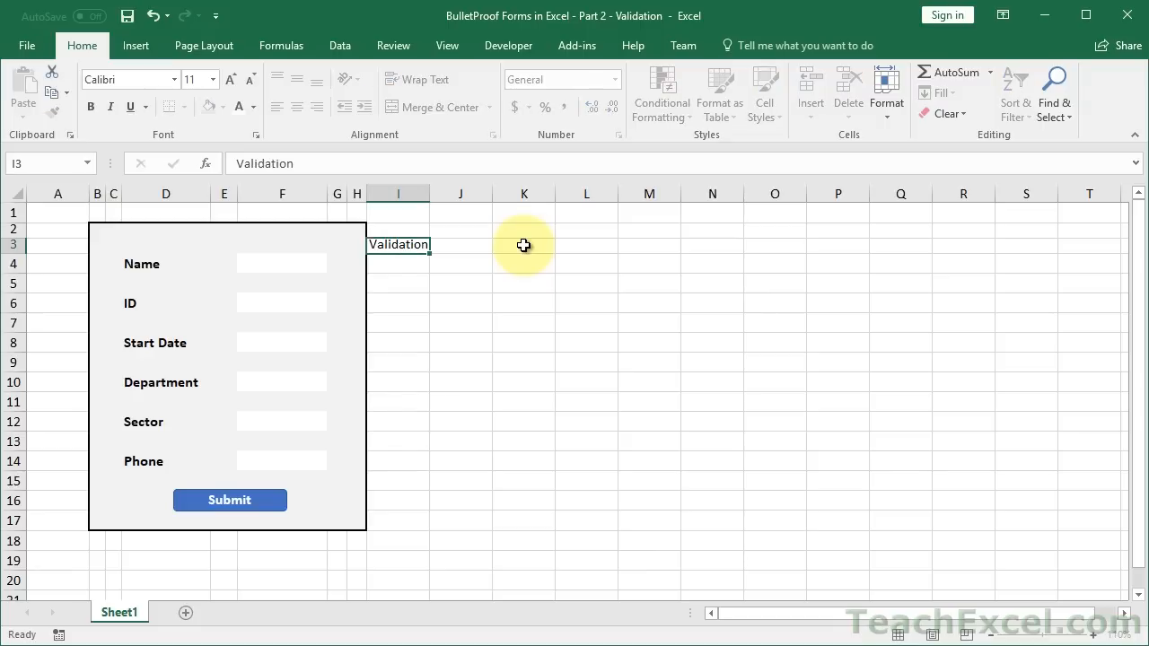
pyautogui.hotkey('ctrl', 'b')
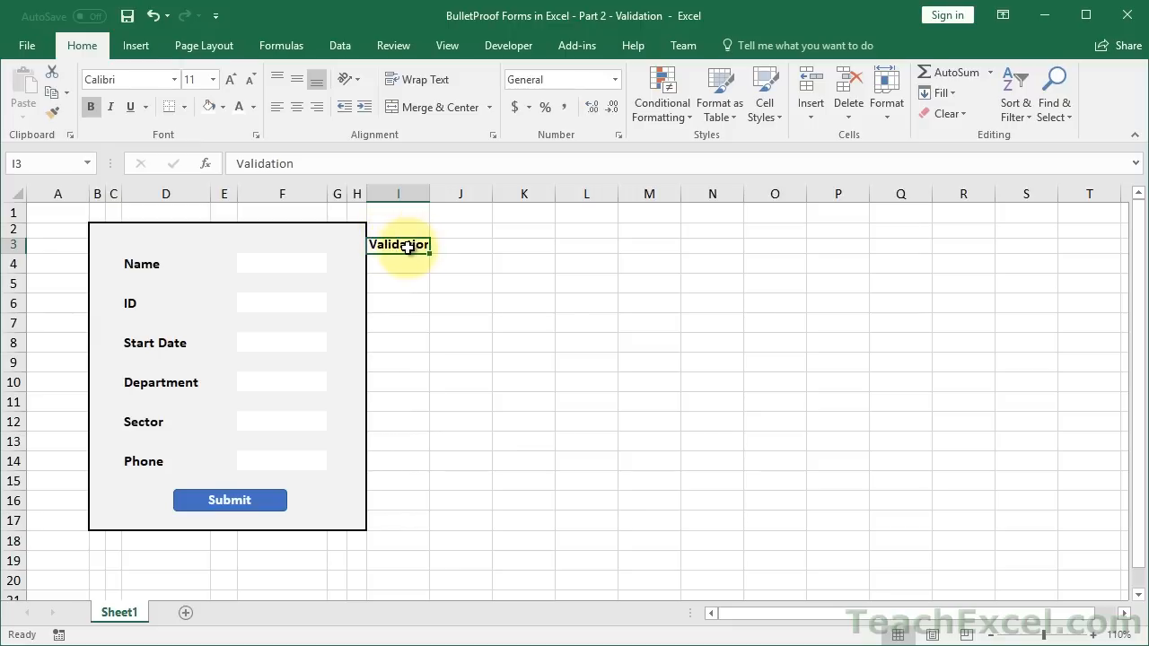
pyautogui.moveTo(399, 264); pyautogui.dragTo(399, 461)
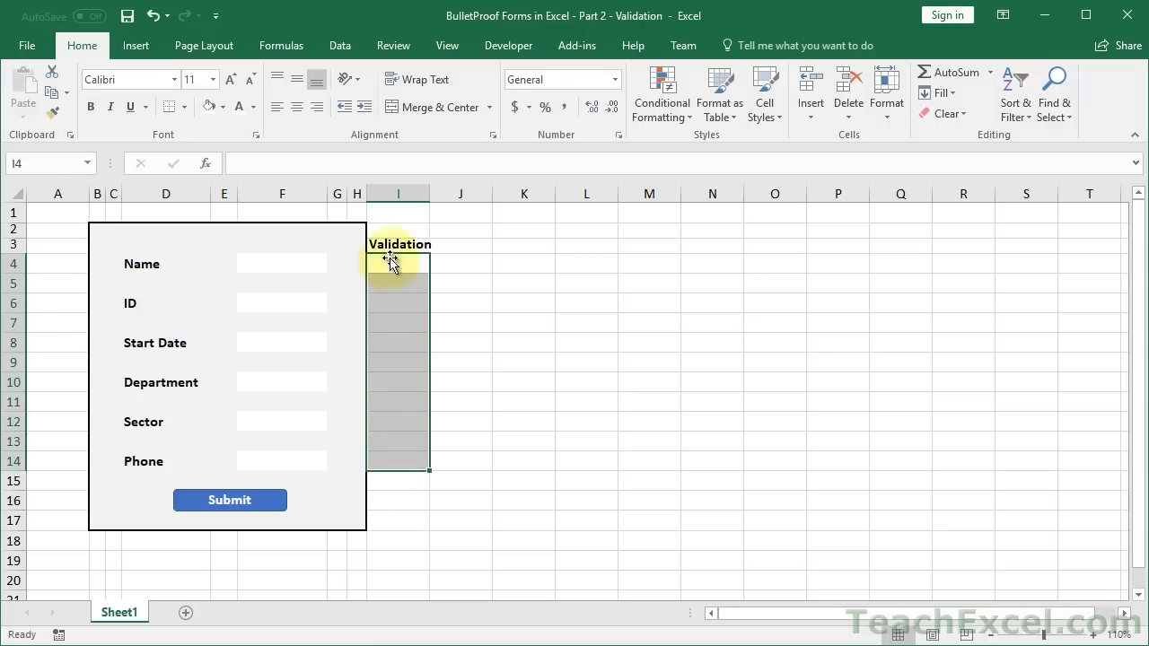
pyautogui.click(307, 261)
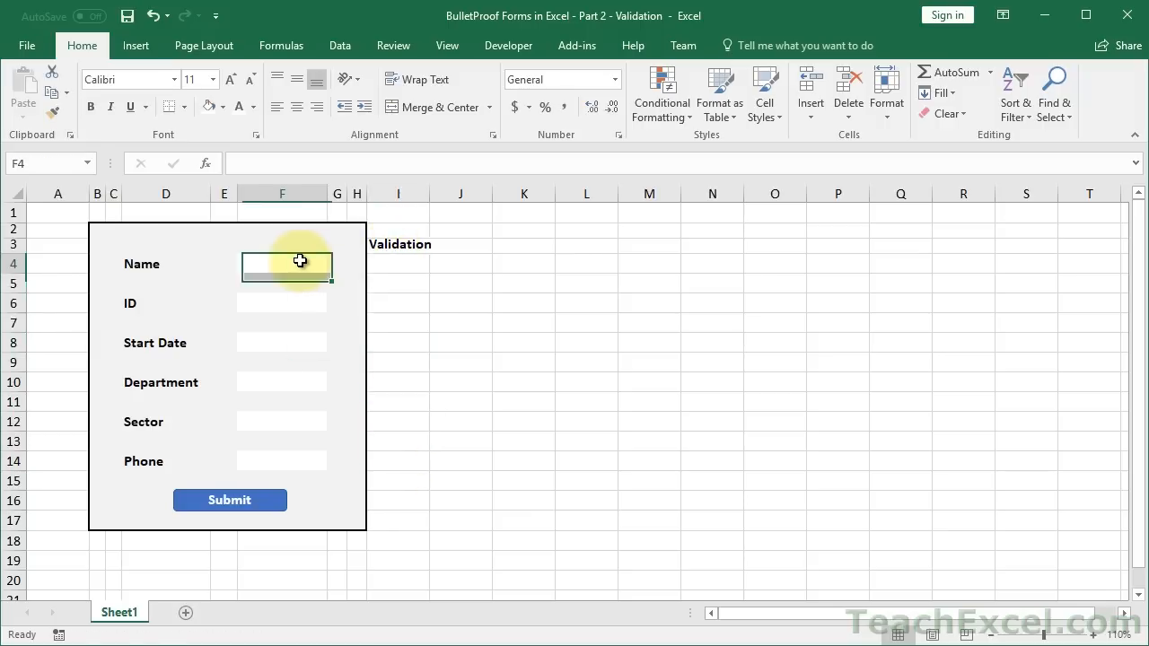
pyautogui.click(391, 261)
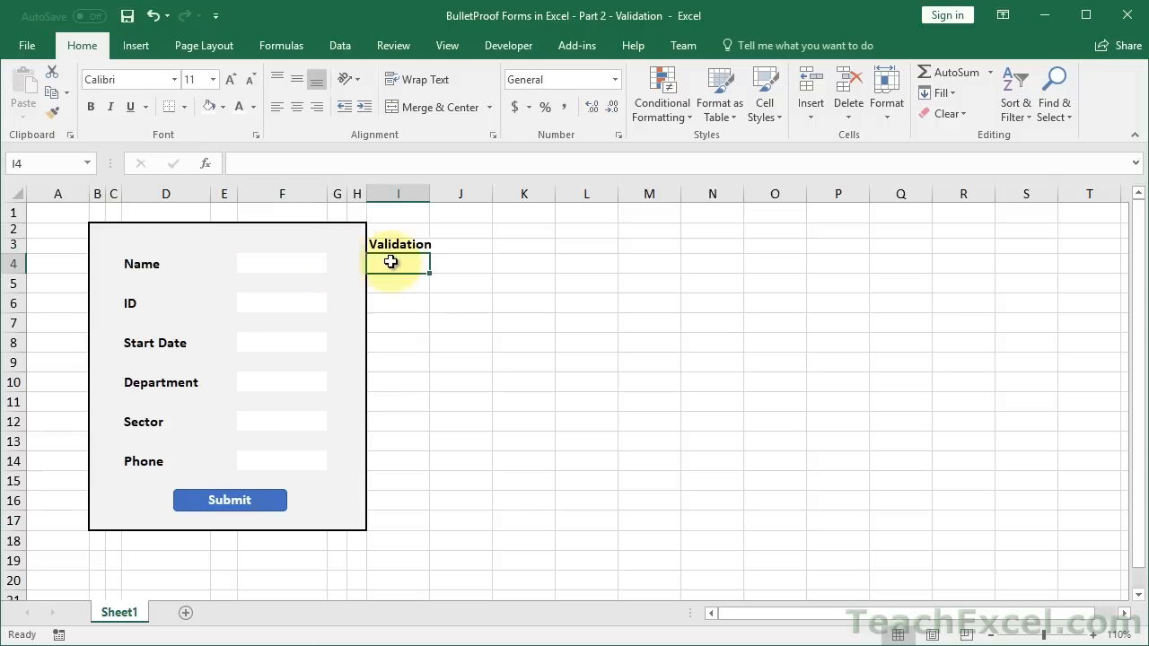
pyautogui.click(1095, 635)
pyautogui.click(1095, 635)
pyautogui.click(1095, 634)
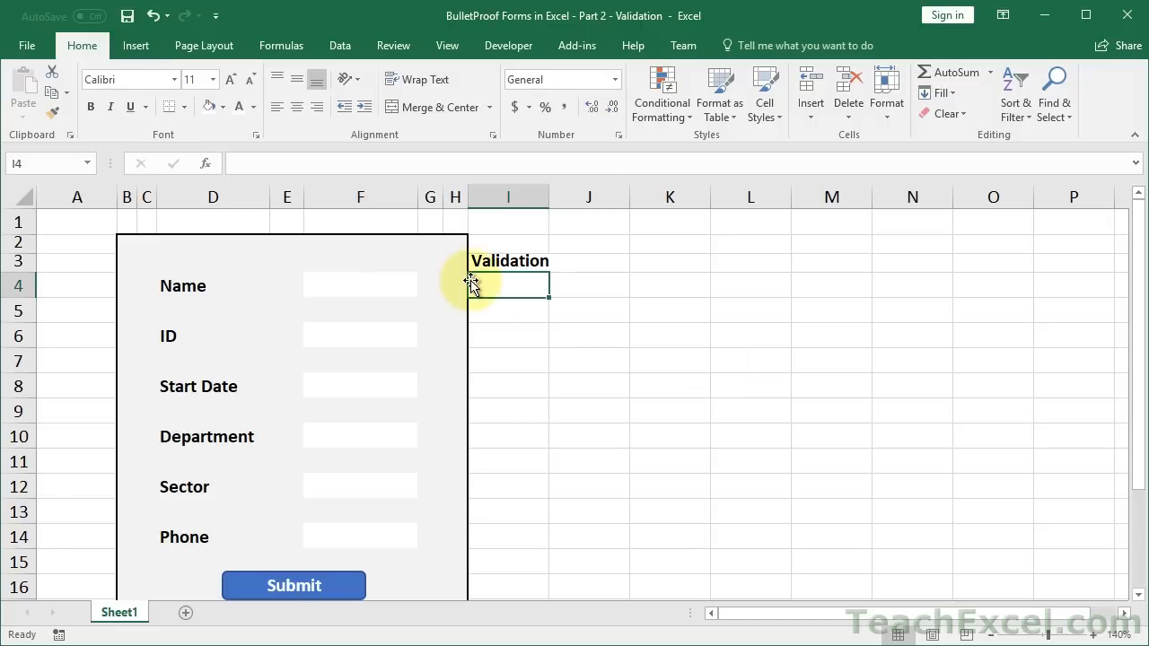
# Open the Data Validation settings for the Name input cell F4.
pyautogui.click(337, 46)
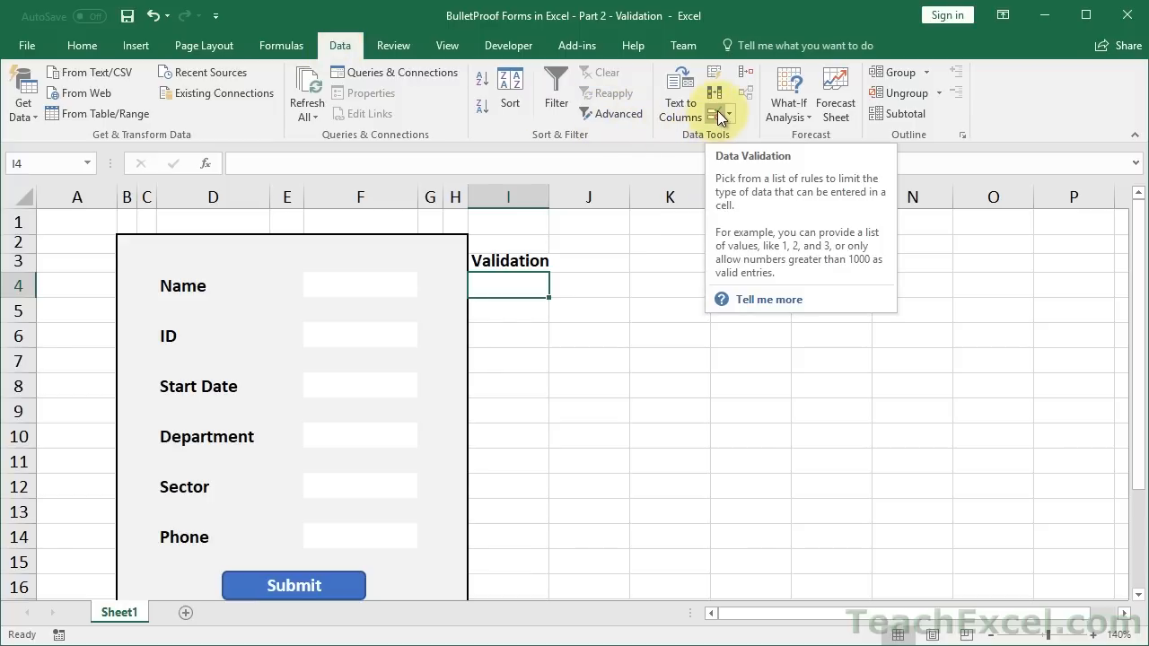
pyautogui.click(363, 285)
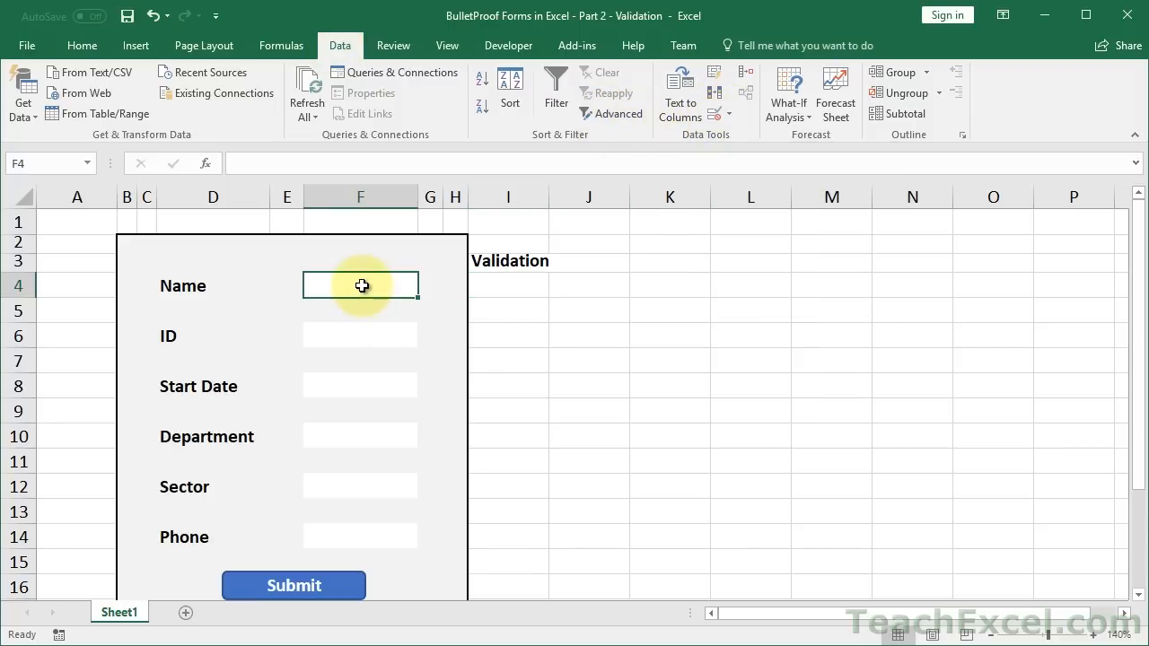
pyautogui.hotkey('alt', 'd')
pyautogui.press('l')
pyautogui.press('alt')
pyautogui.press('d')
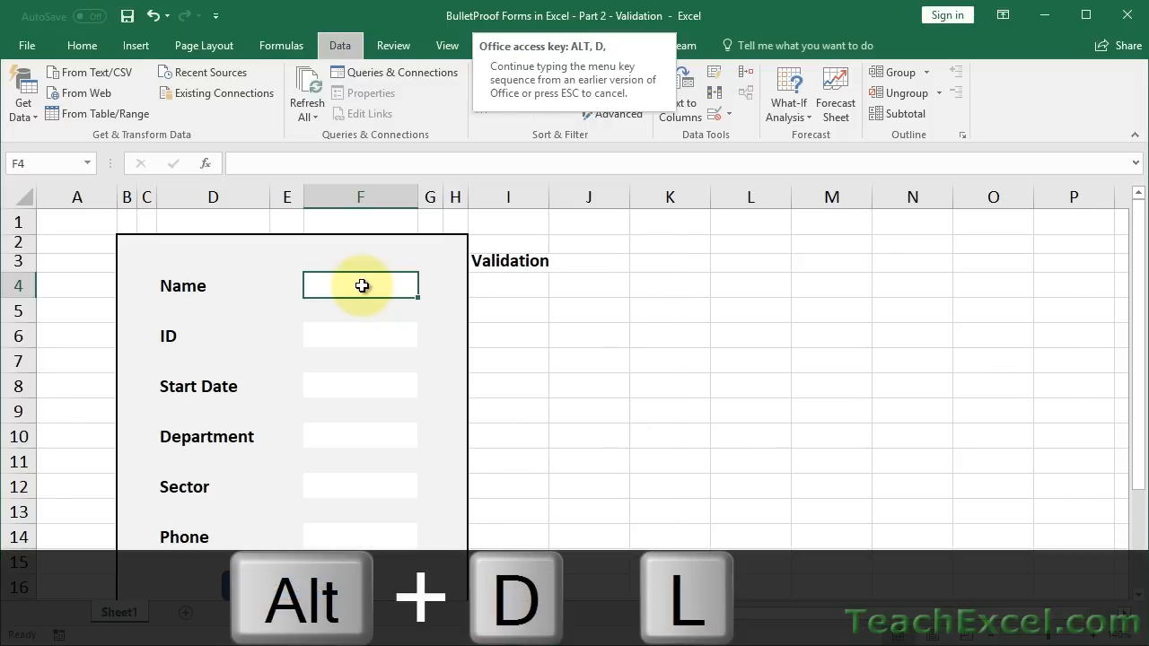
pyautogui.press('l')
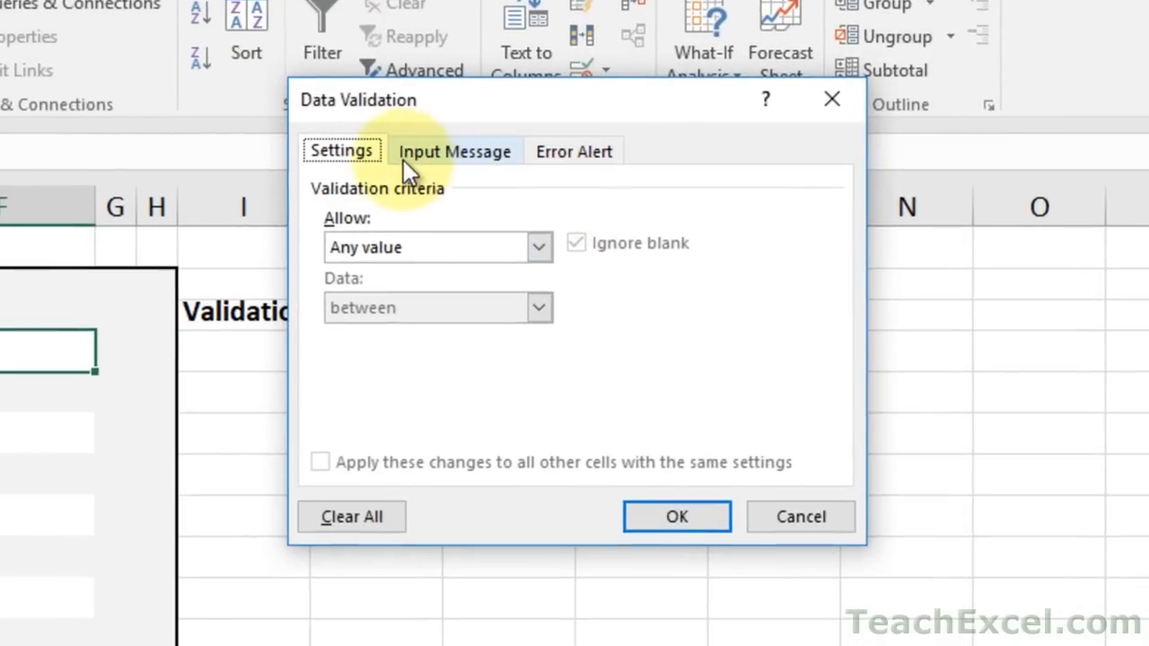
pyautogui.click(538, 249)
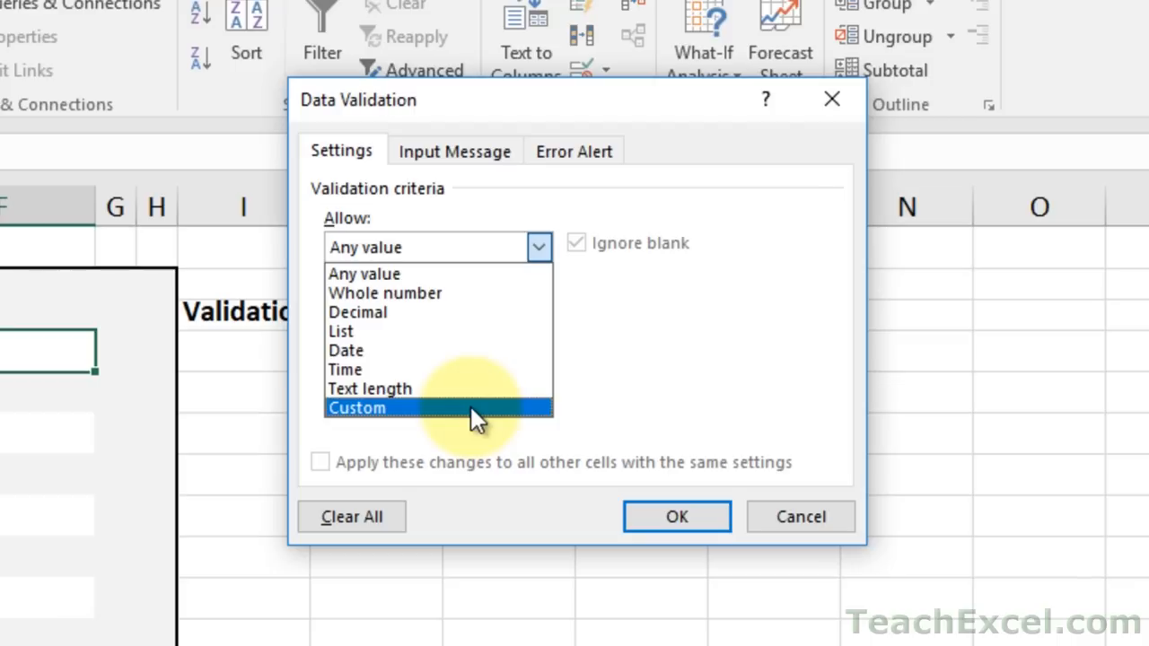
pyautogui.click(438, 412)
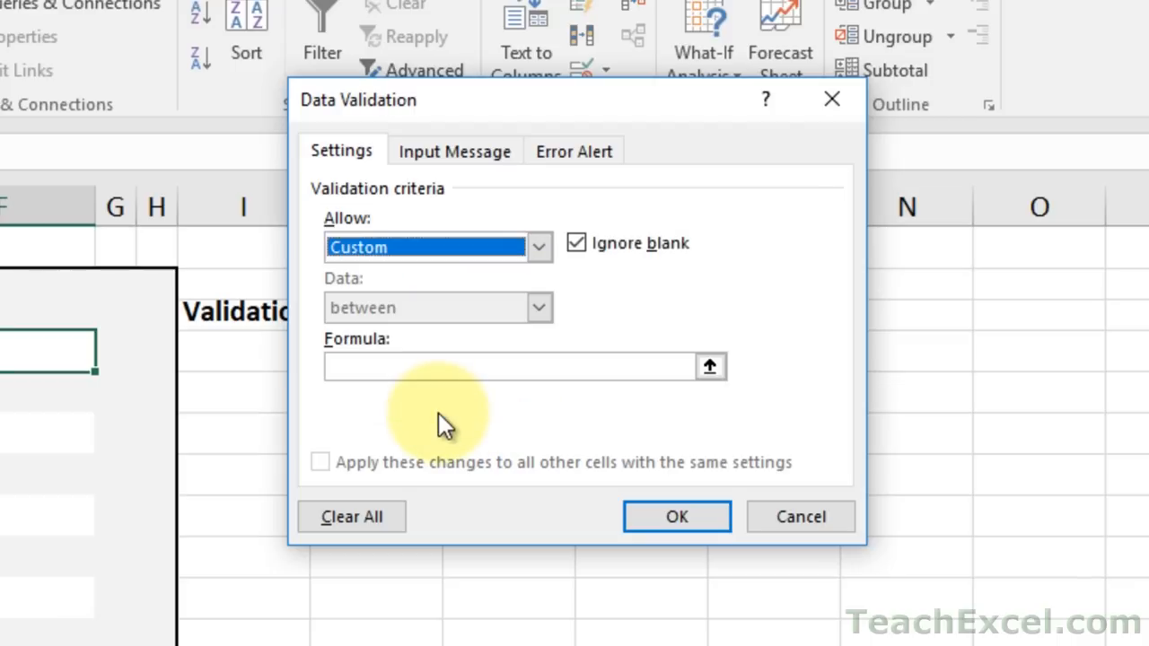
pyautogui.click(413, 369)
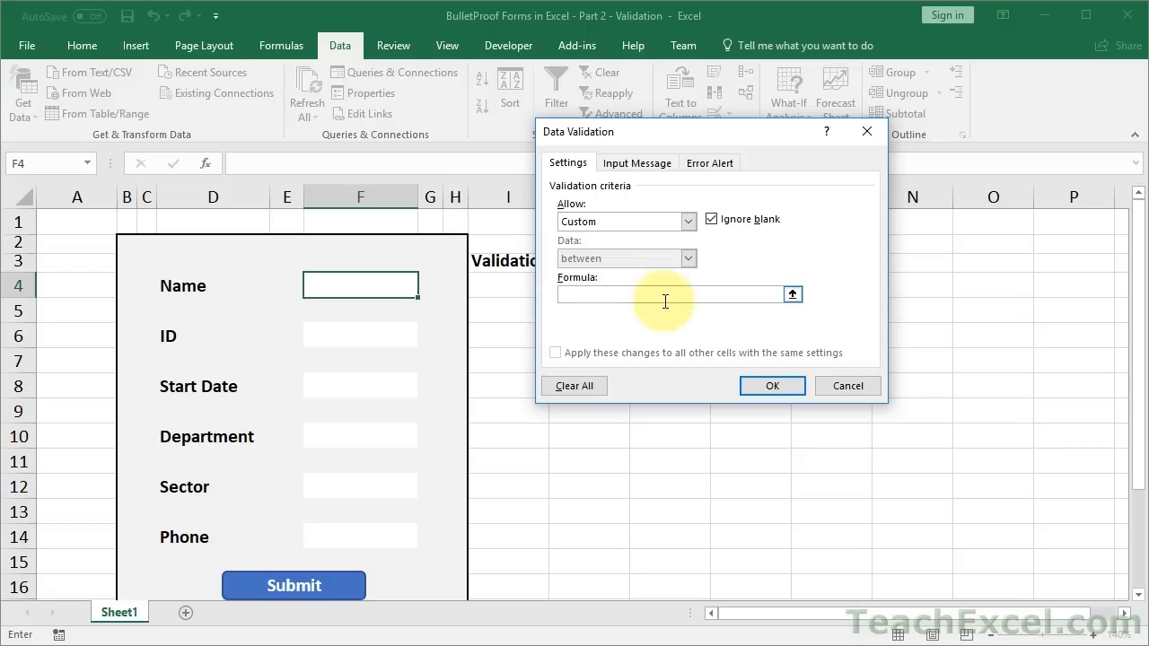
# Restrict the Name input cell F4 to whole numbers between 1 and 10.
pyautogui.click(690, 221)
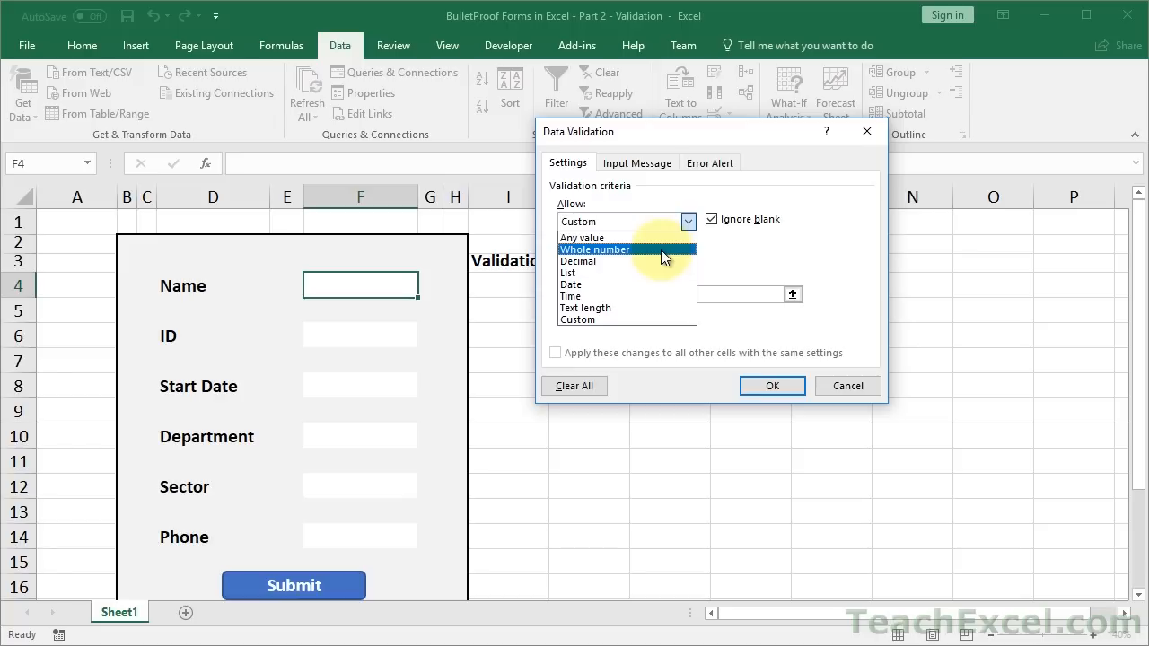
pyautogui.click(660, 249)
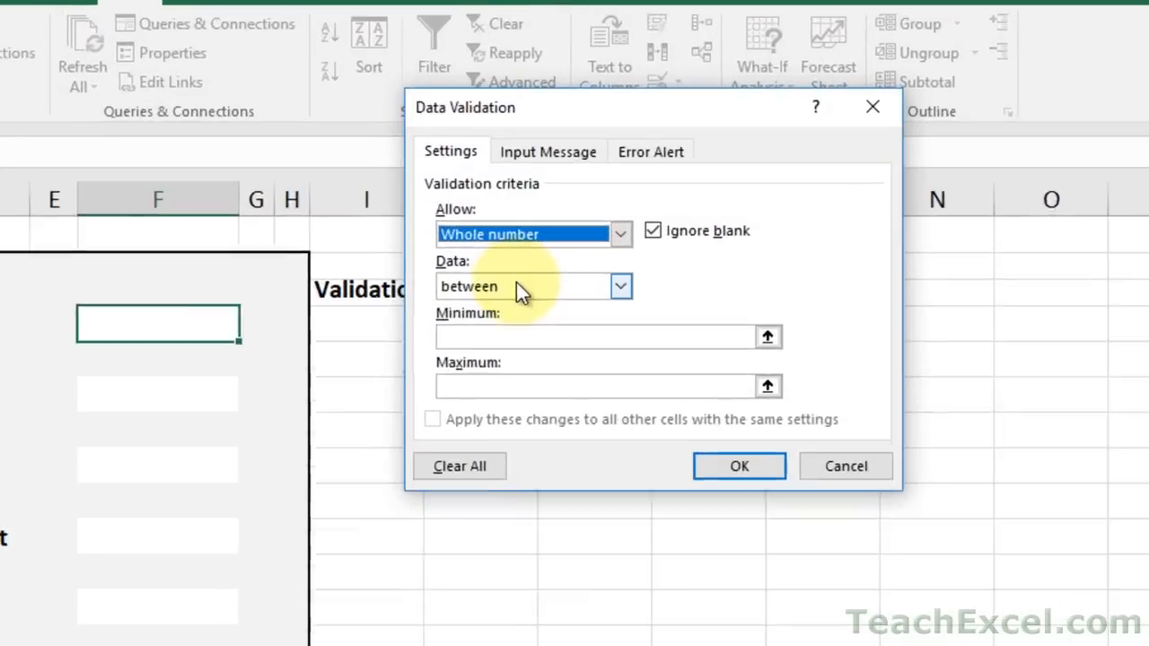
pyautogui.click(623, 257)
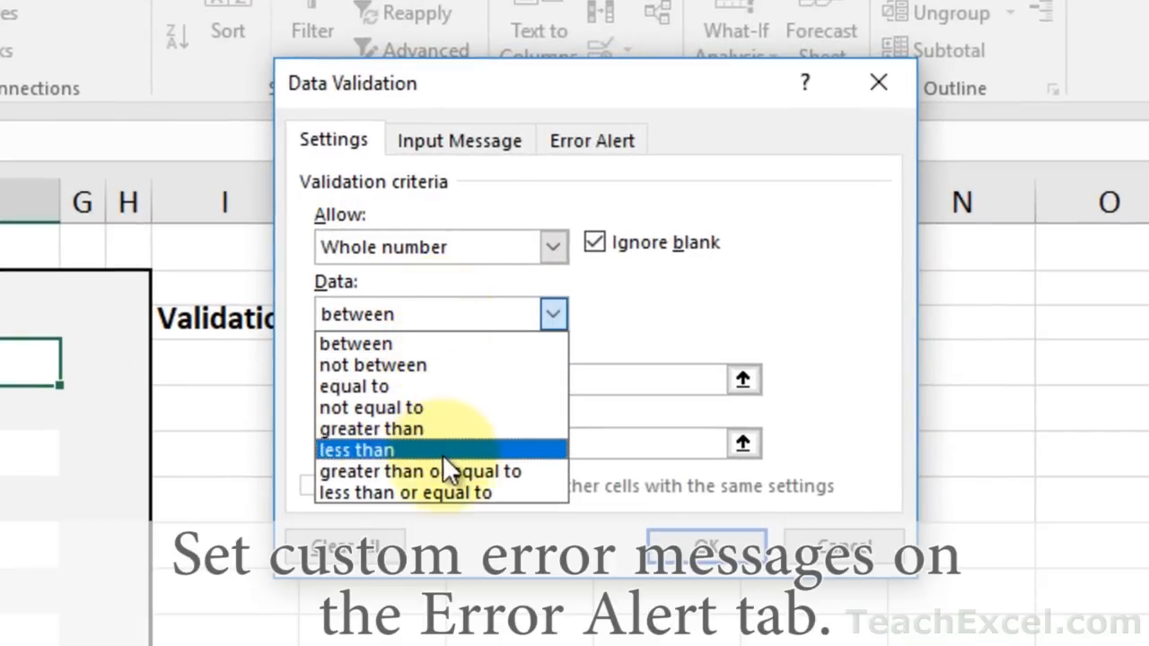
pyautogui.click(476, 342)
pyautogui.click(469, 382)
pyautogui.write('1')
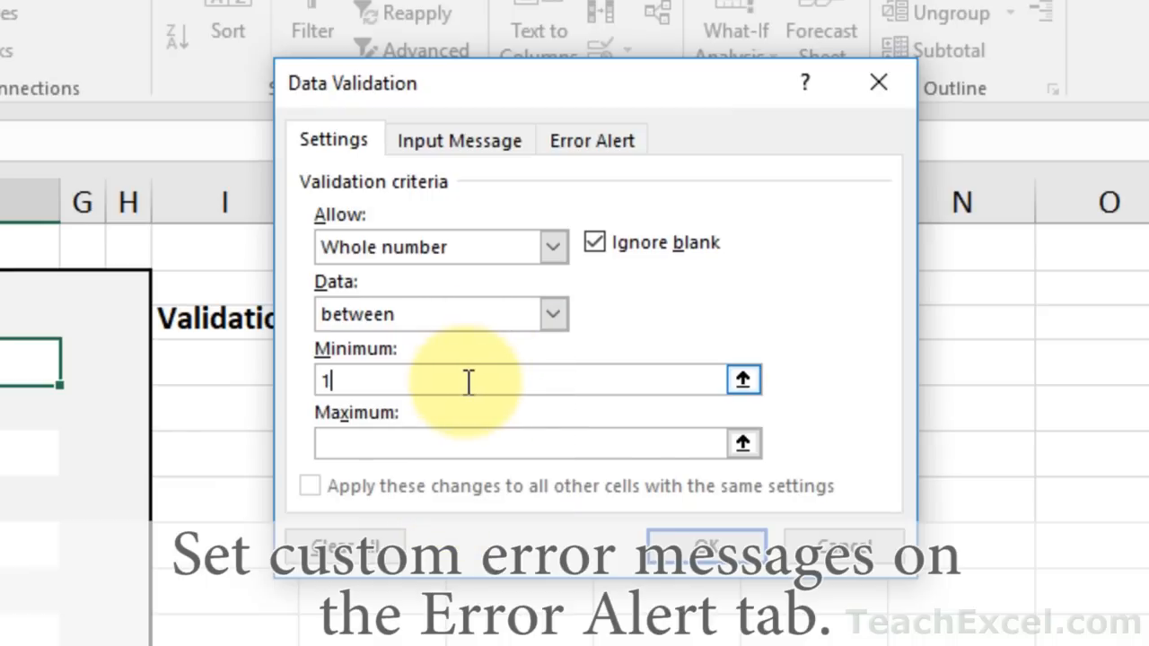
pyautogui.click(460, 444)
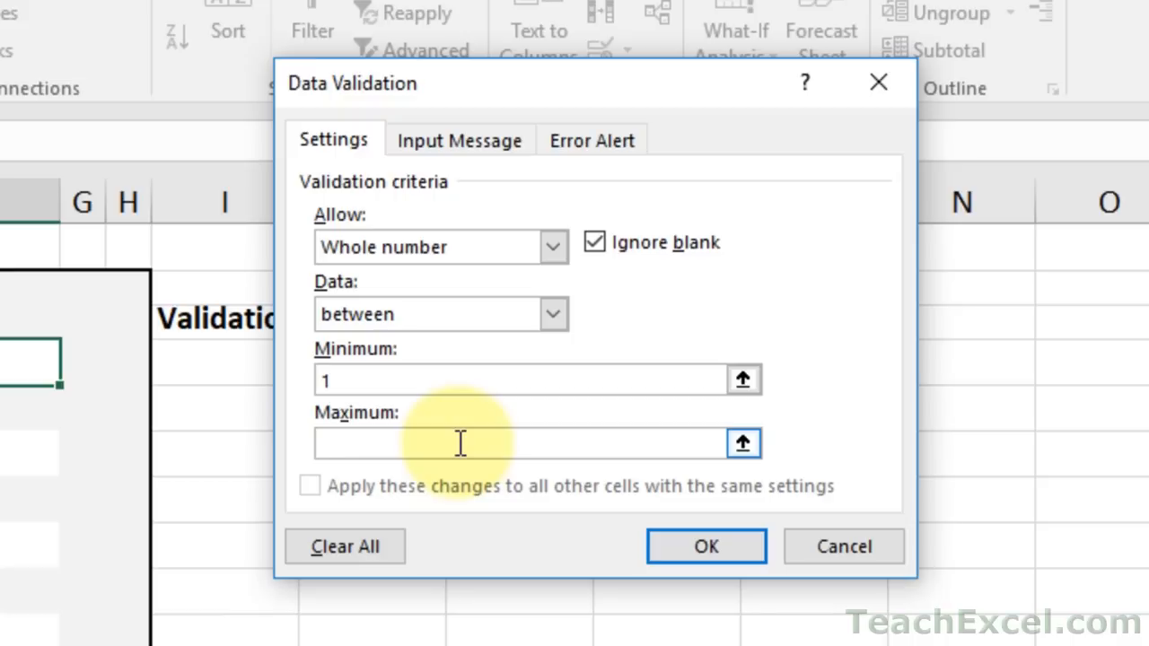
pyautogui.write('10')
pyautogui.click(674, 536)
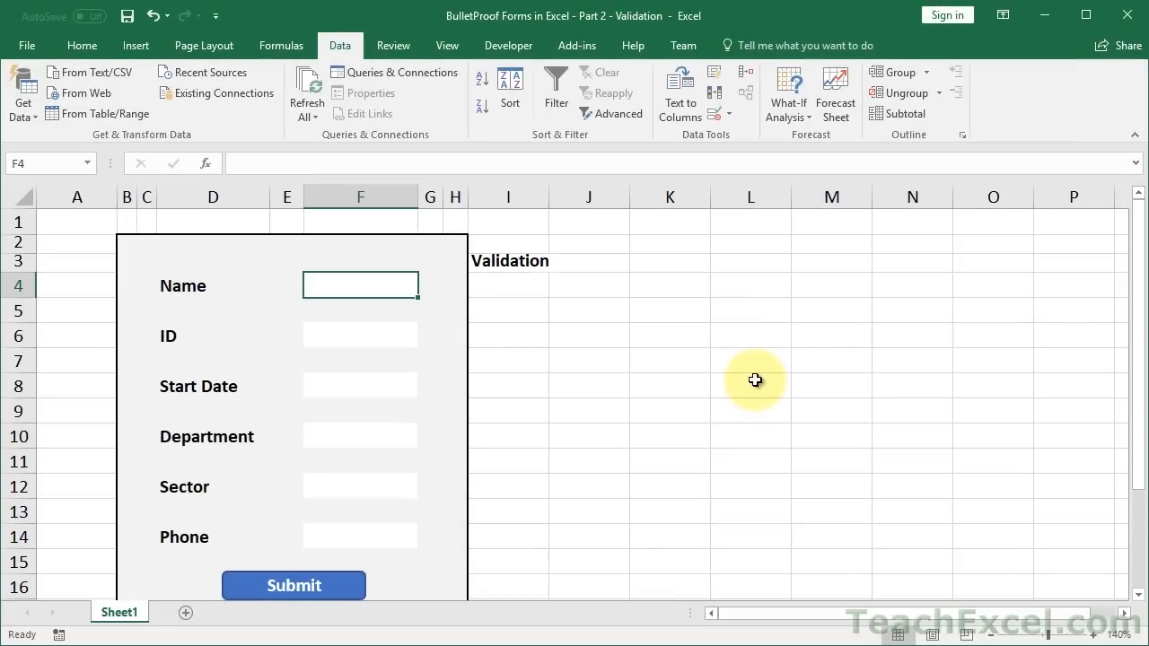
# Test the Name input cell F4 with the in-range values 1 and 2.
pyautogui.write('1')
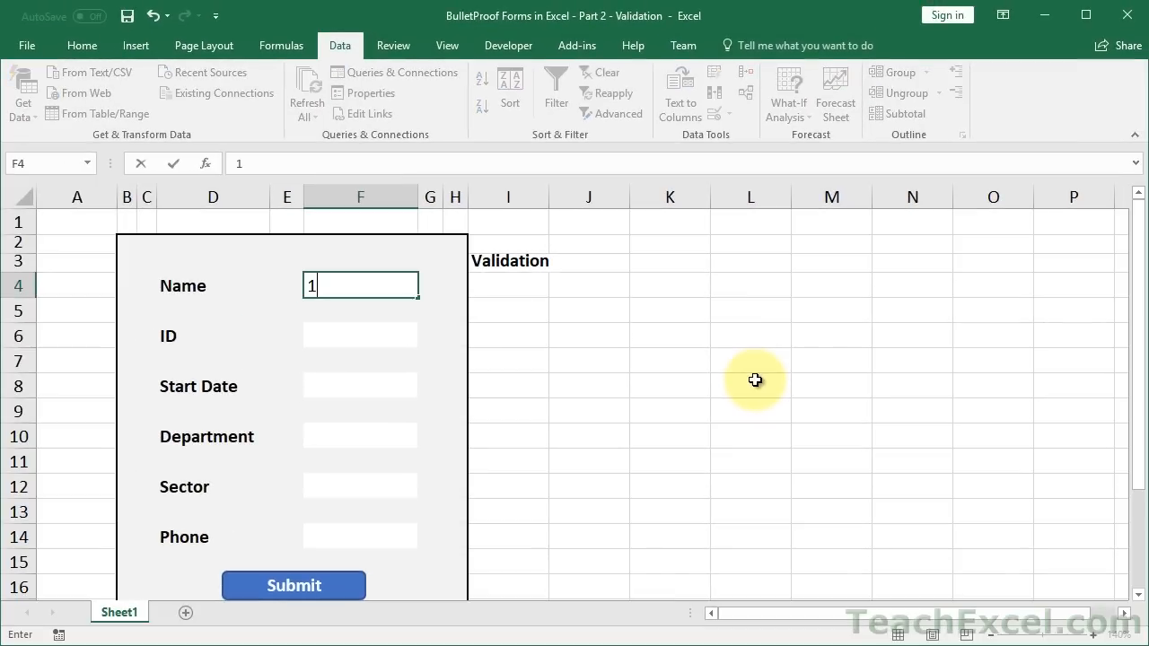
pyautogui.press('Return')
pyautogui.press('Up')
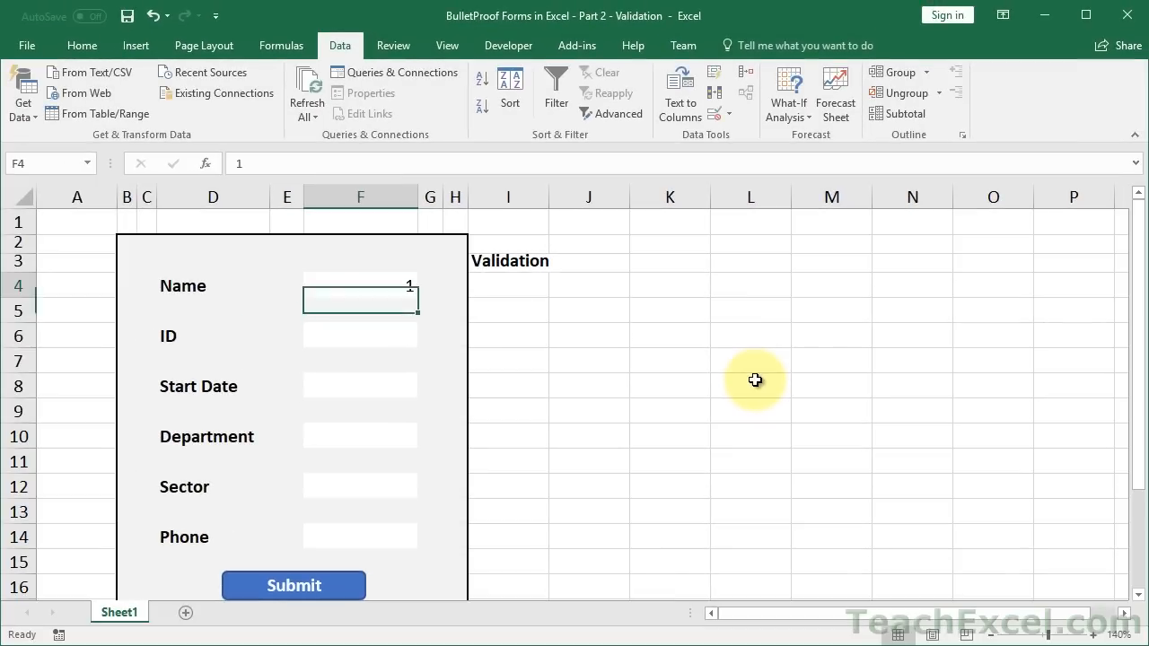
pyautogui.write('2')
pyautogui.press('Return')
pyautogui.press('Up')
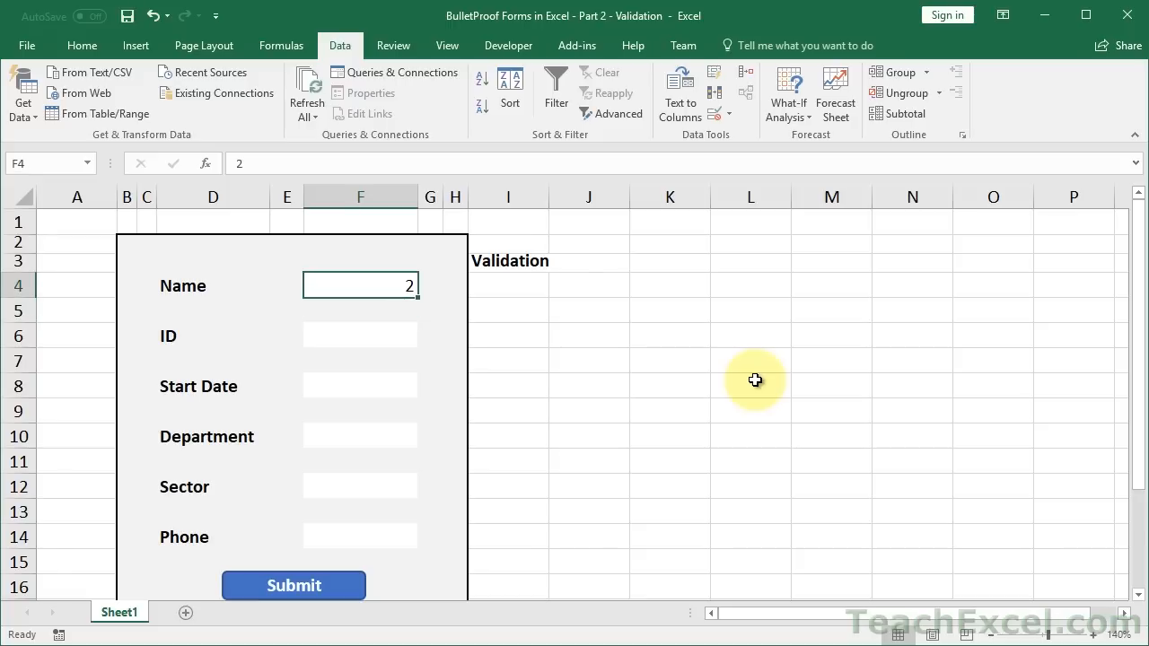
# Try to enter the out-of-range values 0 and 11 in the Name input cell F4.
pyautogui.write('0')
pyautogui.press('Return')
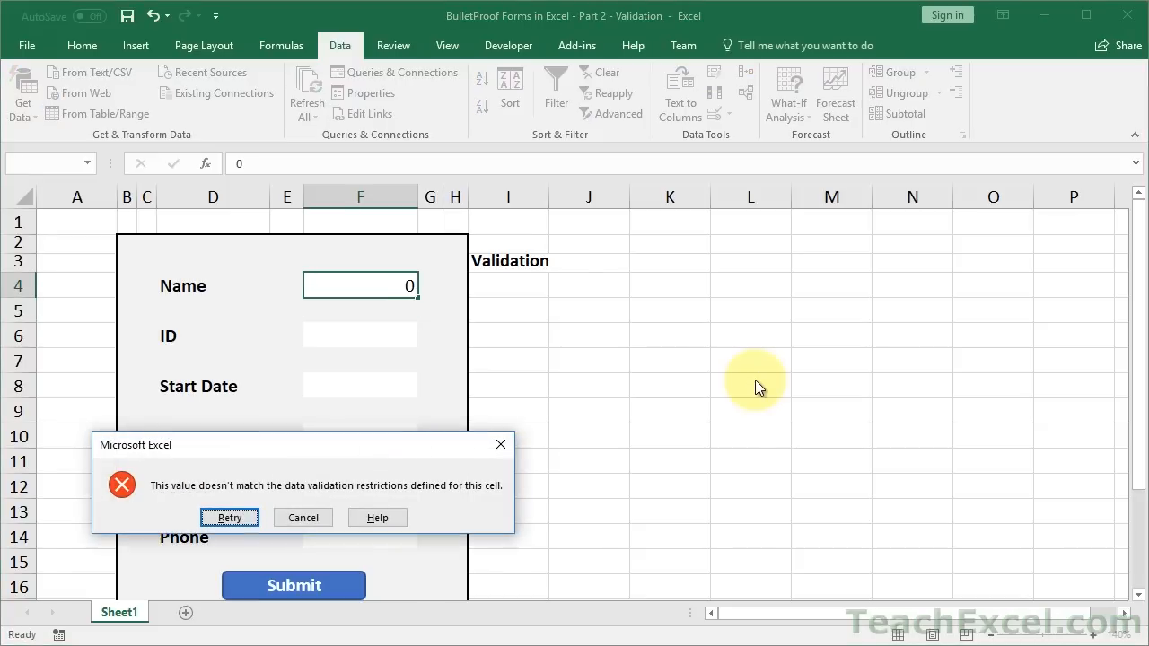
pyautogui.press('Return')
pyautogui.write('11')
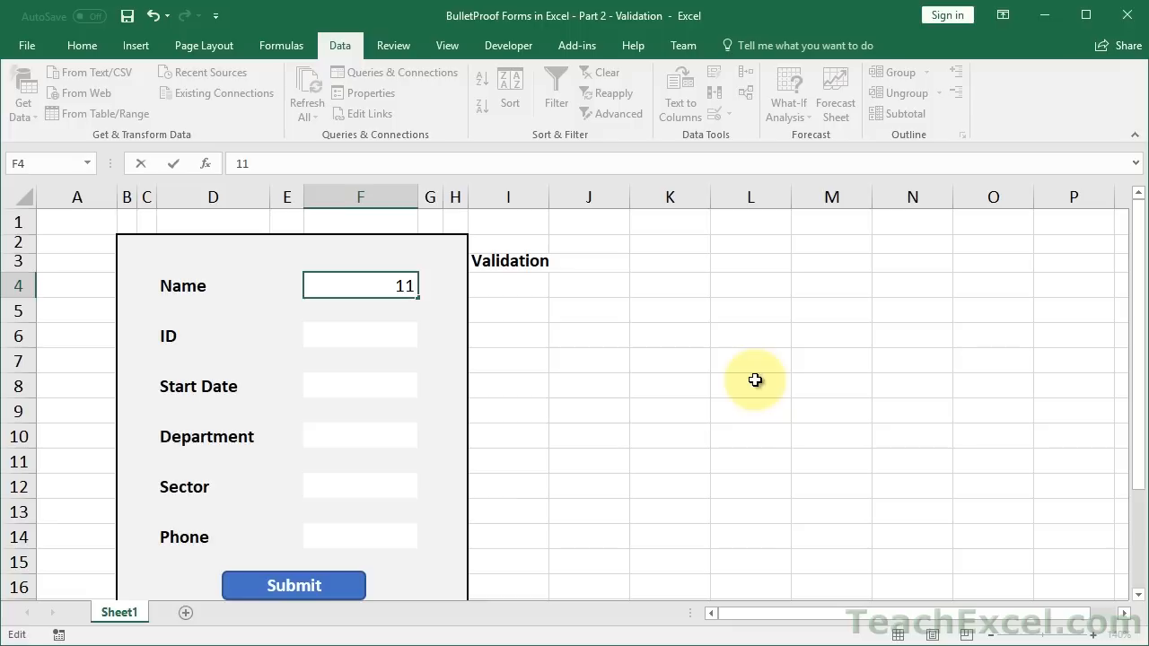
pyautogui.press('Return')
pyautogui.press('Return')
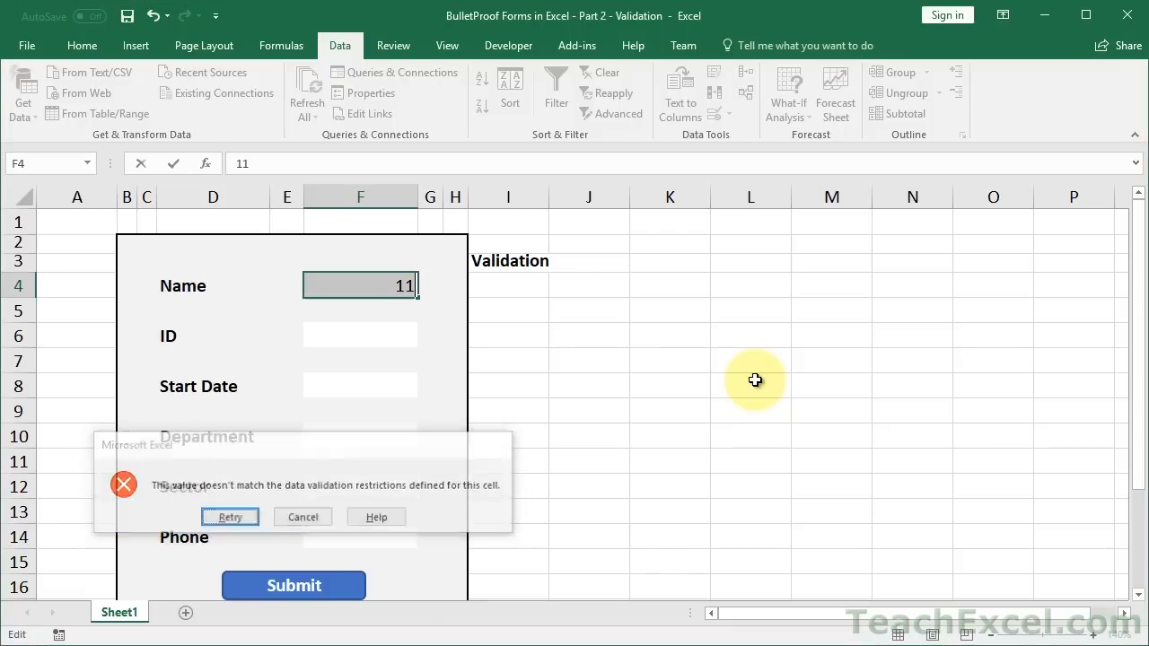
pyautogui.press('BackSpace')
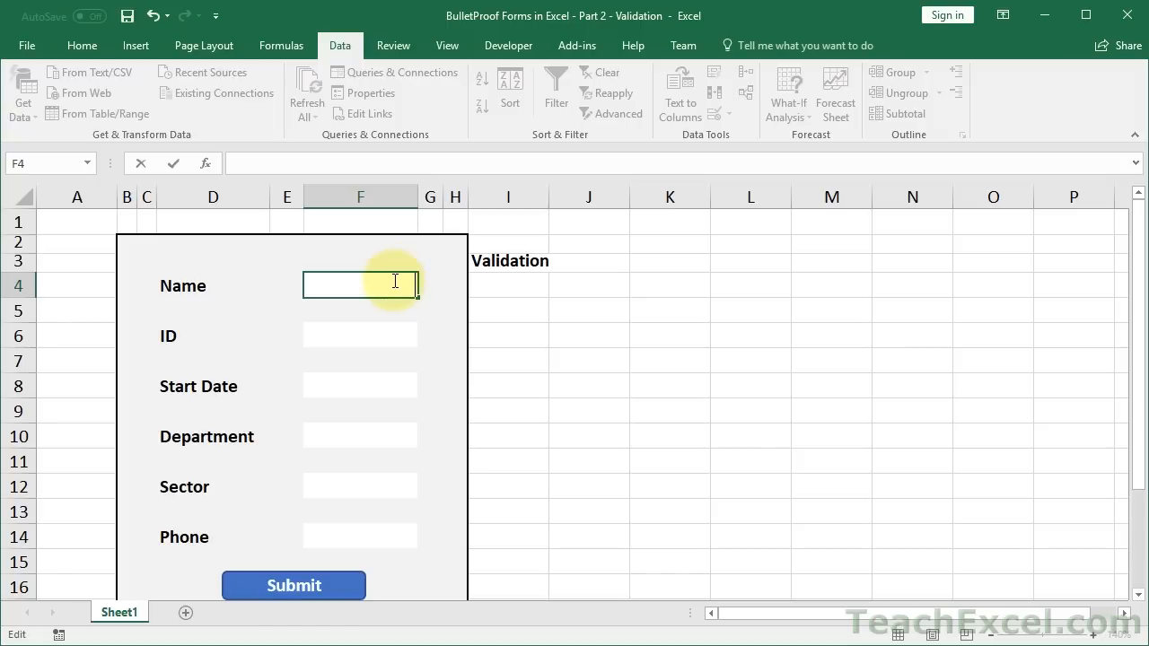
# Clear all data validation settings from the Name input cell F4.
pyautogui.hotkey('alt', 'd')
pyautogui.press('l')
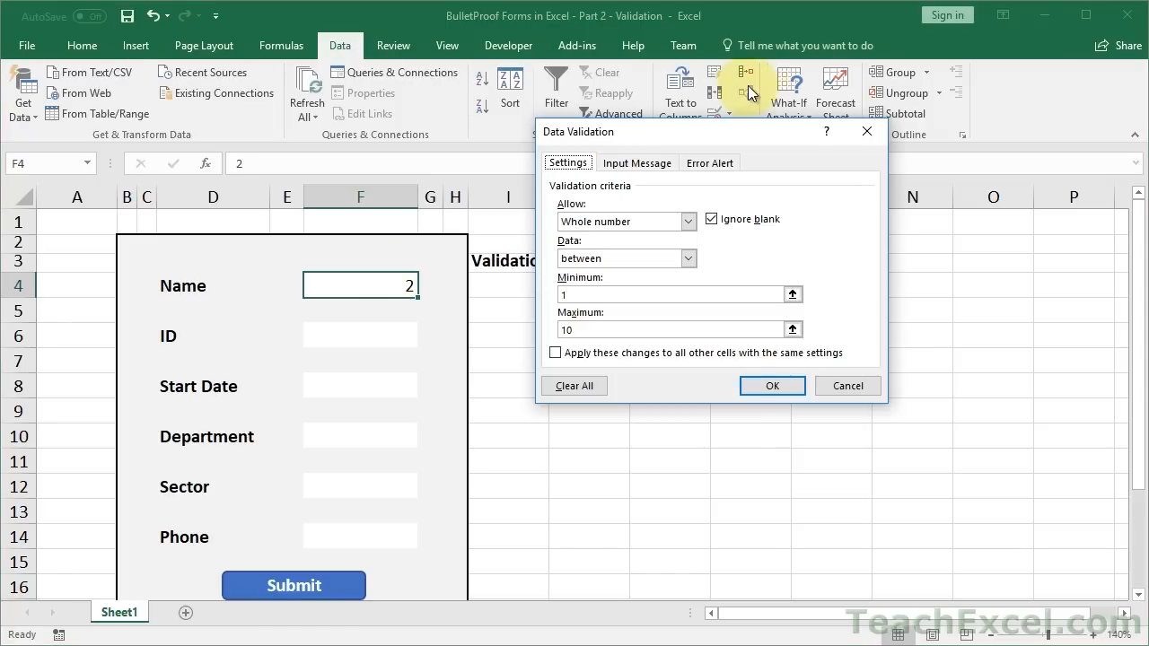
pyautogui.click(689, 224)
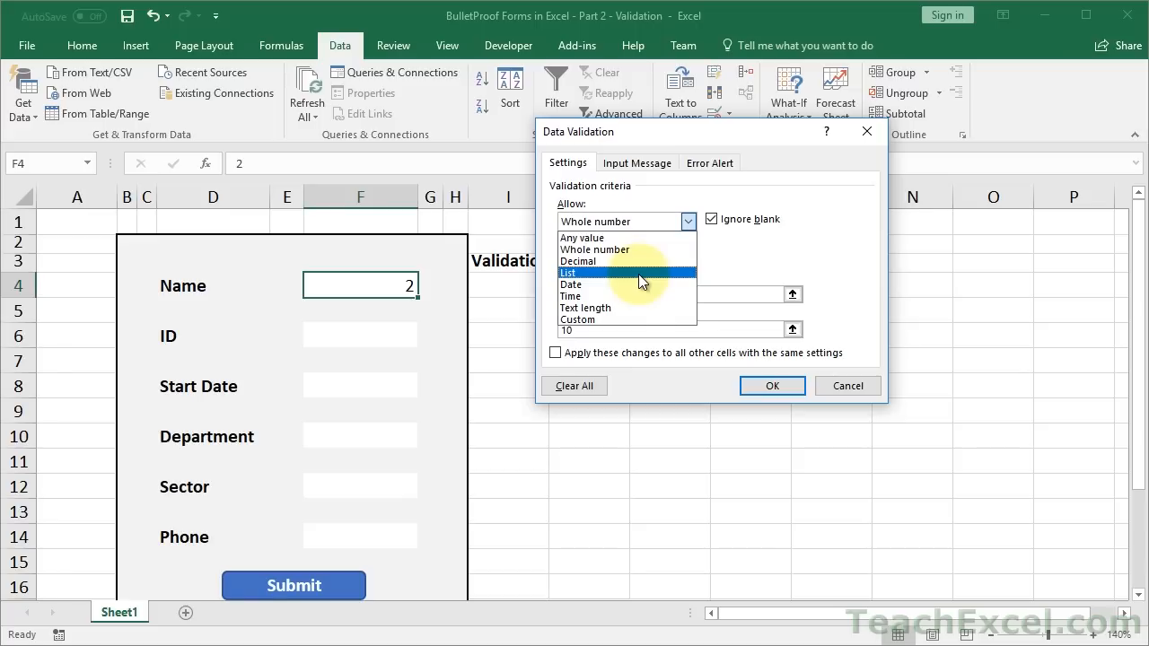
pyautogui.click(630, 319)
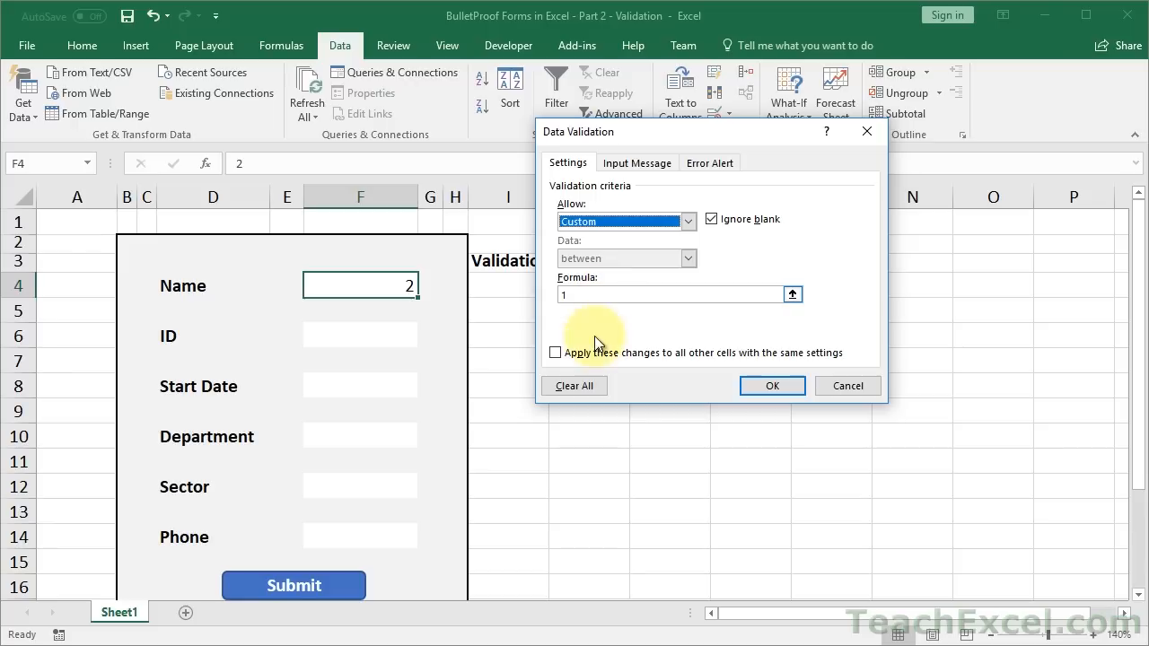
pyautogui.click(573, 384)
pyautogui.click(764, 385)
# Enter 0 in the Name input cell F4 to test it without a validation rule, and clear the cell.
pyautogui.write('0')
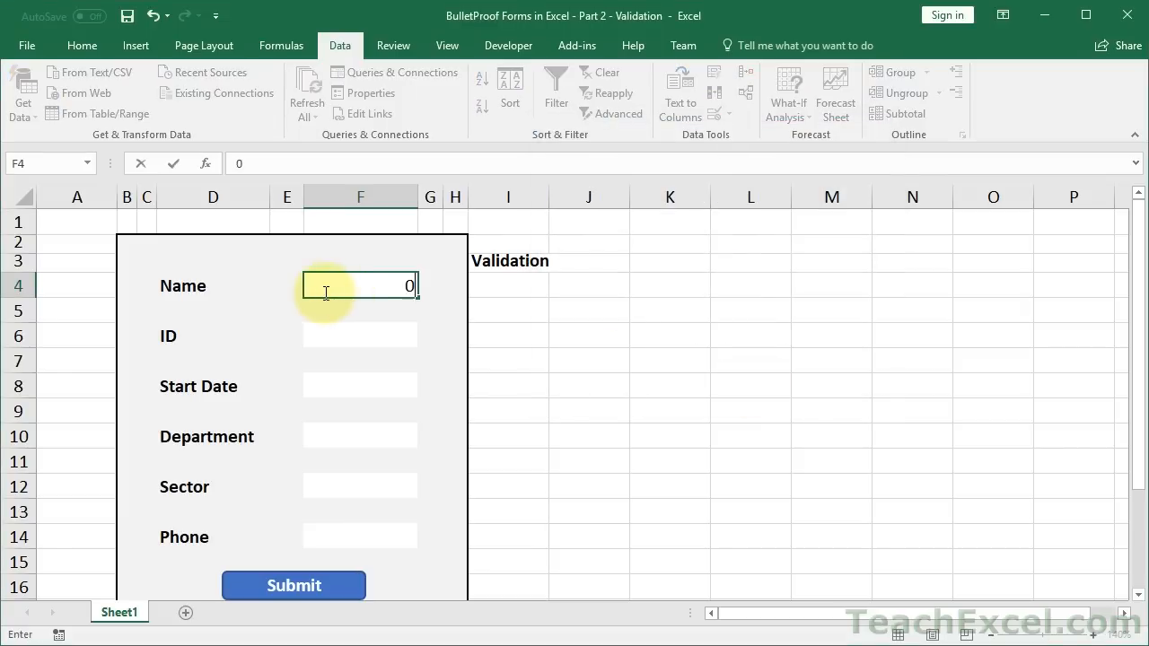
pyautogui.press('Return')
pyautogui.click(324, 292)
pyautogui.press('BackSpace')
# Enter the formula =LEN(F4)>0 in cell I4 under the Validation heading to check that the Name input is not empty.
pyautogui.press('Right')
pyautogui.press('Right')
pyautogui.press('Right')
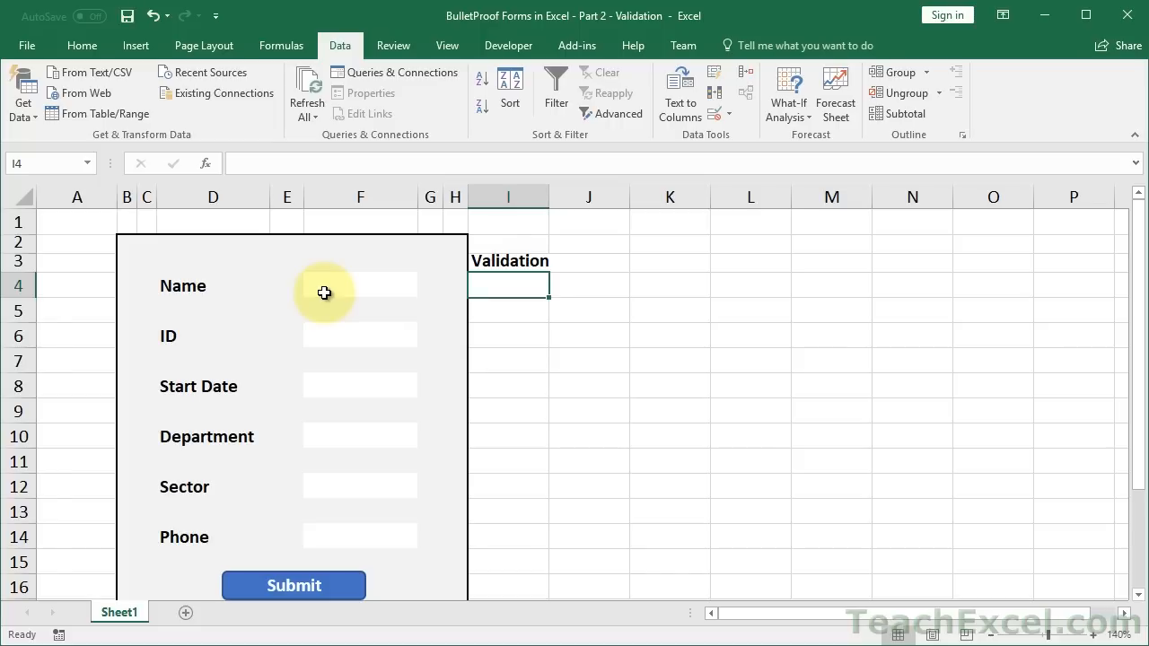
pyautogui.write('=')
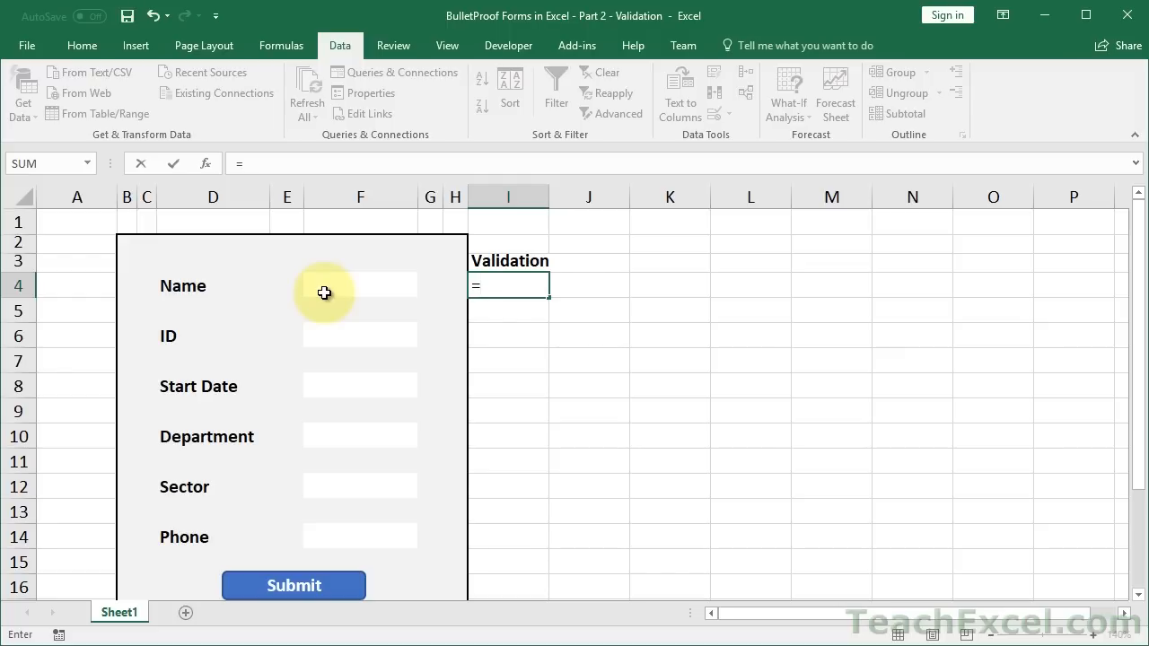
pyautogui.write('len')
pyautogui.press('Tab')
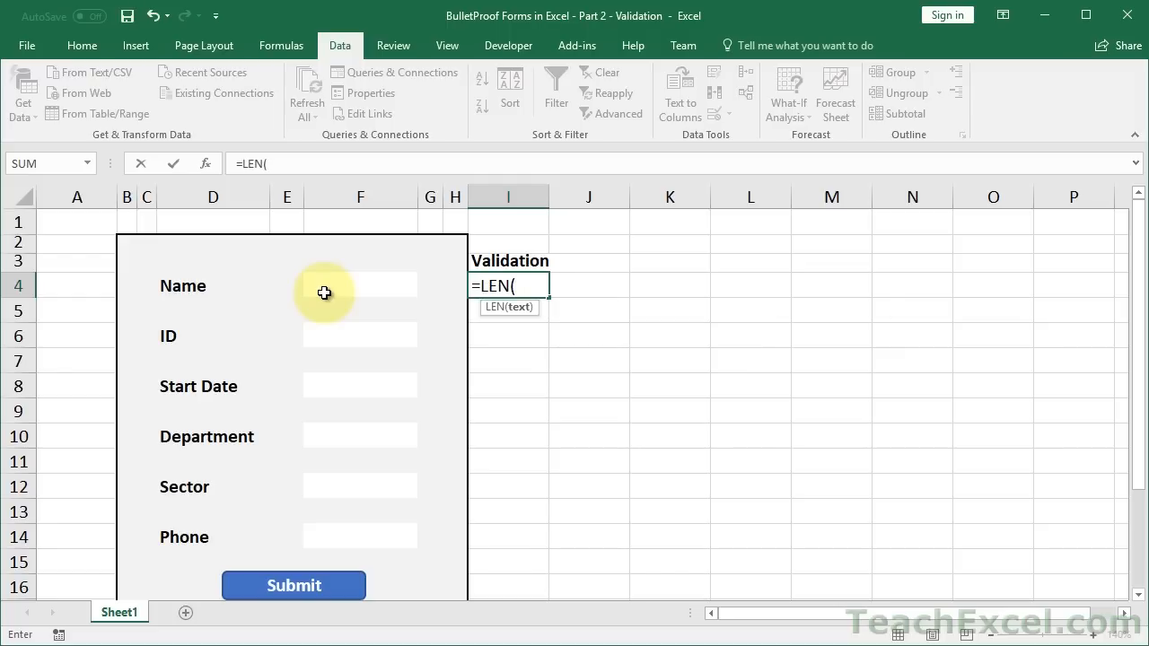
pyautogui.click(328, 286)
pyautogui.write(')')
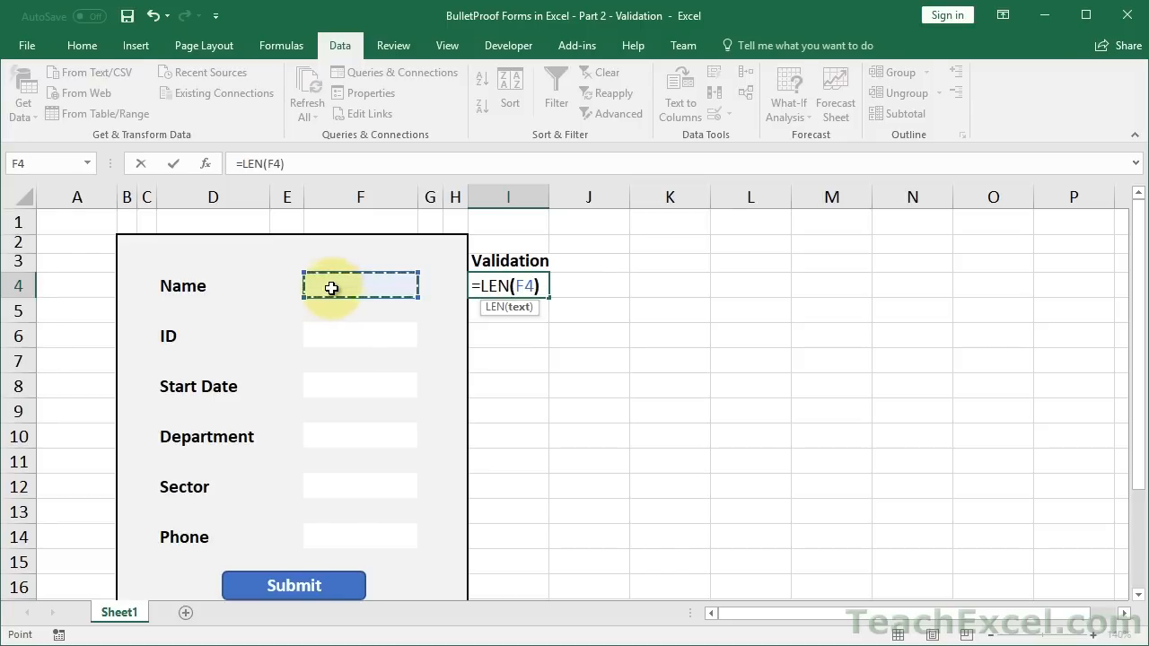
pyautogui.write('>')
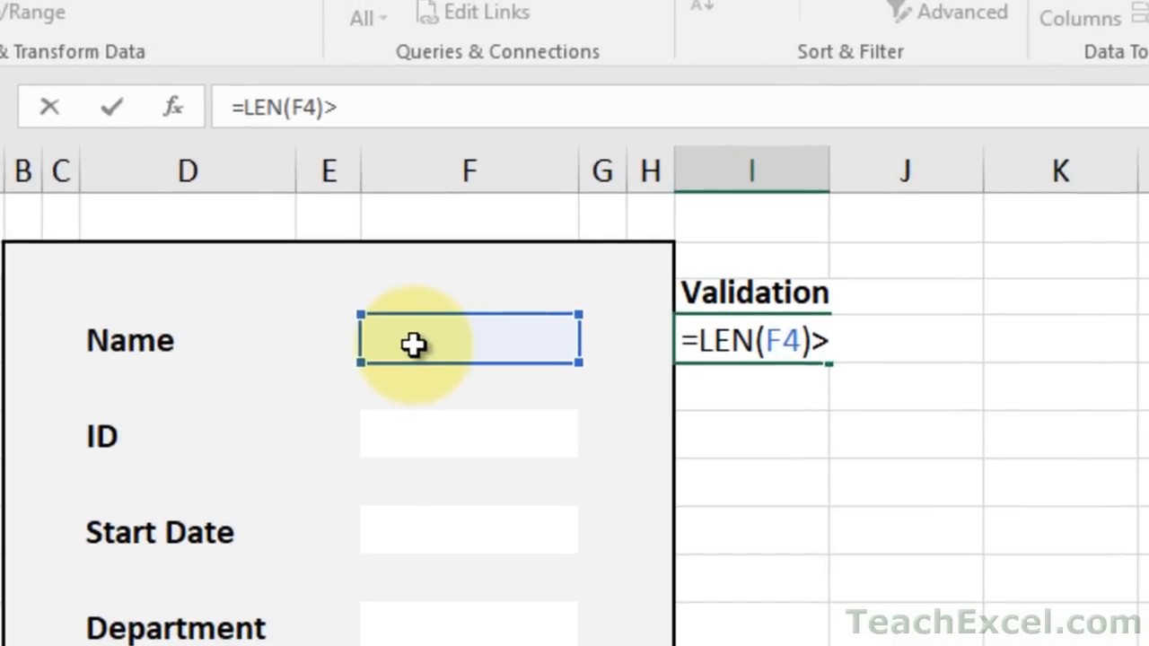
pyautogui.write('0')
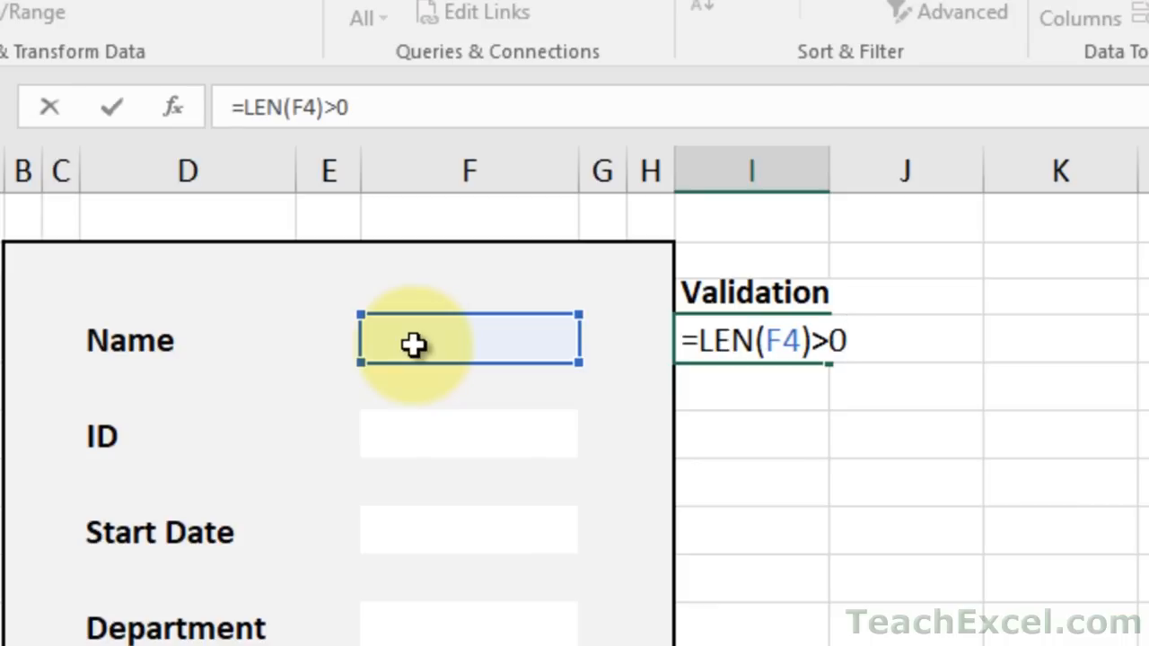
pyautogui.hotkey('ctrl', 'Return')
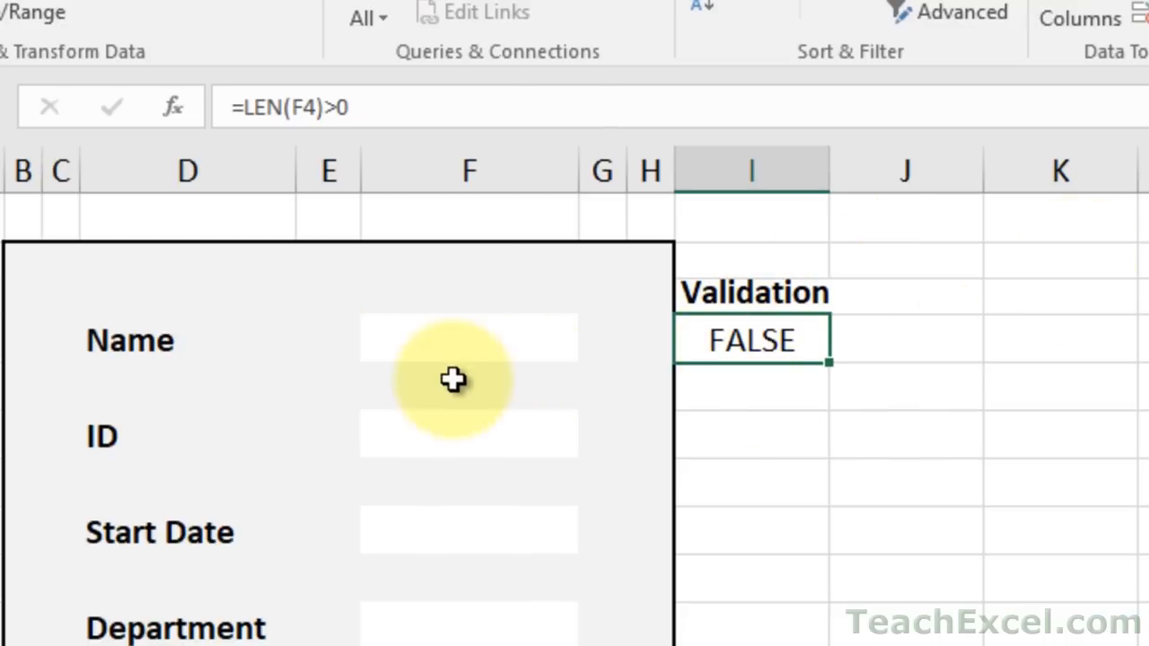
# Enter d in the Name input cell F4 to test the validation formula.
pyautogui.click(430, 347)
pyautogui.write('d')
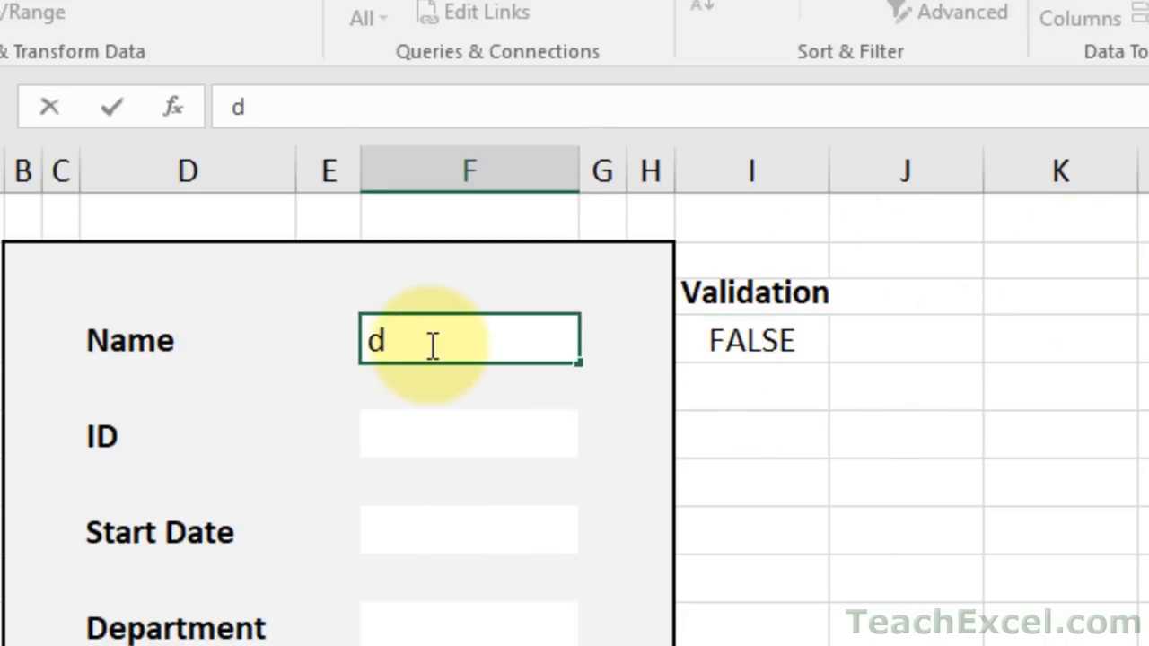
pyautogui.hotkey('ctrl', 'Return')
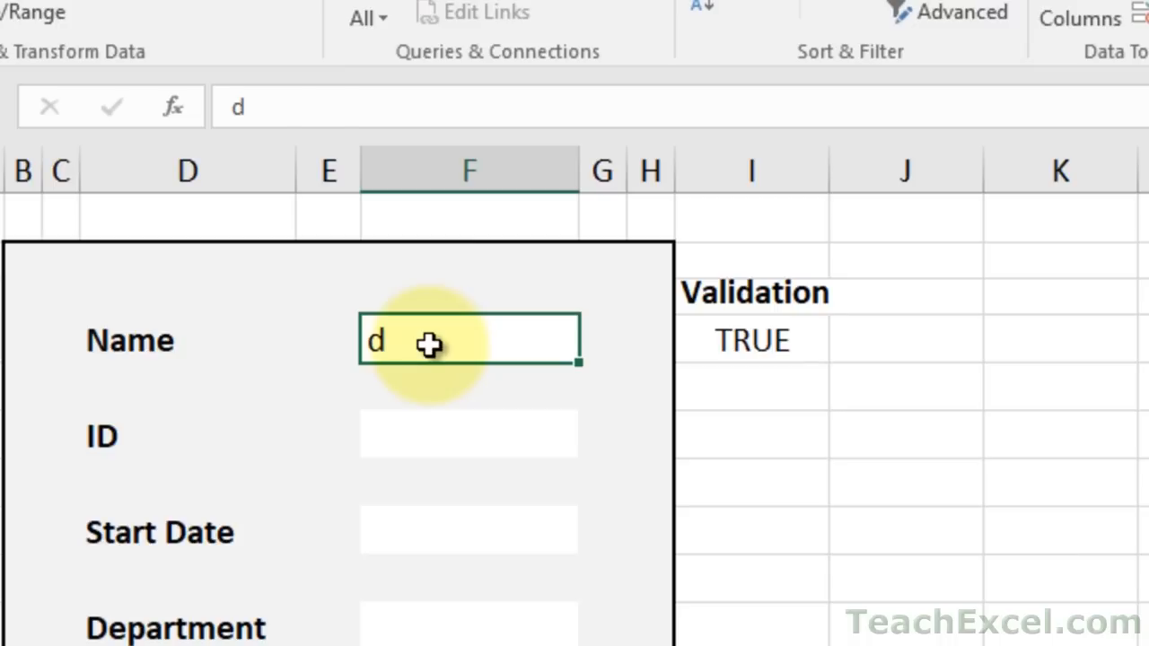
# Remove the >0 comparison from the formula in I4 so it only returns the length of F4.
pyautogui.click(717, 331)
pyautogui.doubleClick(717, 330)
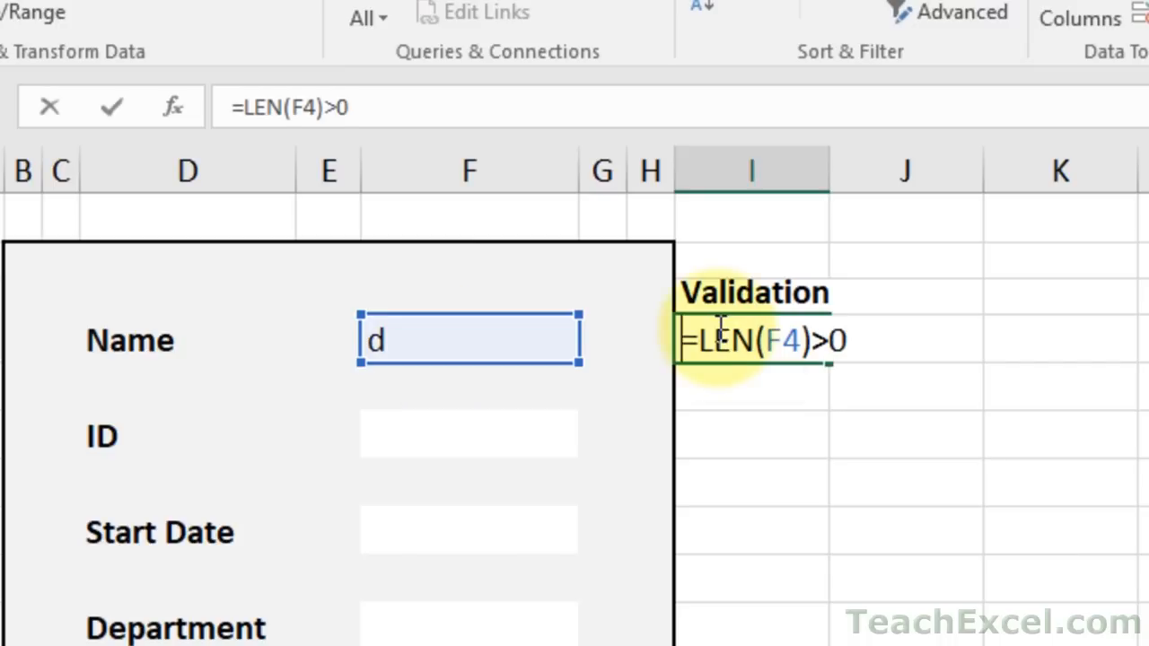
pyautogui.moveTo(702, 341); pyautogui.dragTo(851, 337)
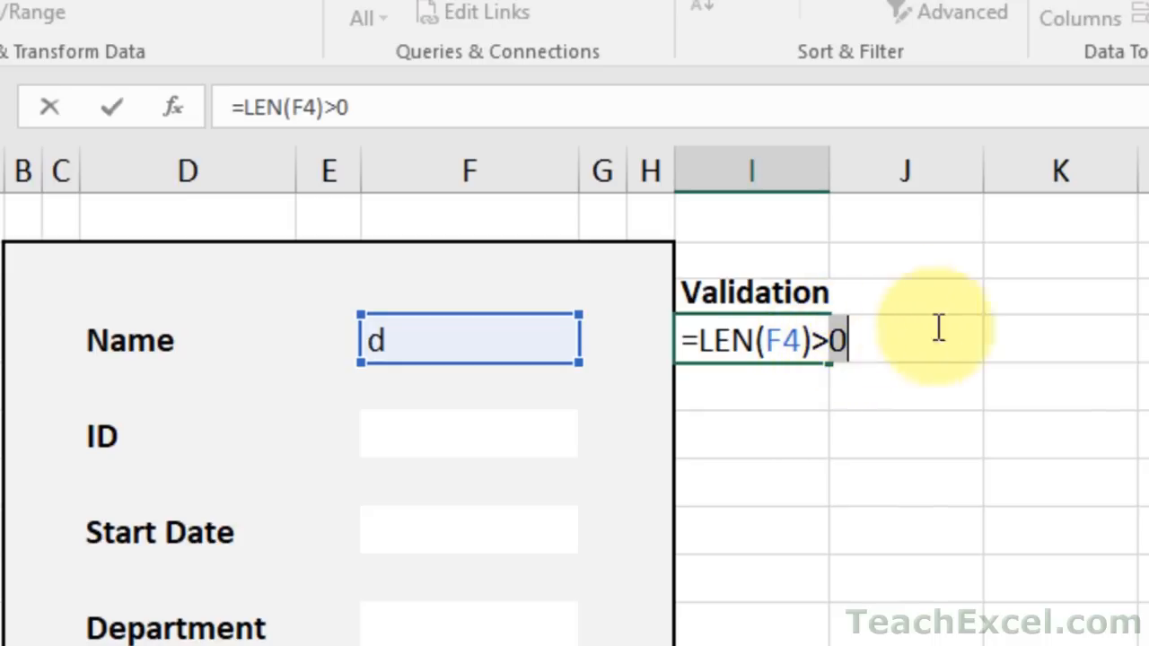
pyautogui.click(859, 340)
pyautogui.press('BackSpace')
pyautogui.press('BackSpace')
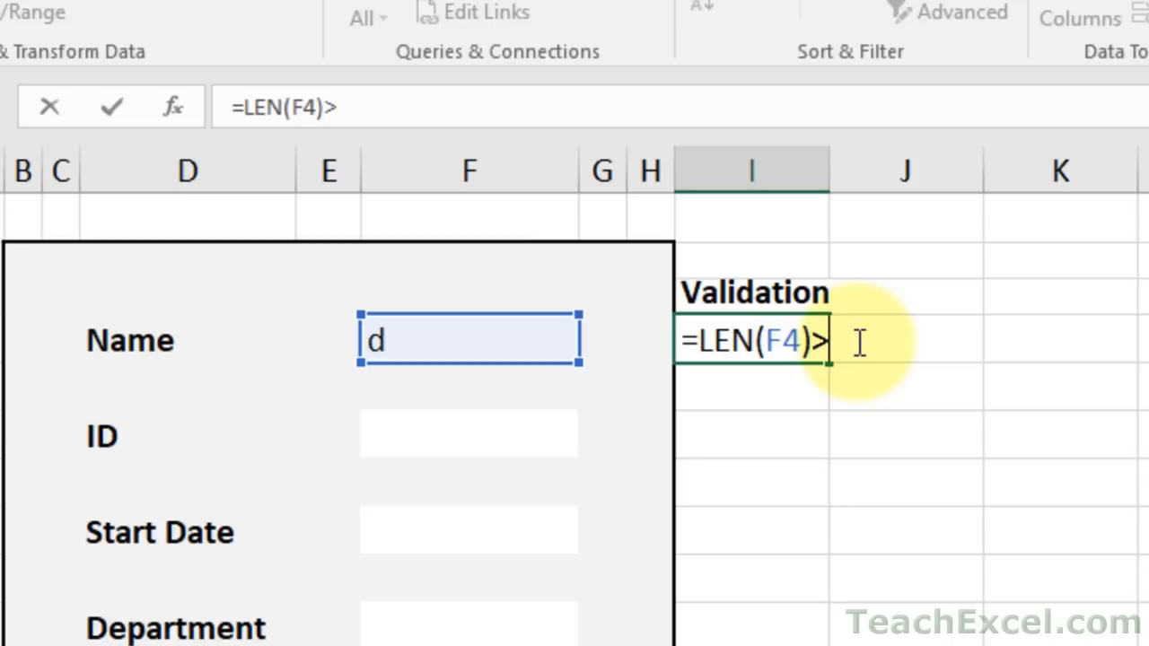
pyautogui.press('Return')
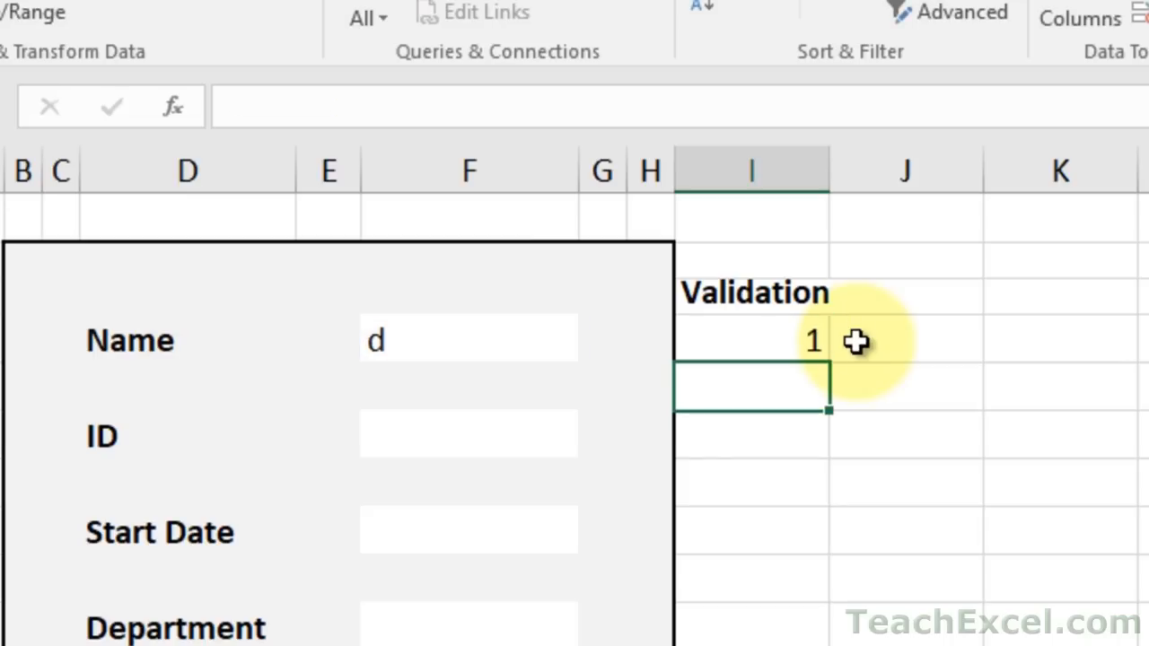
# Add the >0 comparison back to the end of the LEN formula in I4.
pyautogui.click(744, 339)
pyautogui.doubleClick(821, 339)
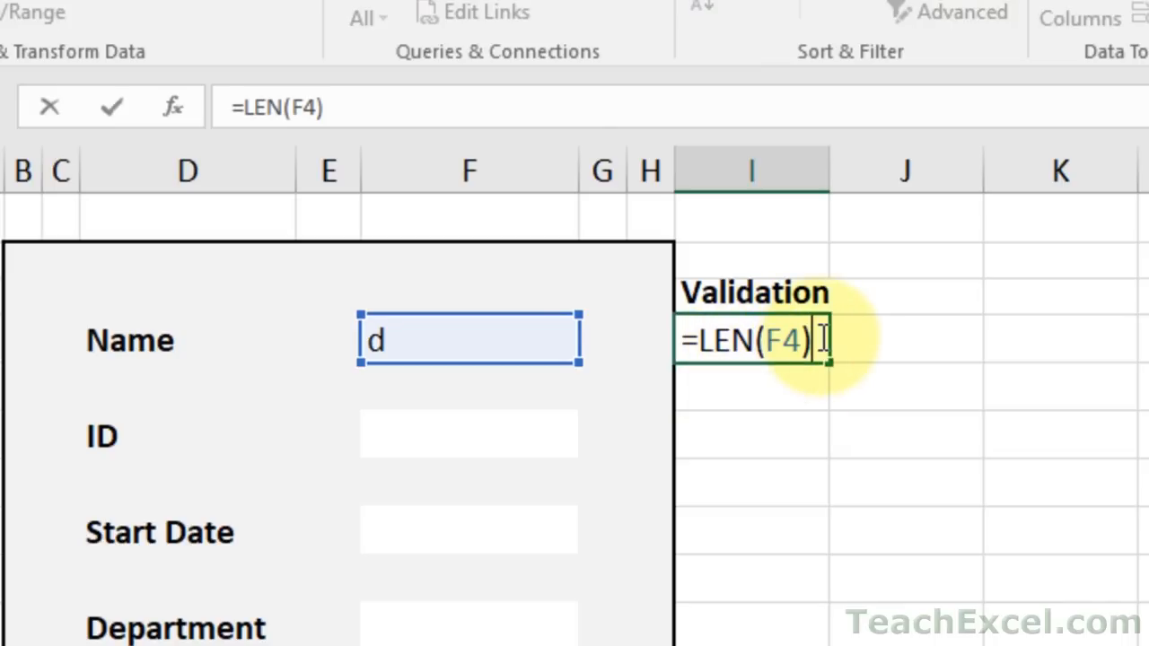
pyautogui.write('>0')
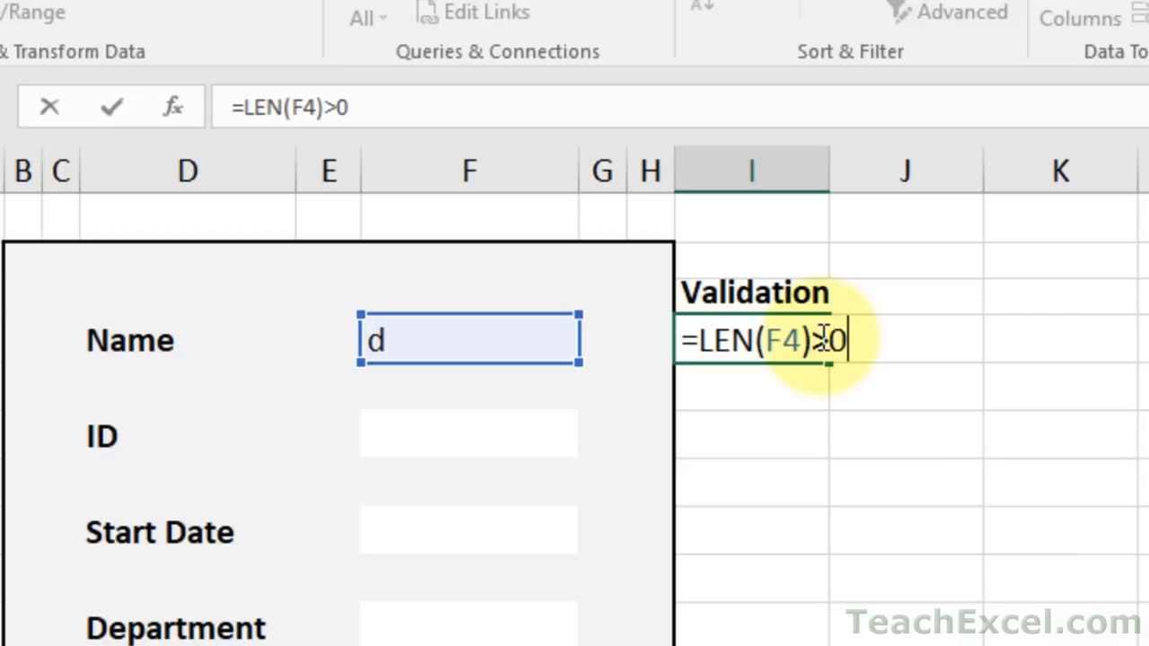
pyautogui.press('Return')
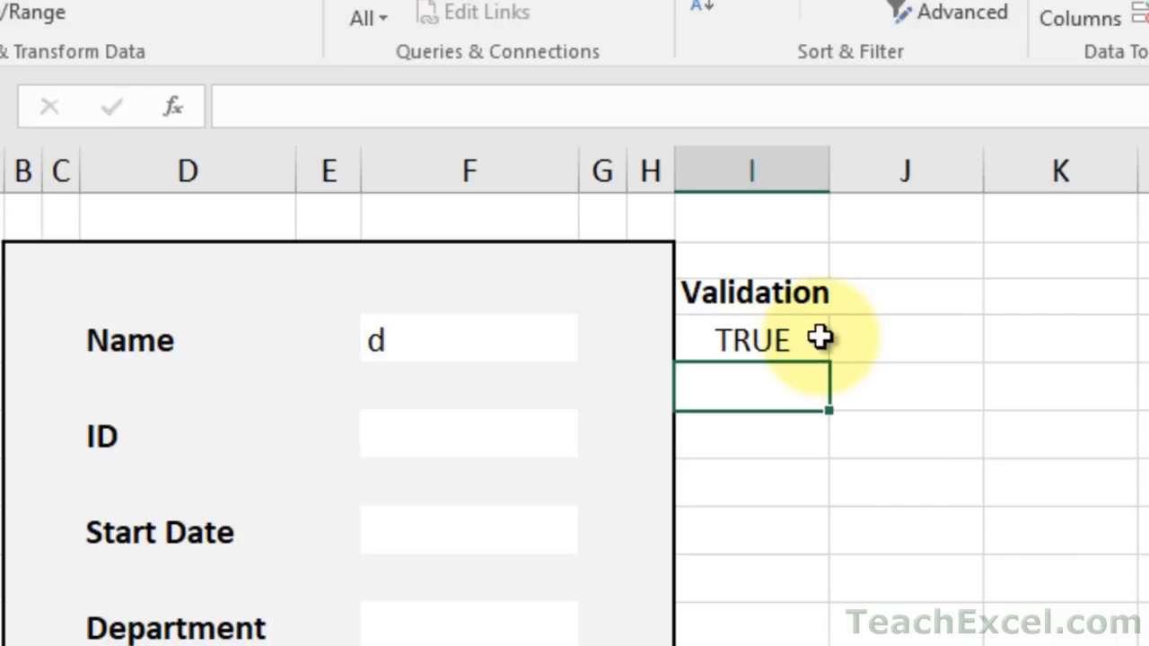
# Replace the formula in I4 with an AND function whose first condition is LEN(F4)>0.
pyautogui.click(810, 337)
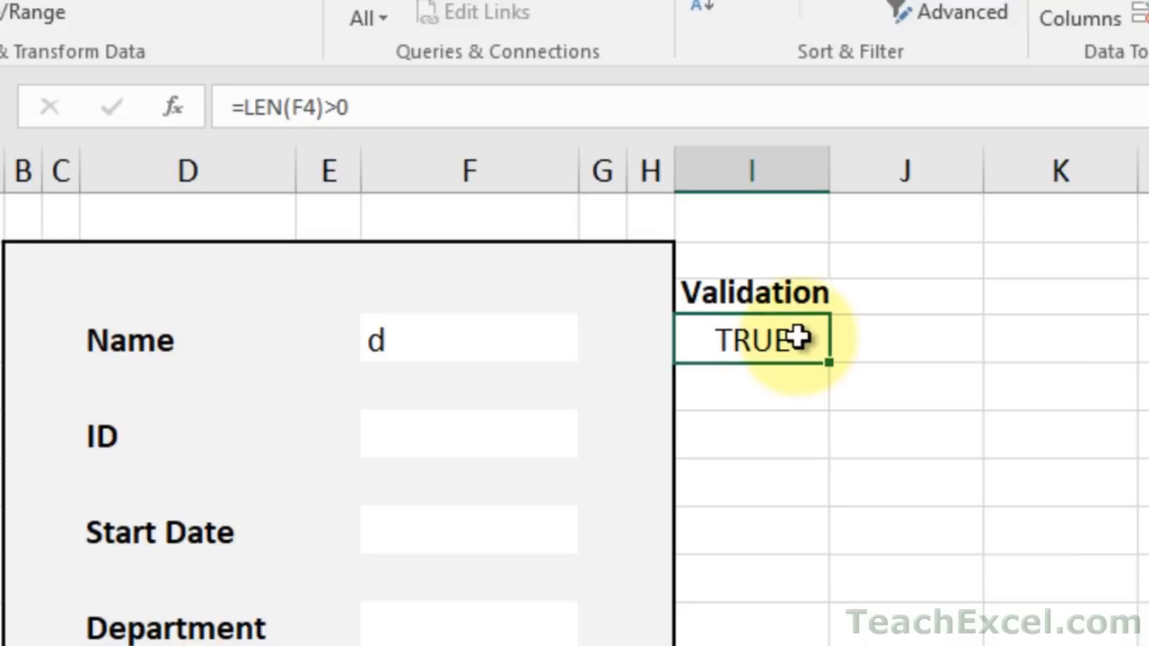
pyautogui.doubleClick(798, 337)
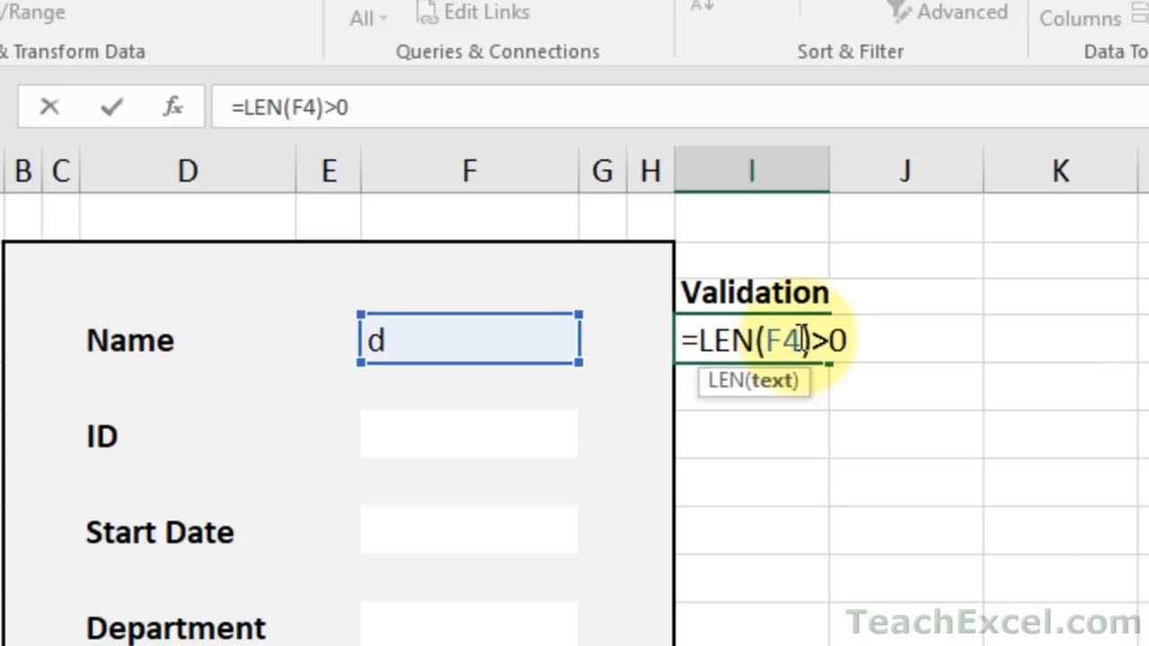
pyautogui.click(701, 341)
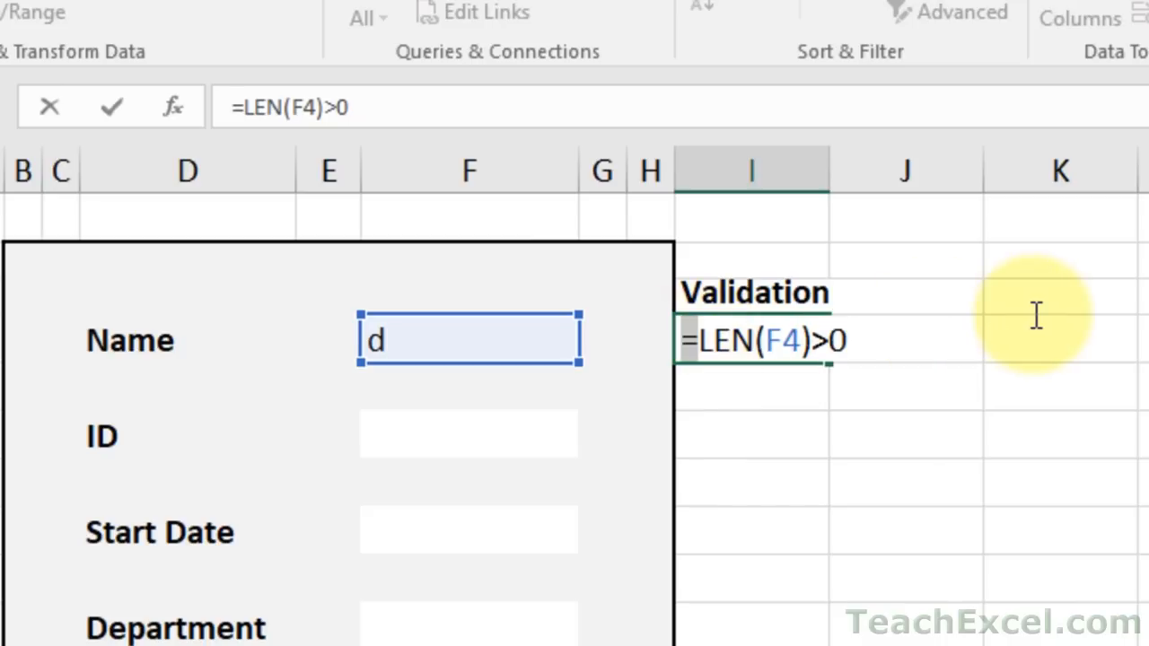
pyautogui.hotkey('shift', 'End')
pyautogui.press('Delete')
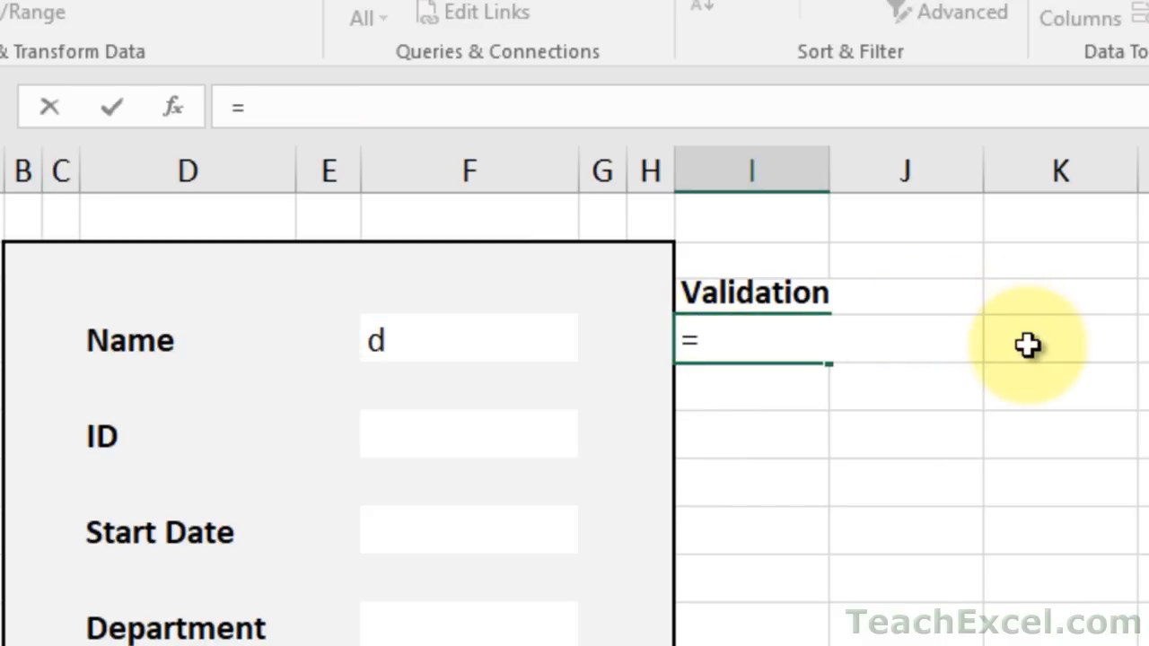
pyautogui.write('and')
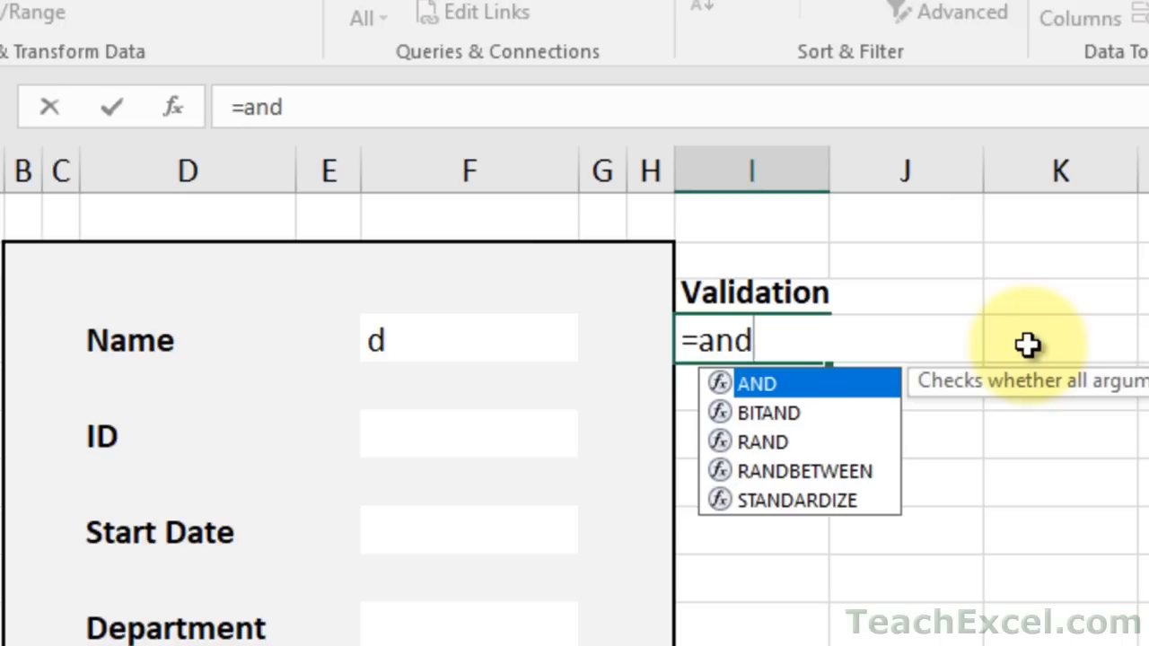
pyautogui.write('(')
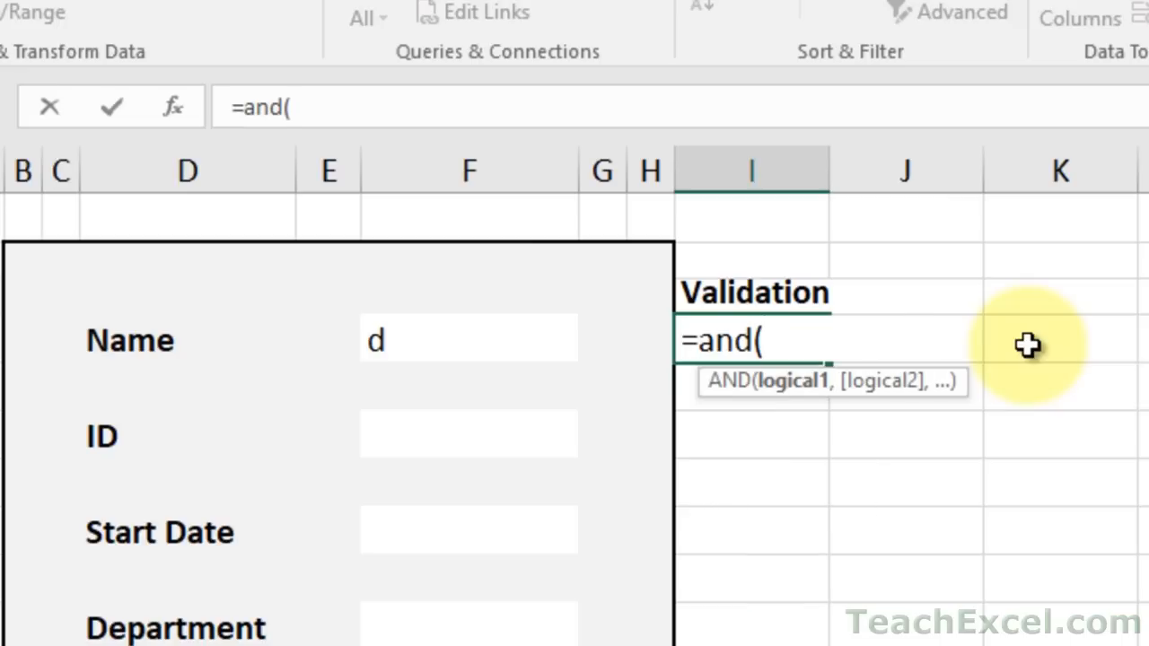
pyautogui.write('le')
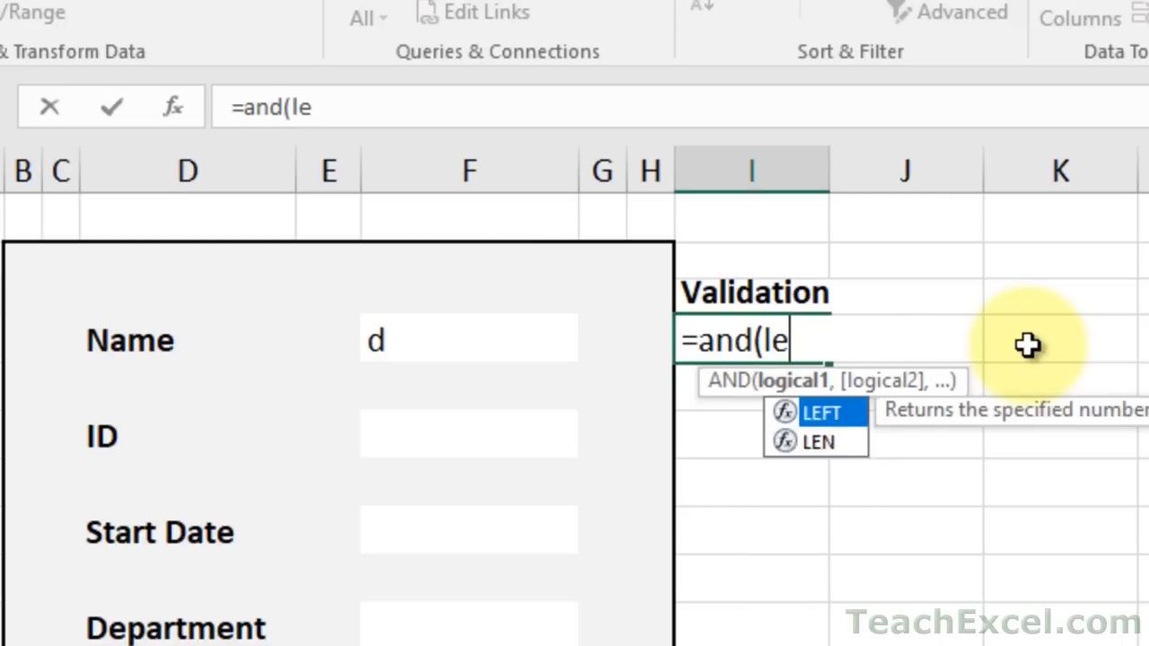
pyautogui.write('n(')
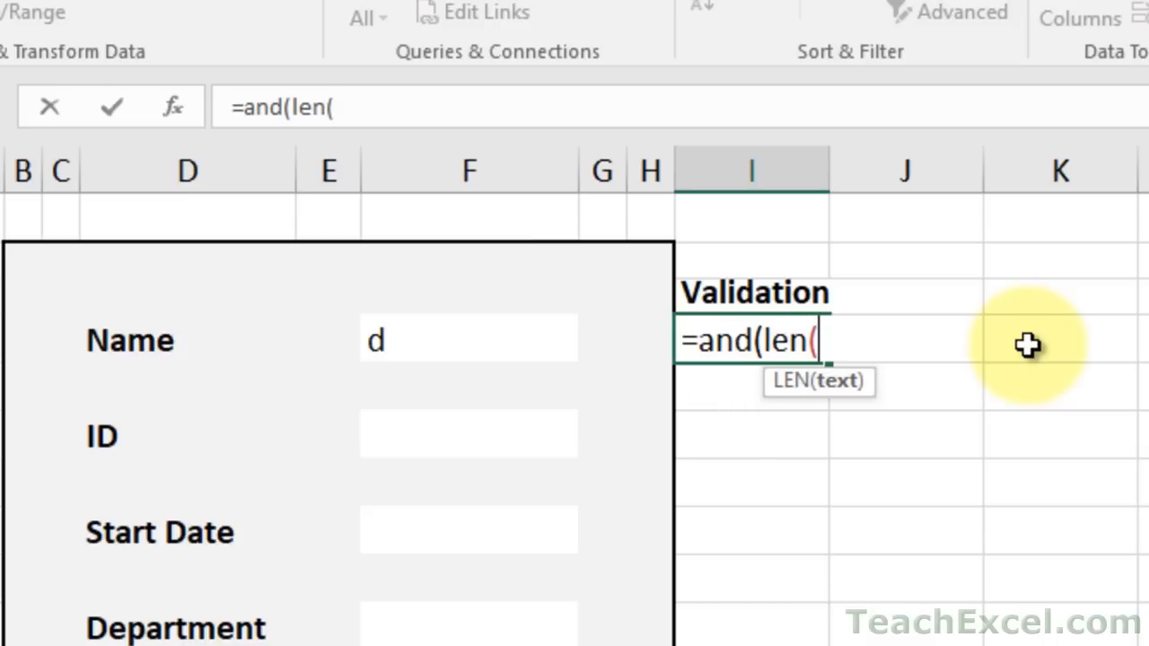
pyautogui.click(446, 340)
pyautogui.write(')')
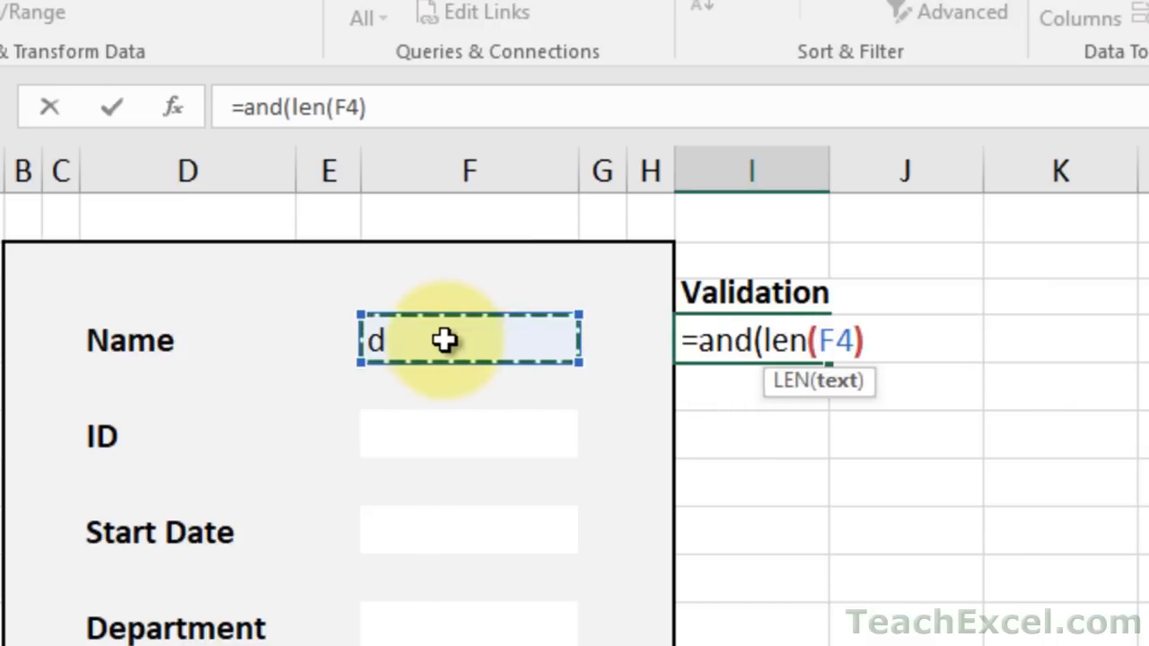
pyautogui.write('>0')
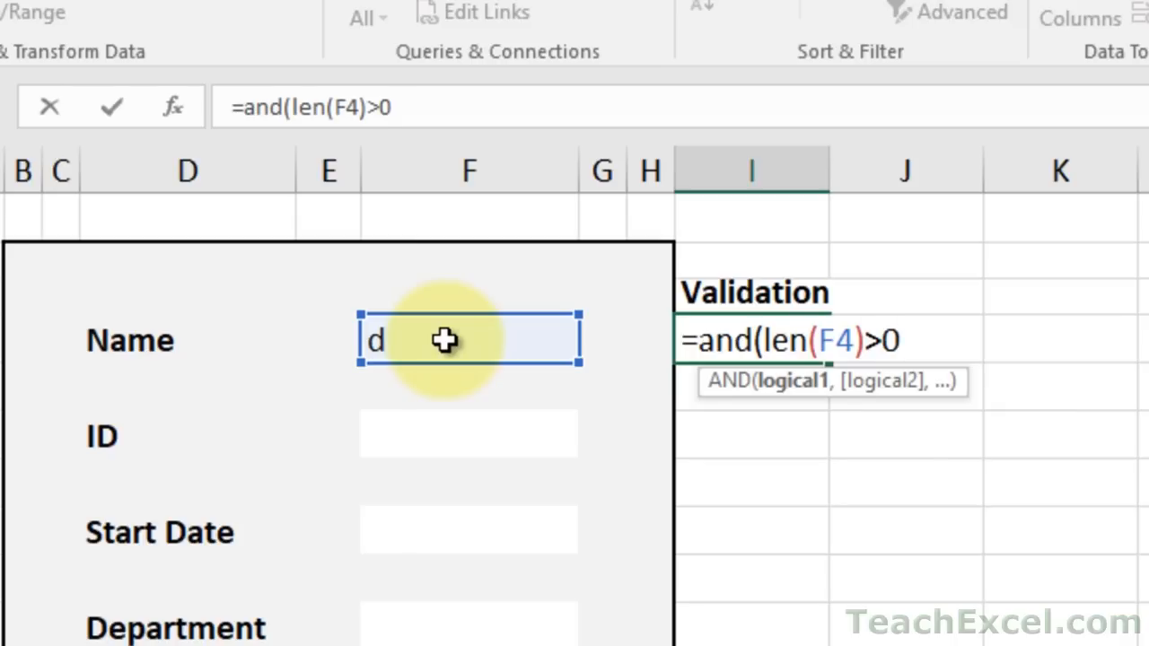
# Add LEN(F4)<100 as the second condition of the AND function in I4 and complete the formula.
pyautogui.write(',')
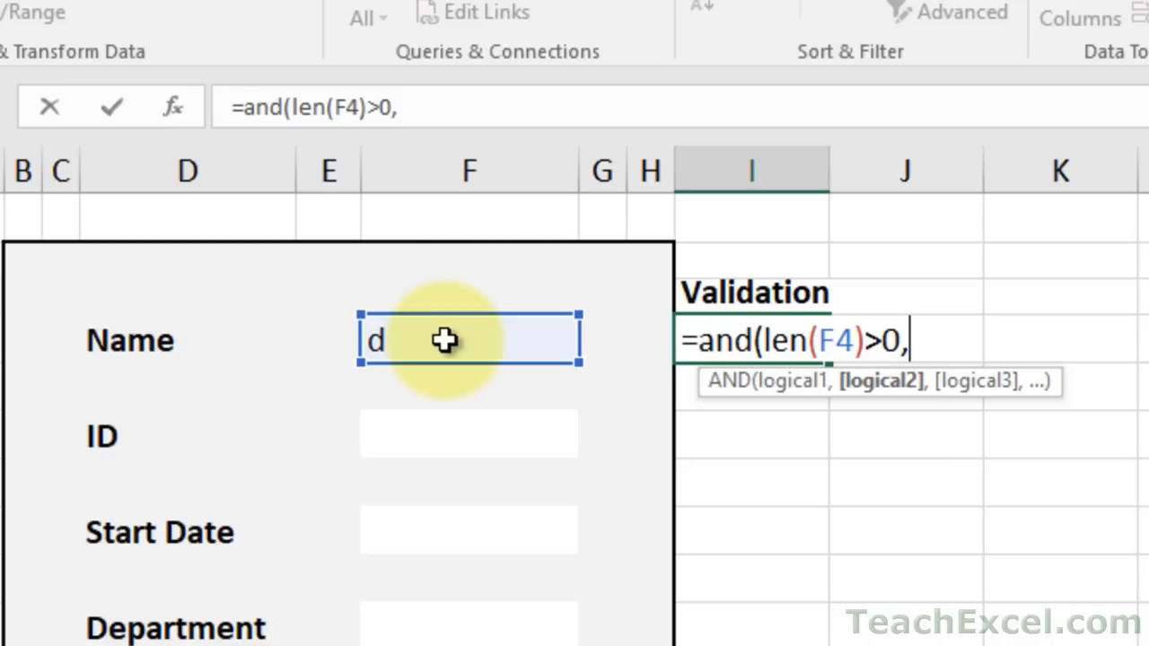
pyautogui.write('len(')
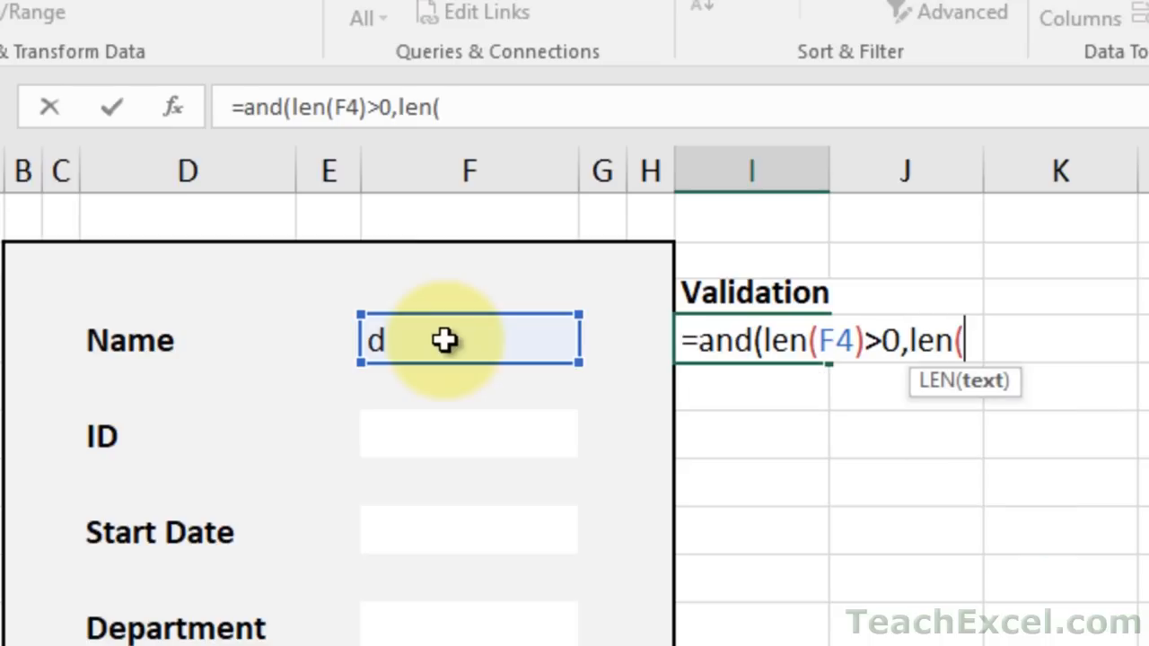
pyautogui.write('10')
pyautogui.press('BackSpace')
pyautogui.press('BackSpace')
pyautogui.click(445, 340)
pyautogui.write(')<')
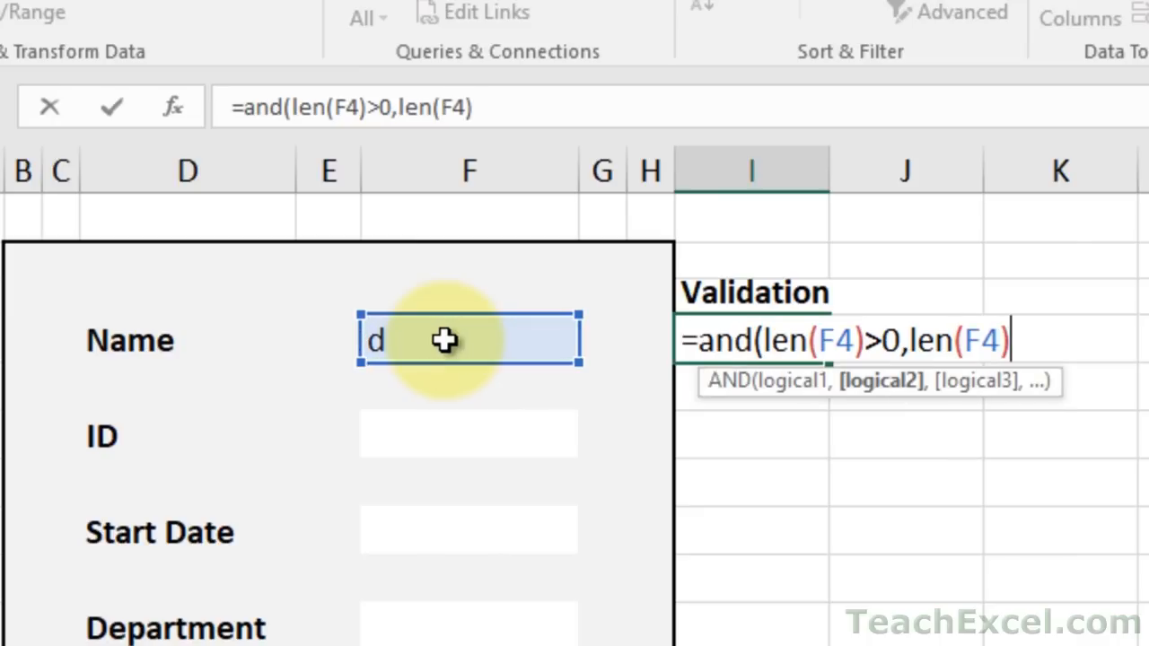
pyautogui.write('100')
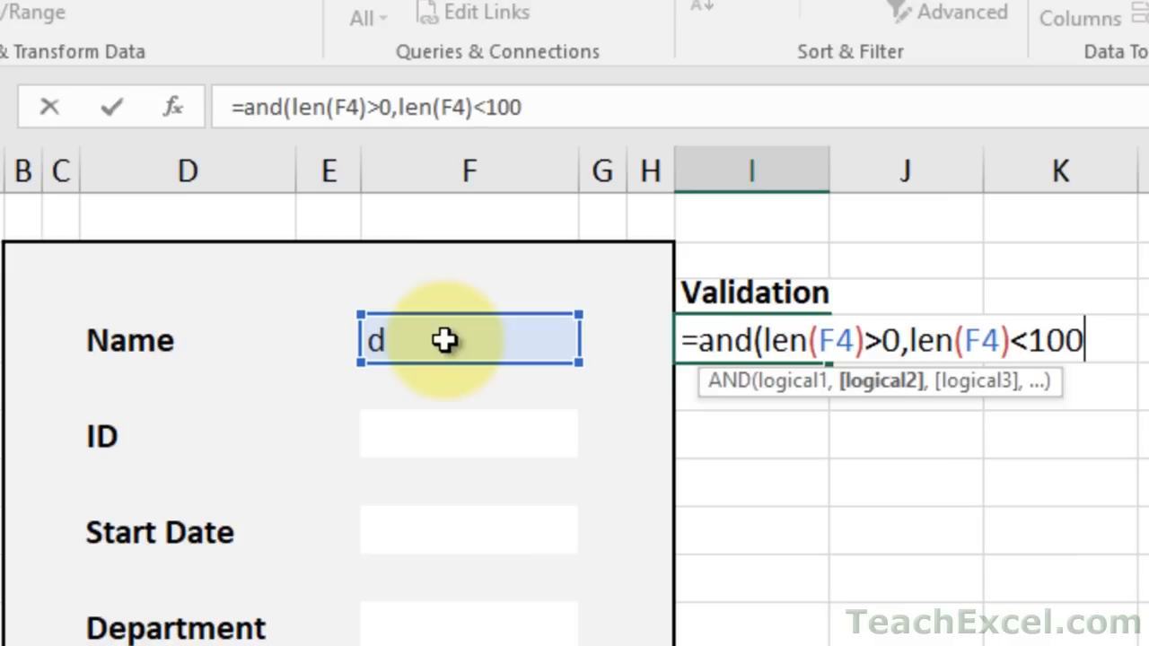
pyautogui.write(')')
pyautogui.hotkey('ctrl', 'Return')
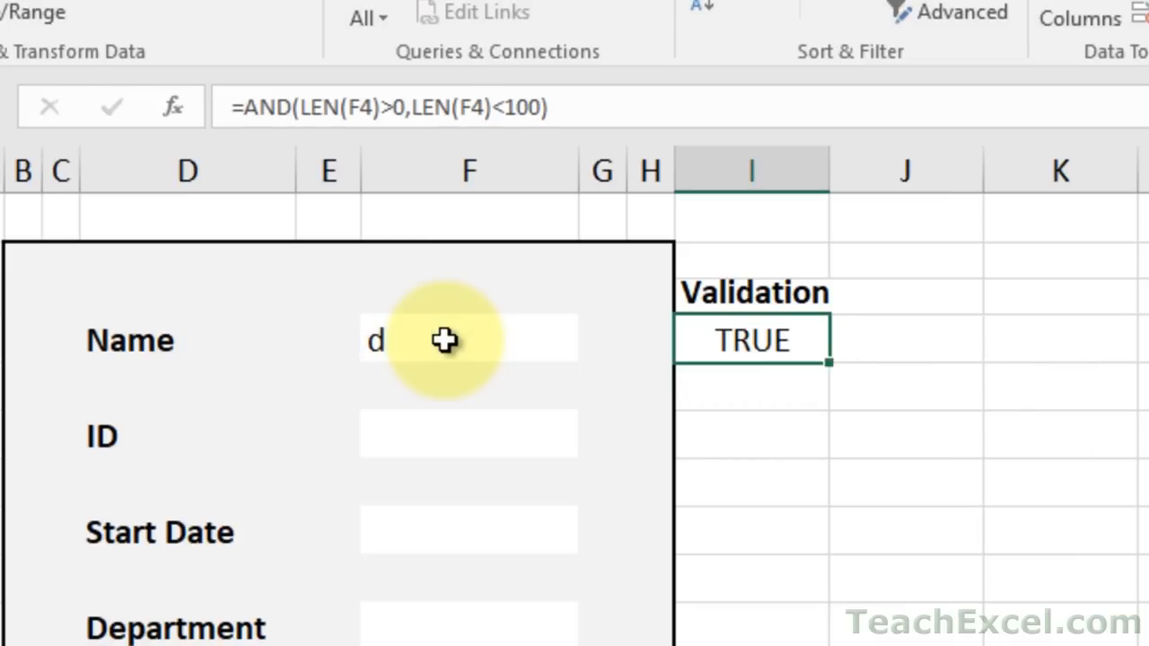
# Clear the Name input cell F4 and enter 1 in it to test the AND formula.
pyautogui.click(445, 340)
pyautogui.press('Delete')
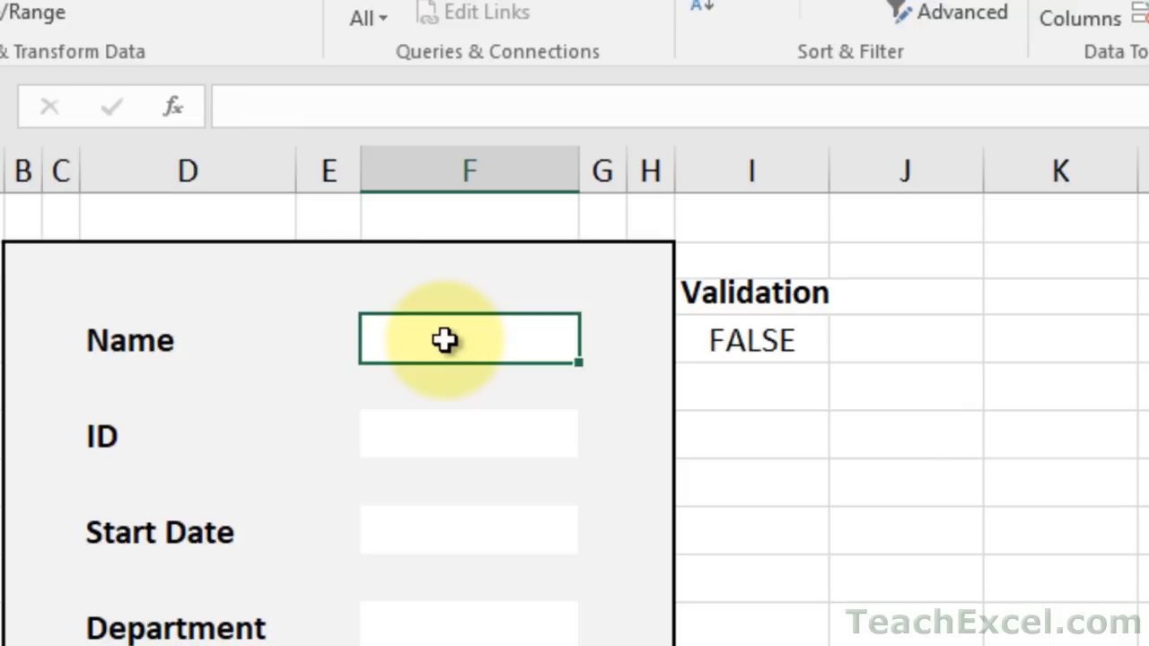
pyautogui.write('1')
pyautogui.press('Tab')
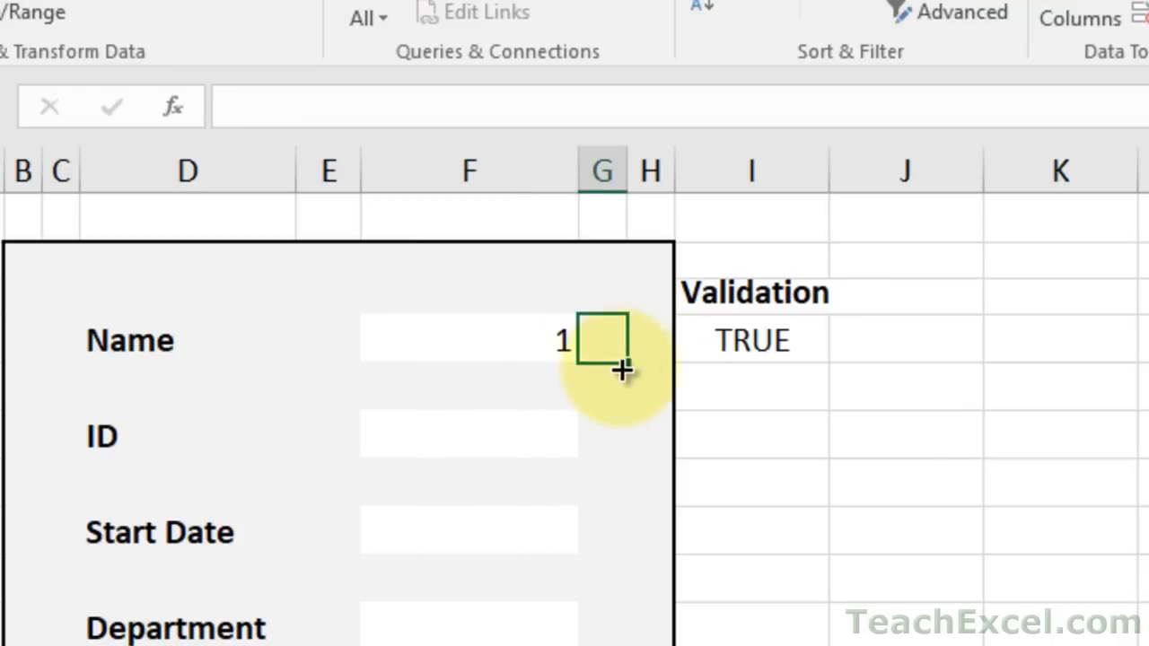
# Examine the first length condition and the AND function in the I4 formula, leaving the formula as it is.
pyautogui.doubleClick(696, 339)
pyautogui.moveTo(777, 339); pyautogui.dragTo(924, 339)
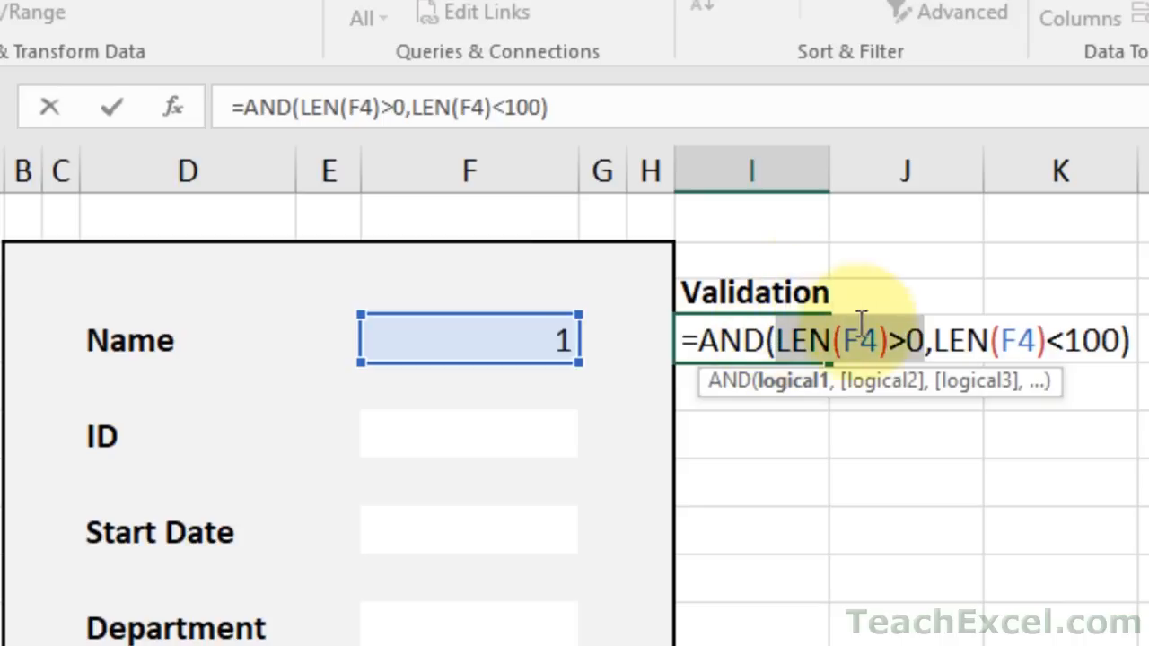
pyautogui.doubleClick(770, 341)
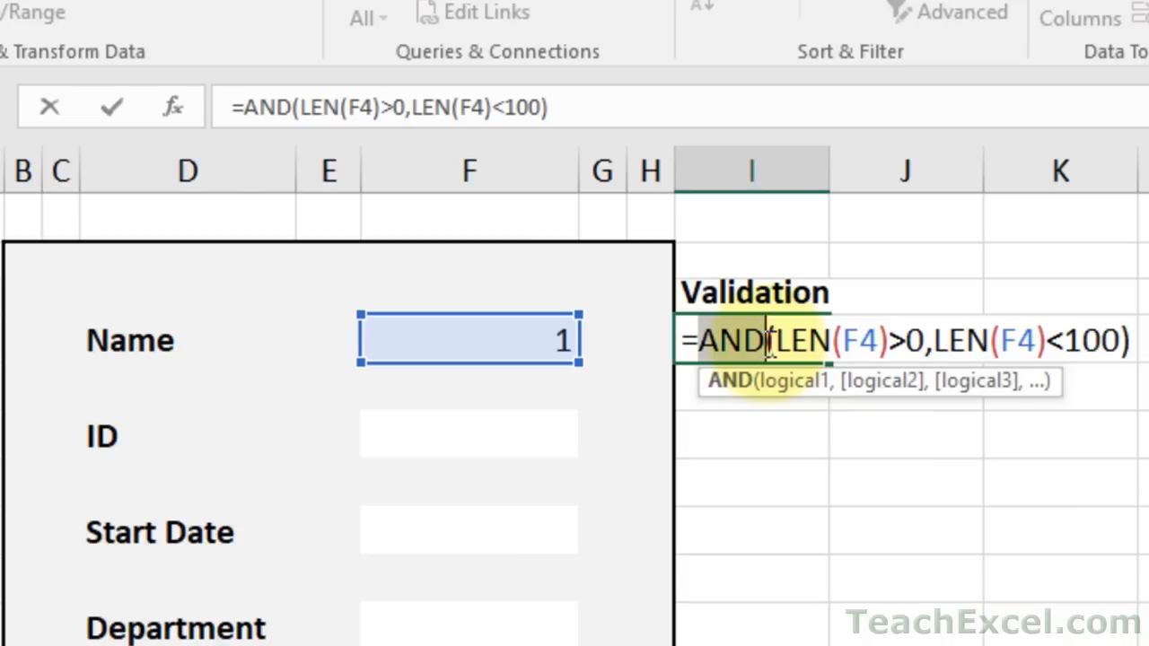
pyautogui.press('Return')
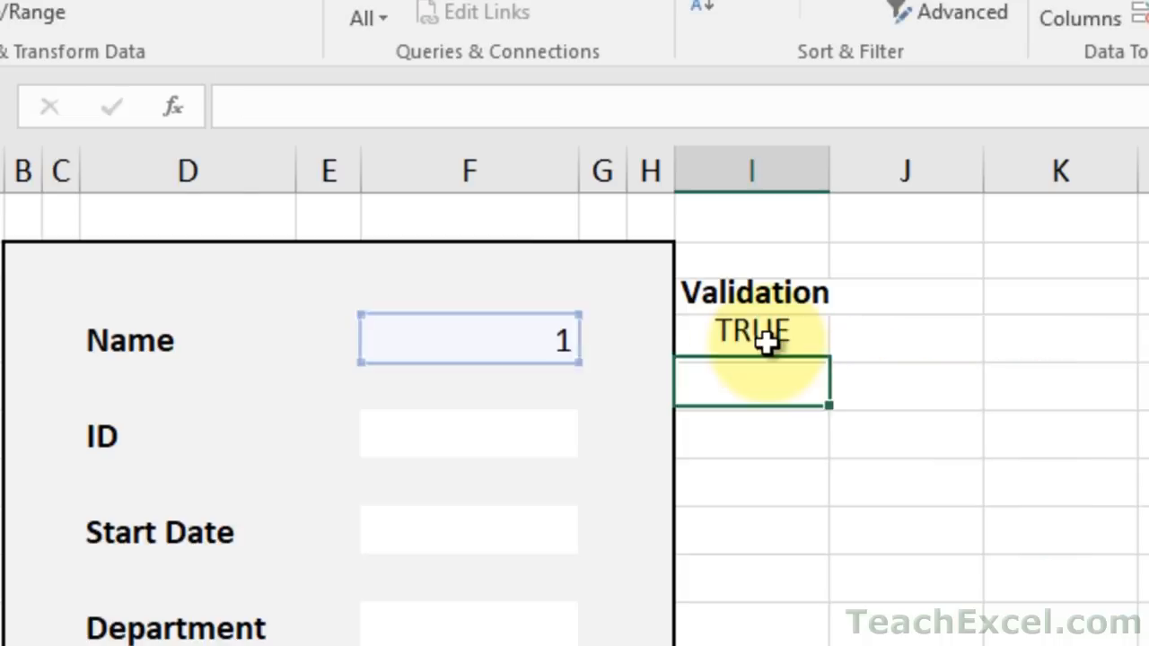
pyautogui.press('Return')
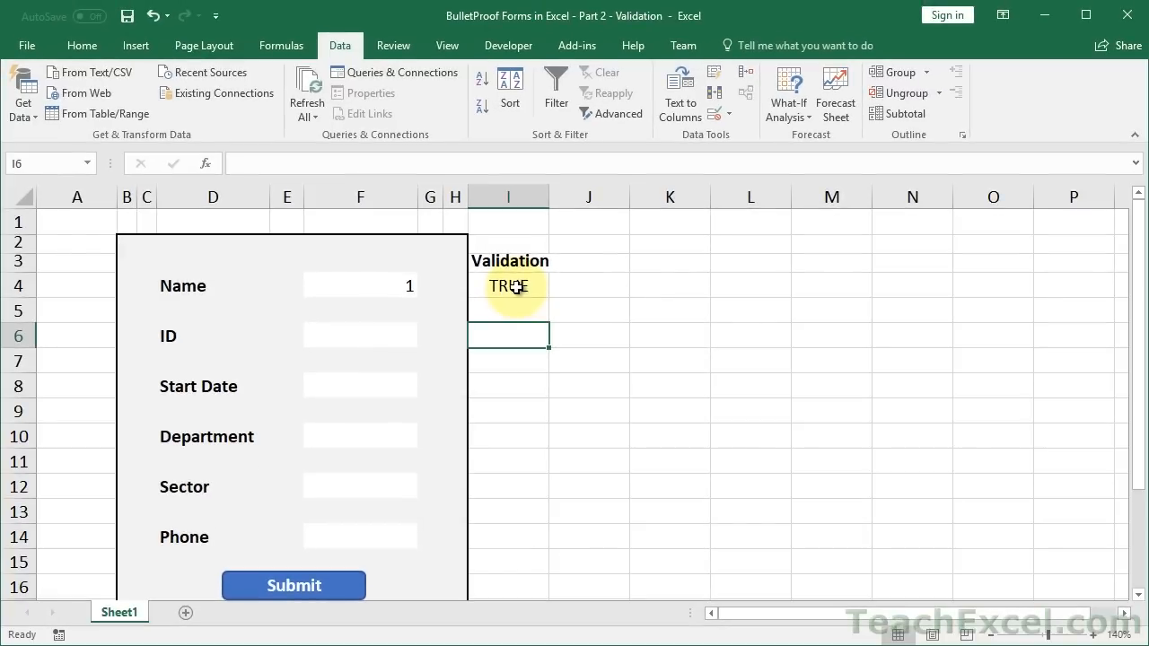
# Apply Custom data validation to the Name input cell F4 with the formula =I4.
pyautogui.click(397, 288)
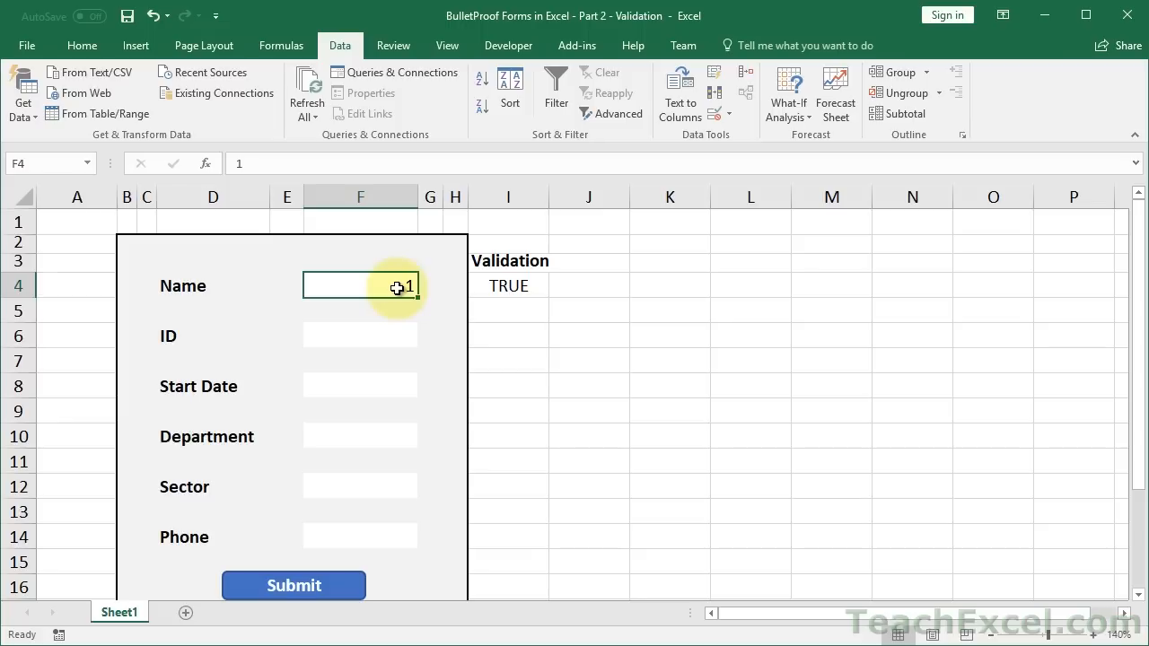
pyautogui.hotkey('alt', 'd')
pyautogui.press('l')
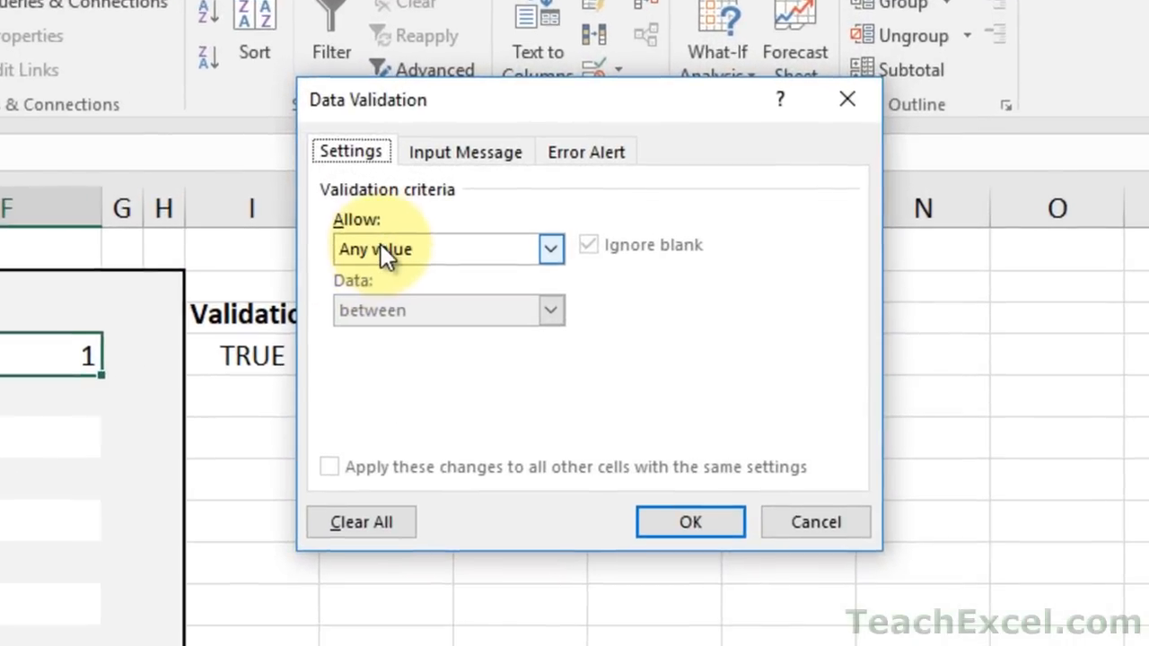
pyautogui.click(380, 251)
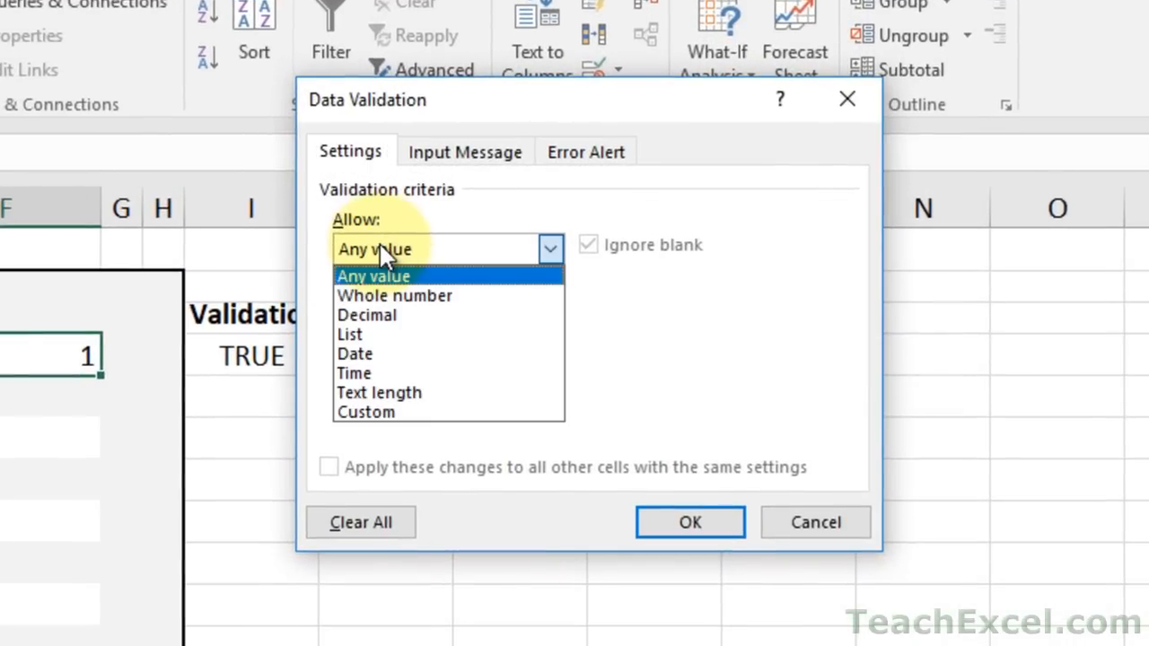
pyautogui.click(368, 413)
pyautogui.click(401, 367)
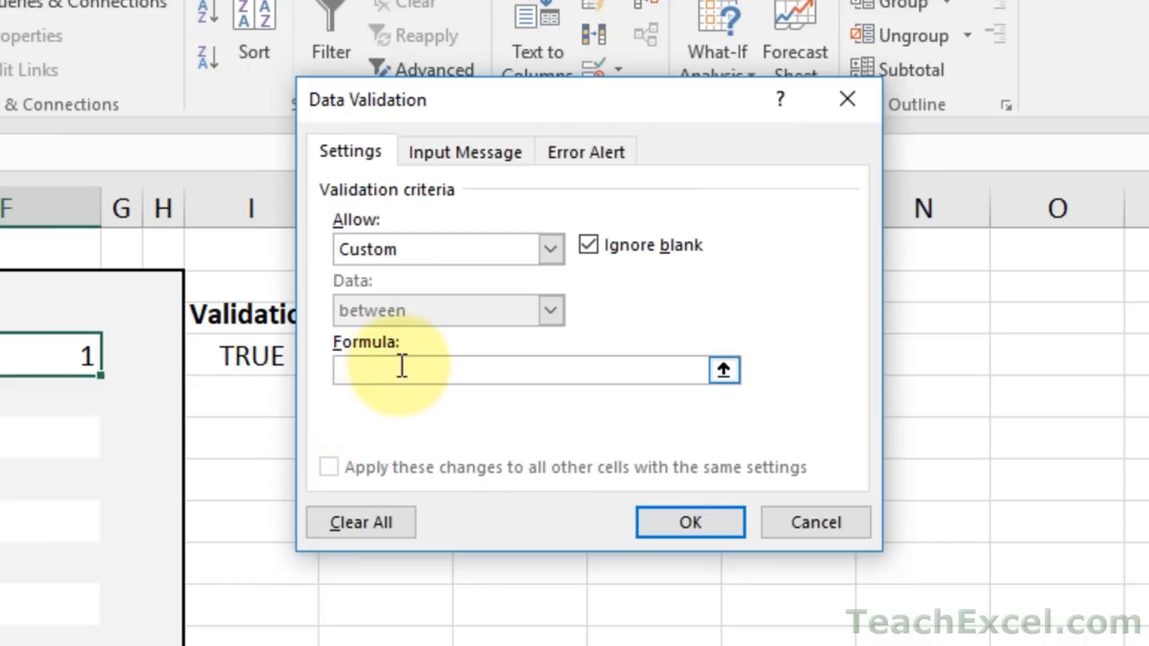
pyautogui.click(723, 370)
pyautogui.click(240, 359)
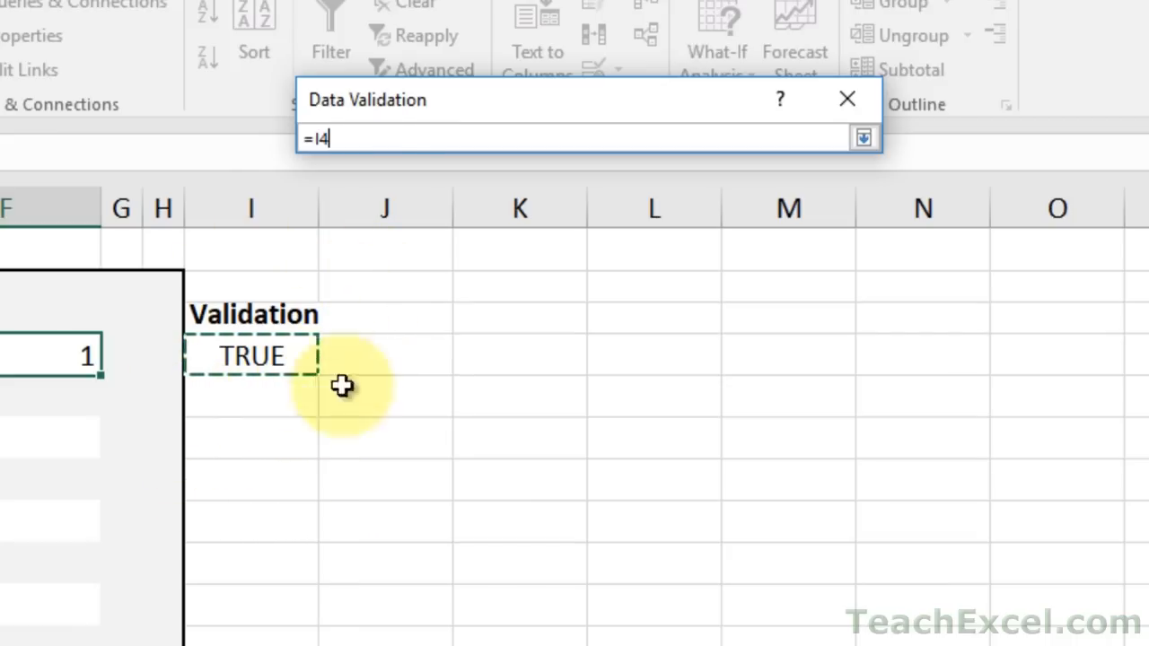
pyautogui.press('Return')
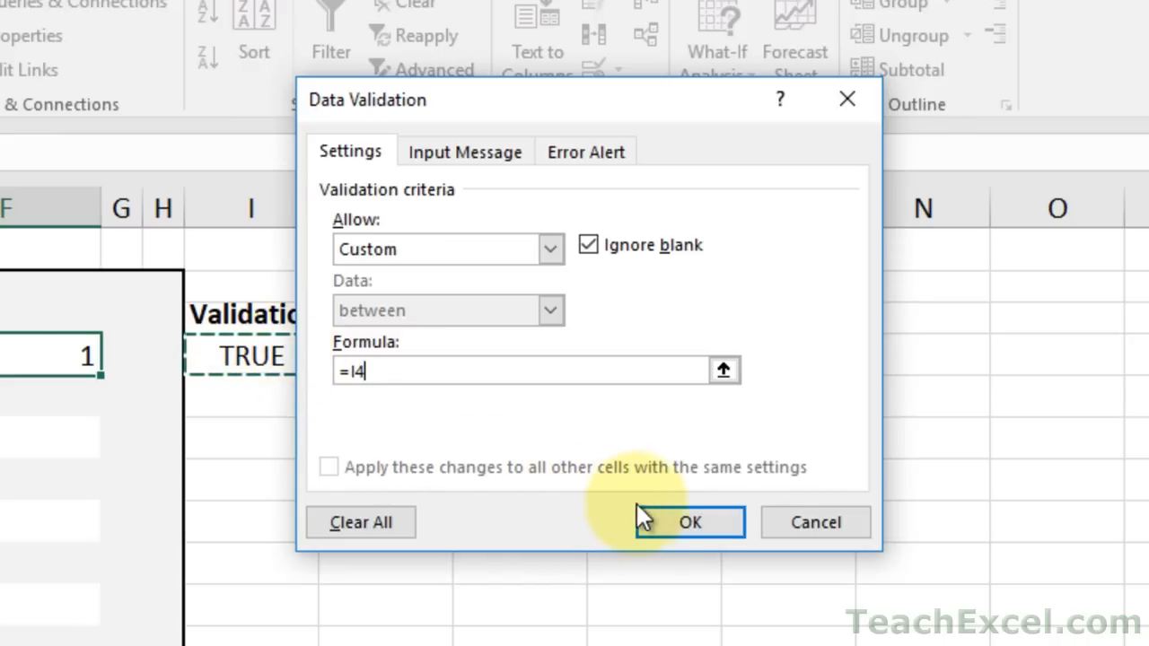
pyautogui.click(659, 522)
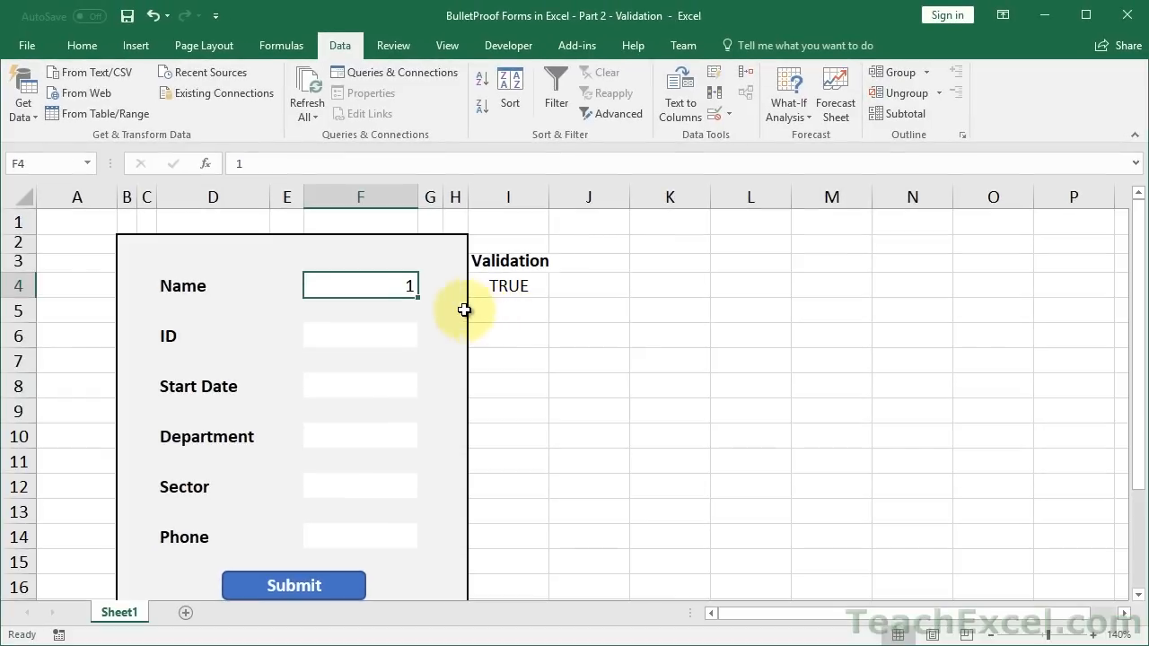
# Clear the Name input cell F4 and change the first condition in the I4 formula to LEN(F4)>1.
pyautogui.press('Delete')
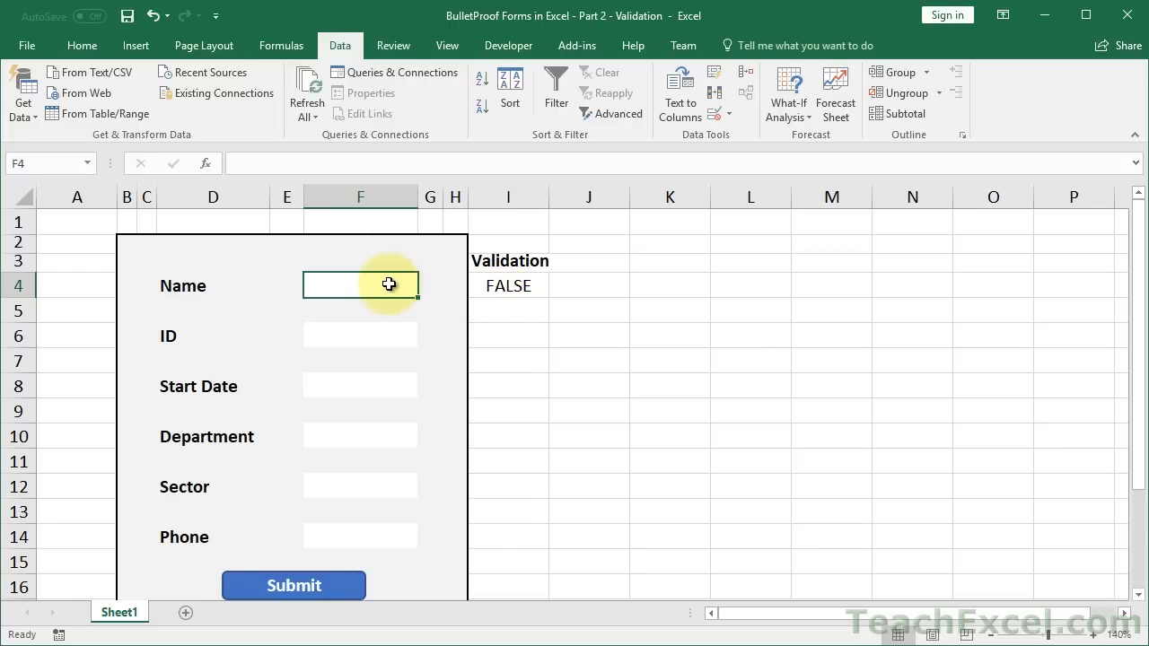
pyautogui.doubleClick(499, 286)
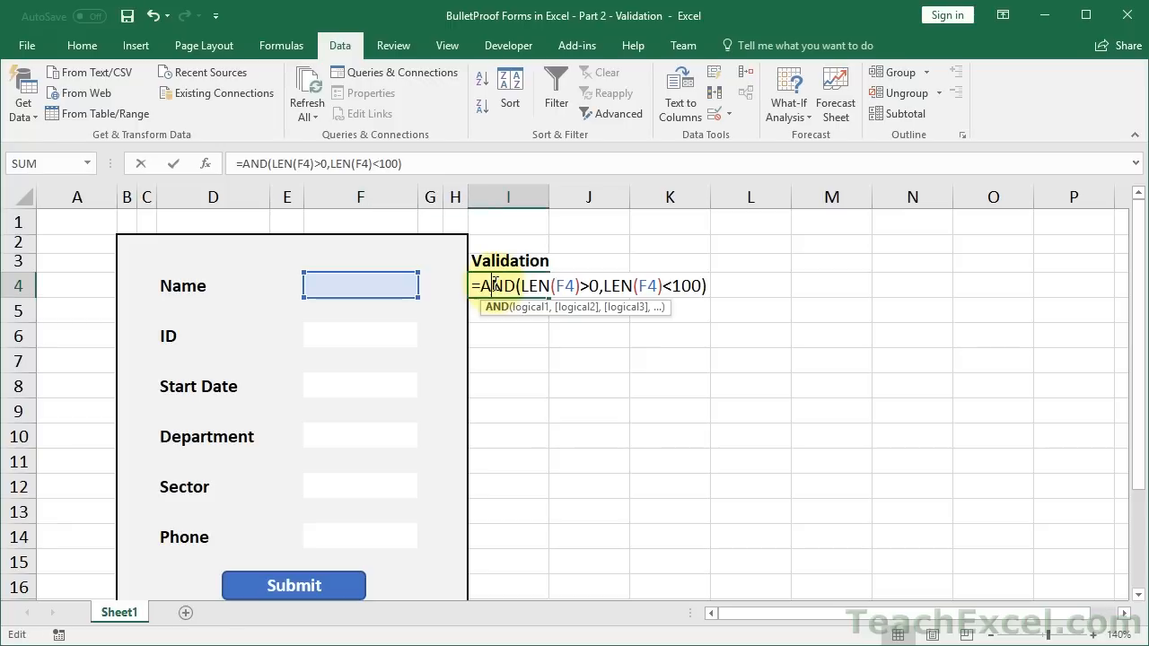
pyautogui.click(598, 286)
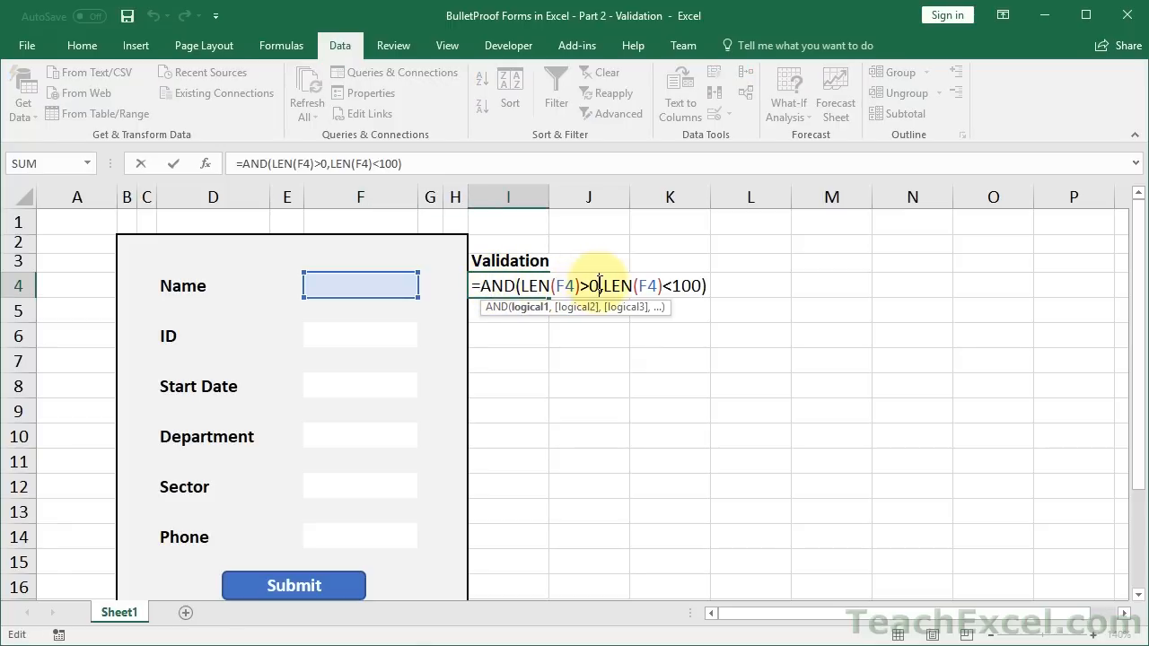
pyautogui.press('BackSpace')
pyautogui.write('1')
pyautogui.press('Return')
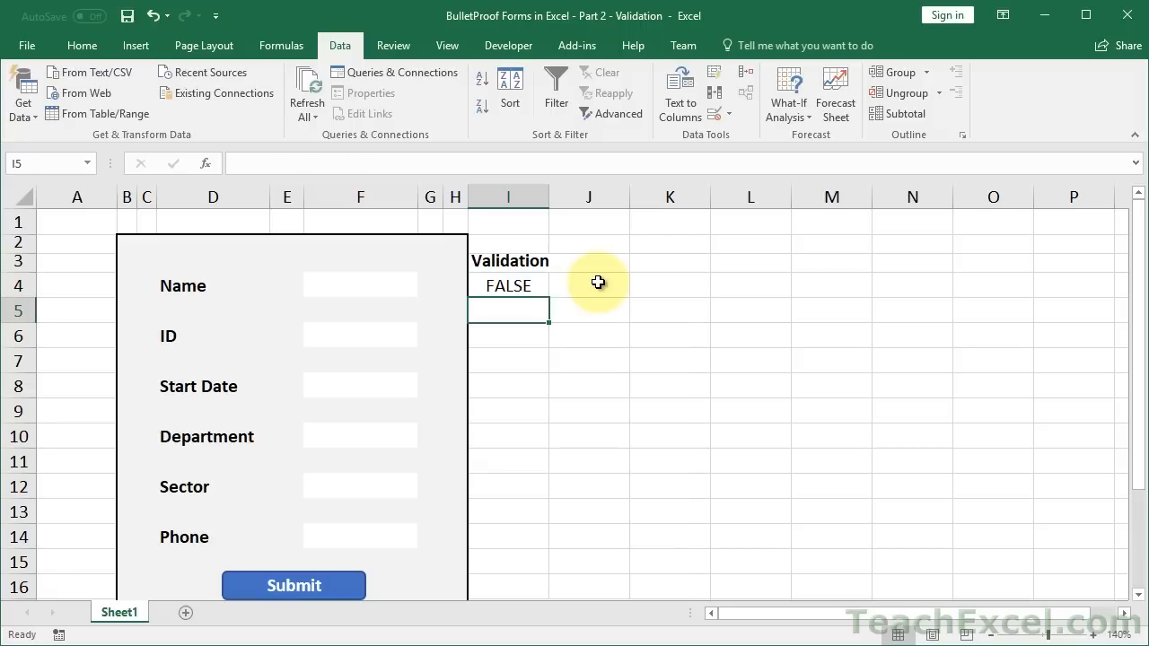
# Try to enter a in the Name input cell F4 to test the data validation rule, and dismiss the alert.
pyautogui.click(367, 286)
pyautogui.write('a')
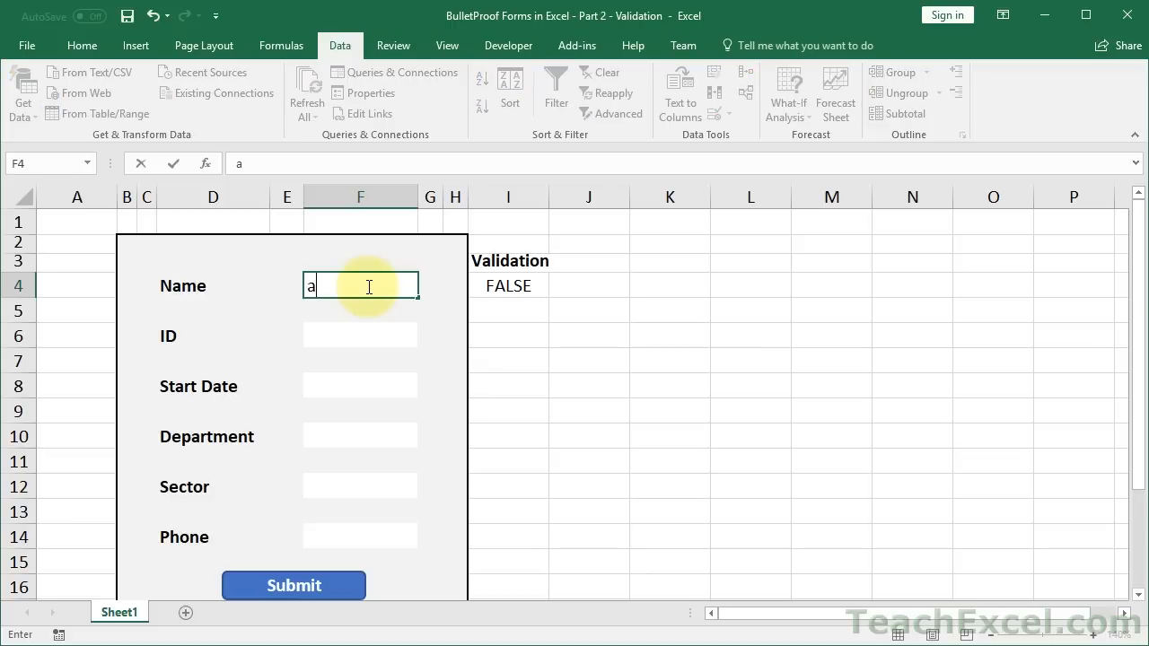
pyautogui.press('Return')
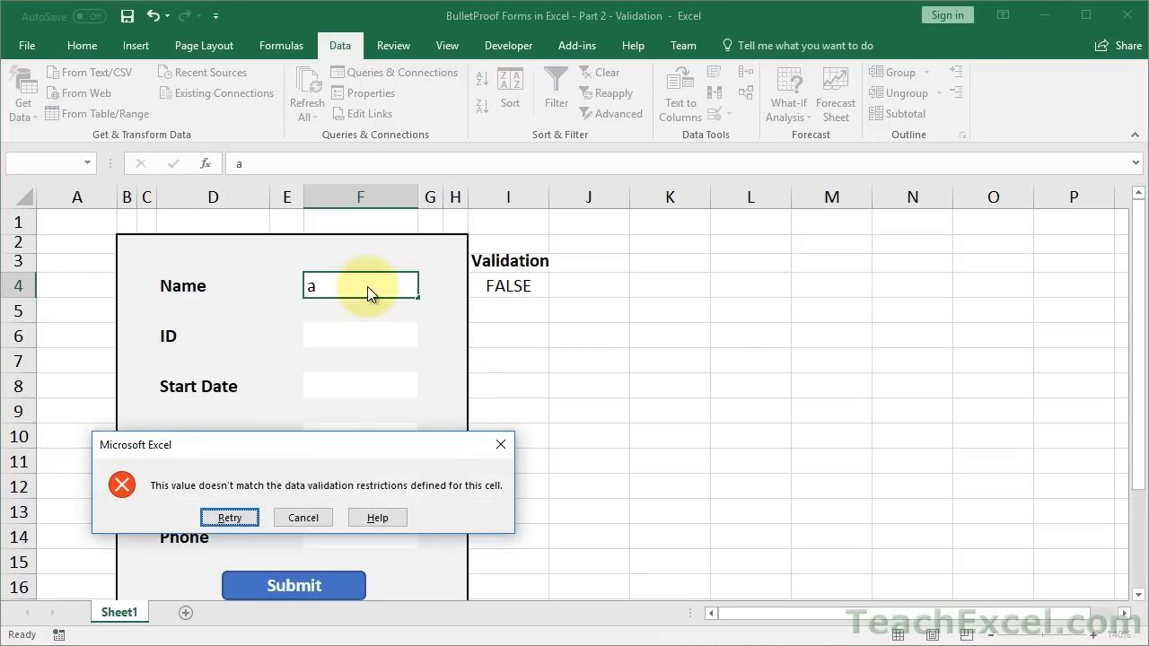
pyautogui.click(500, 447)
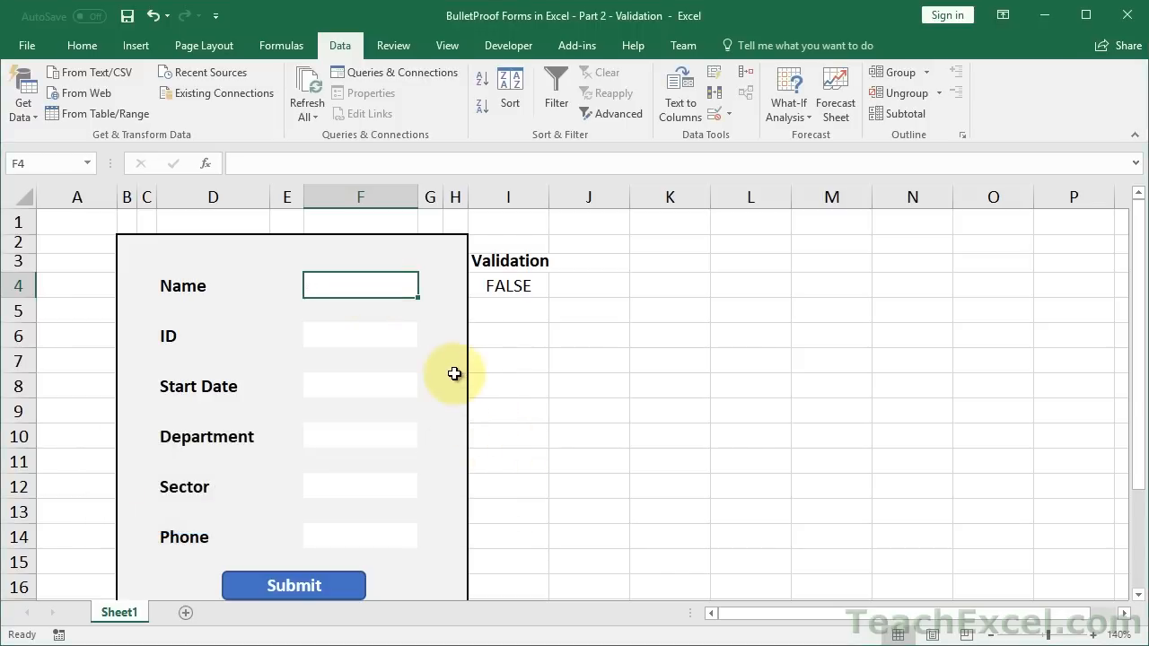
# Examine the length conditions in the Name validation formula in I4, leaving the formula as it is.
pyautogui.click(496, 286)
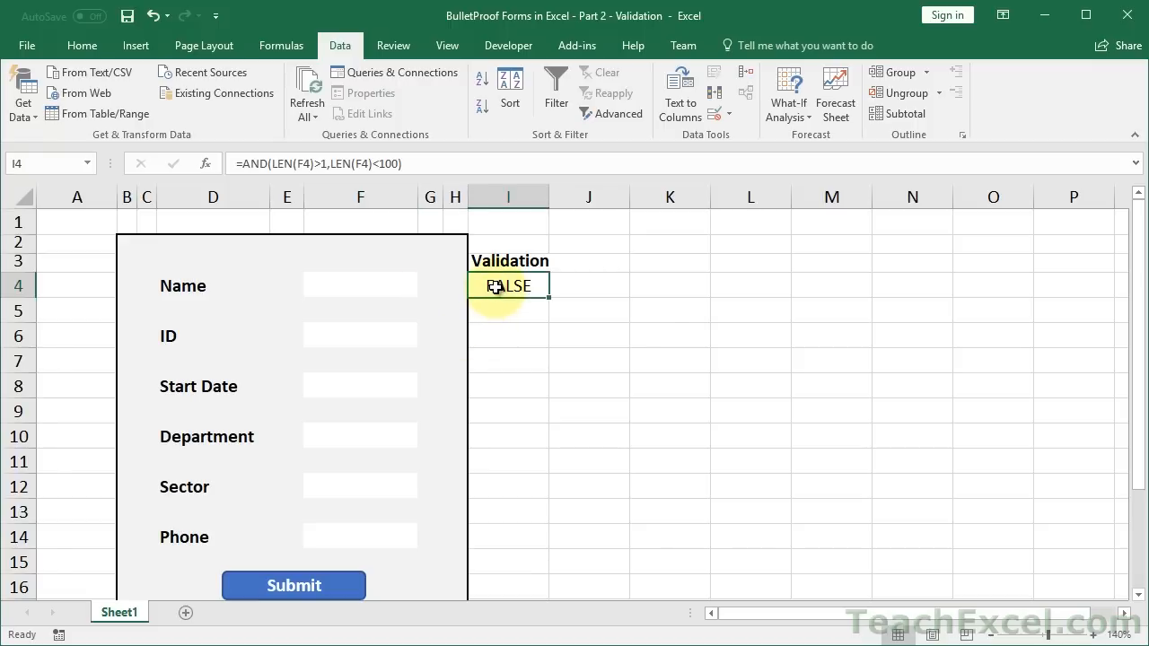
pyautogui.doubleClick(494, 285)
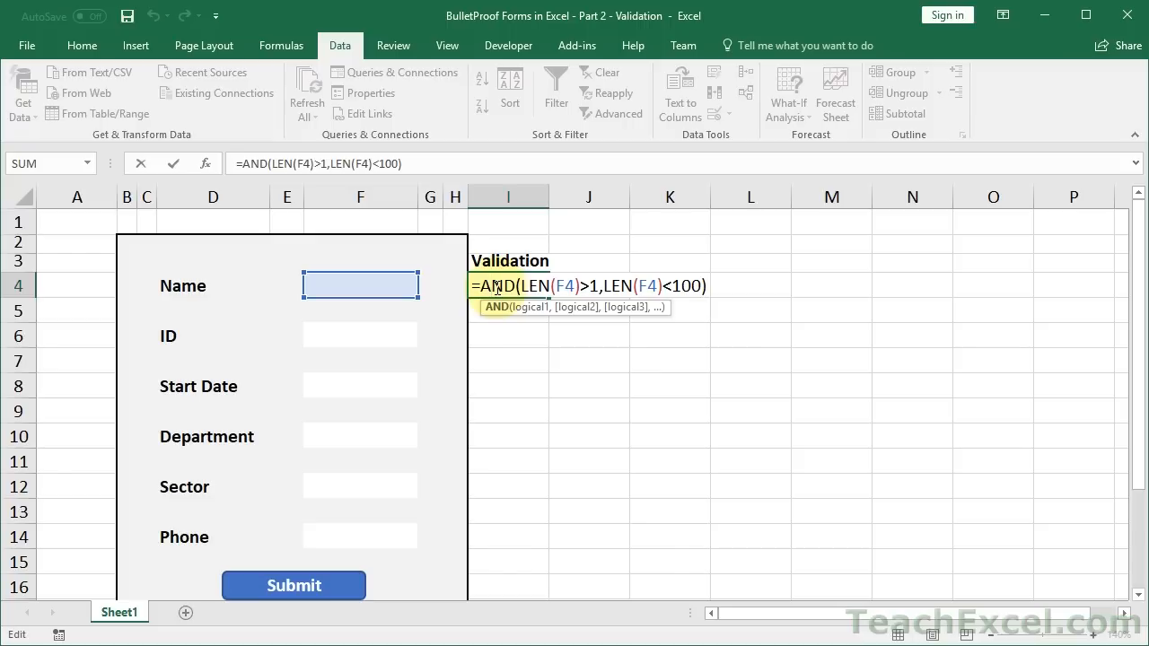
pyautogui.click(599, 285)
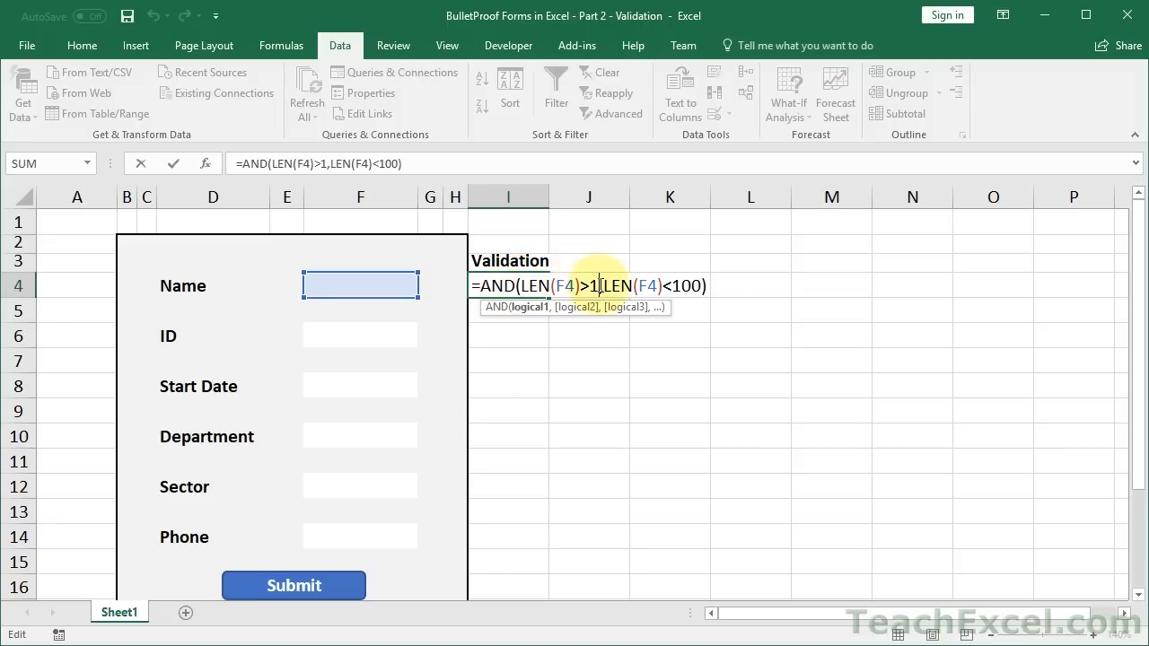
pyautogui.press('Return')
pyautogui.click(501, 288)
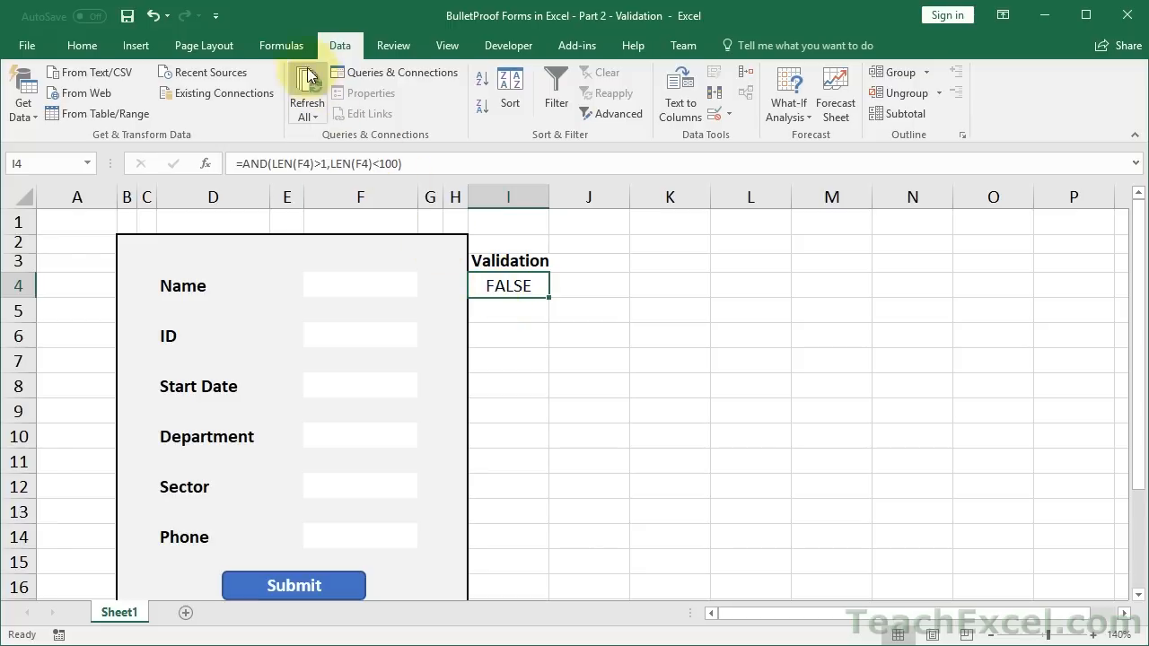
# Look at the Name Manager for defined names in the workbook, and close it without adding any.
pyautogui.click(287, 45)
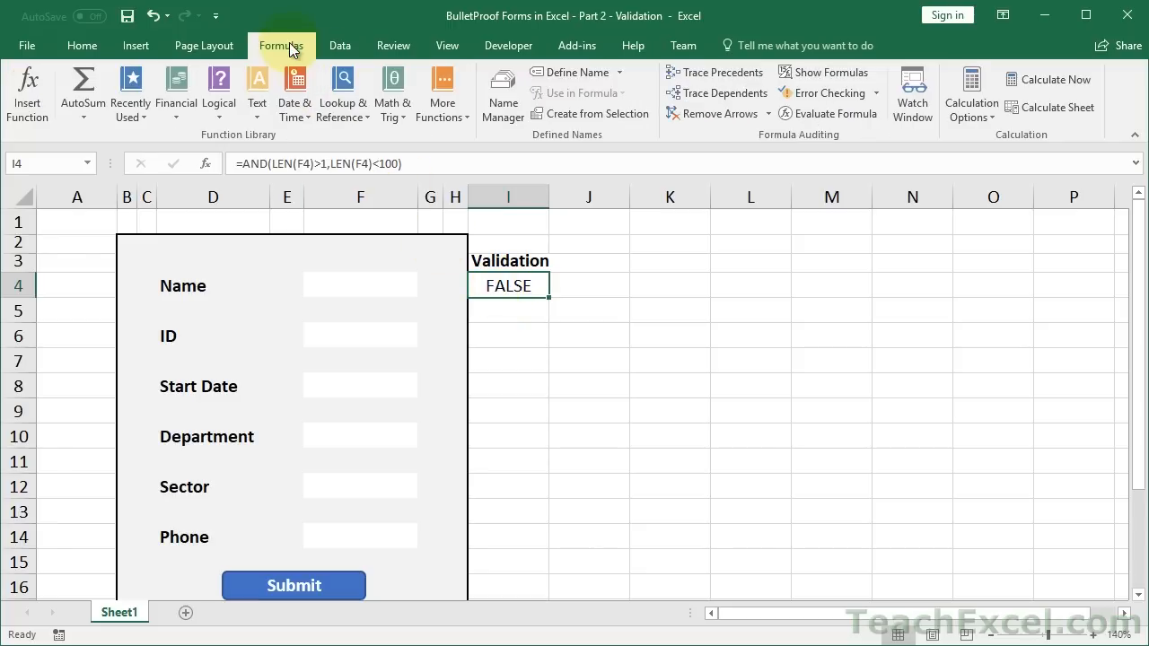
pyautogui.click(500, 99)
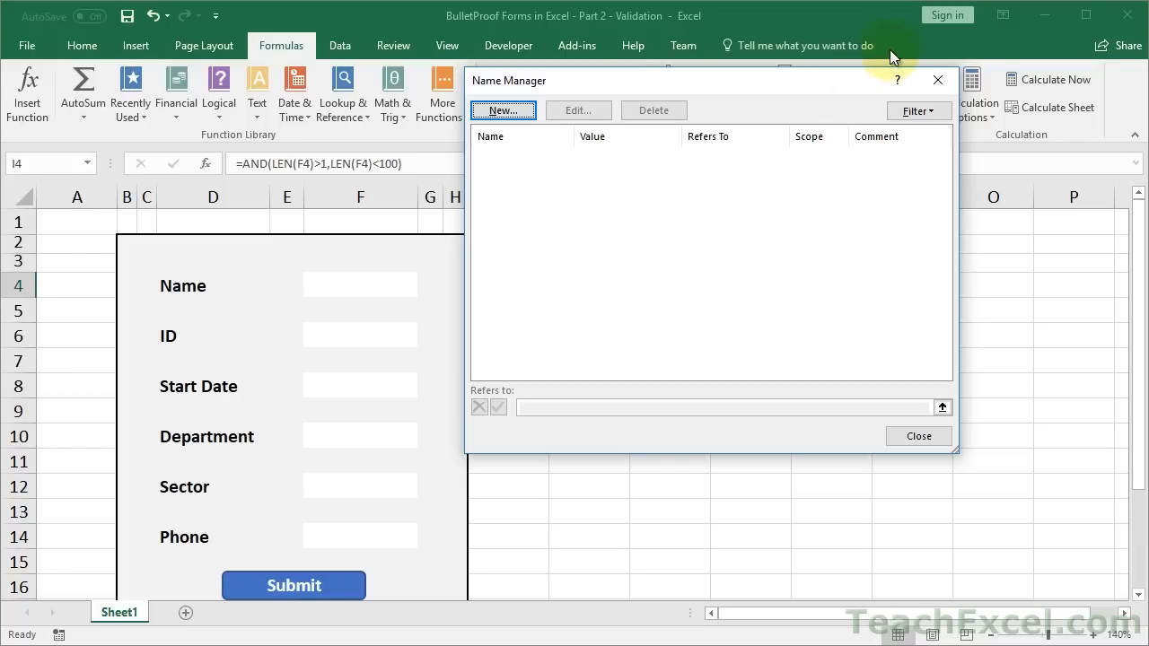
pyautogui.click(939, 80)
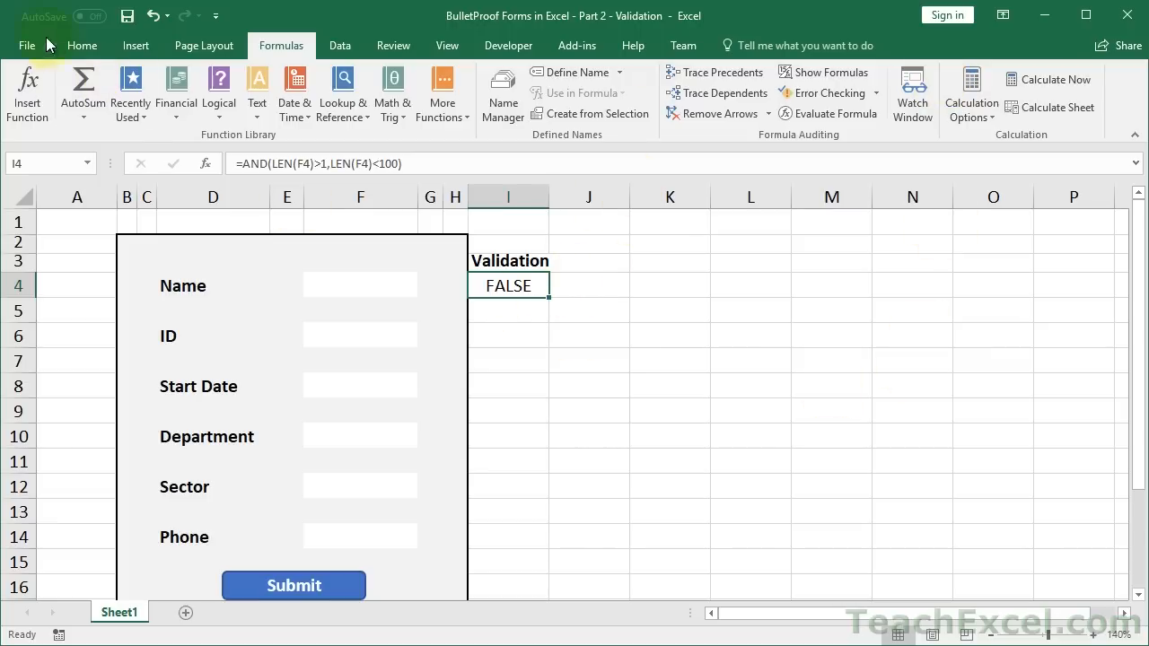
pyautogui.click(70, 48)
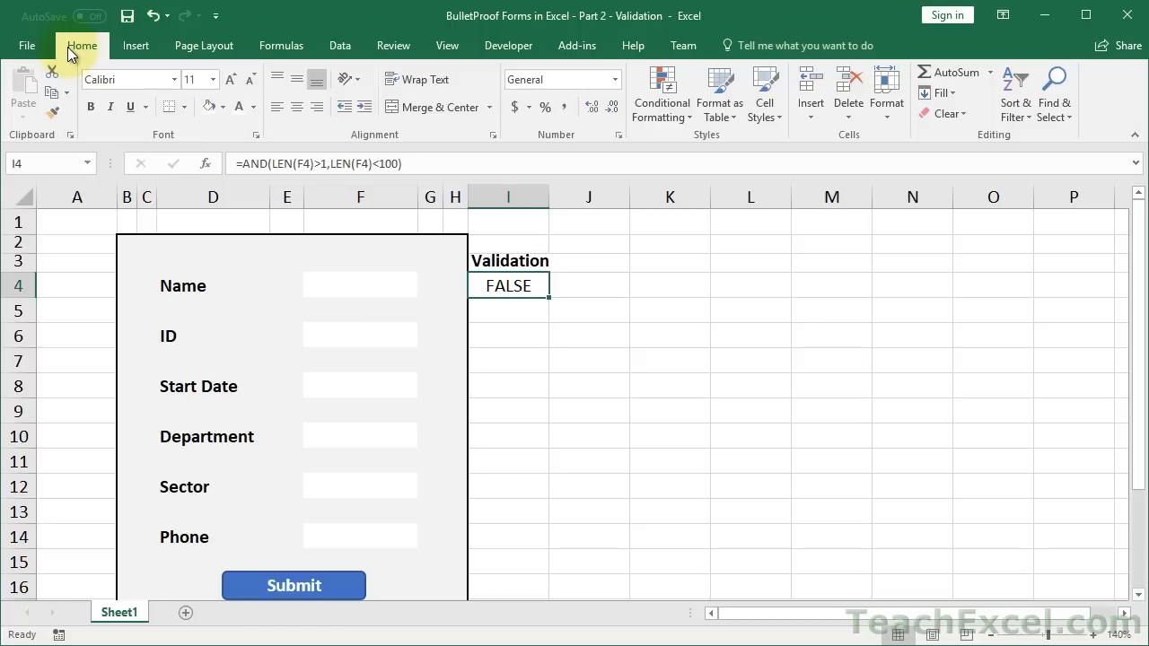
# Enter the ID validation formula =F6>10 in cell I6.
pyautogui.click(495, 335)
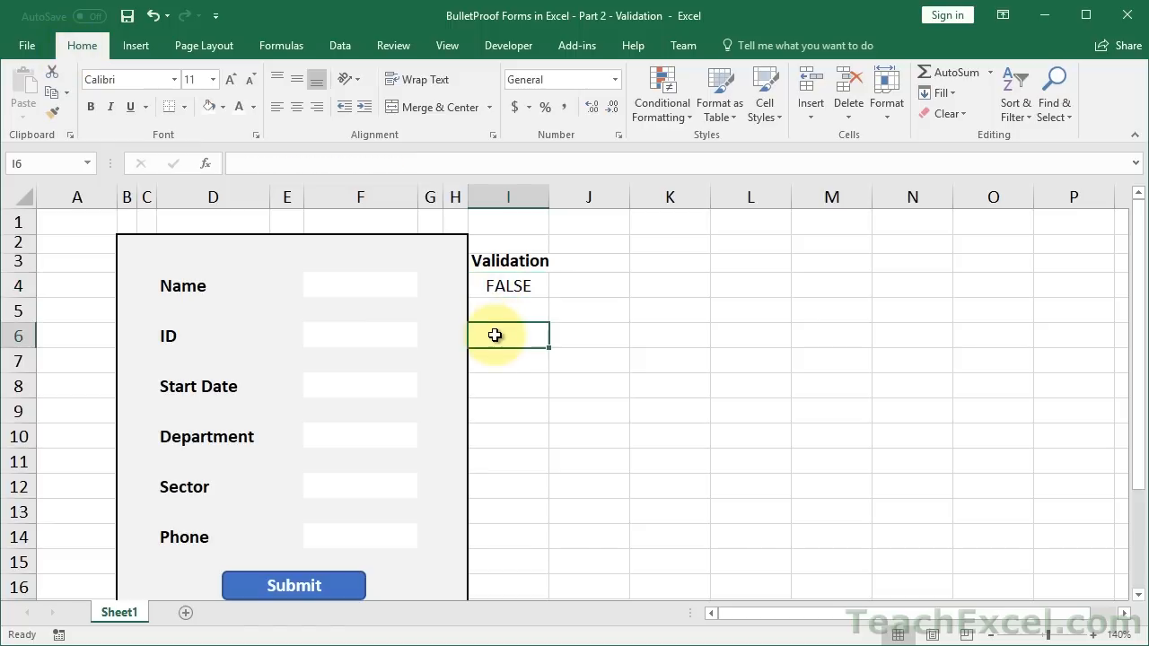
pyautogui.write('=')
pyautogui.click(354, 335)
pyautogui.write('>10')
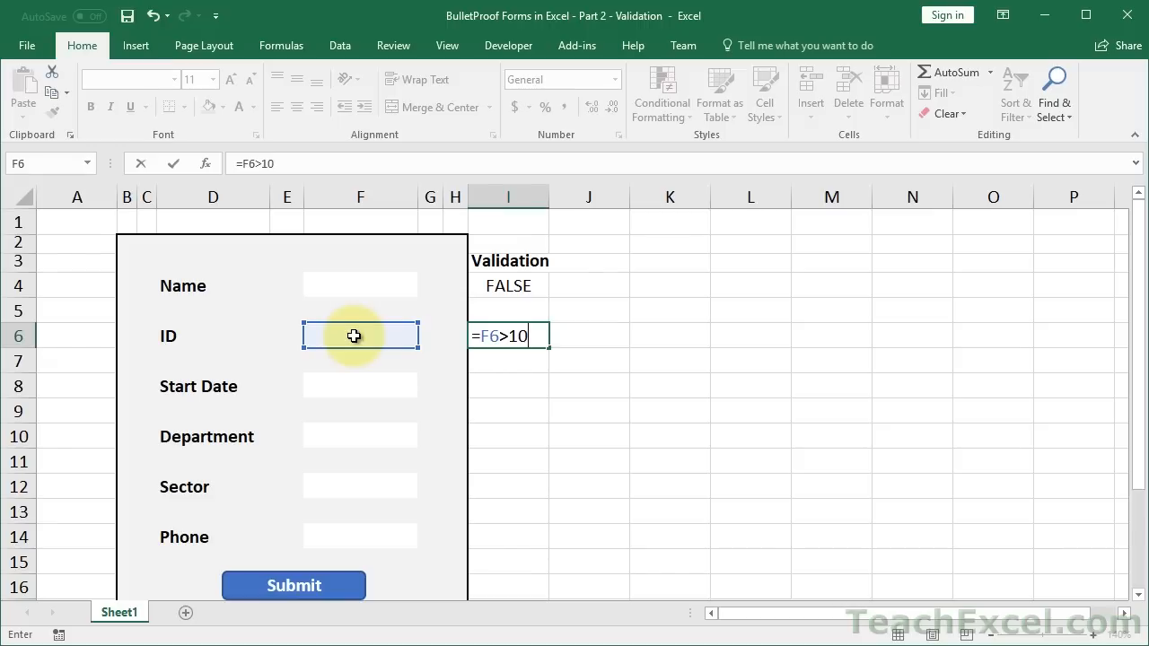
pyautogui.hotkey('ctrl', 'Return')
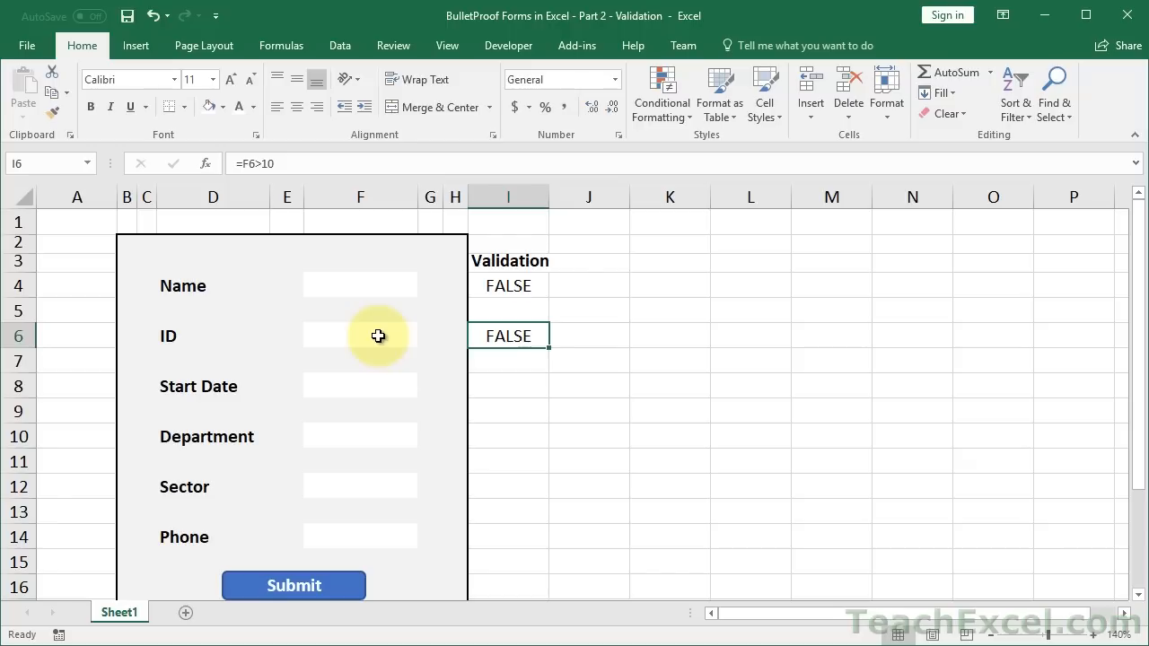
# Test the I6 formula by entering 9, 10 and finally 11 in the ID input cell F6.
pyautogui.click(378, 336)
pyautogui.write('9')
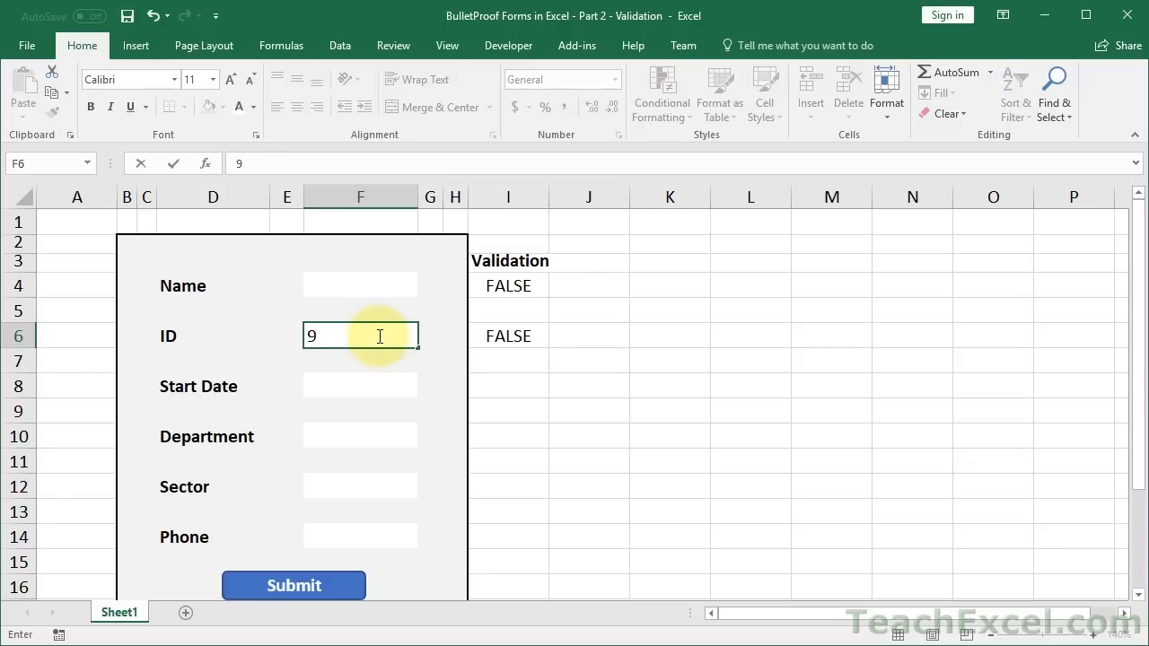
pyautogui.hotkey('ctrl', 'Return')
pyautogui.write('10')
pyautogui.hotkey('ctrl', 'Return')
pyautogui.write('11')
pyautogui.hotkey('ctrl', 'Return')
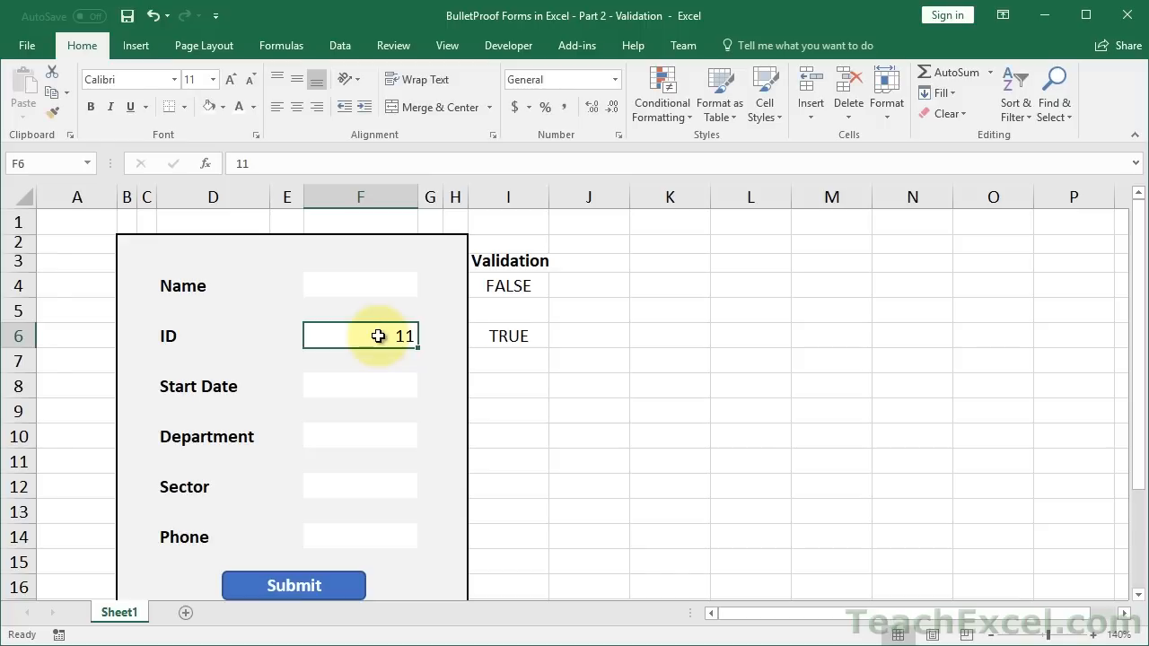
pyautogui.click(368, 389)
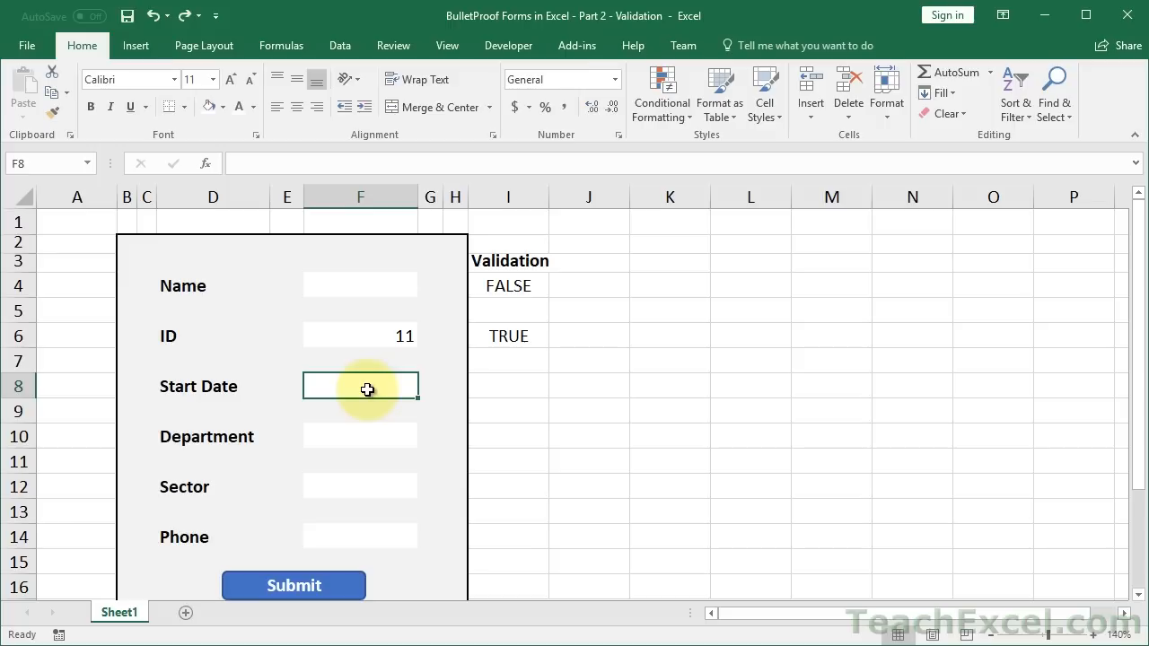
pyautogui.click(495, 385)
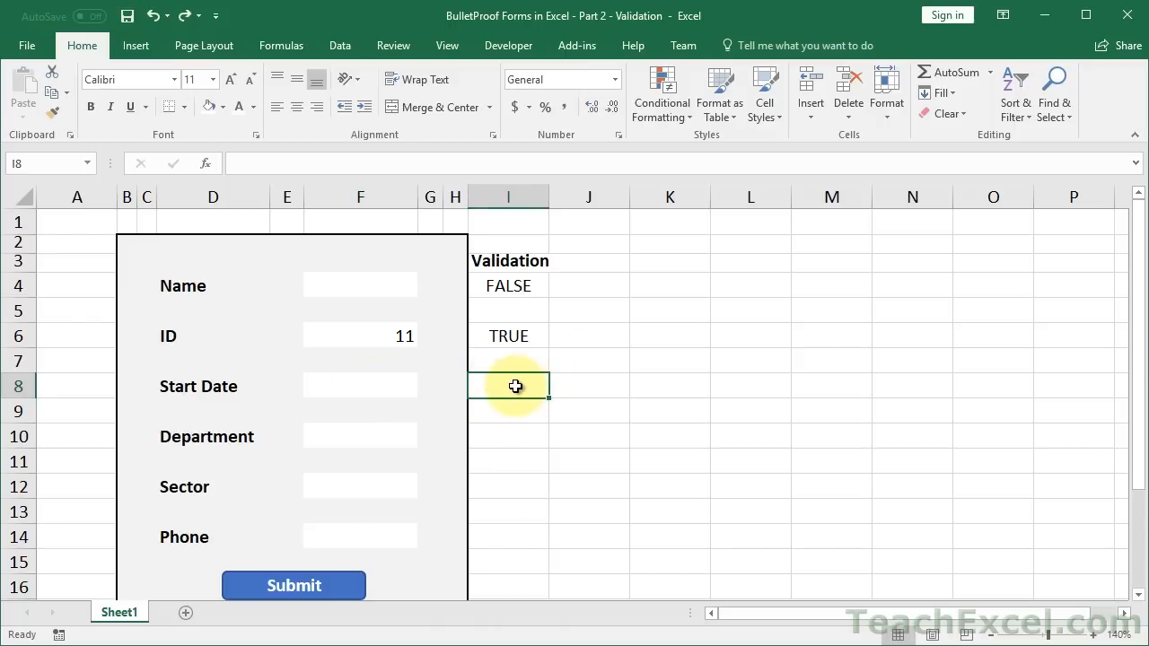
pyautogui.write('=')
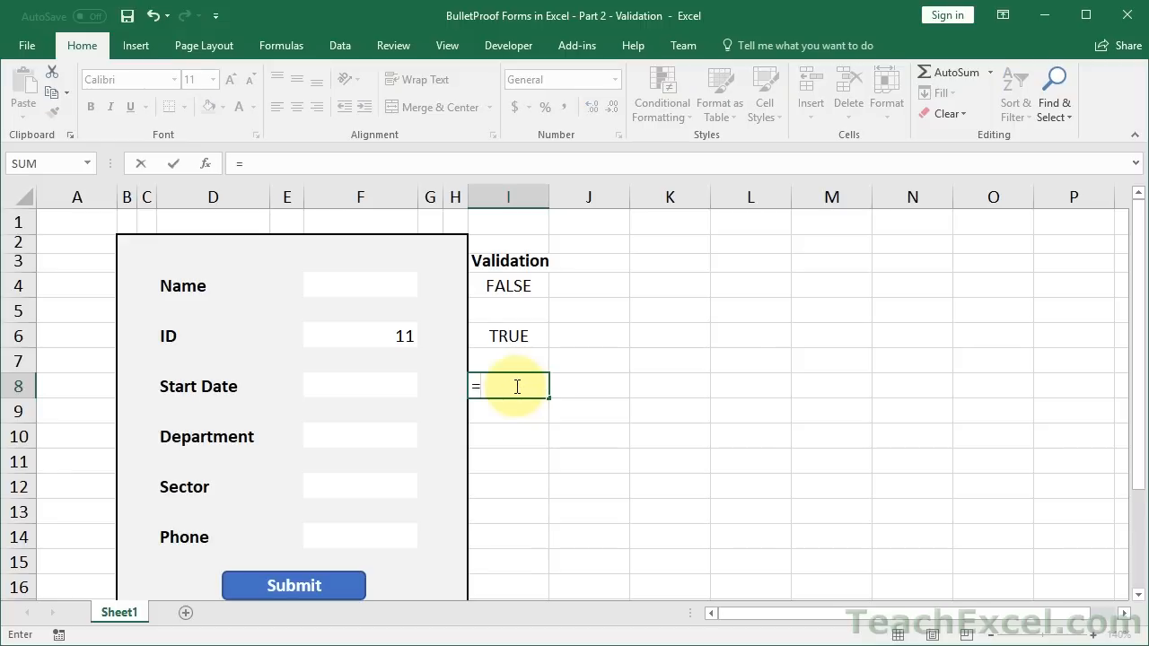
pyautogui.write('len')
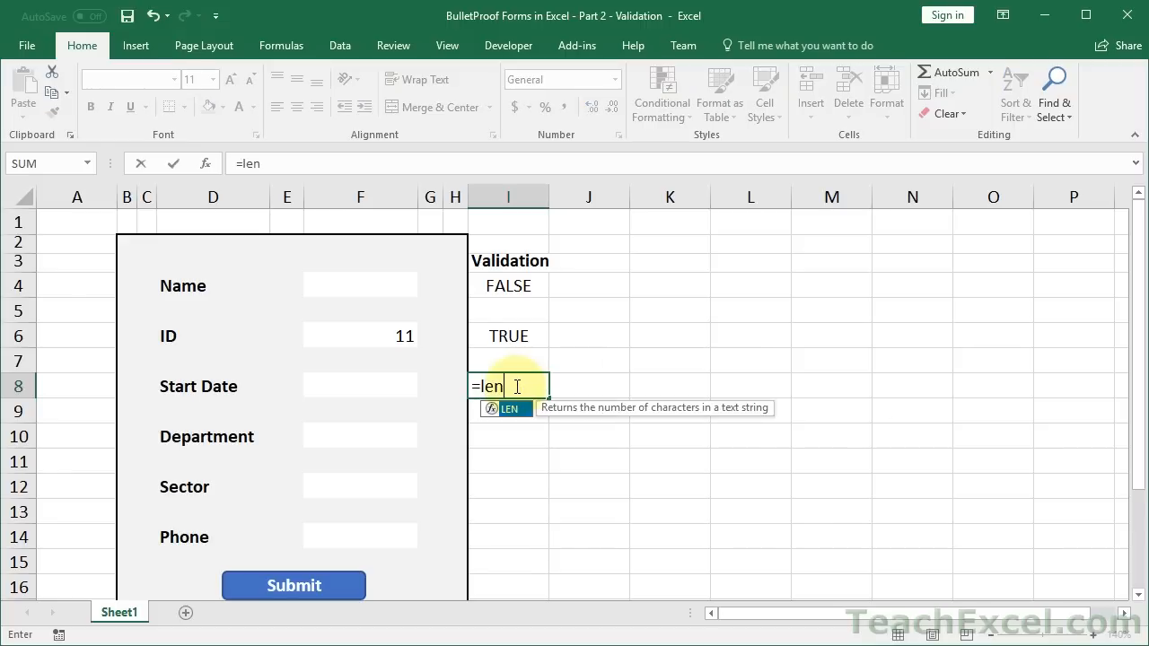
pyautogui.click(368, 382)
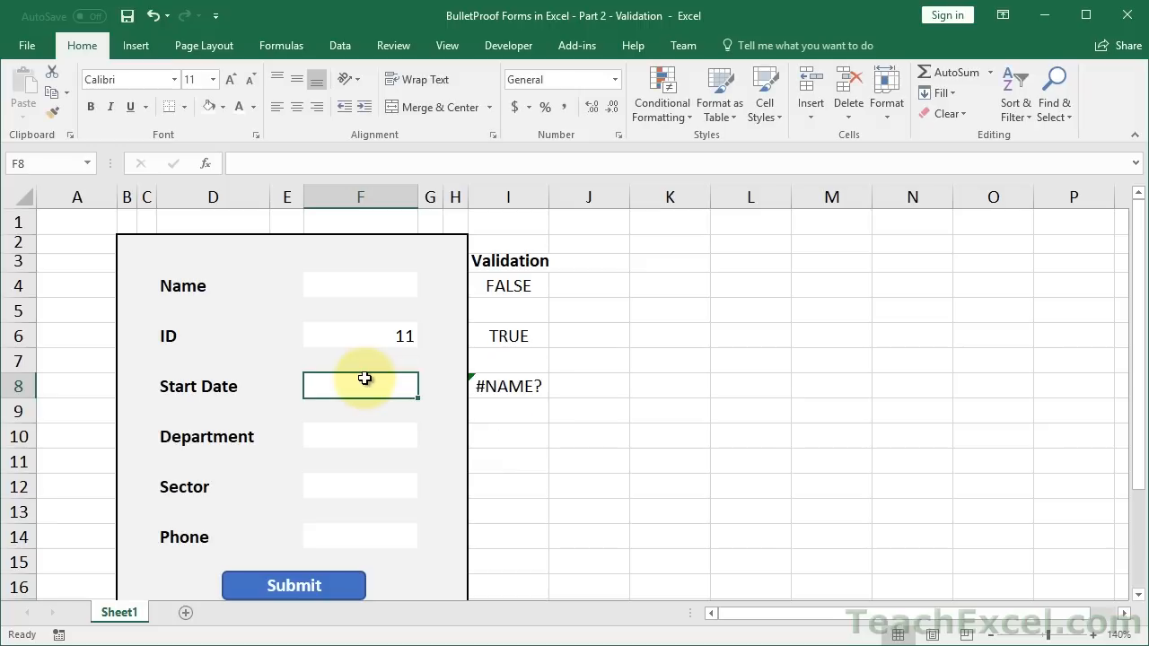
# Enter the Start Date validation formula =LEN(F8)>0 in cell I8.
pyautogui.click(485, 384)
pyautogui.write('=len')
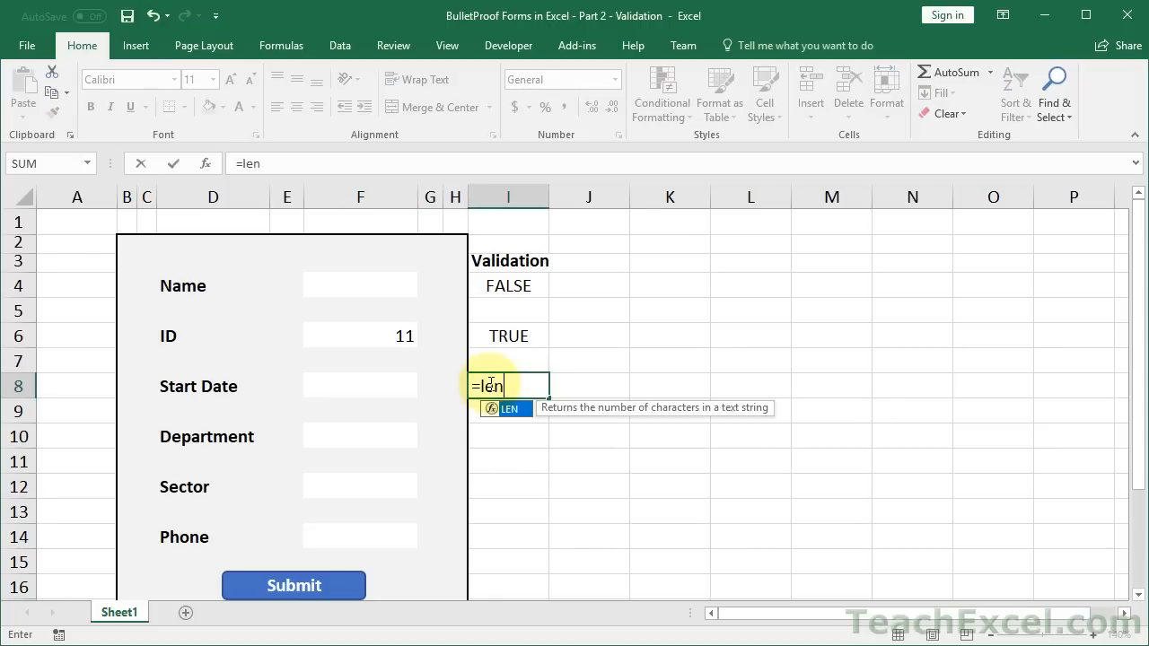
pyautogui.press('Tab')
pyautogui.click(392, 384)
pyautogui.write(')>0')
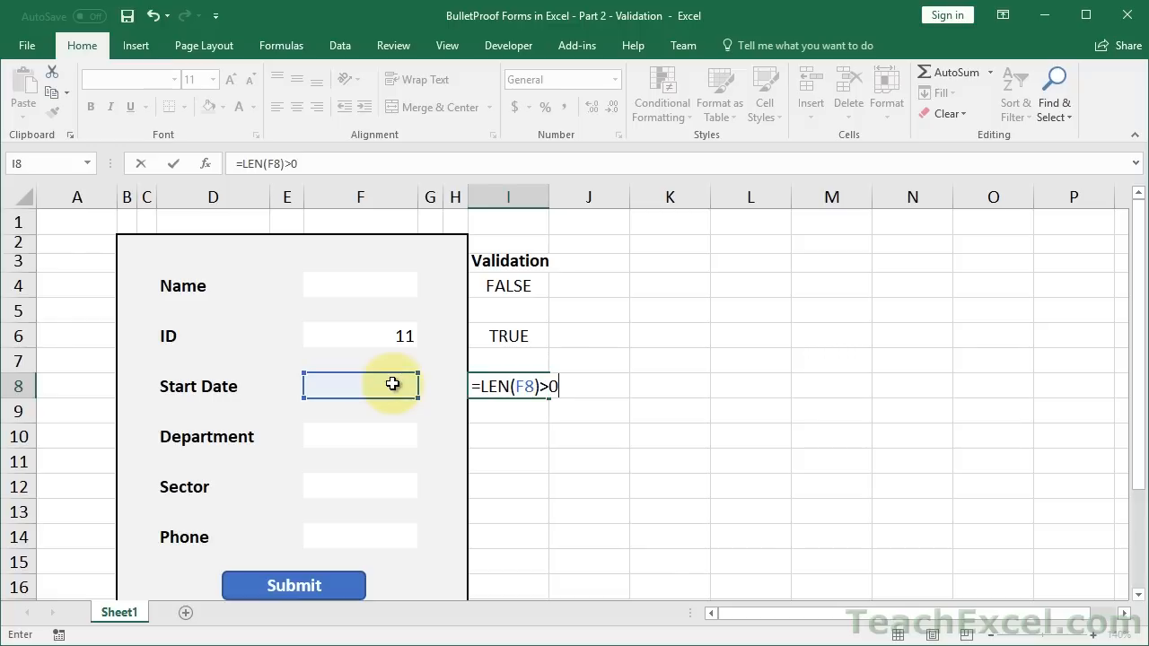
pyautogui.hotkey('ctrl', 'Return')
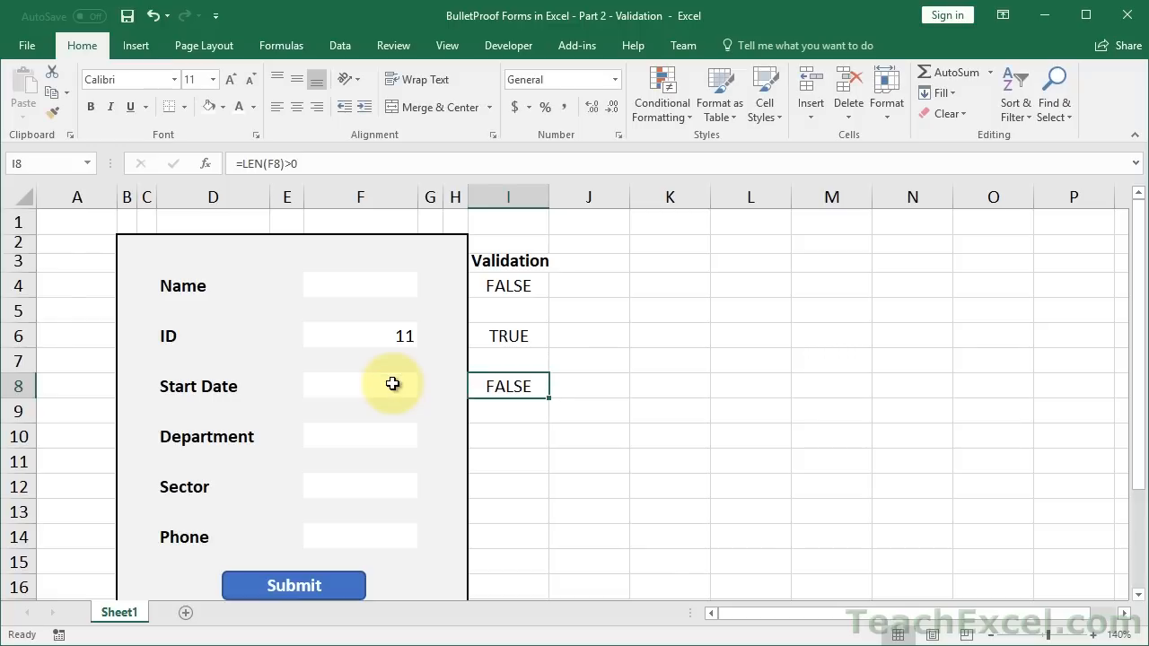
# Apply Date data validation to the Start Date input cell F8, allowing only dates greater than 1/1/2000.
pyautogui.click(372, 385)
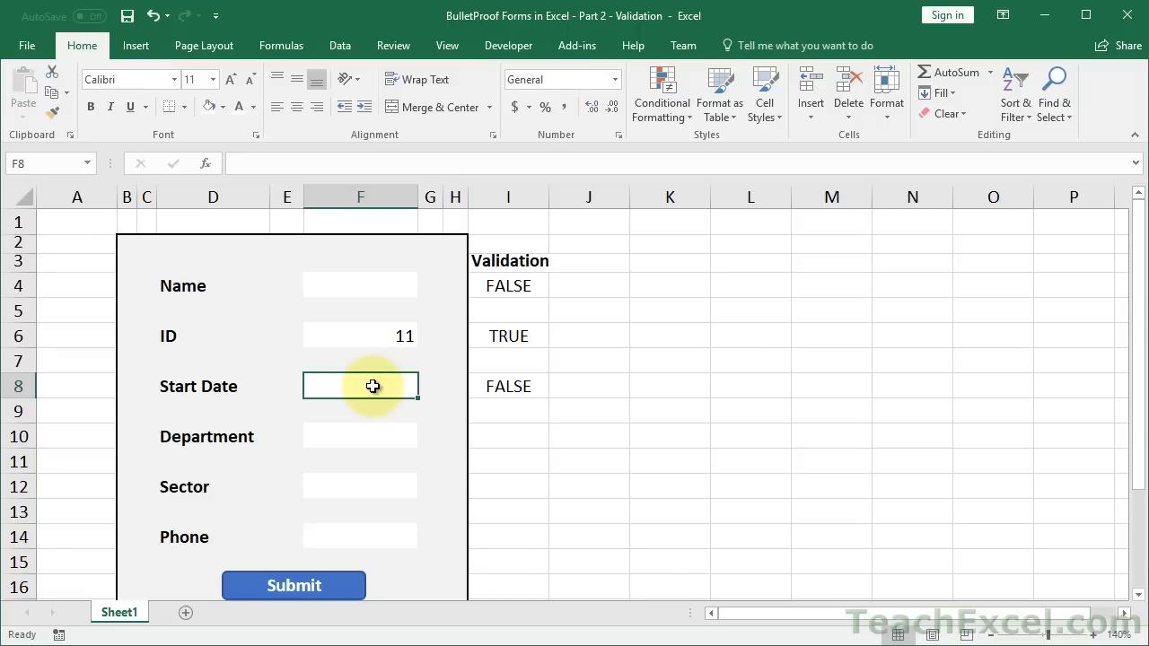
pyautogui.hotkey('alt', 'a')
pyautogui.press('v')
pyautogui.press('v')
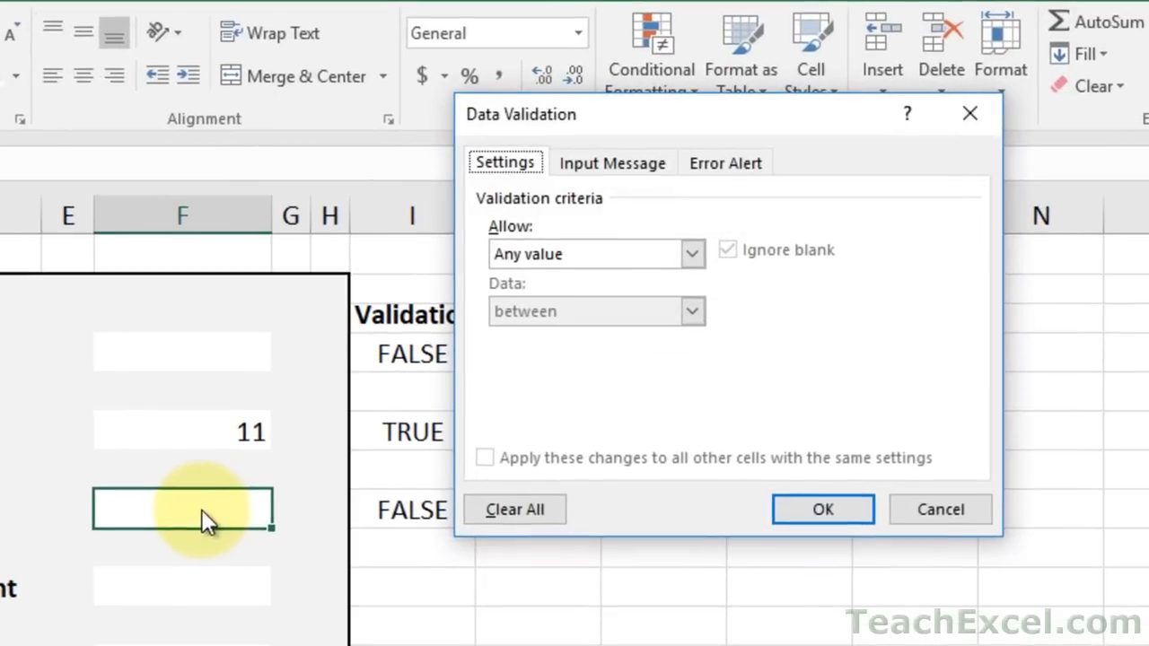
pyautogui.click(682, 254)
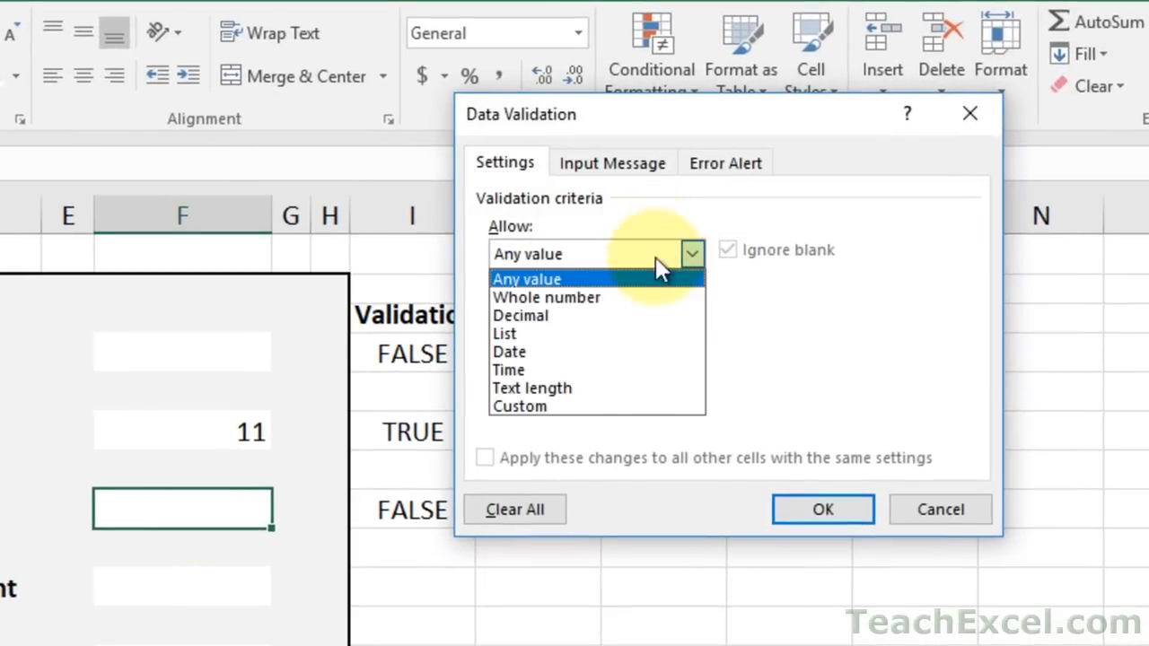
pyautogui.click(520, 337)
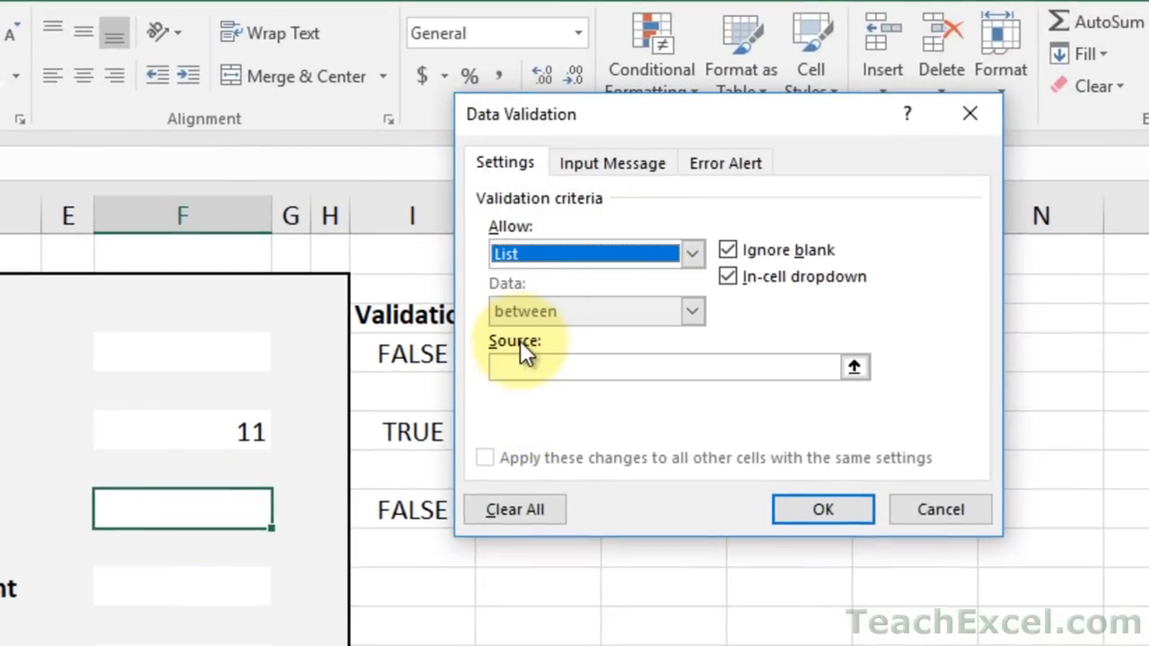
pyautogui.click(689, 253)
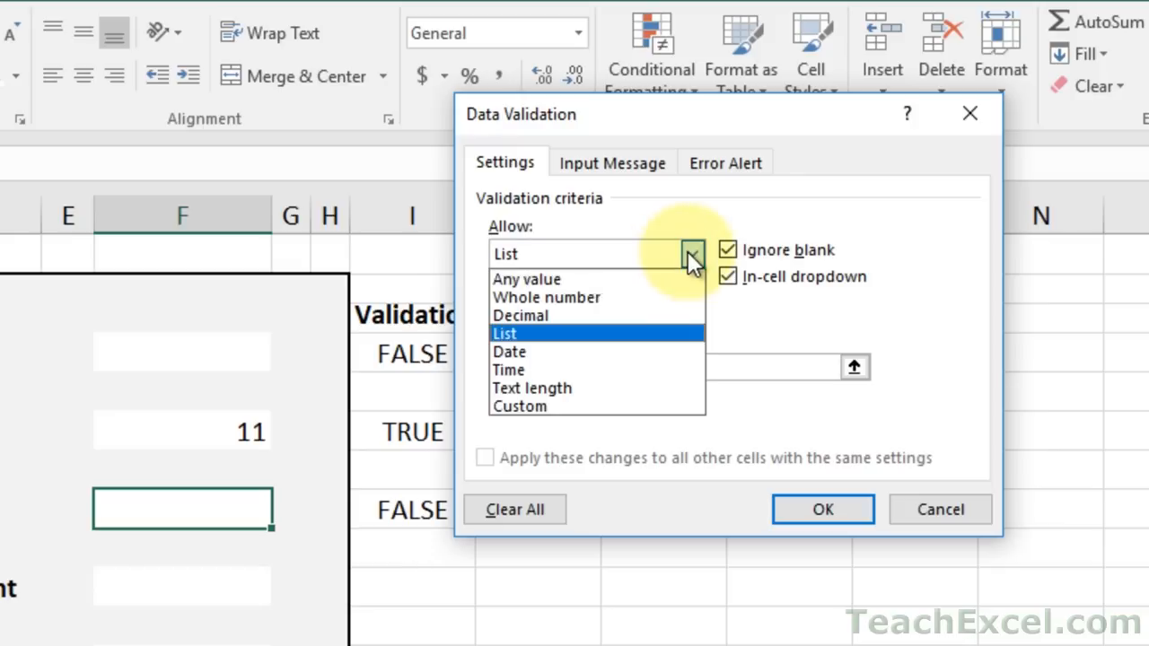
pyautogui.click(511, 351)
pyautogui.click(687, 311)
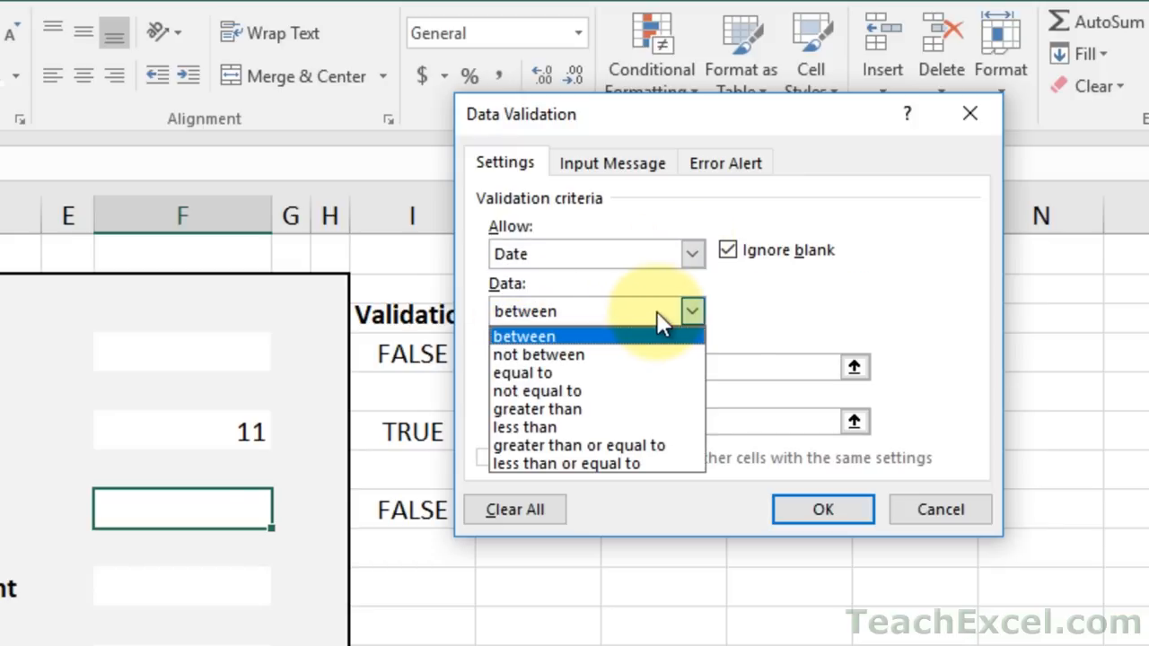
pyautogui.click(560, 409)
pyautogui.click(568, 371)
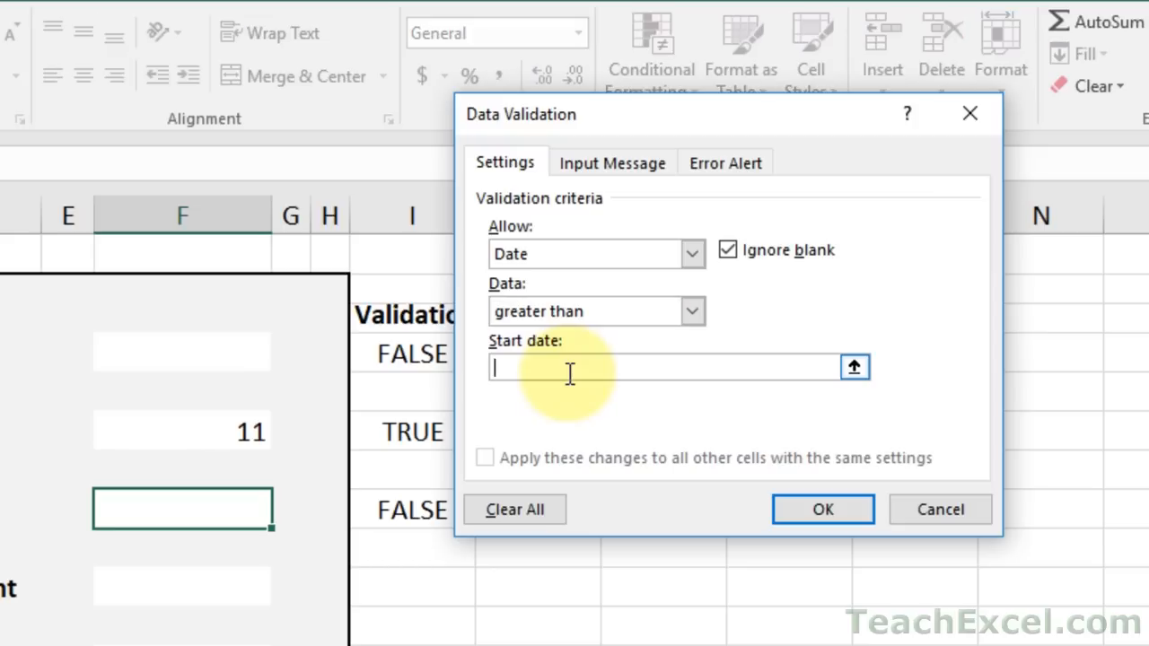
pyautogui.write('1/1/2000')
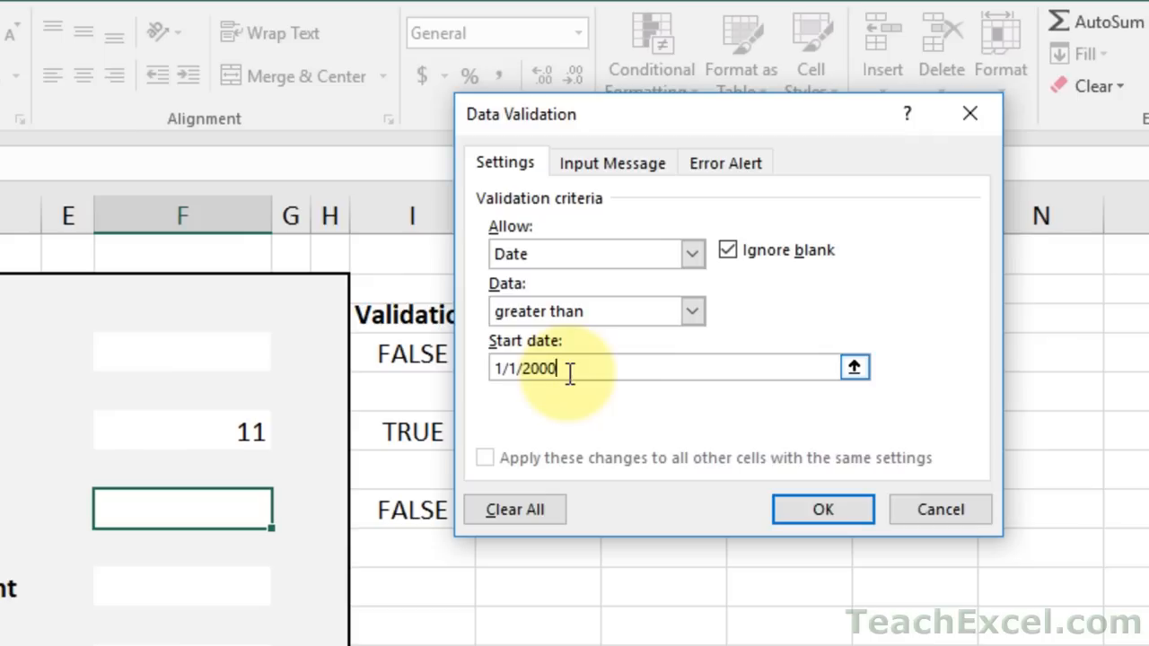
pyautogui.click(843, 518)
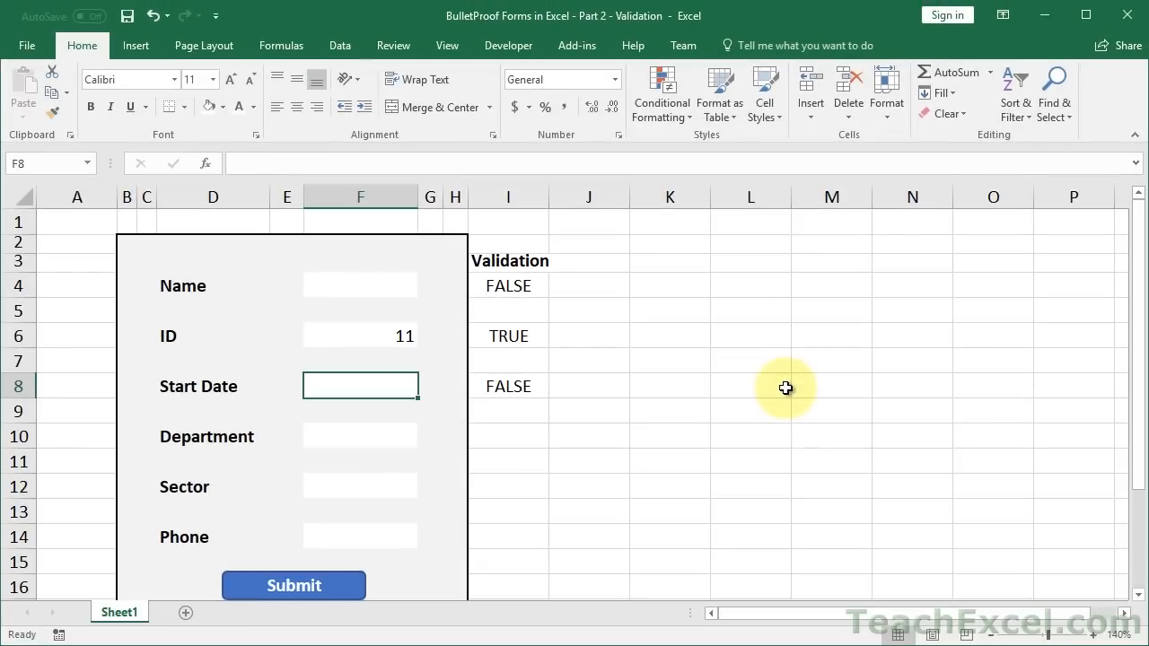
# Try to enter 1/1/1999 in the Start Date input cell F8 to test its date rule, and dismiss the alert.
pyautogui.click(512, 387)
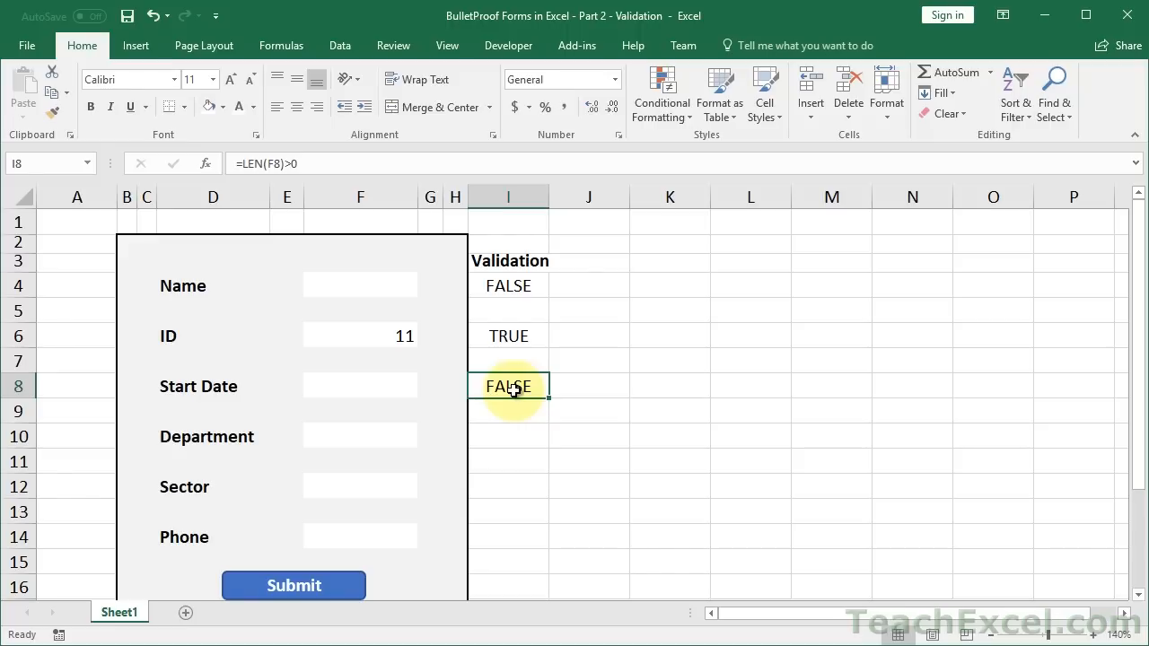
pyautogui.click(374, 385)
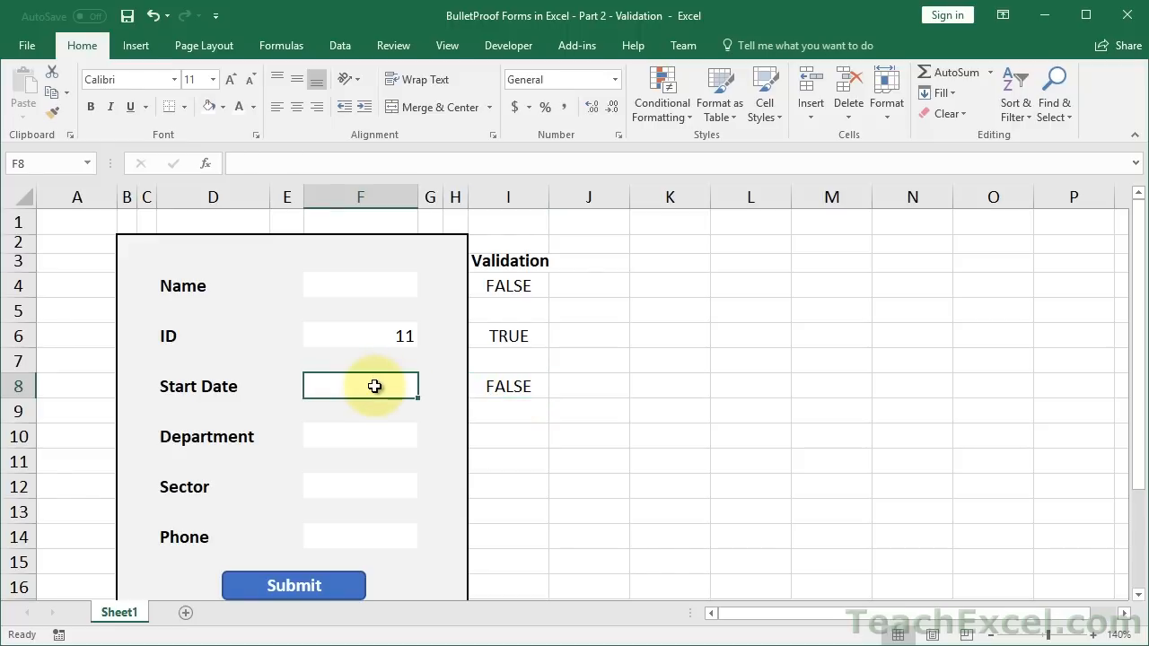
pyautogui.write('1/1/')
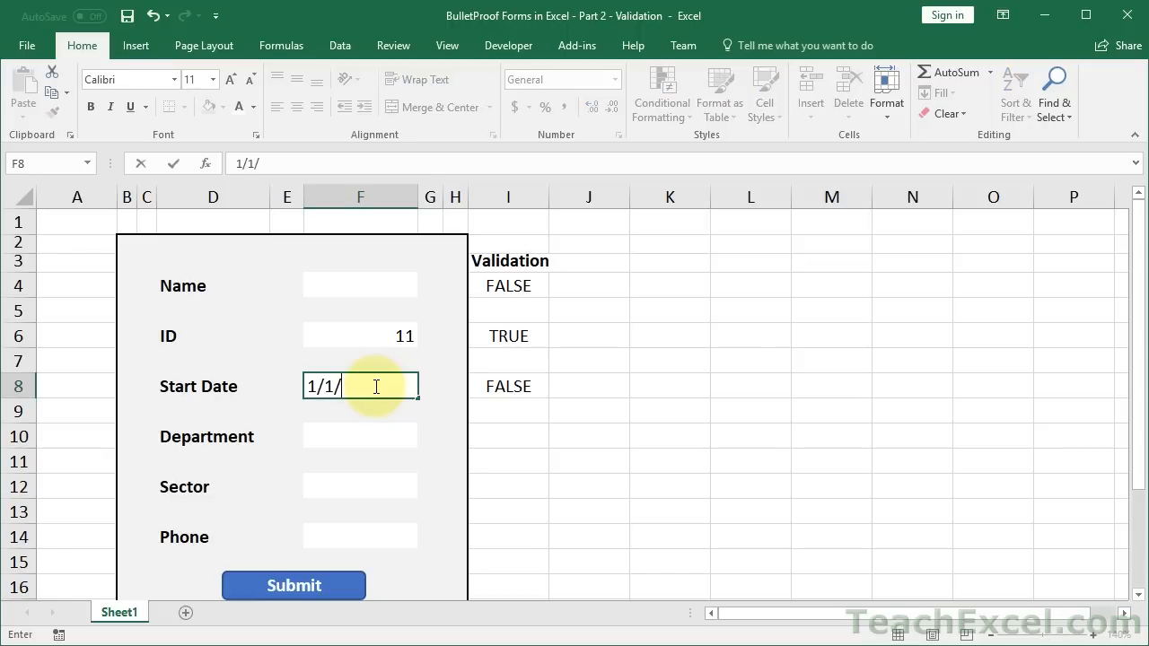
pyautogui.write('1999')
pyautogui.press('Return')
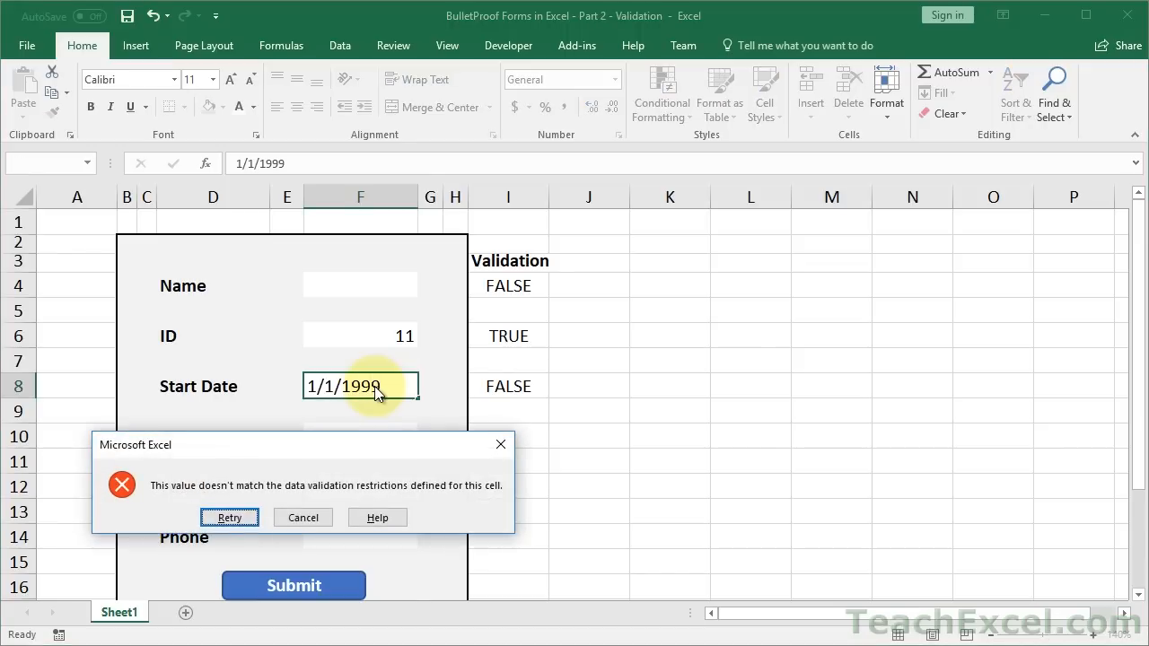
pyautogui.click(301, 447)
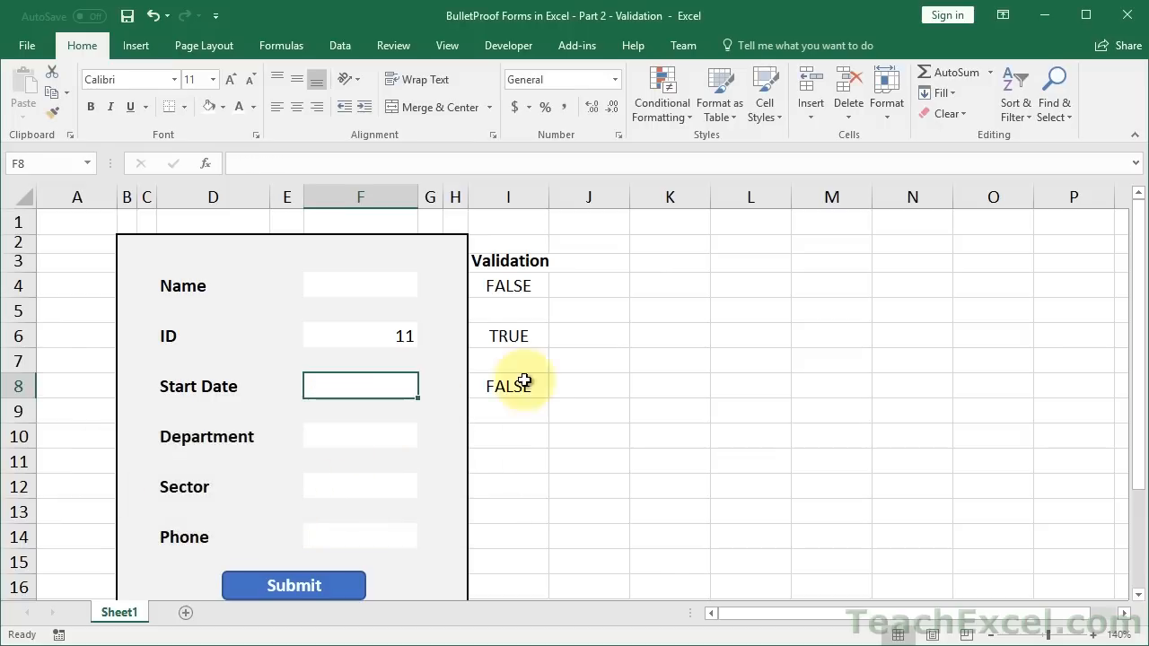
# Enter 1/1/2001 in the Start Date input cell F8 and check its validation formula in I8.
pyautogui.write('1/1/2001')
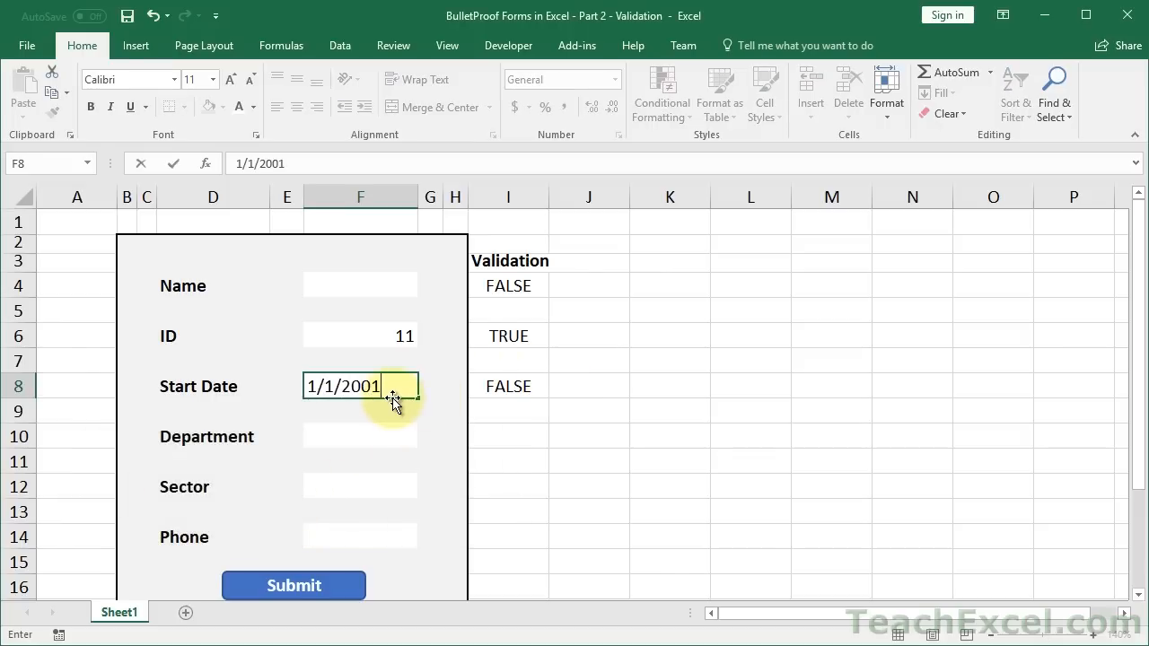
pyautogui.press('Return')
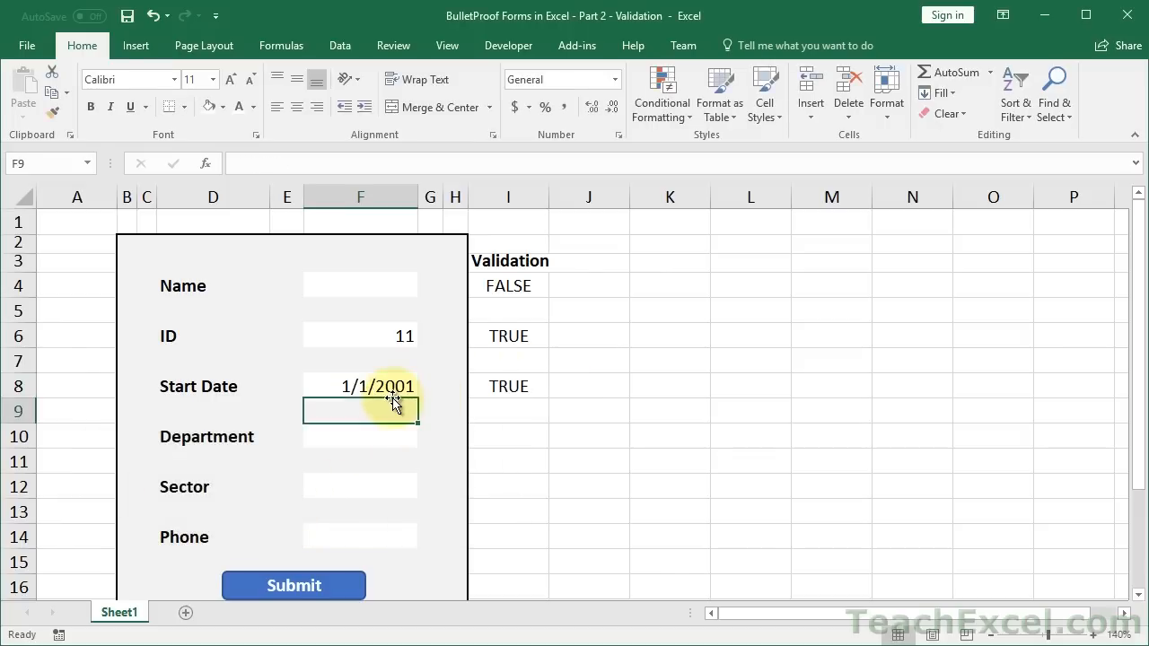
pyautogui.click(504, 386)
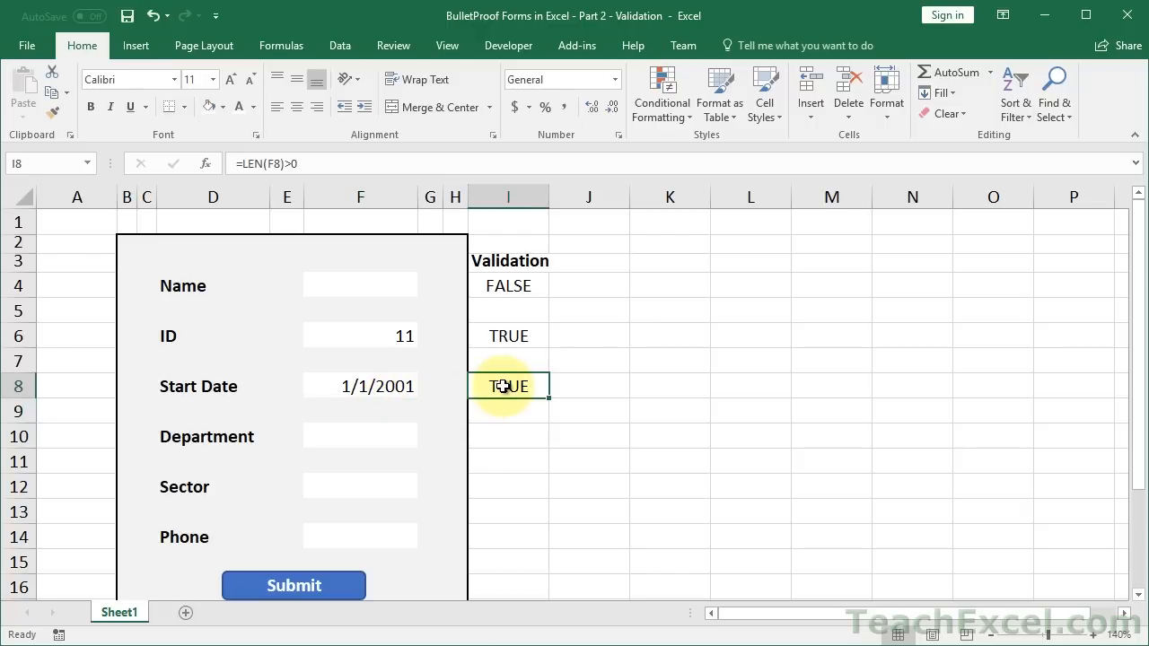
pyautogui.click(377, 389)
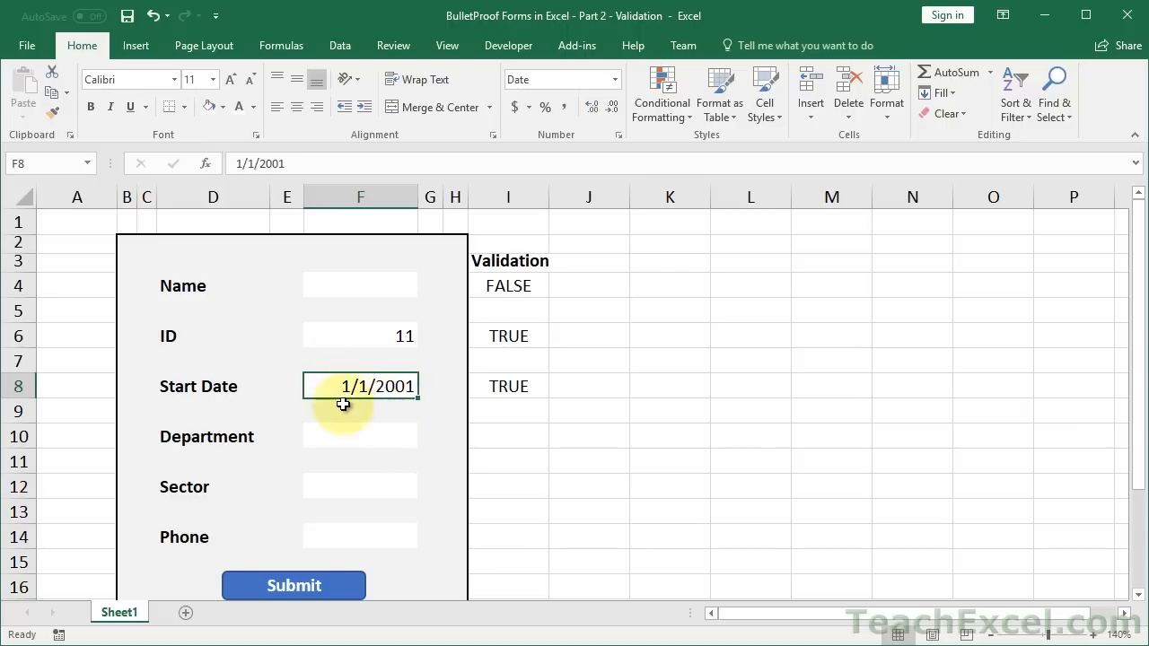
pyautogui.click(494, 386)
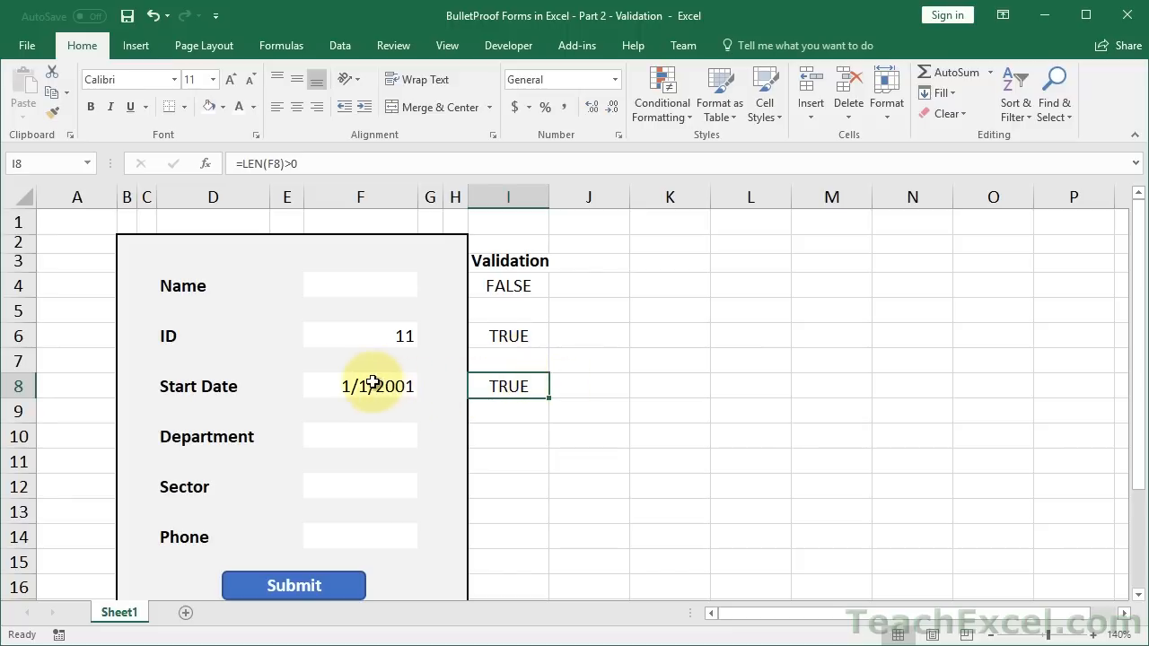
pyautogui.click(363, 384)
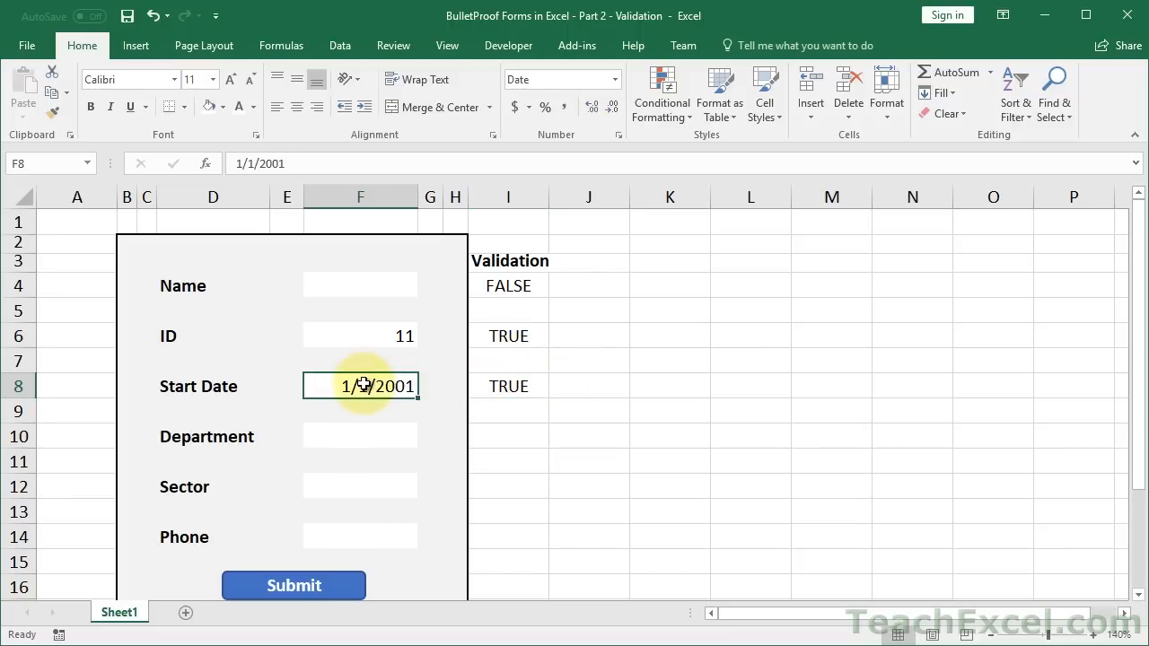
pyautogui.click(502, 387)
pyautogui.doubleClick(502, 387)
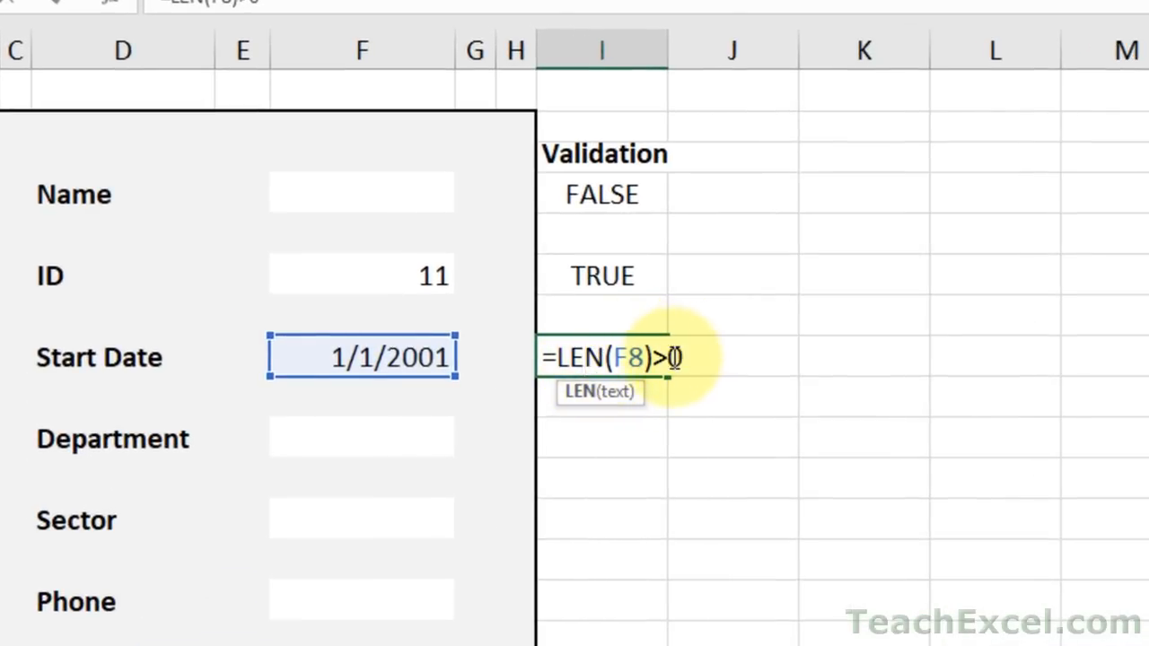
pyautogui.hotkey('ctrl', 'Return')
# Enter the alternative blank check =ISBLANK(F8) in cell J8, beside the Start Date validation formula.
pyautogui.click(708, 357)
pyautogui.write('=')
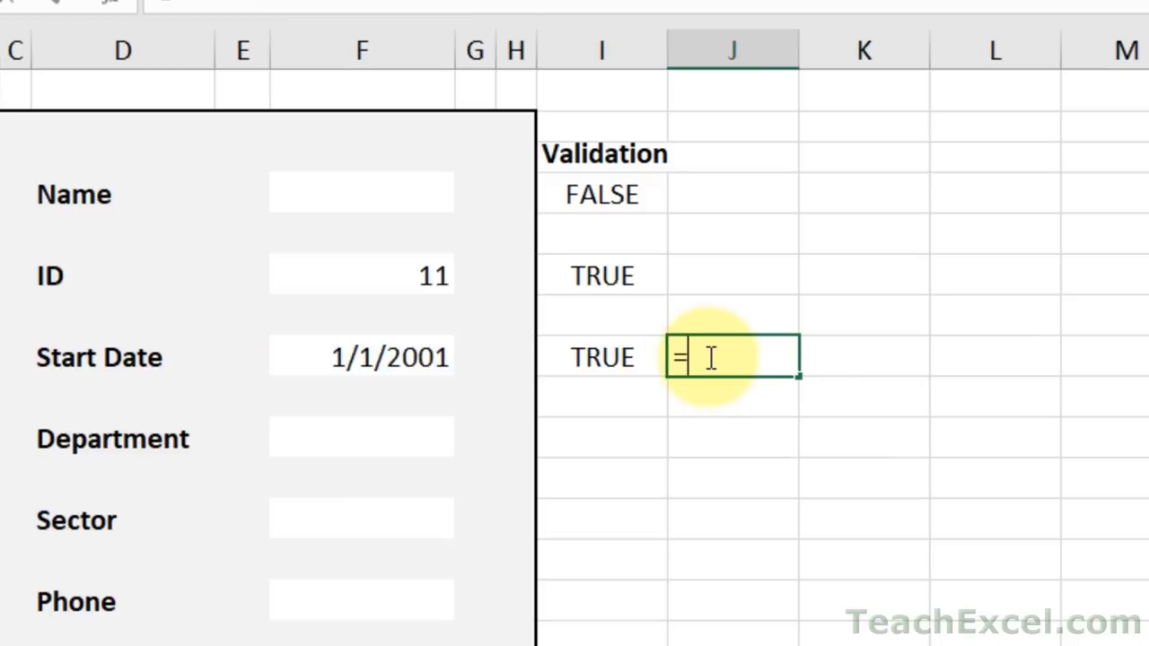
pyautogui.write('isb')
pyautogui.press('Tab')
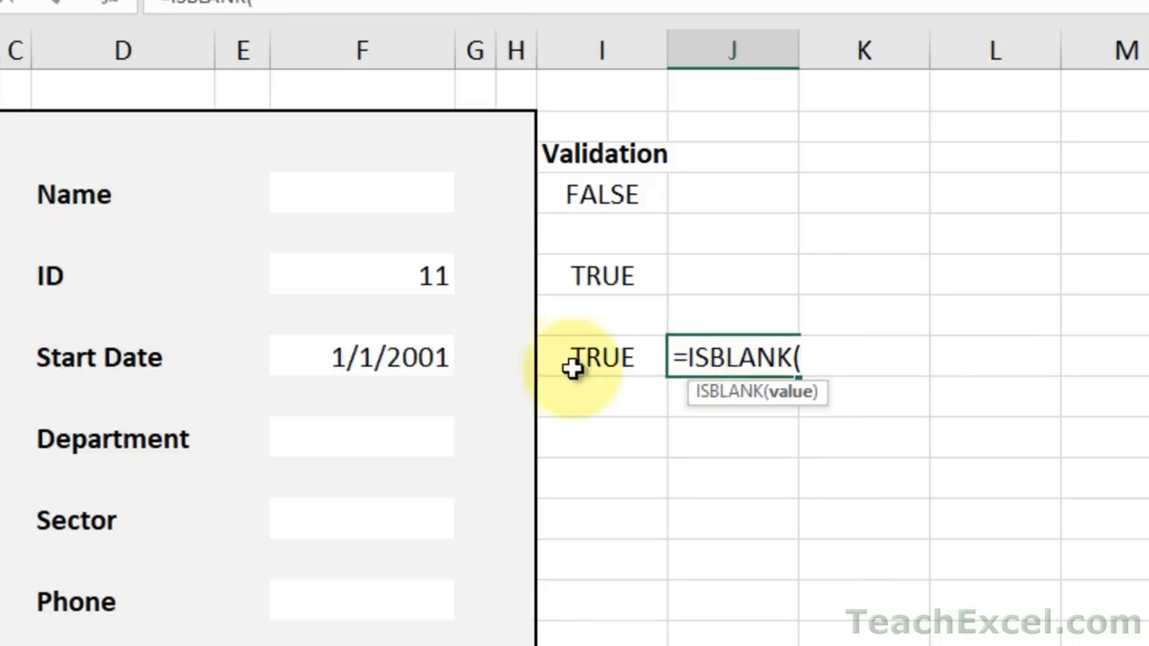
pyautogui.click(392, 358)
pyautogui.write(')')
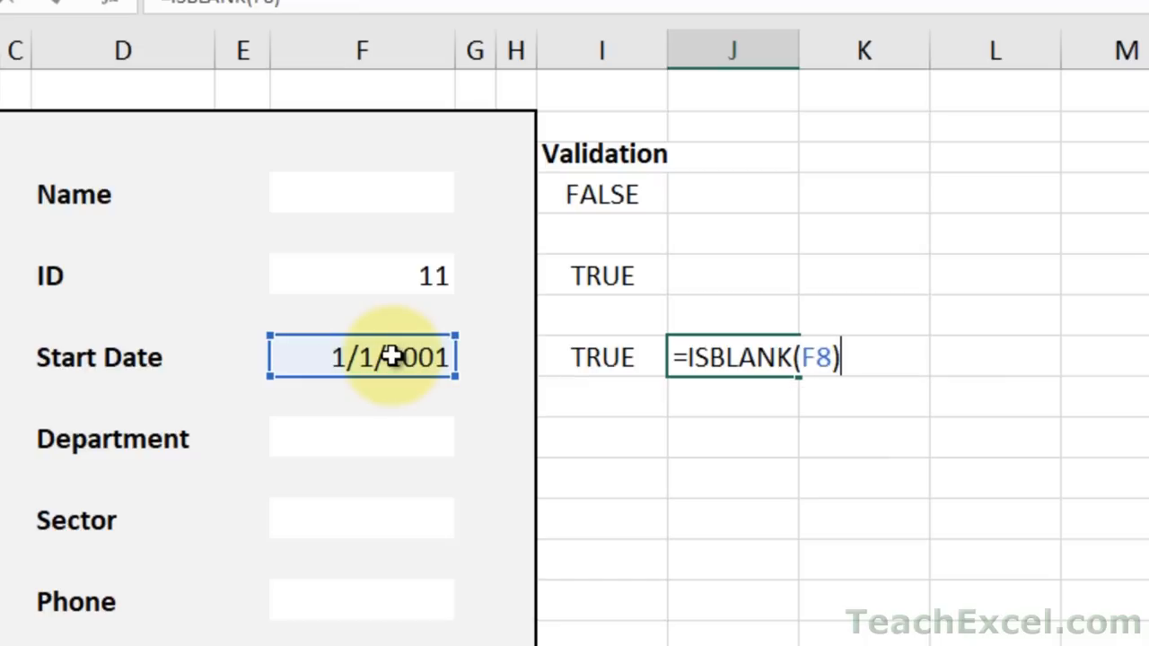
pyautogui.hotkey('ctrl', 'Return')
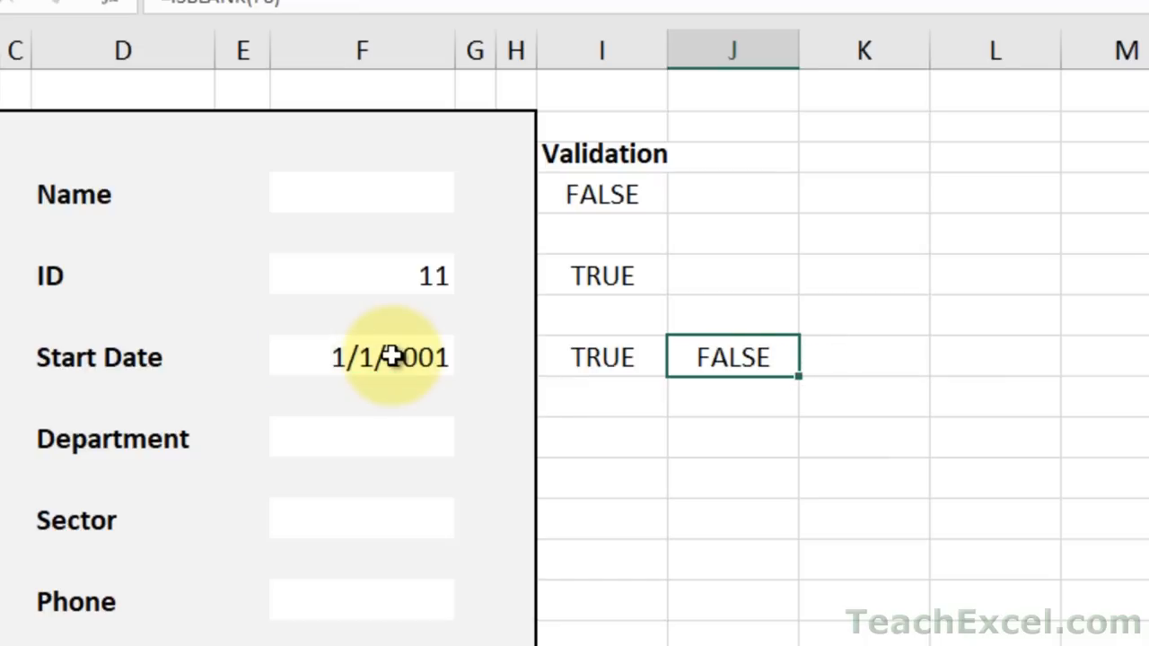
# Wrap the blank check in J8 in NOT so it reads =NOT(ISBLANK(F8)).
pyautogui.doubleClick(705, 358)
pyautogui.click(687, 357)
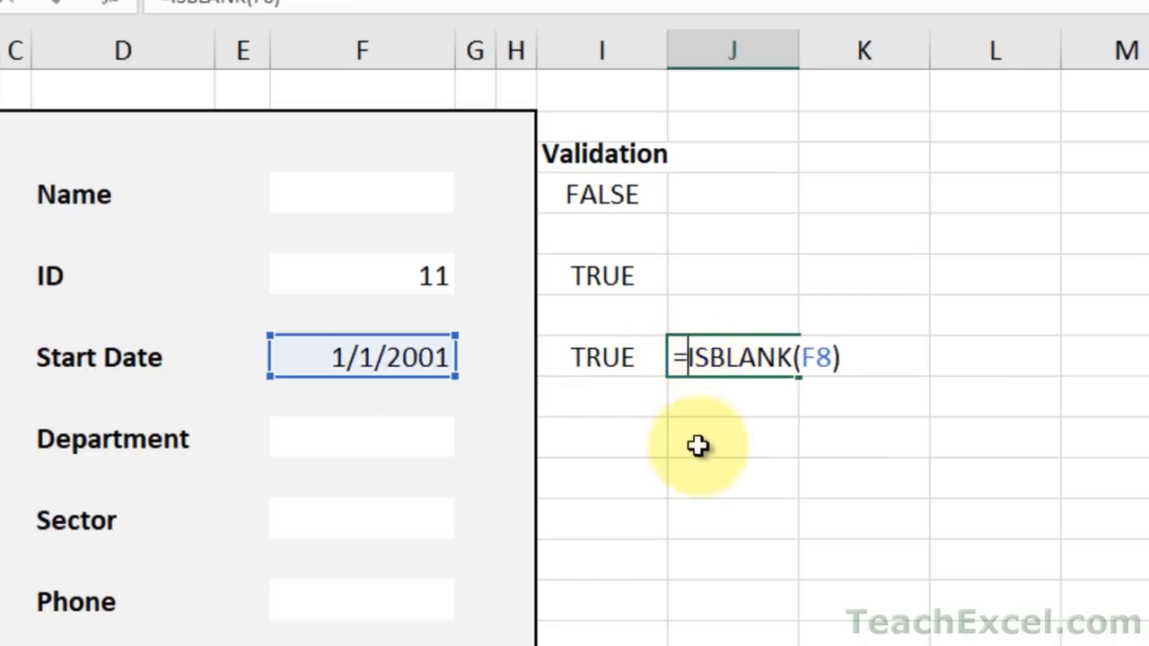
pyautogui.write('not(')
pyautogui.click(911, 348)
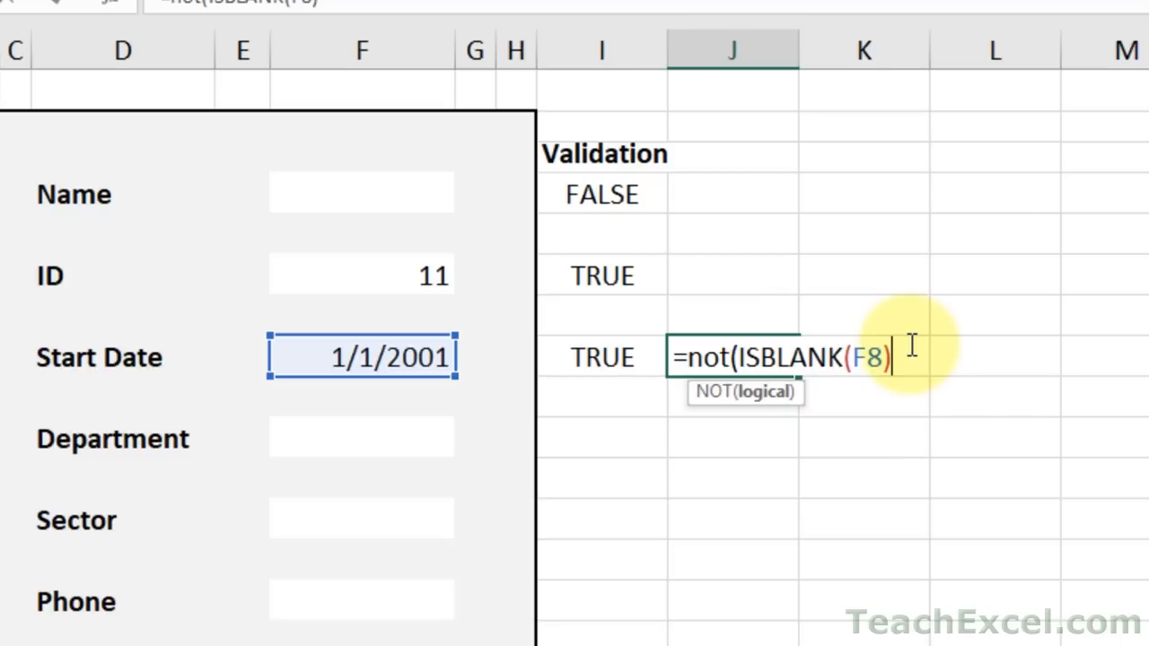
pyautogui.write(')')
pyautogui.press('Return')
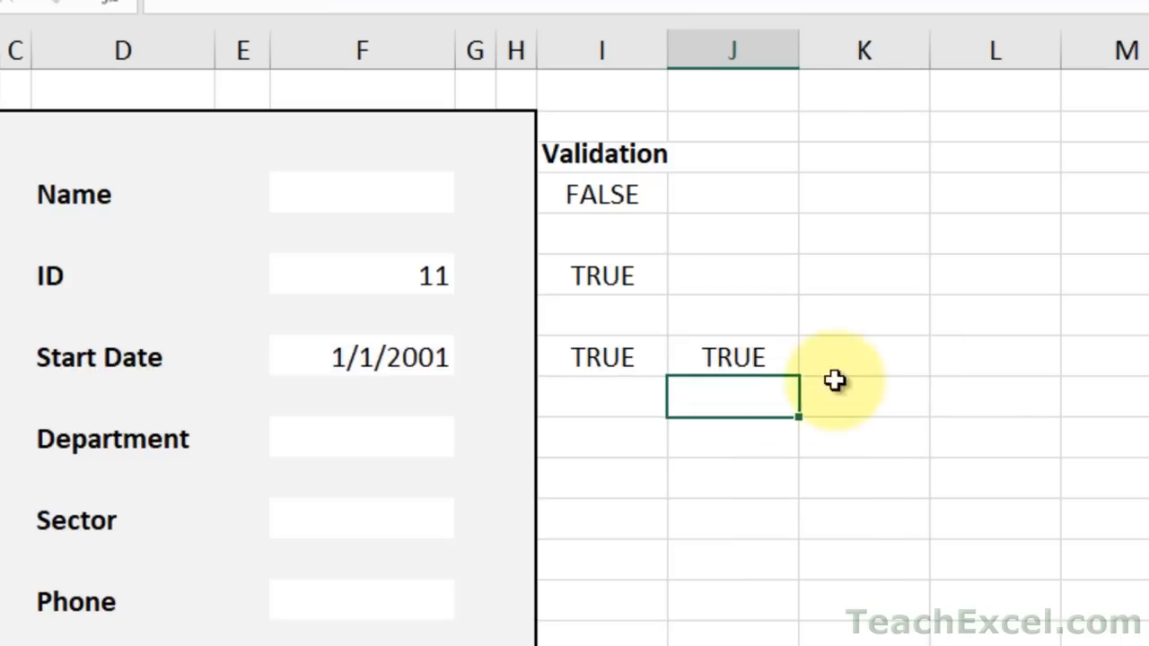
# Undo the NOT wrapper in J8 and clear the trial ISBLANK formula from the cell.
pyautogui.click(734, 359)
pyautogui.hotkey('ctrl', 'z')
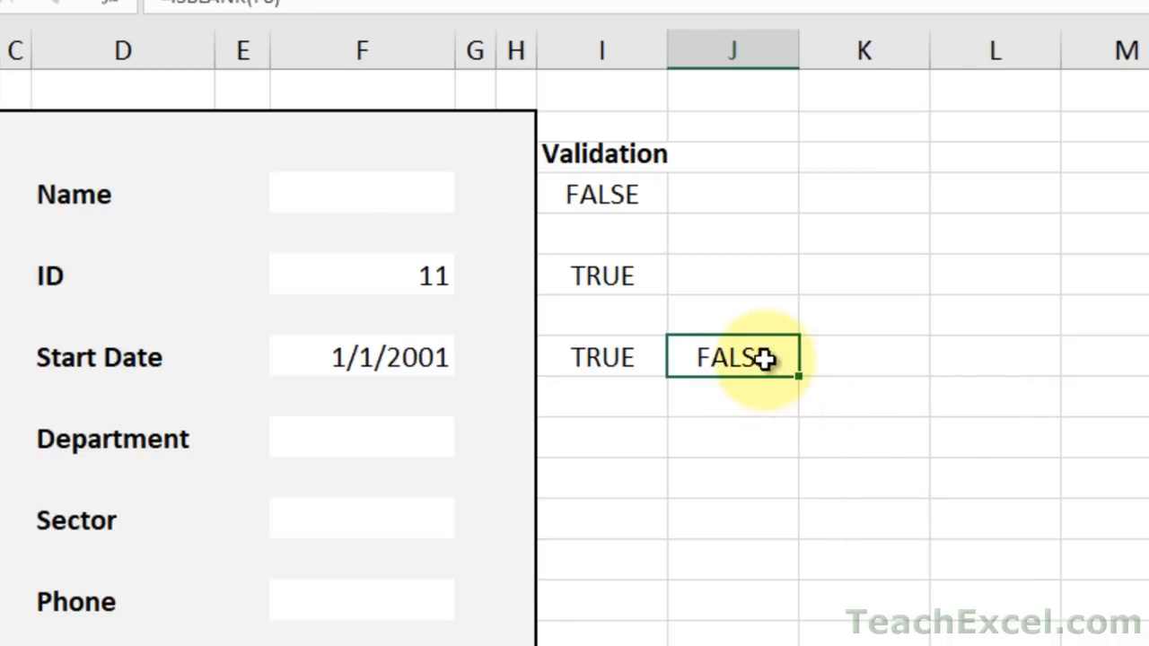
pyautogui.doubleClick(764, 359)
pyautogui.press('Escape')
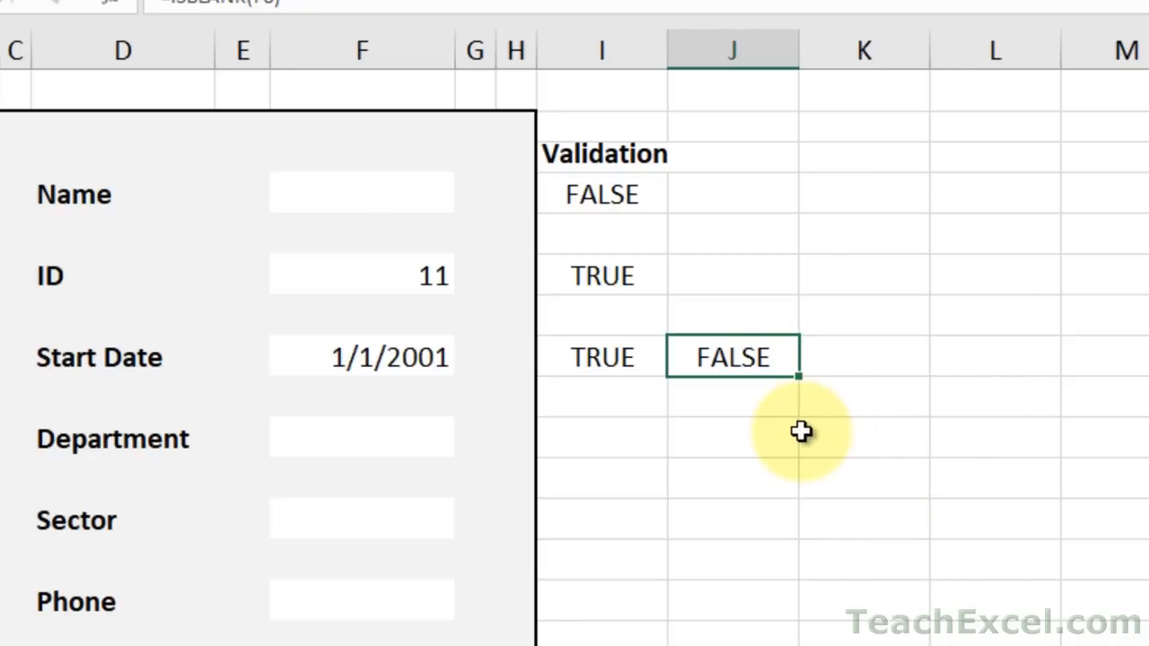
pyautogui.doubleClick(727, 364)
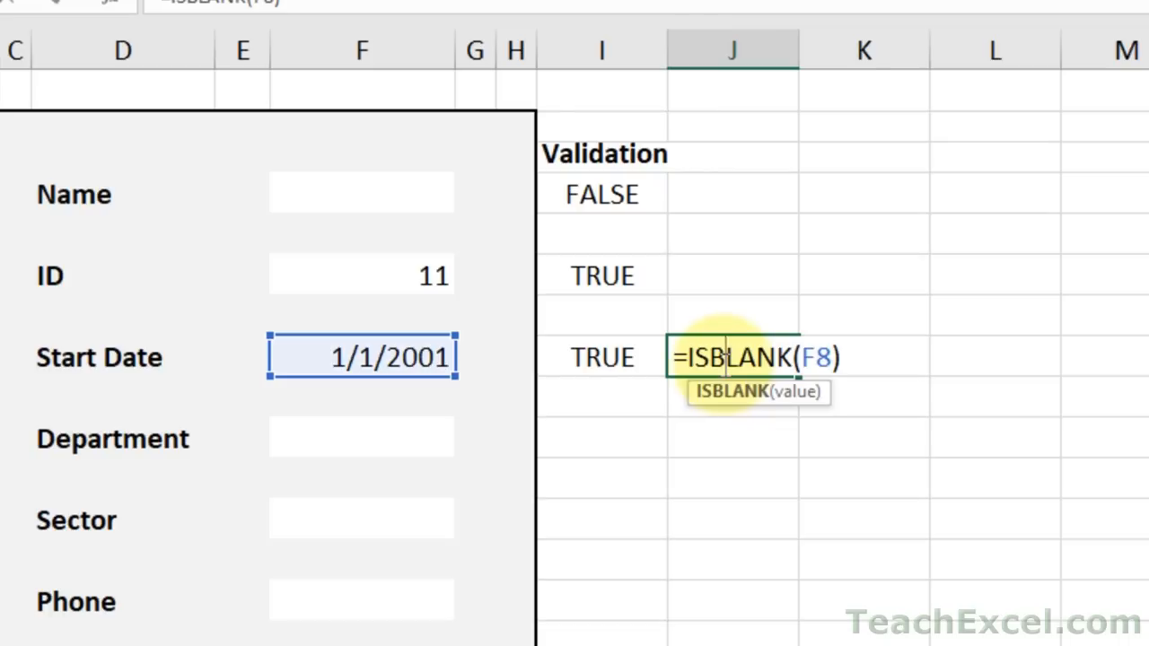
pyautogui.press('Escape')
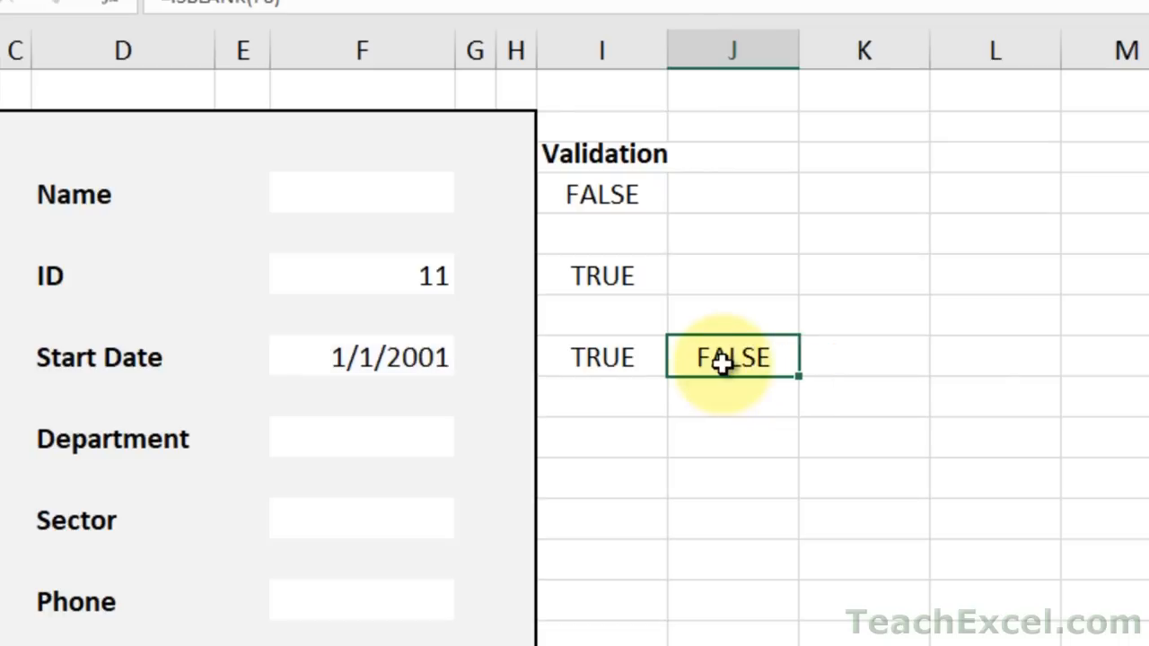
pyautogui.press('Delete')
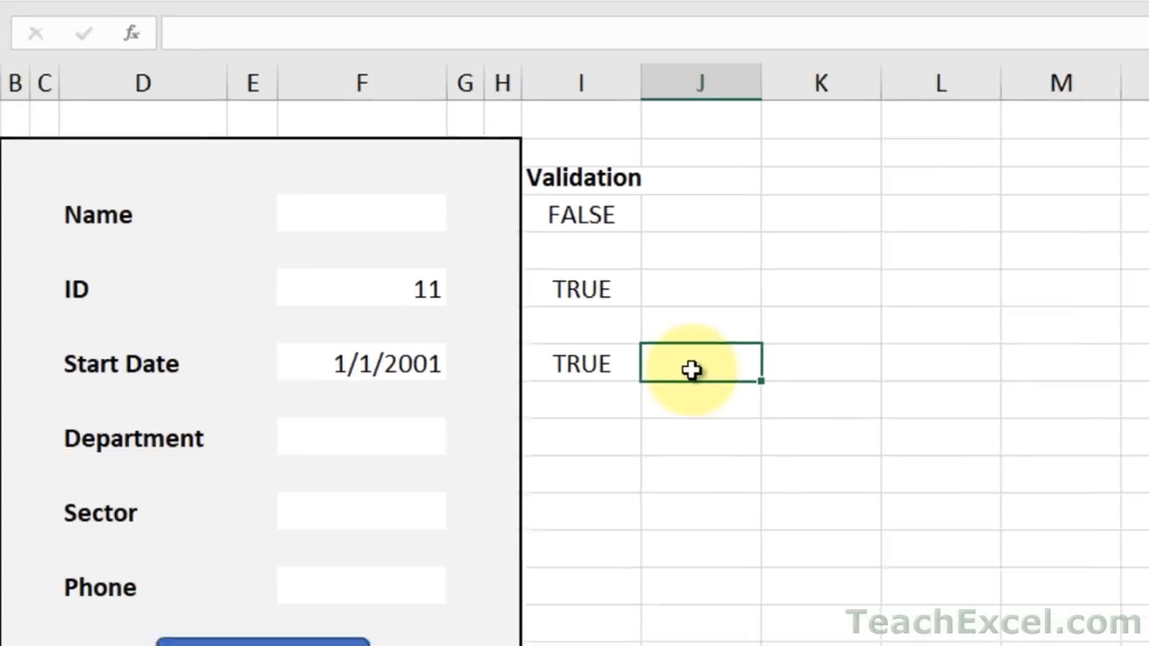
pyautogui.press('Left')
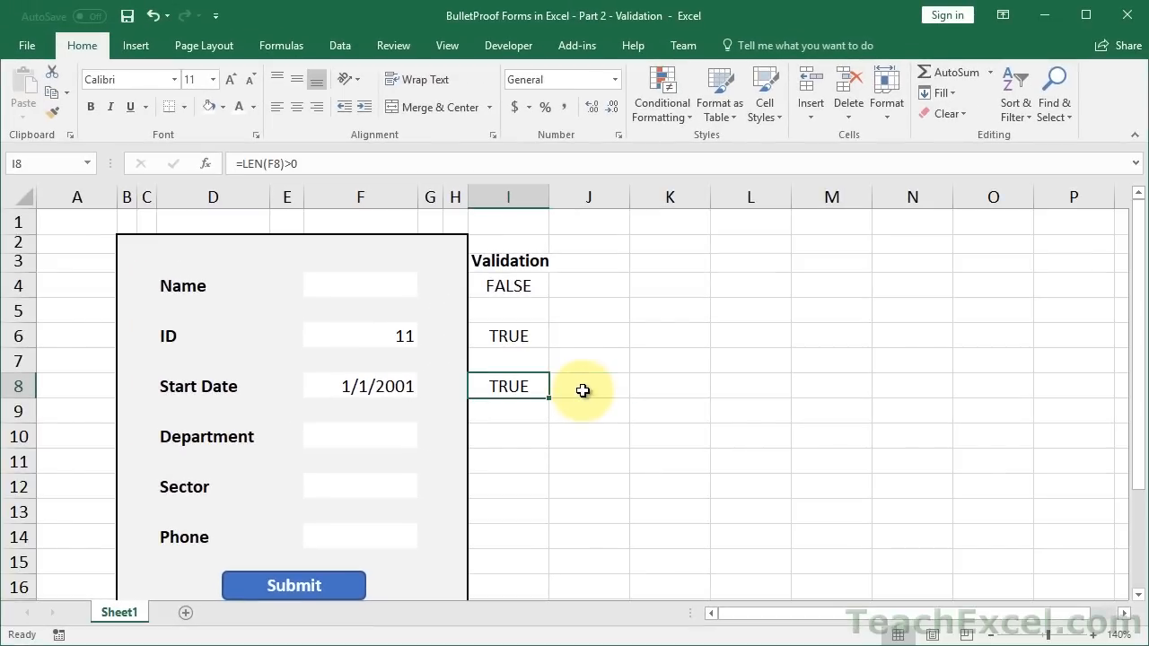
pyautogui.press('Down')
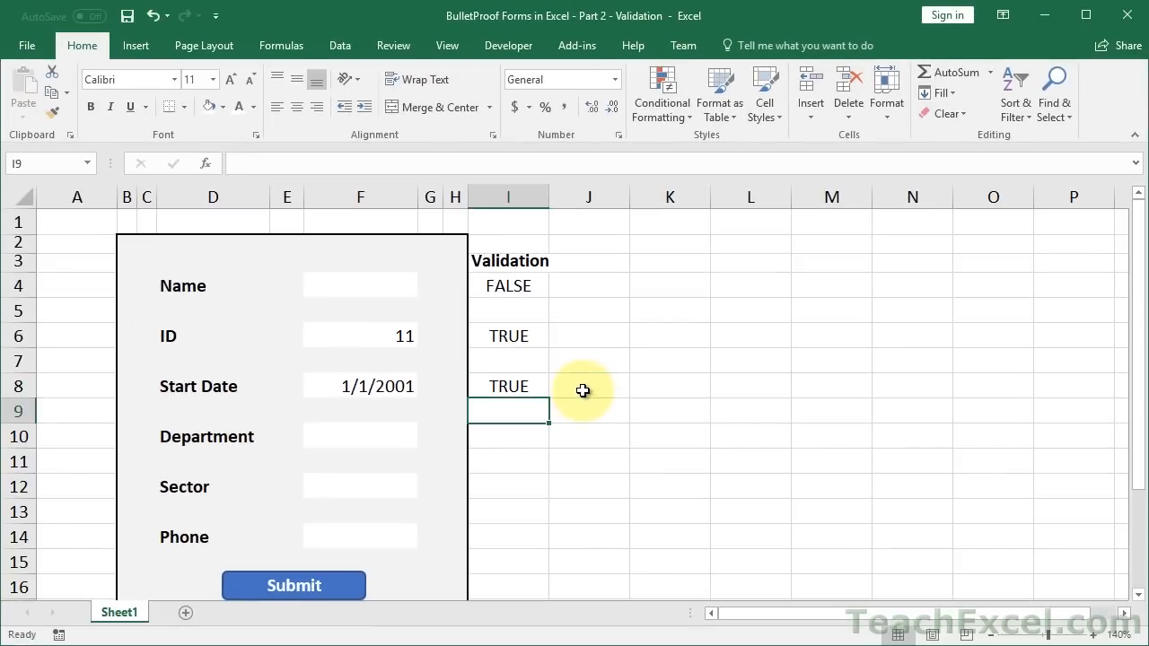
pyautogui.click(386, 443)
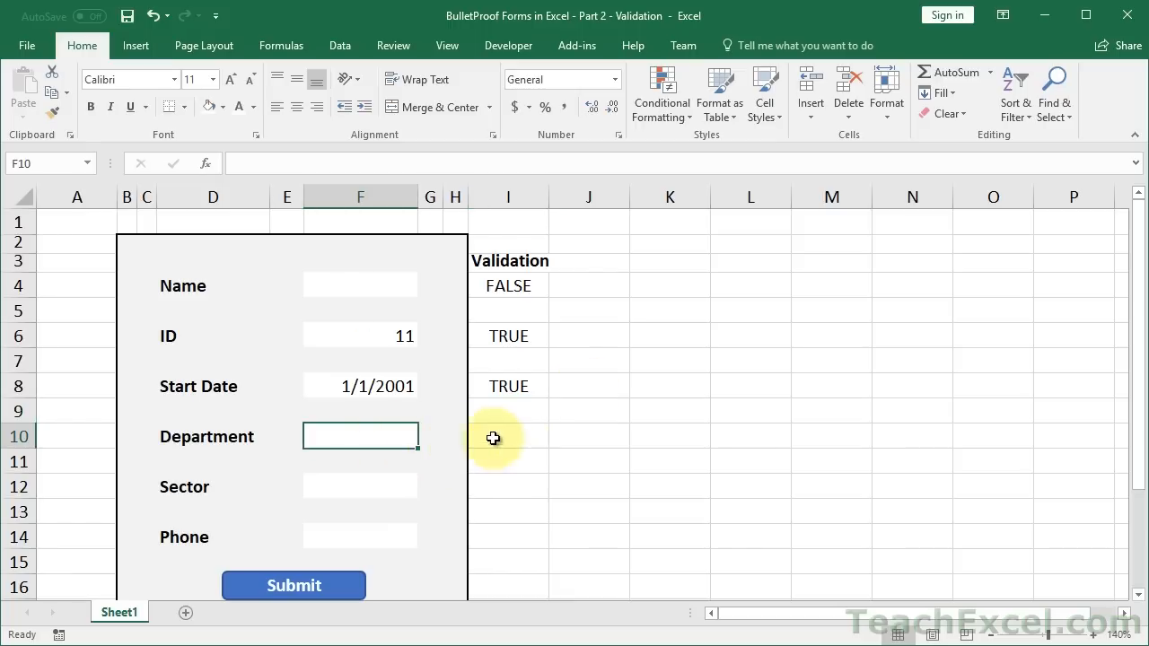
pyautogui.click(377, 485)
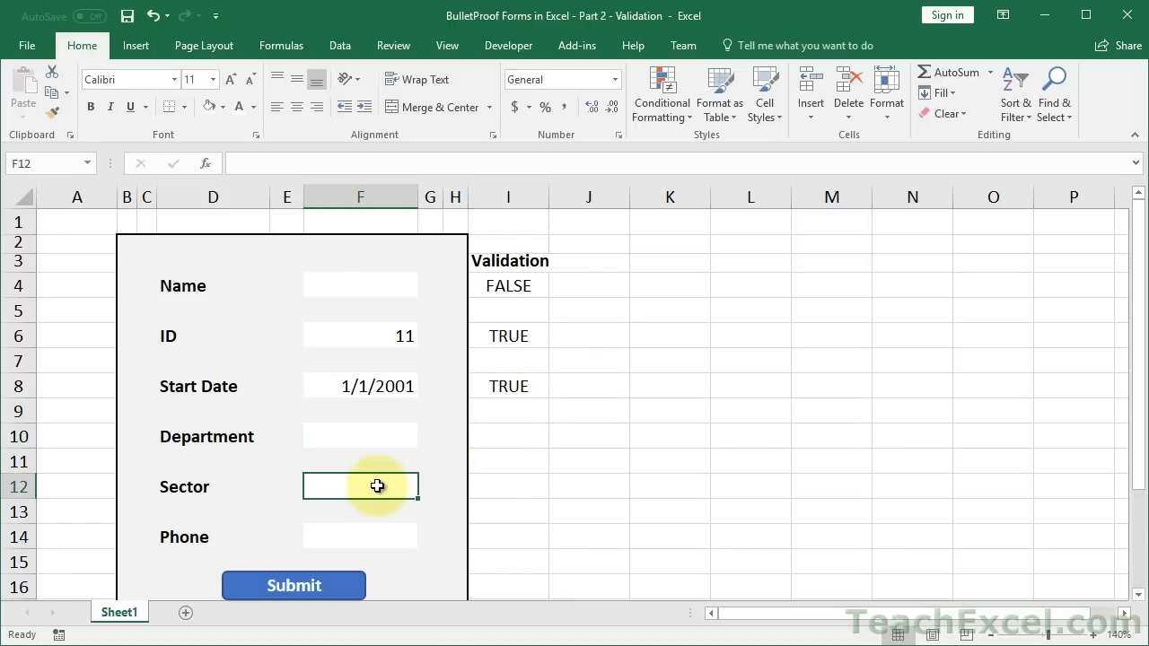
pyautogui.click(392, 536)
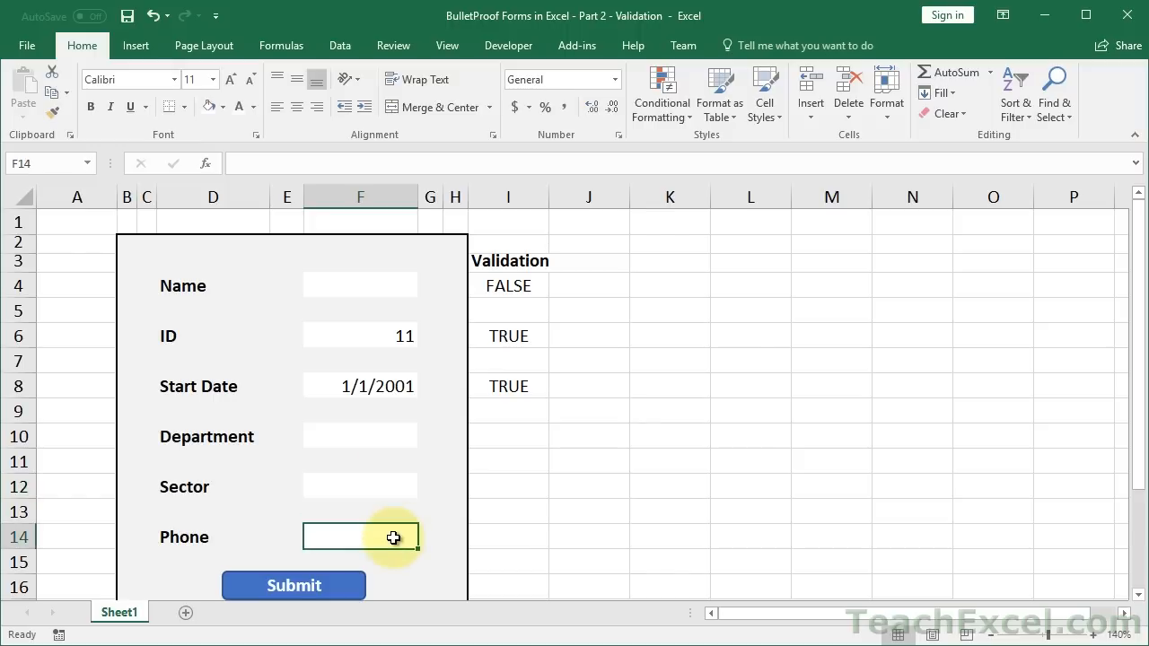
# Enter the Phone validation formula =ISNUMBER(F14) in cell I14.
pyautogui.click(508, 536)
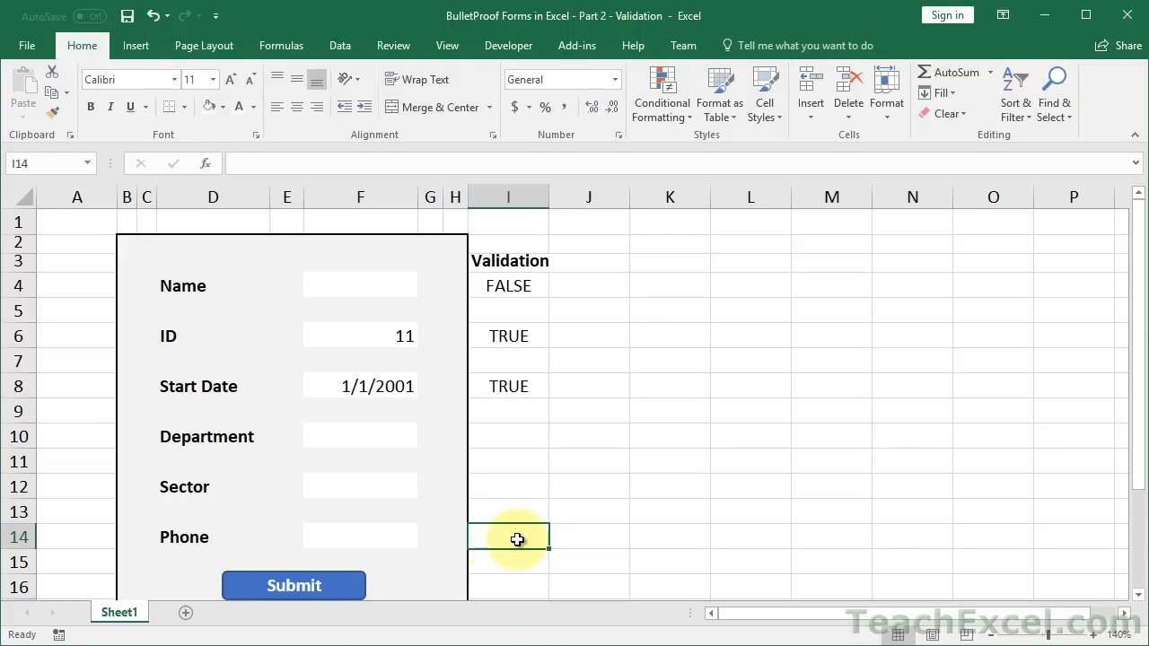
pyautogui.write('=is')
pyautogui.write('n')
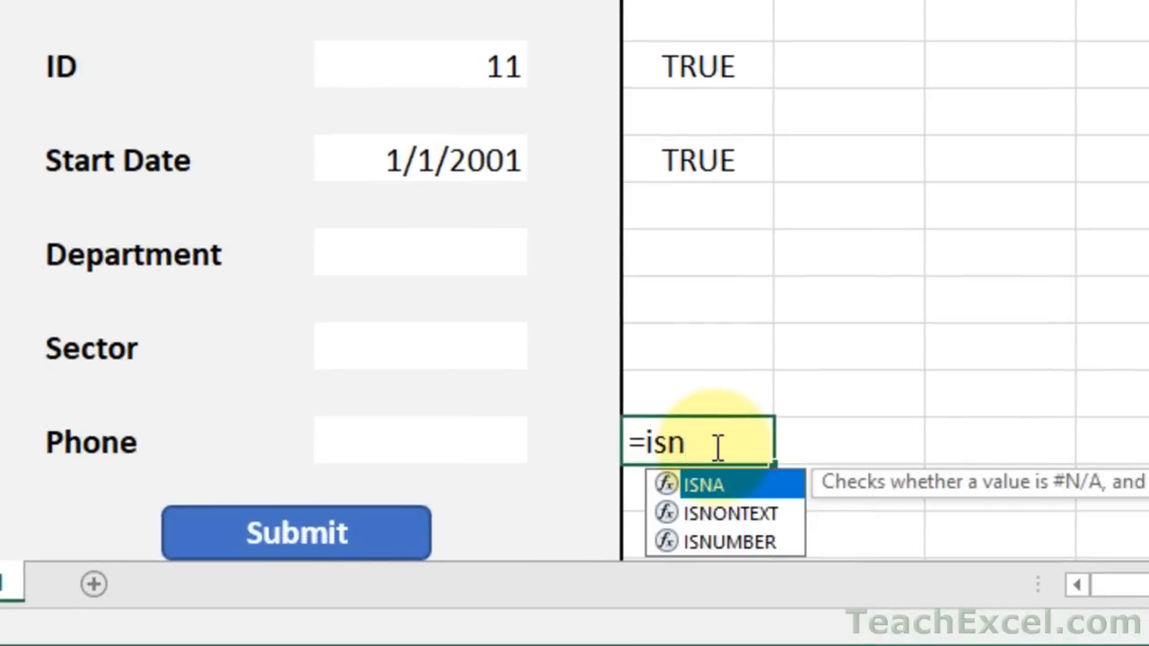
pyautogui.press('Down')
pyautogui.press('Down')
pyautogui.press('Tab')
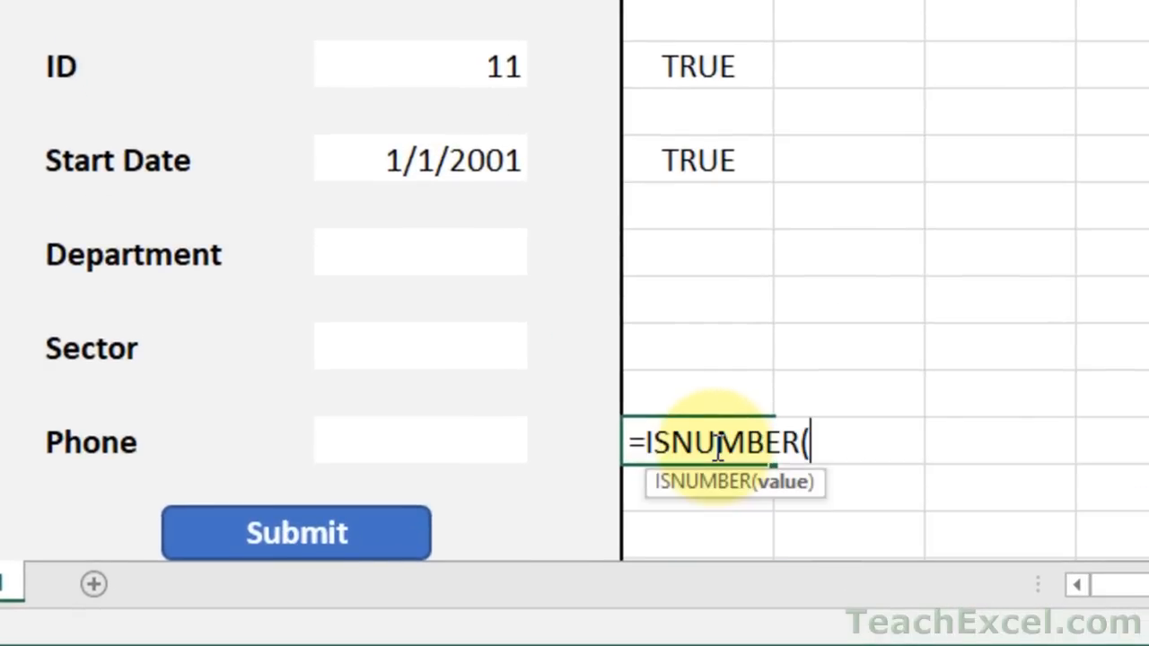
pyautogui.click(463, 442)
pyautogui.write(')')
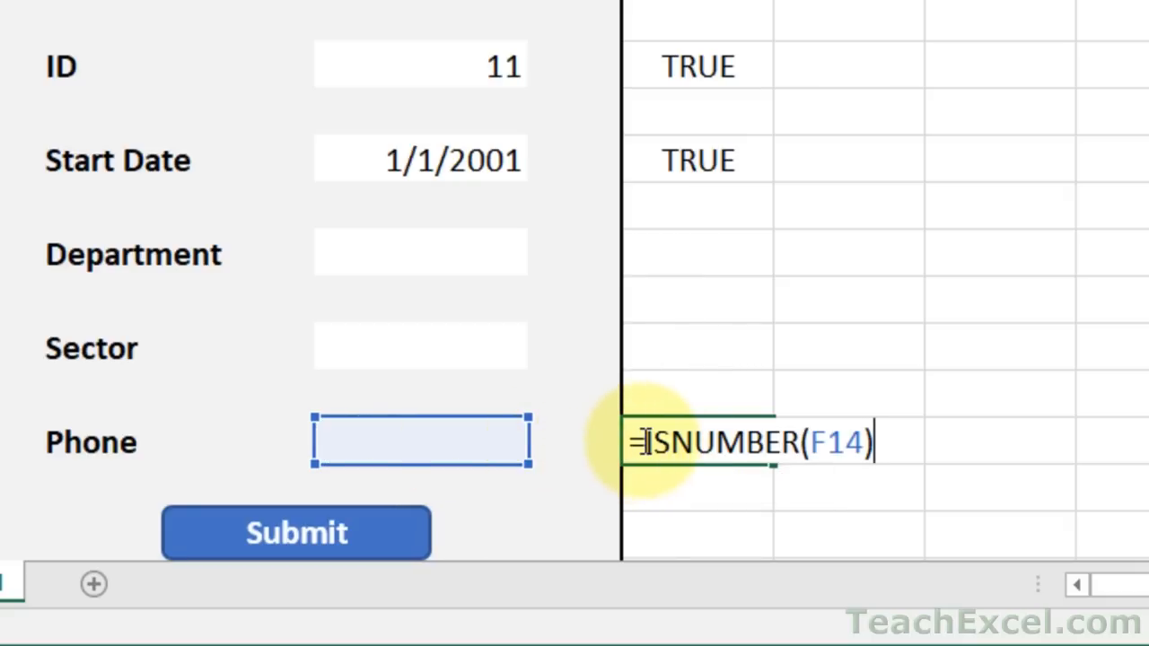
pyautogui.hotkey('ctrl', 'Return')
# Test the Phone formula by entering asd and finally 123 in the Phone input cell F14.
pyautogui.click(453, 435)
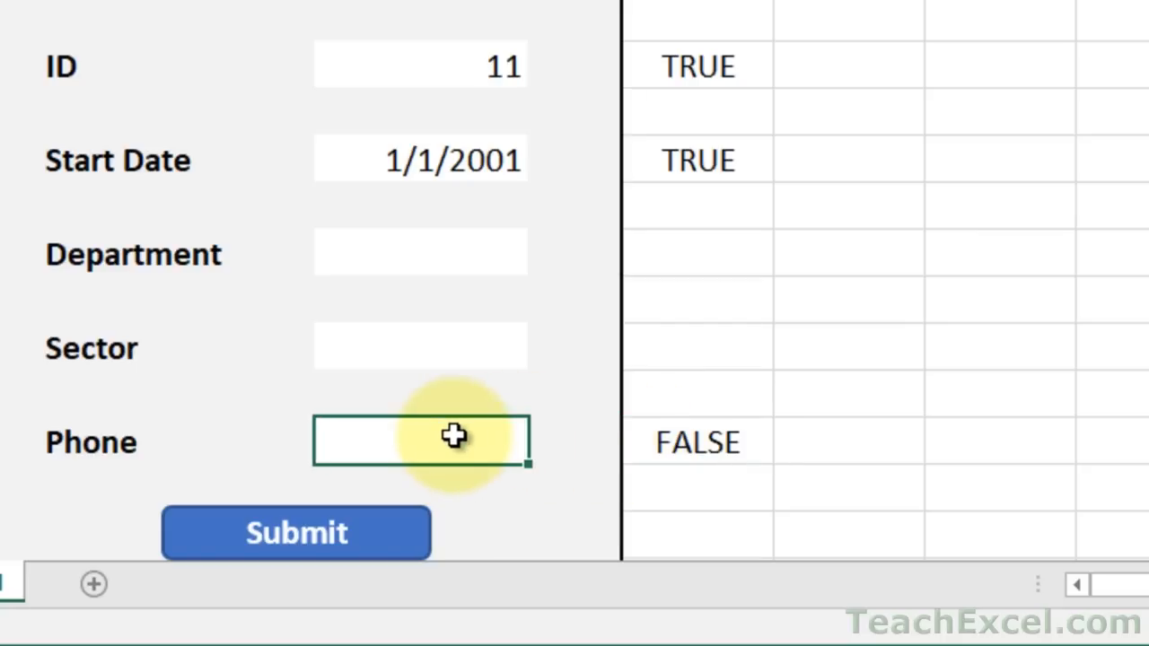
pyautogui.write('asd')
pyautogui.write('123')
pyautogui.hotkey('ctrl', 'Return')
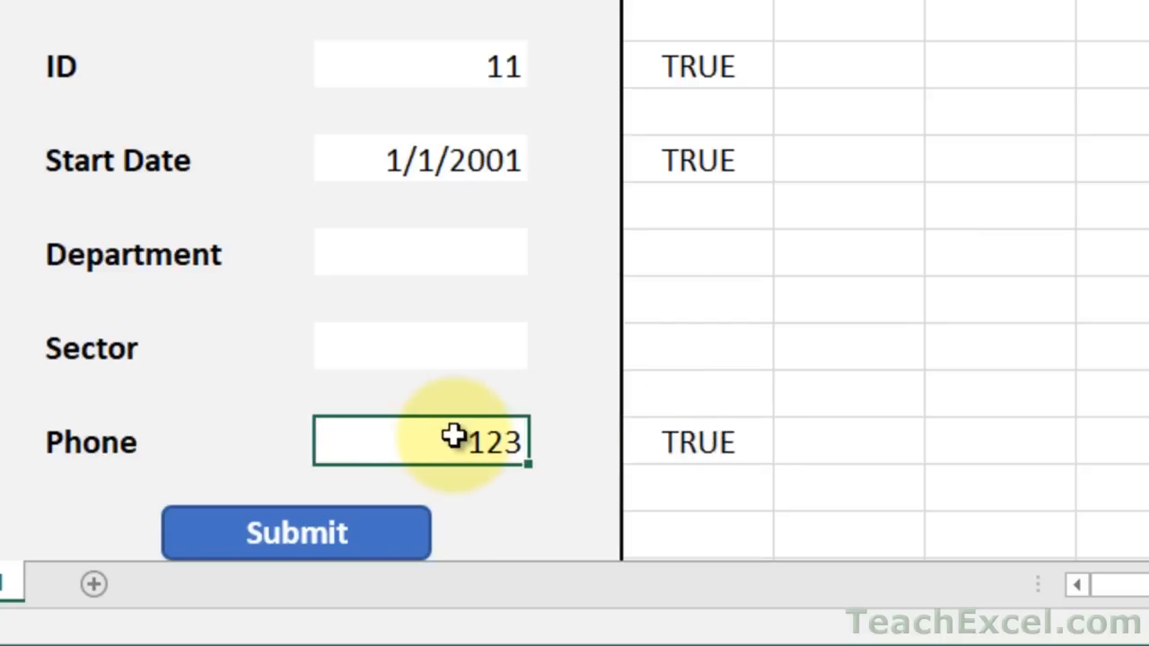
# Extend the Phone validation formula in I14 to =AND(LEN(F14)>=7,ISNUMBER(F14)).
pyautogui.doubleClick(692, 441)
pyautogui.click(643, 440)
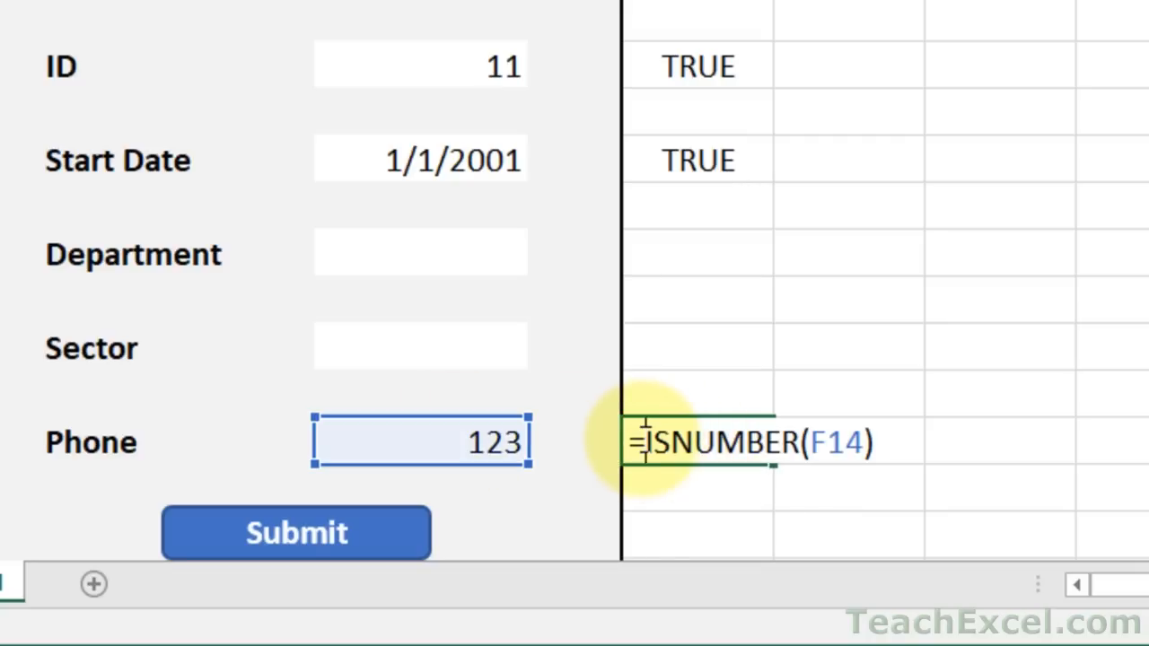
pyautogui.write('and(')
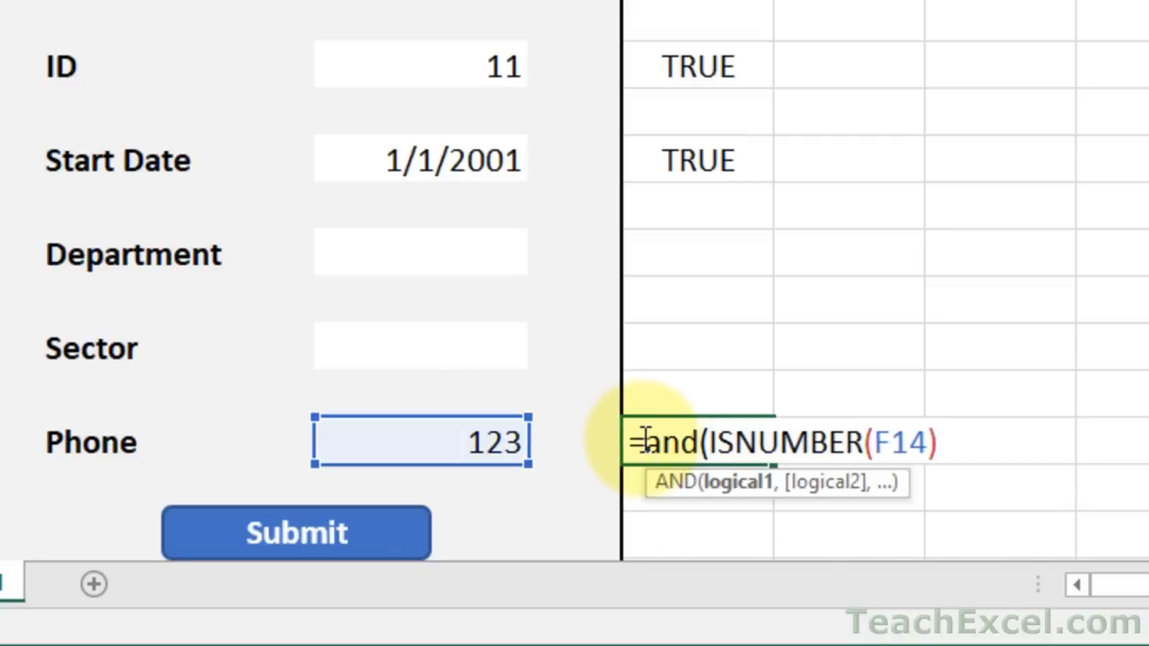
pyautogui.write('len(')
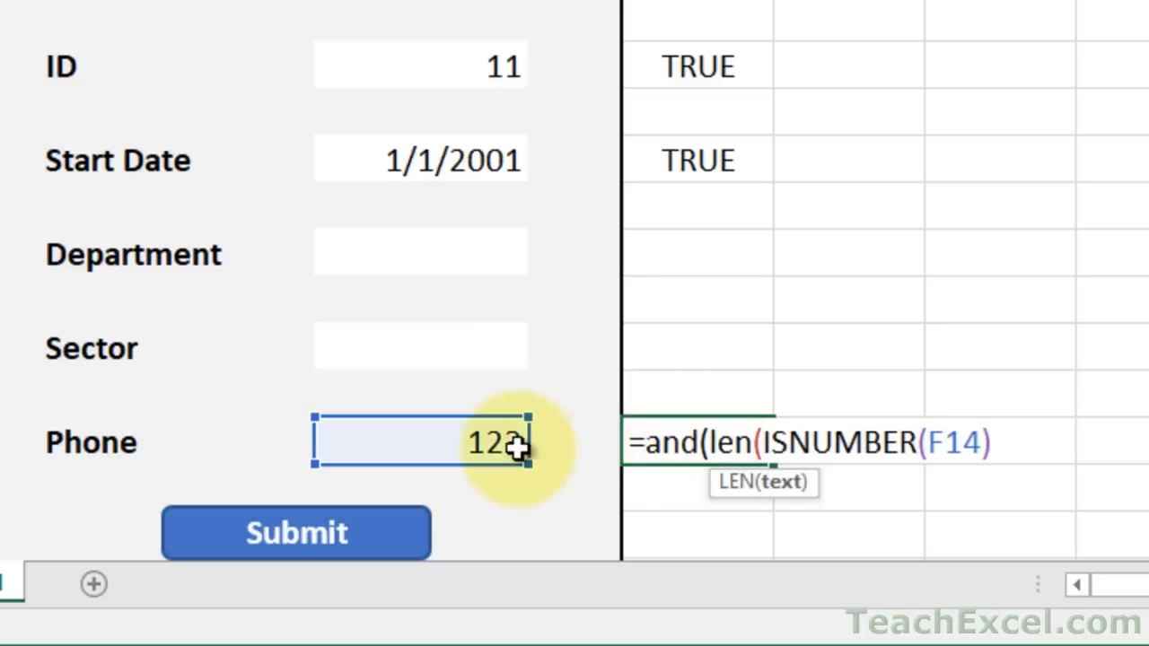
pyautogui.click(478, 442)
pyautogui.write(')')
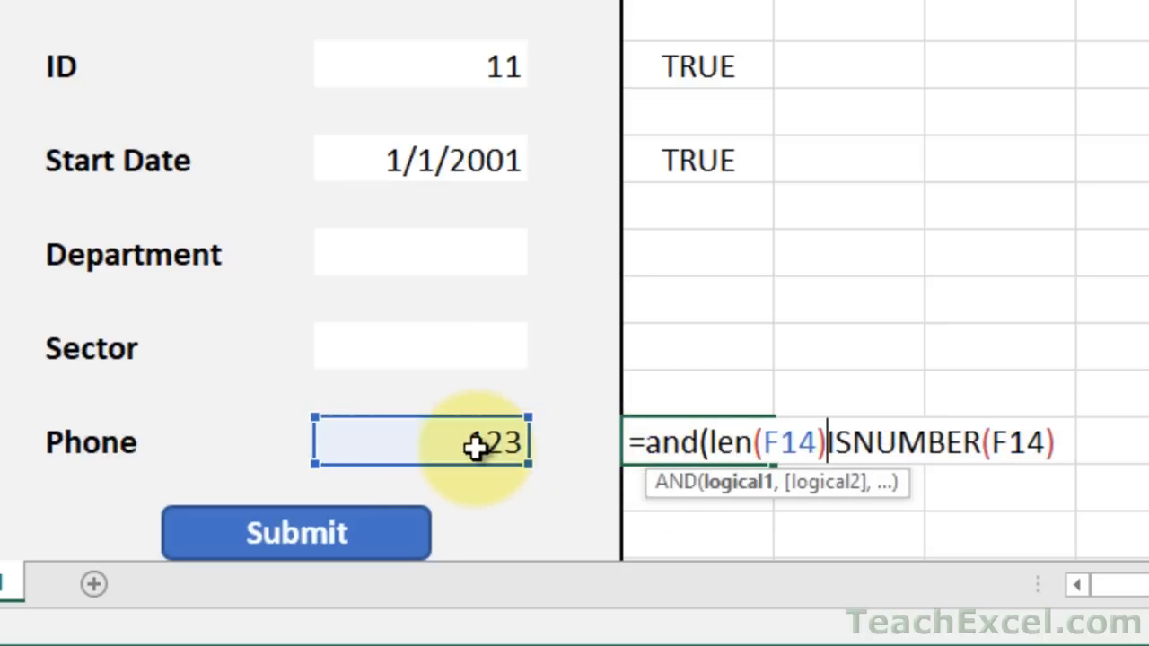
pyautogui.write('>')
pyautogui.write('=7')
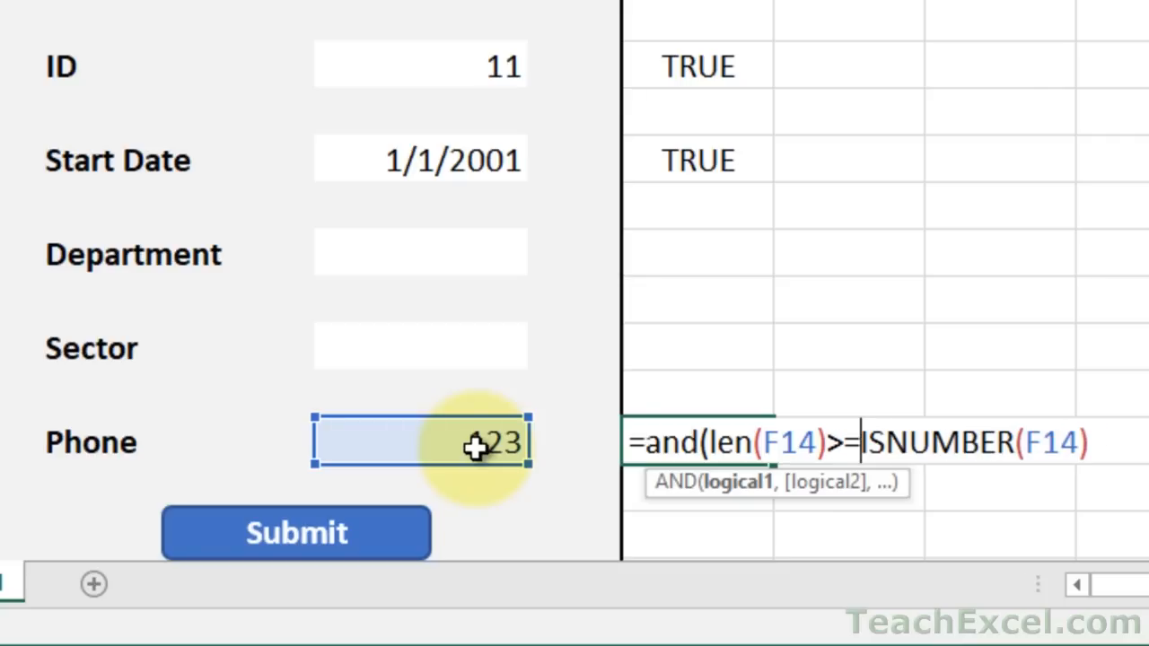
pyautogui.write(',')
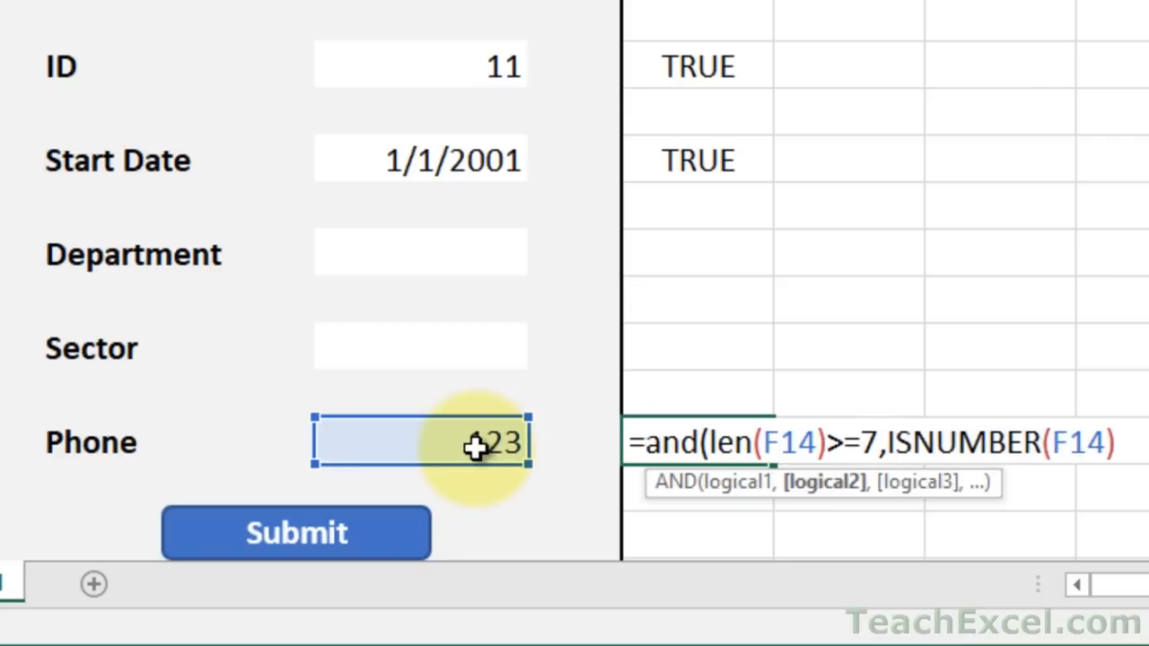
pyautogui.click(1145, 441)
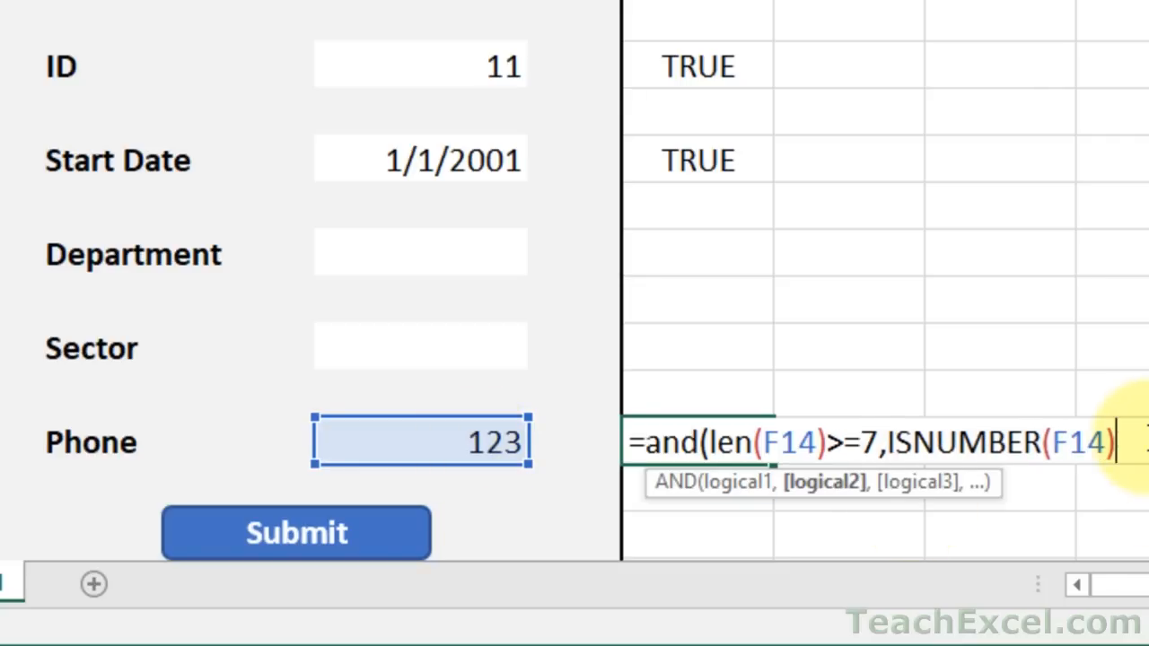
pyautogui.write(')')
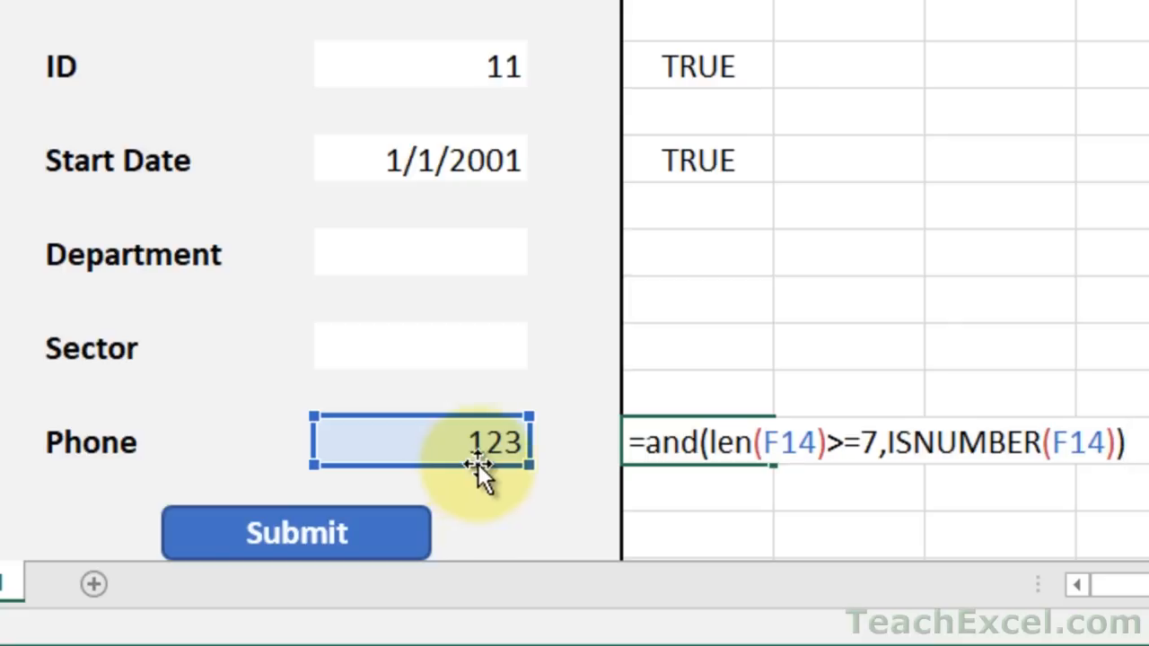
pyautogui.hotkey('ctrl', 'Return')
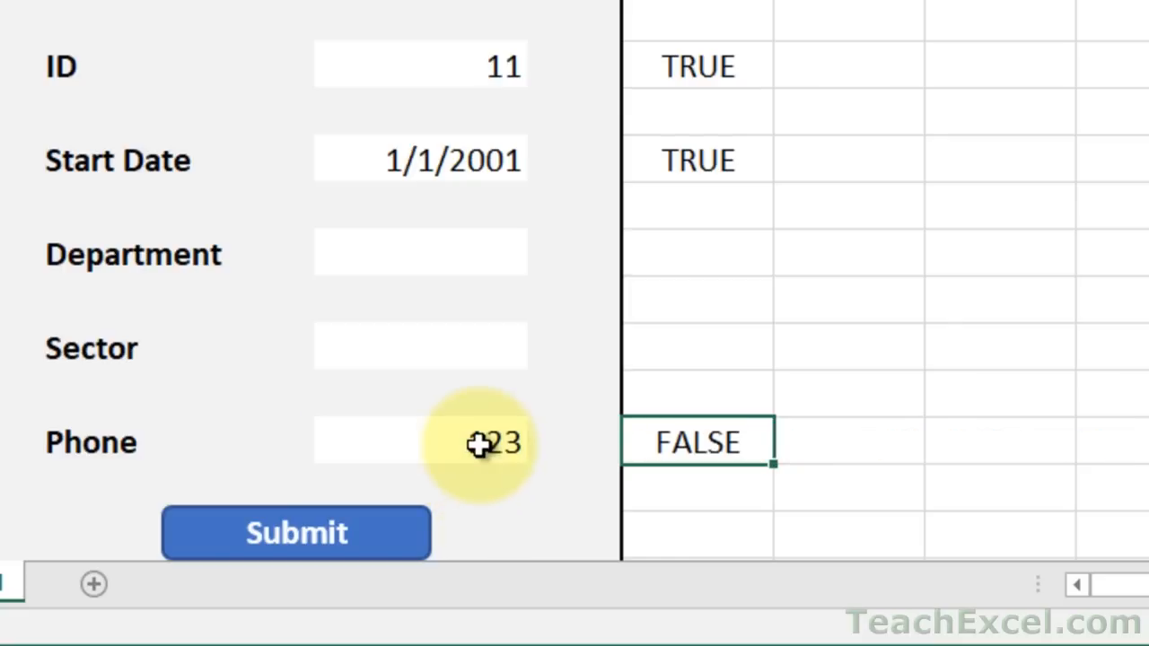
# Enter a seven-digit test phone number in the Phone input cell F14.
pyautogui.click(437, 446)
pyautogui.write('1234567')
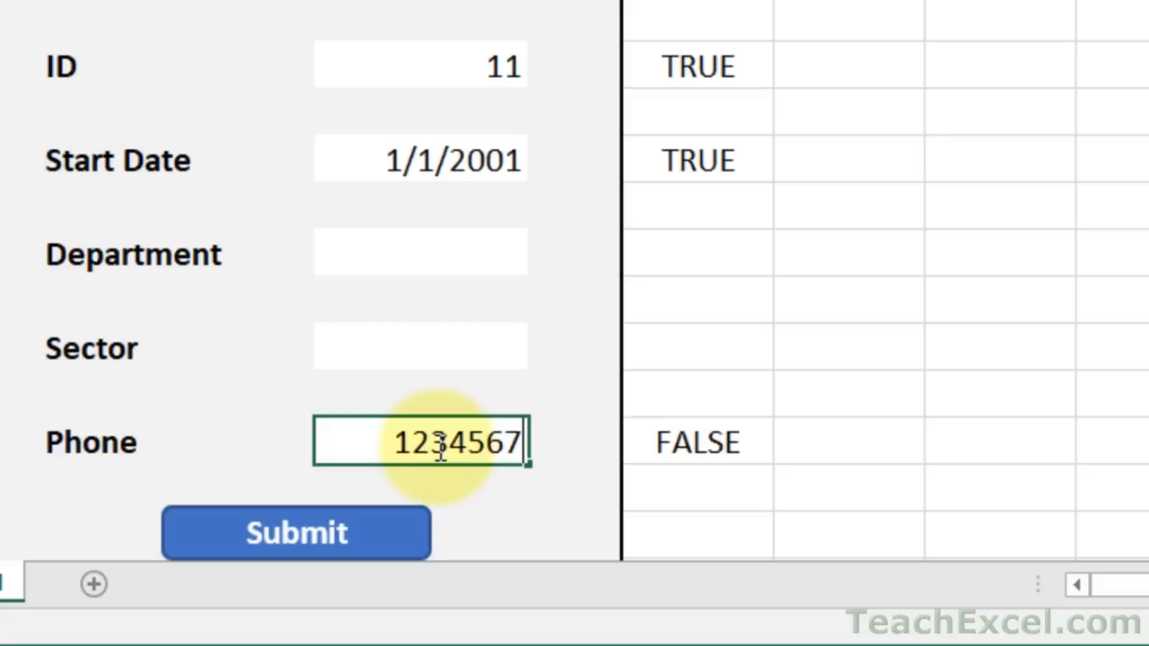
pyautogui.hotkey('ctrl', 'Return')
# Test the Phone formula by inserting the letter a inside the number in F14, undo that edit, and review the formula in I14.
pyautogui.doubleClick(429, 434)
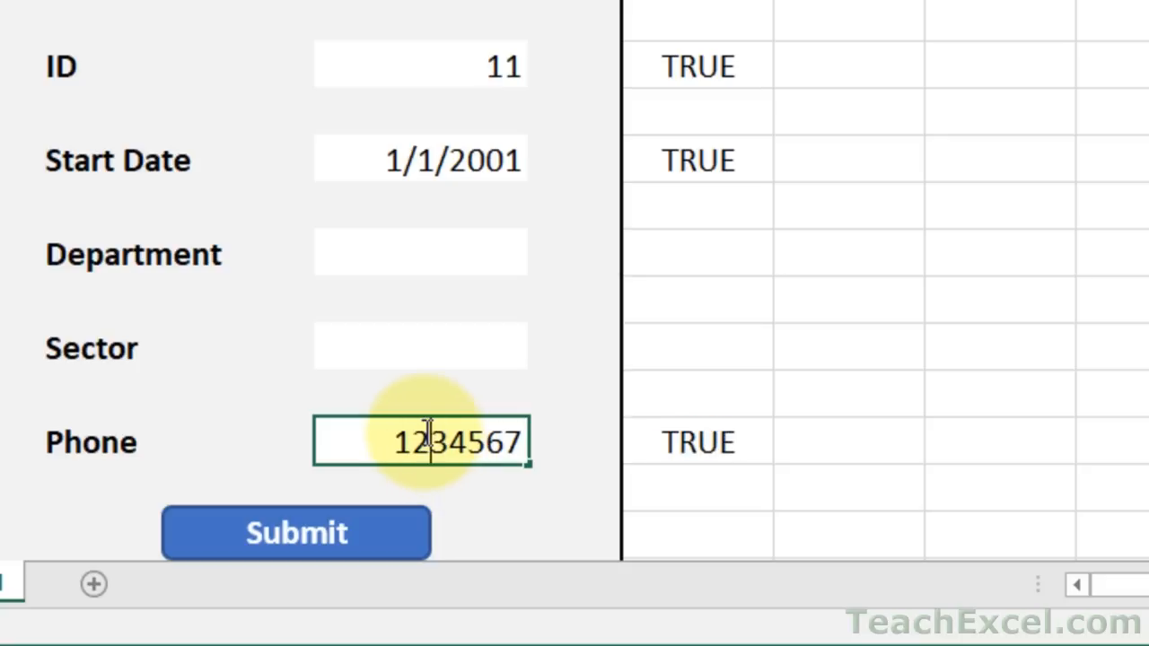
pyautogui.write('a')
pyautogui.press('Return')
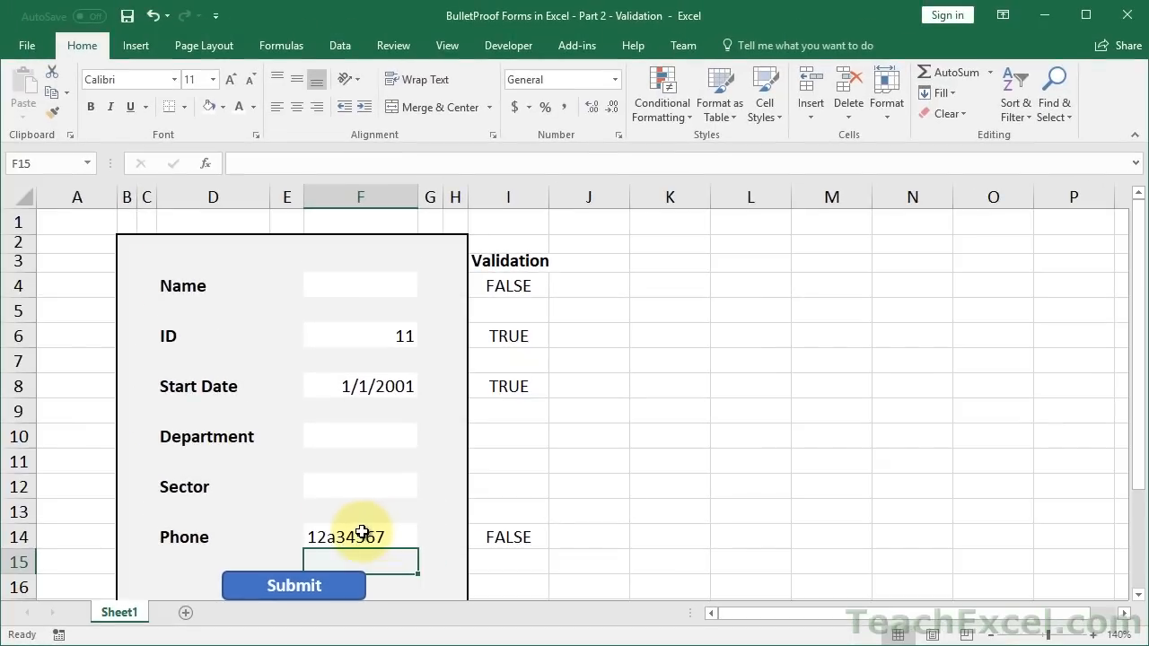
pyautogui.hotkey('ctrl', 'z')
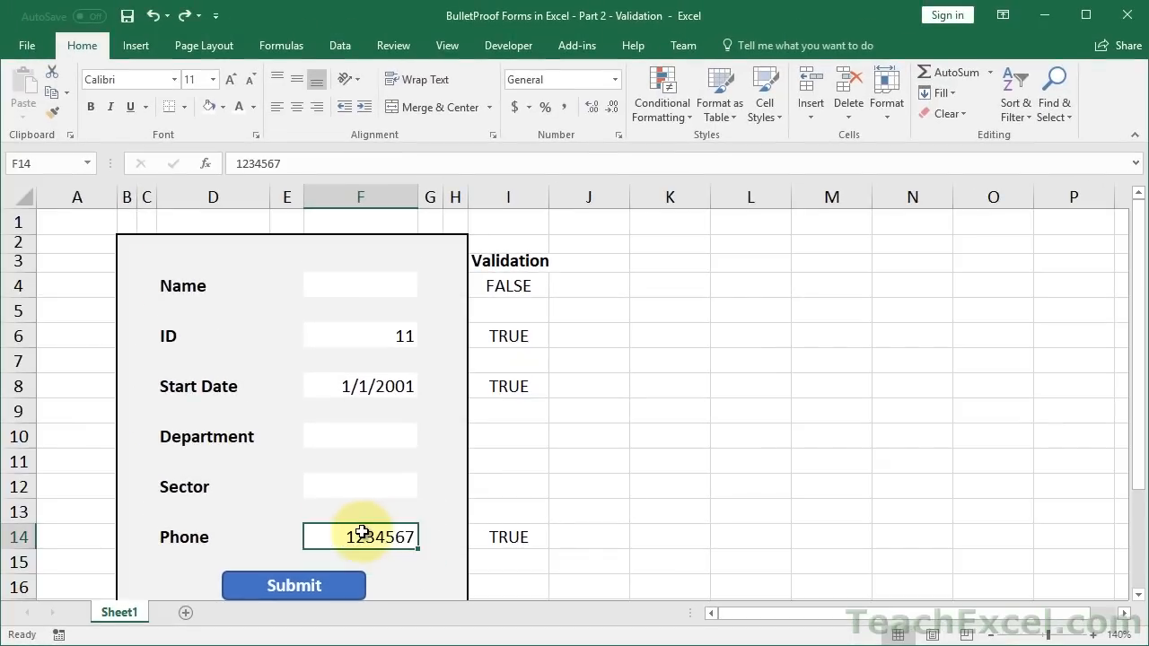
pyautogui.click(505, 538)
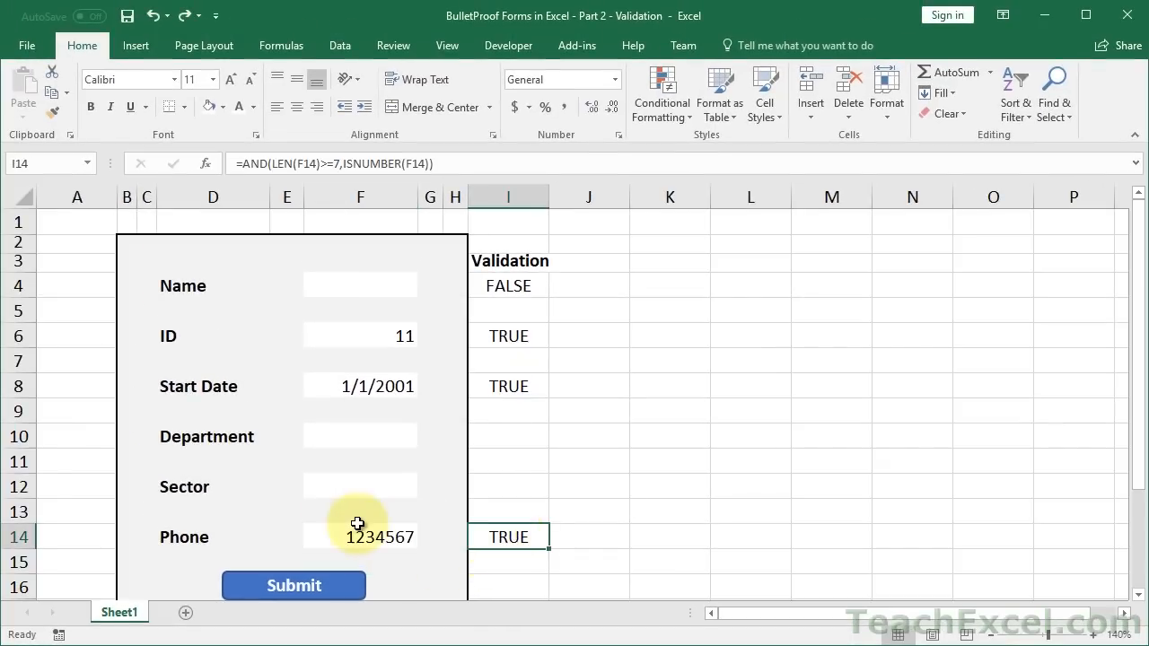
# Format the Phone input cell F14 with the Special number format Phone Number, using the English (United States) locale.
pyautogui.click(340, 537)
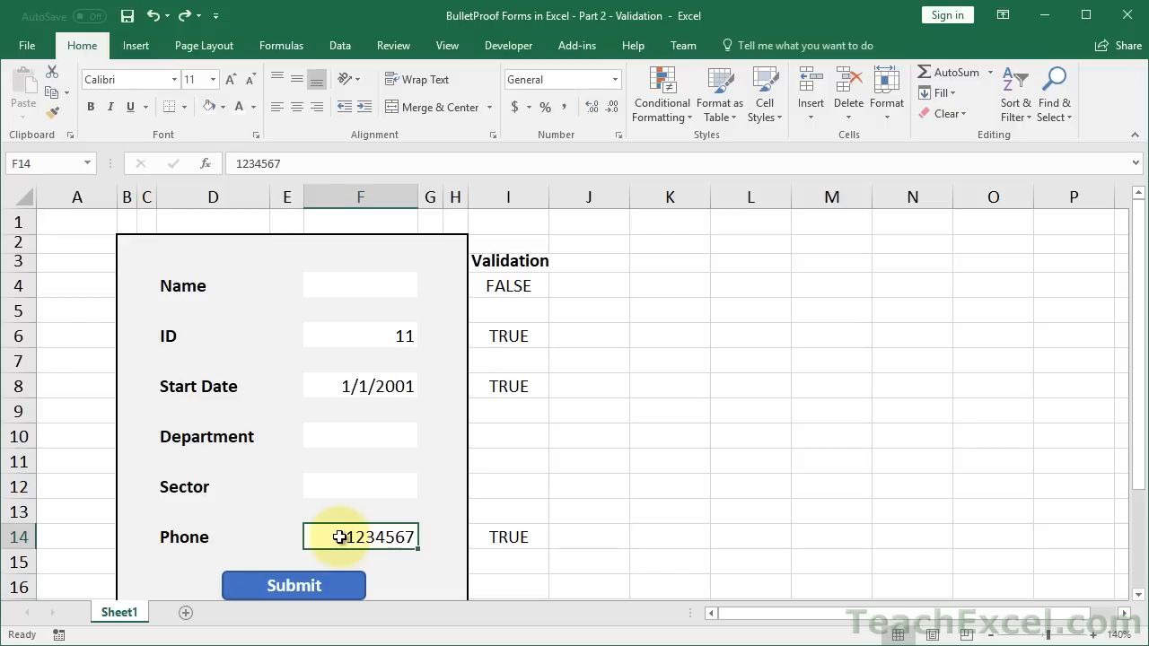
pyautogui.scroll(-4, 303, 392)
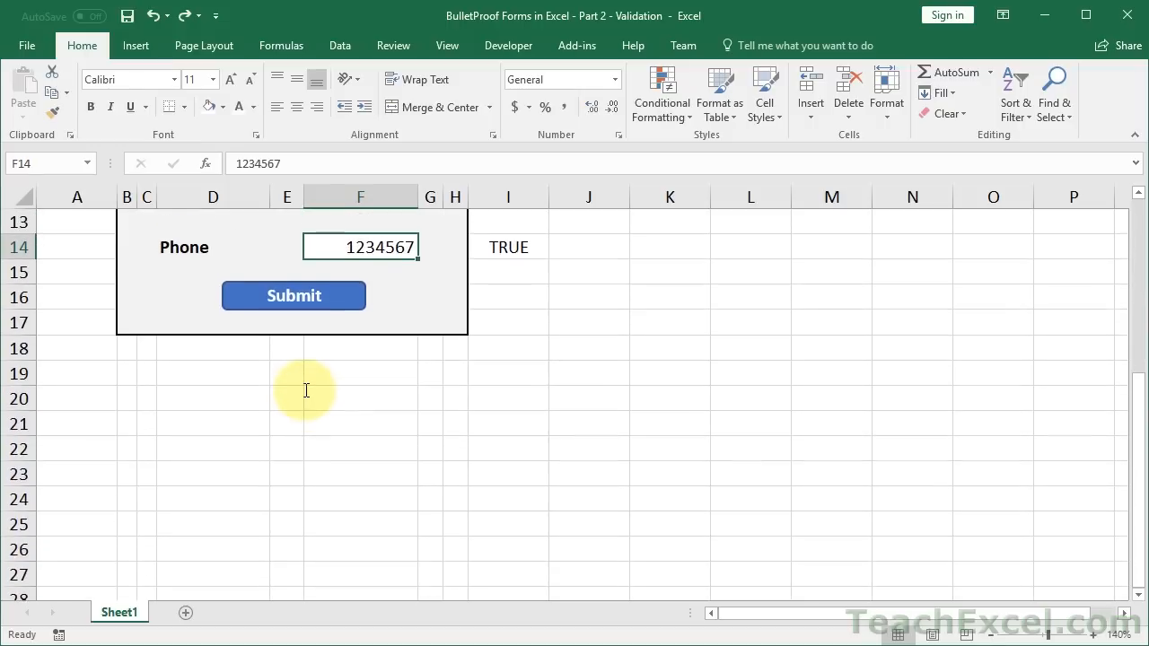
pyautogui.rightClick(329, 252)
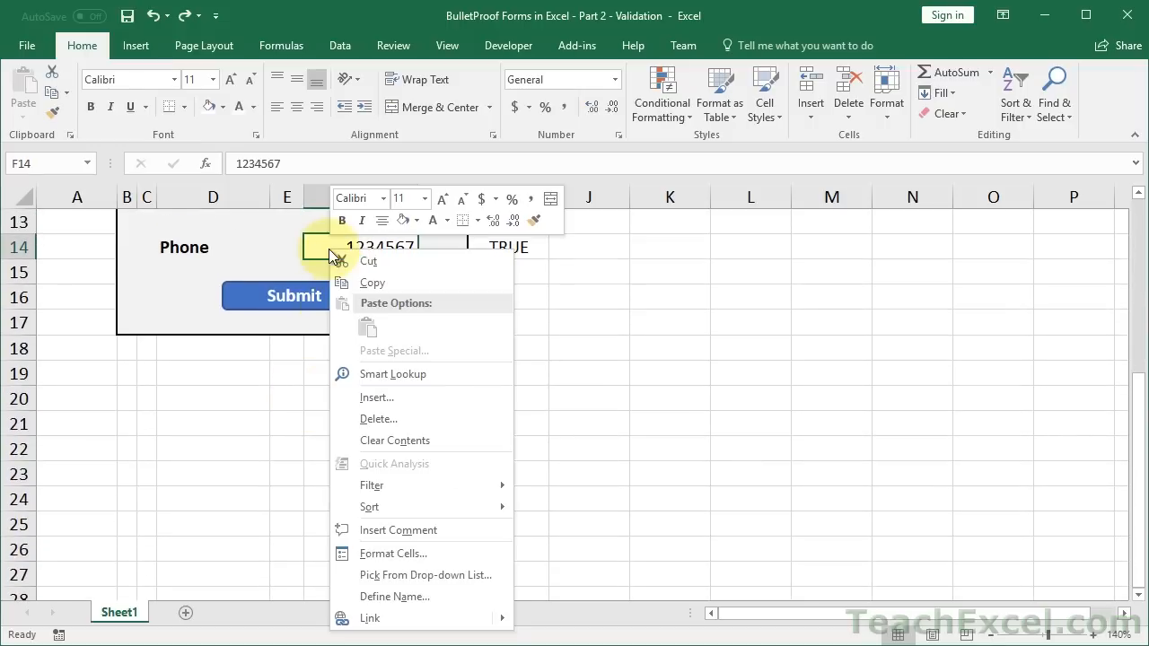
pyautogui.click(390, 554)
pyautogui.moveTo(357, 338); pyautogui.dragTo(501, 151)
pyautogui.click(415, 177)
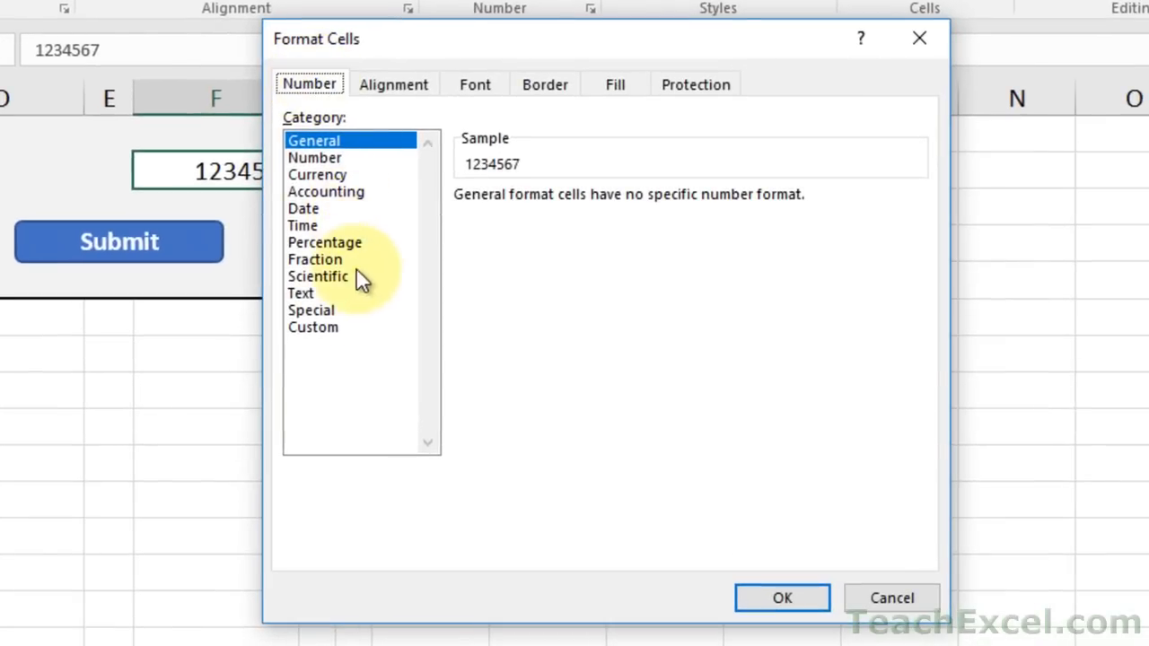
pyautogui.click(328, 310)
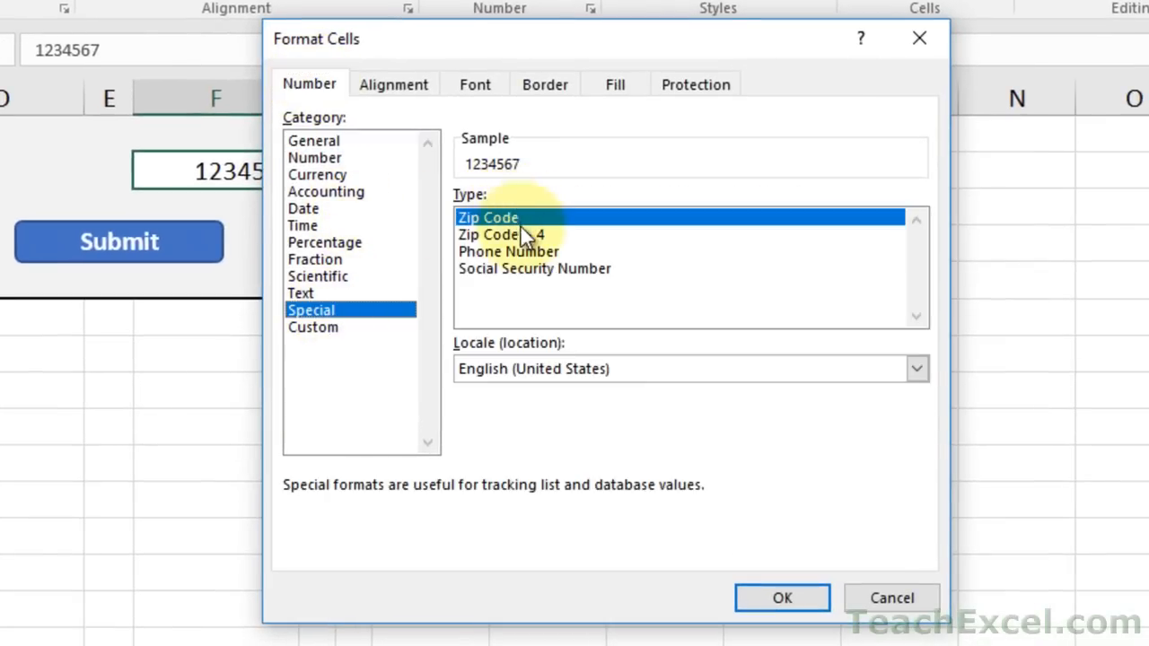
pyautogui.click(516, 251)
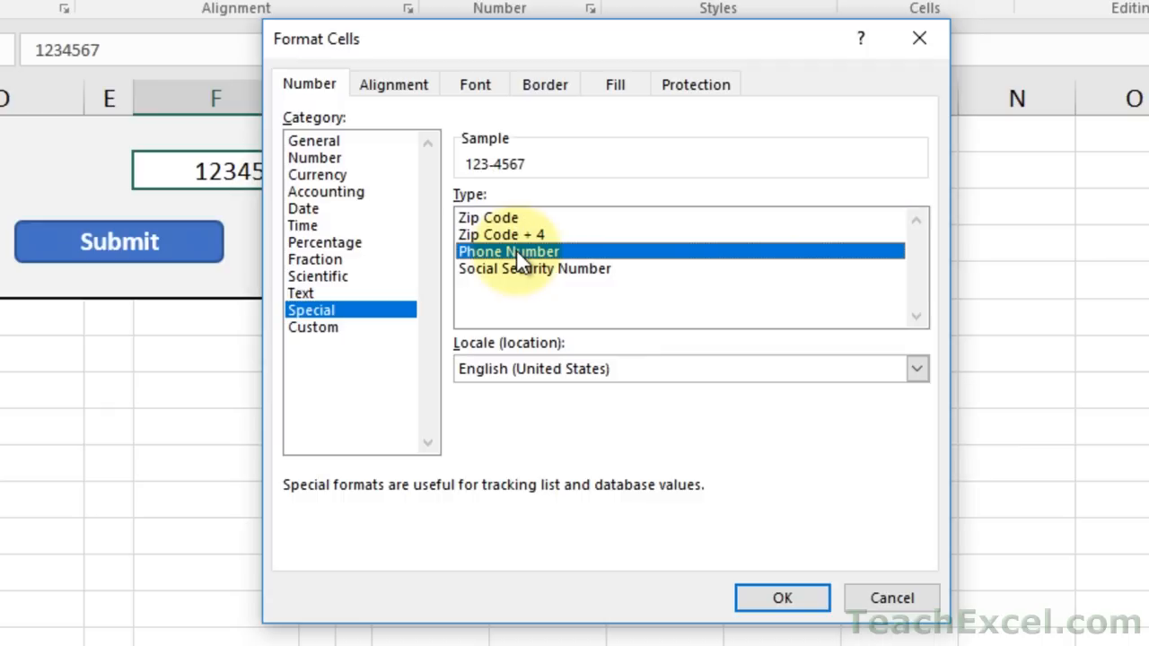
pyautogui.click(915, 369)
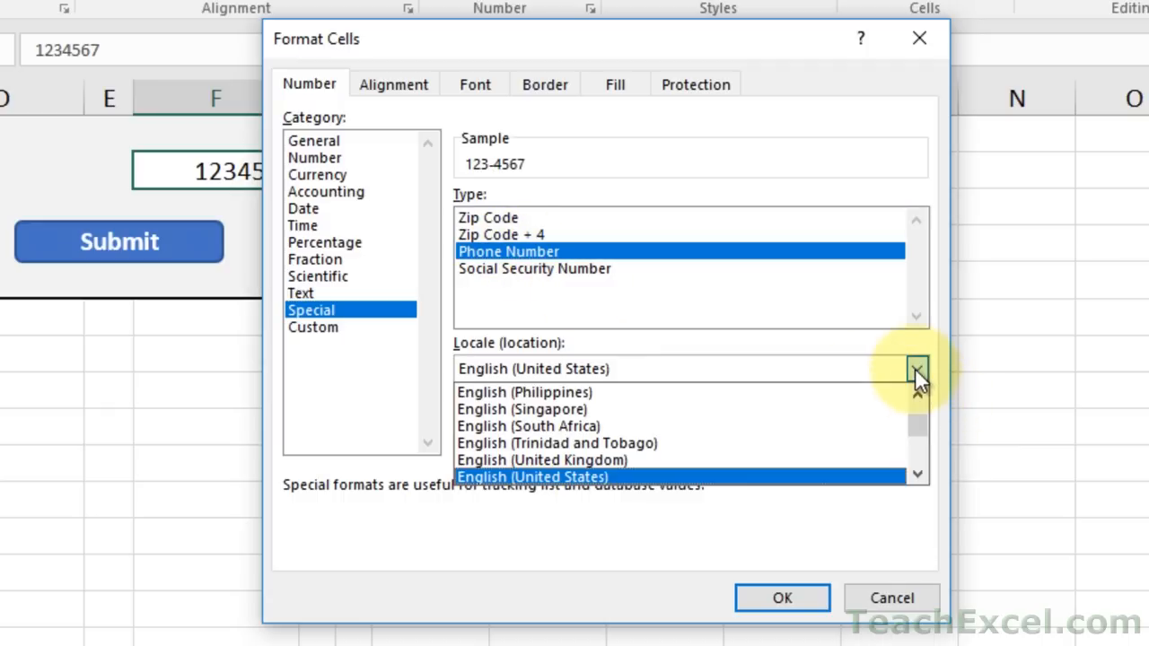
pyautogui.click(916, 369)
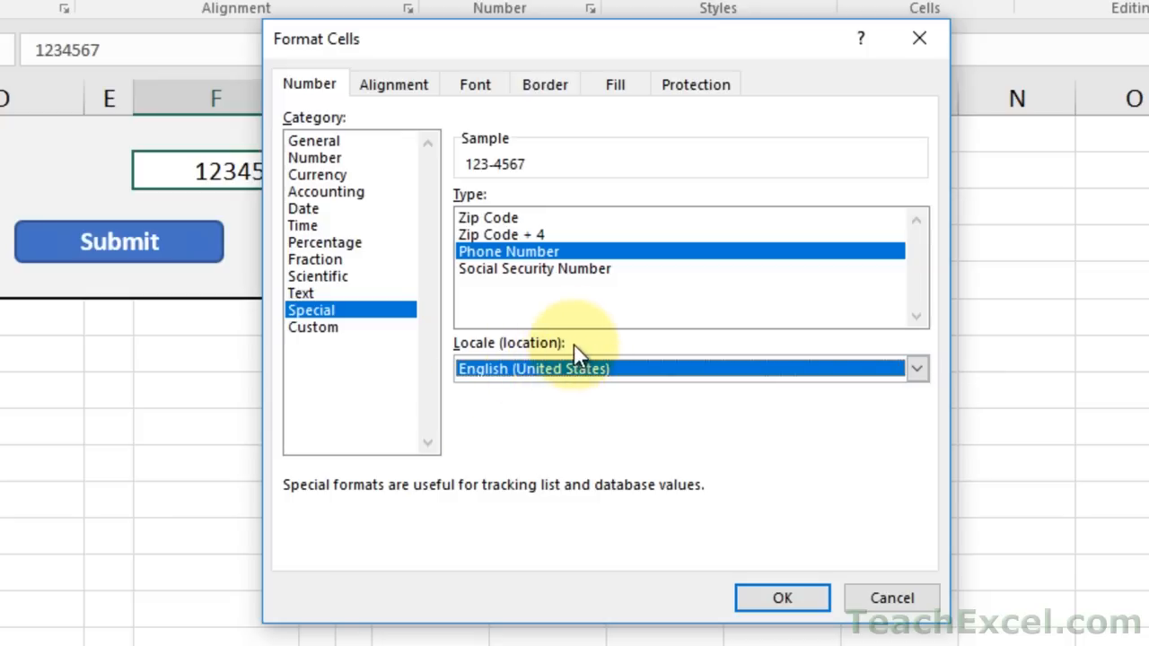
pyautogui.click(782, 600)
# Add the area code 222 in front of the number in F14 and widen column F so the formatted phone number fits.
pyautogui.scroll(2, 416, 400)
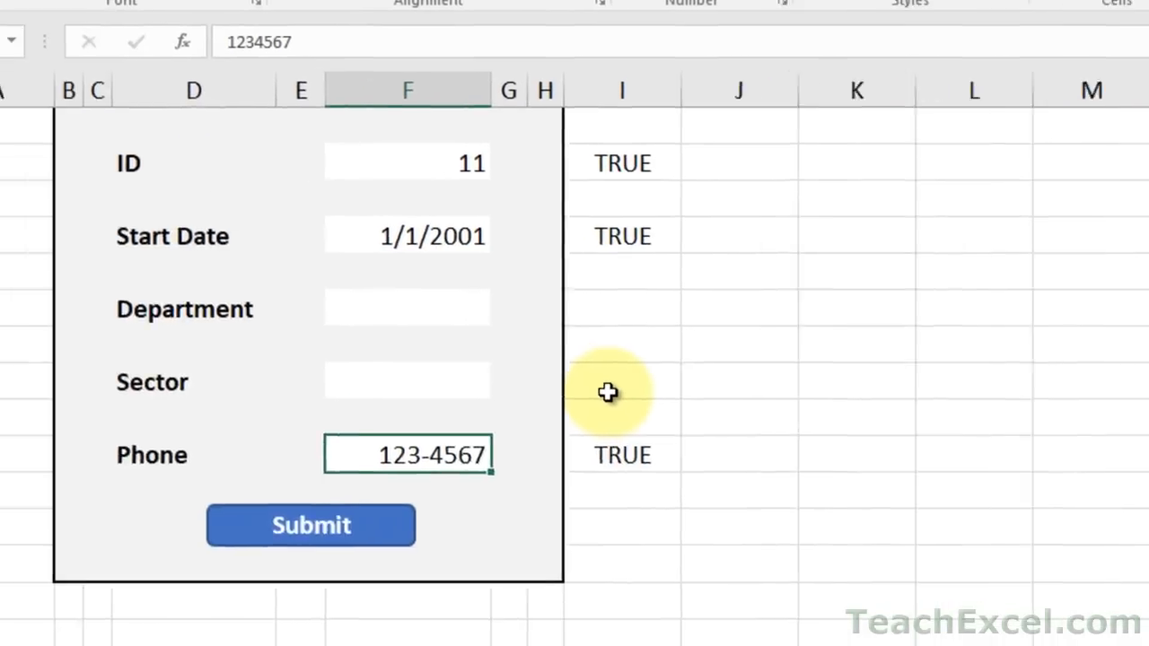
pyautogui.scroll(1, 611, 392)
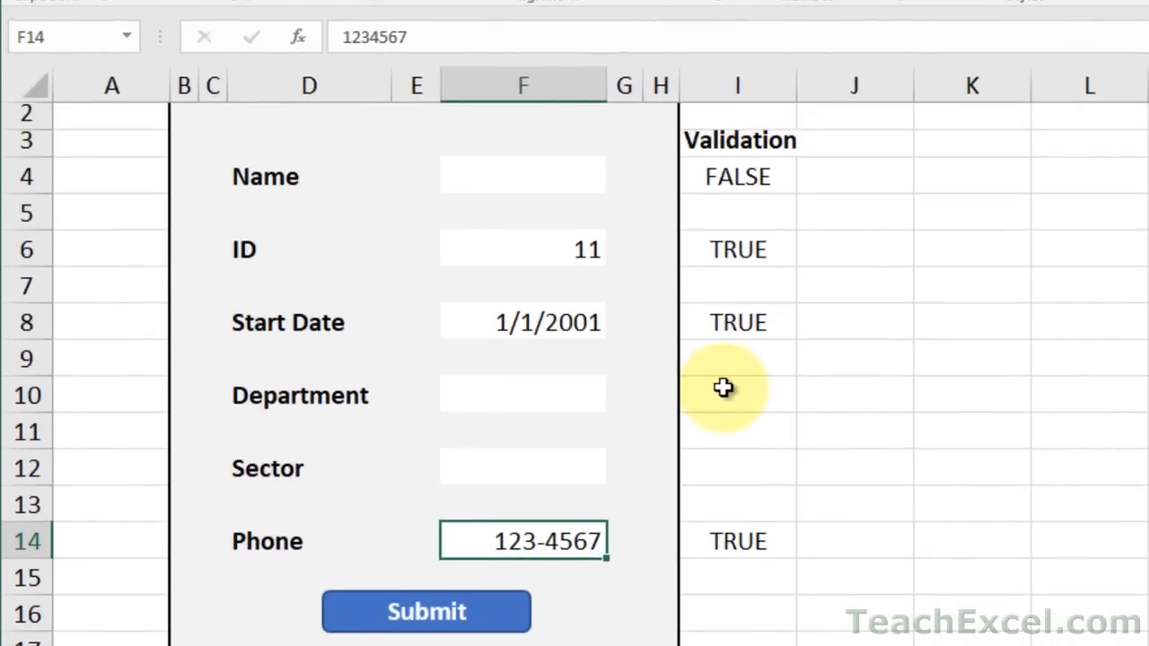
pyautogui.doubleClick(518, 536)
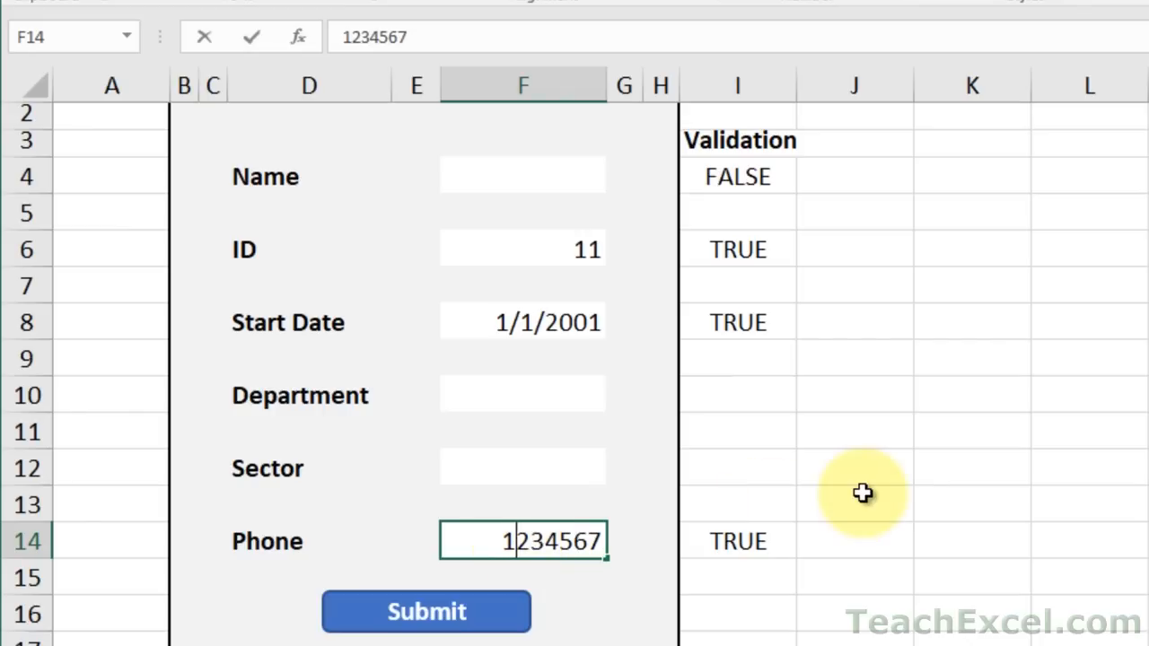
pyautogui.press('Escape')
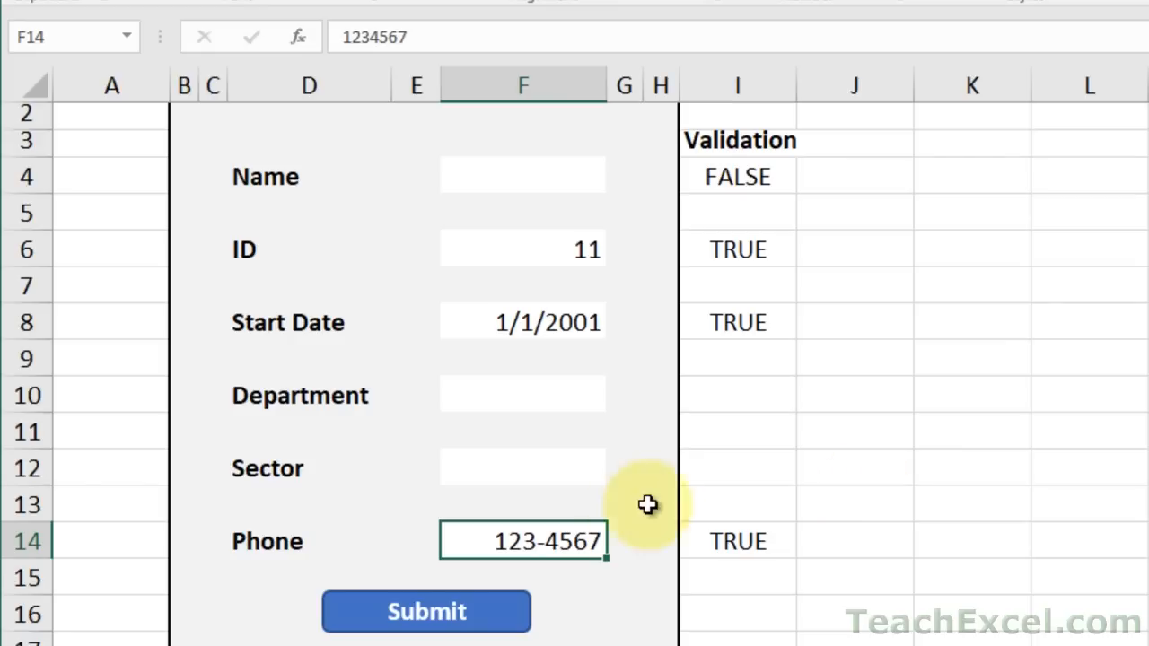
pyautogui.doubleClick(559, 541)
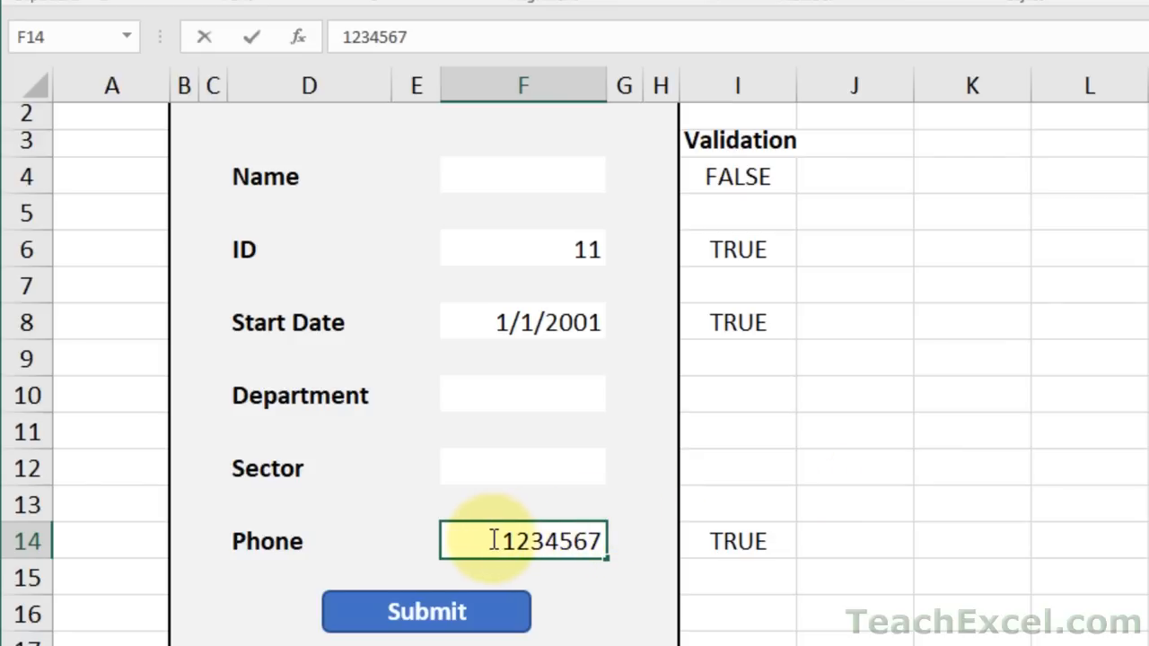
pyautogui.write('222')
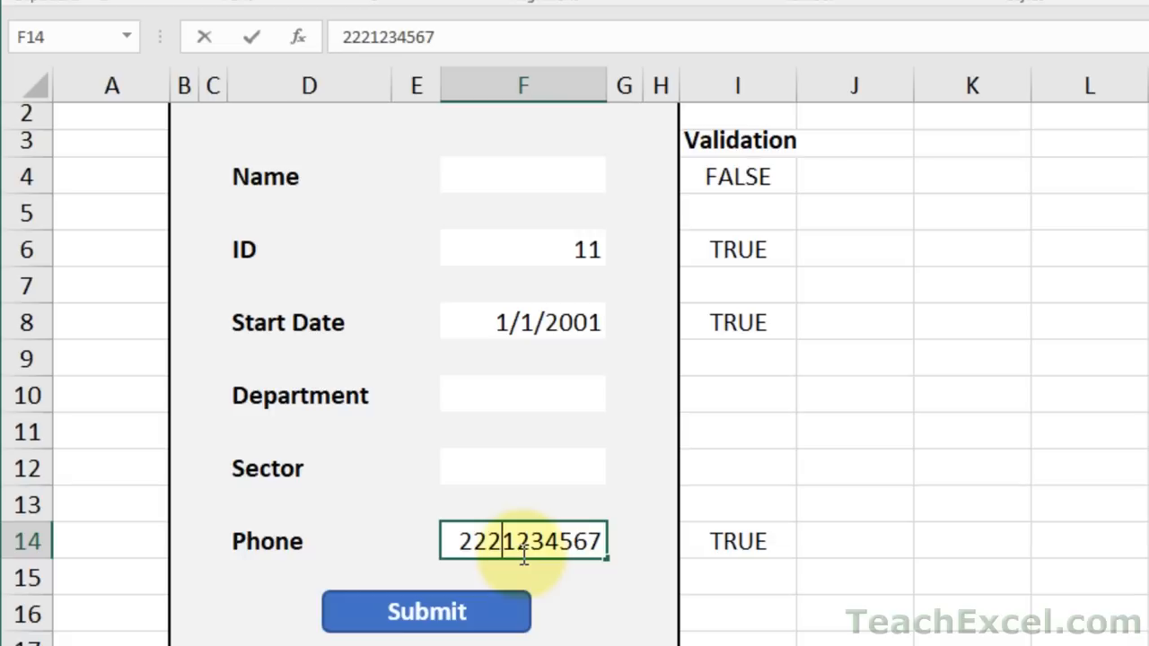
pyautogui.hotkey('ctrl', 'Return')
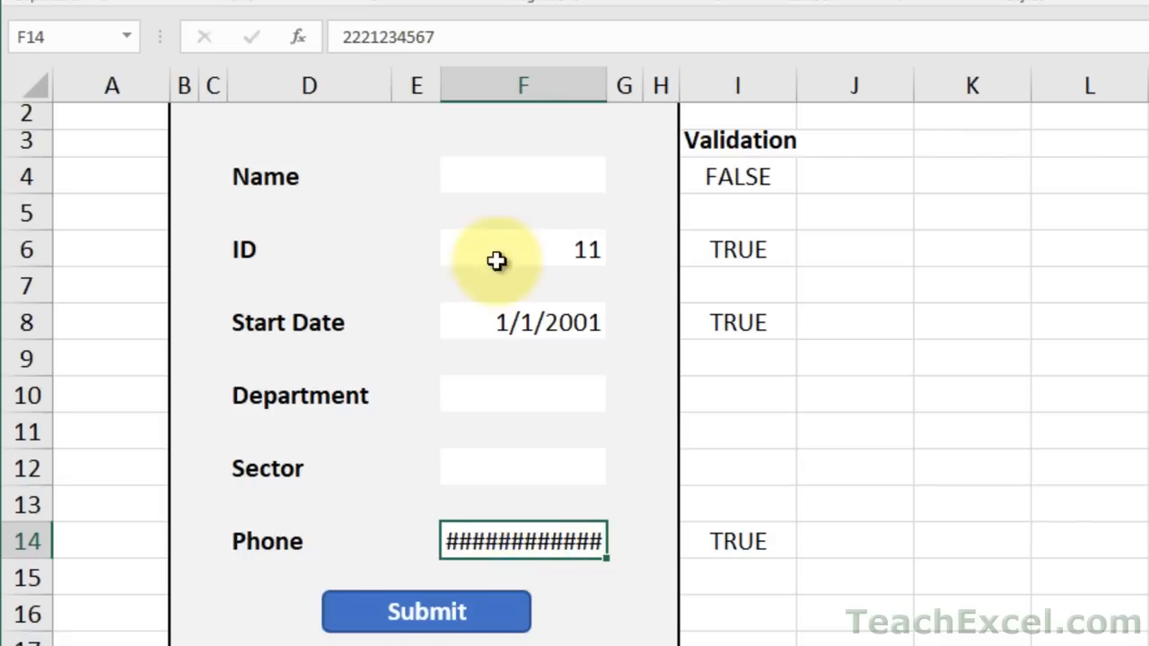
pyautogui.moveTo(605, 86); pyautogui.dragTo(650, 86)
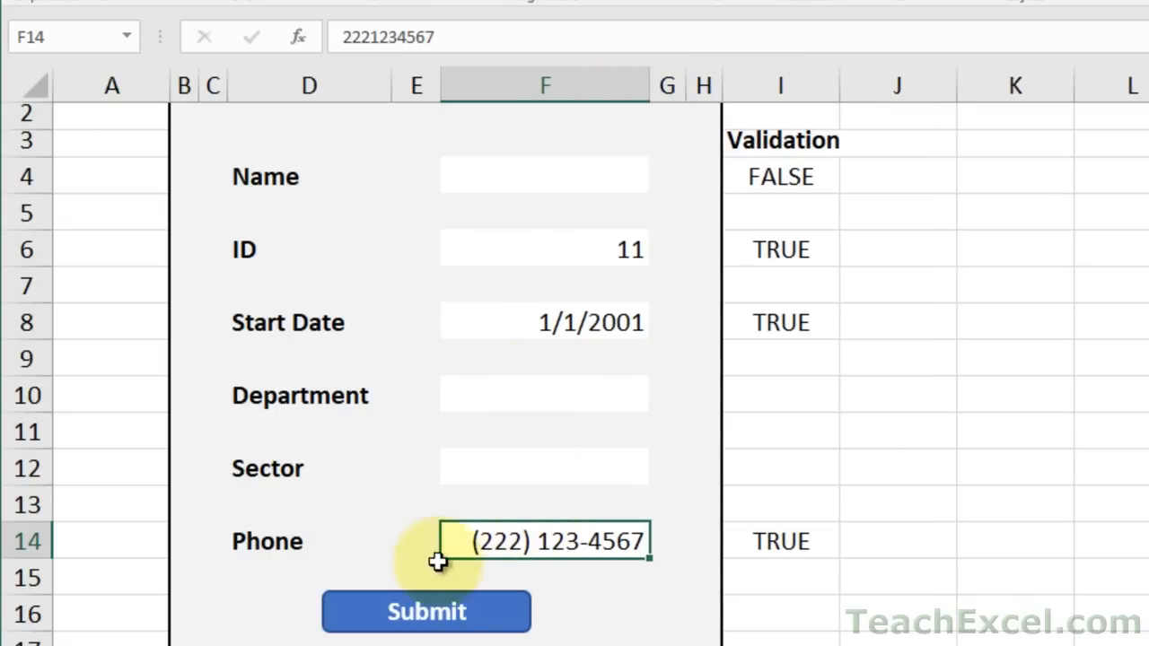
# Examine the unformatted value stored in the Phone cell F14 and its Special number format settings, leaving both as they are.
pyautogui.doubleClick(616, 541)
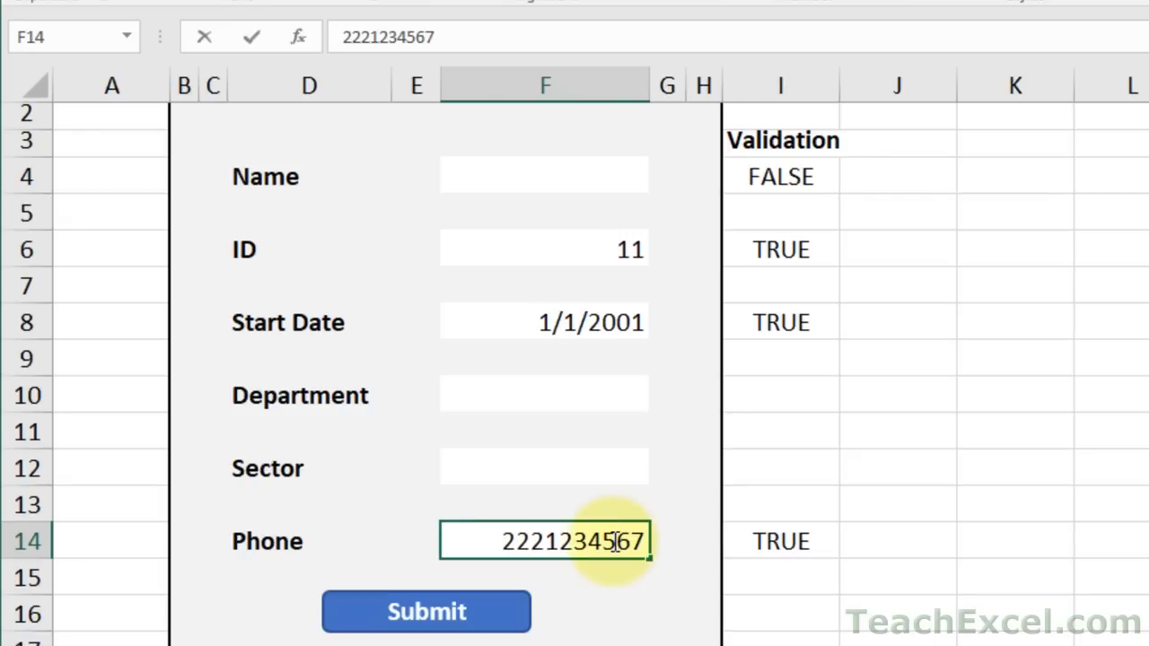
pyautogui.press('Escape')
pyautogui.rightClick(612, 539)
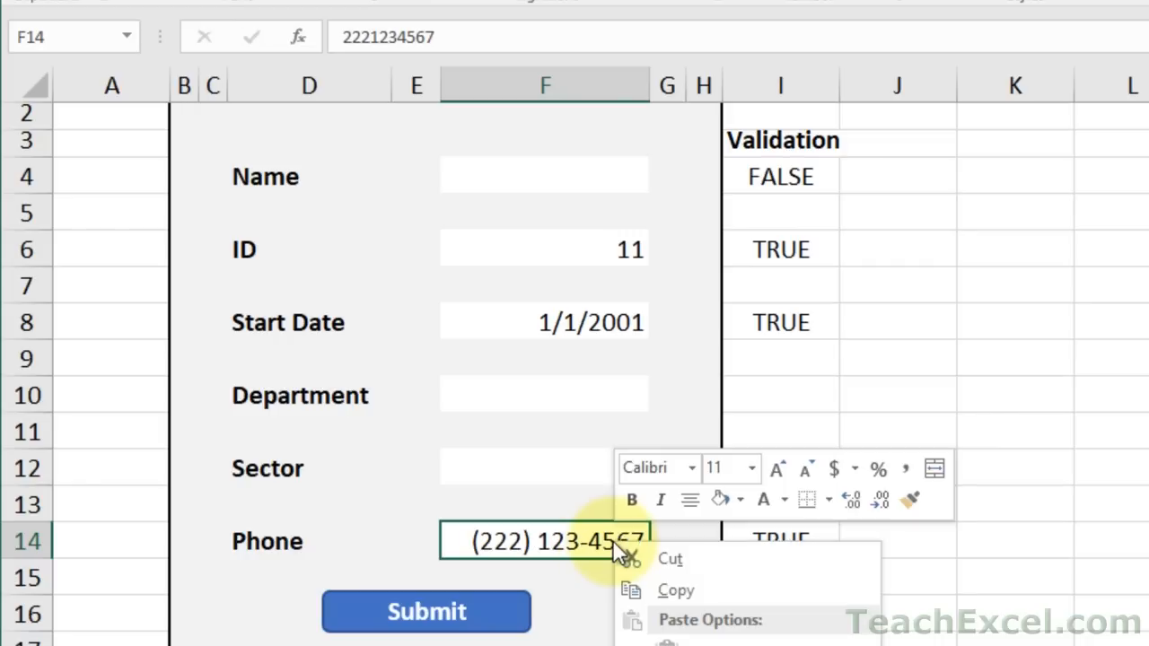
pyautogui.click(682, 645)
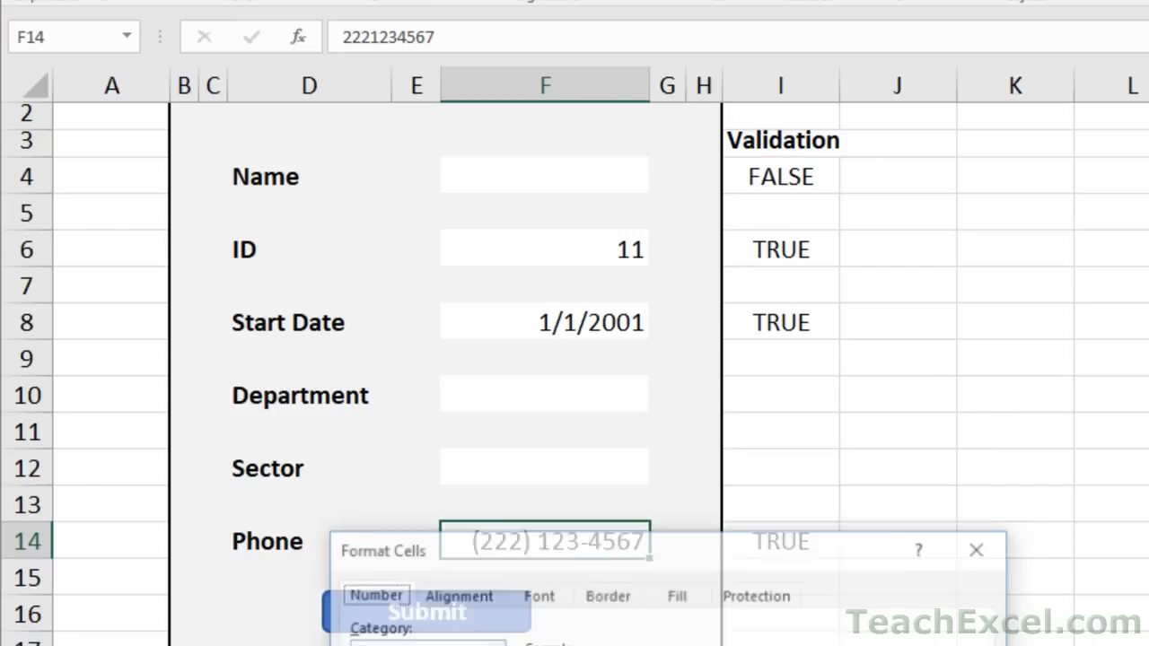
pyautogui.moveTo(584, 554); pyautogui.dragTo(699, 116)
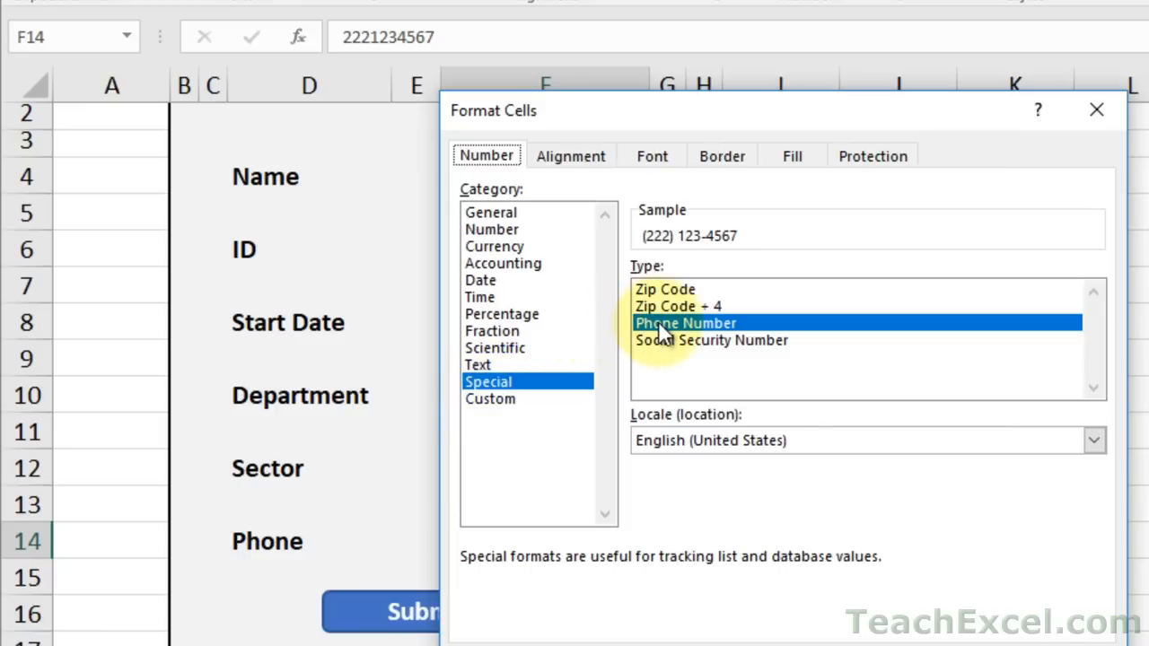
pyautogui.click(1099, 110)
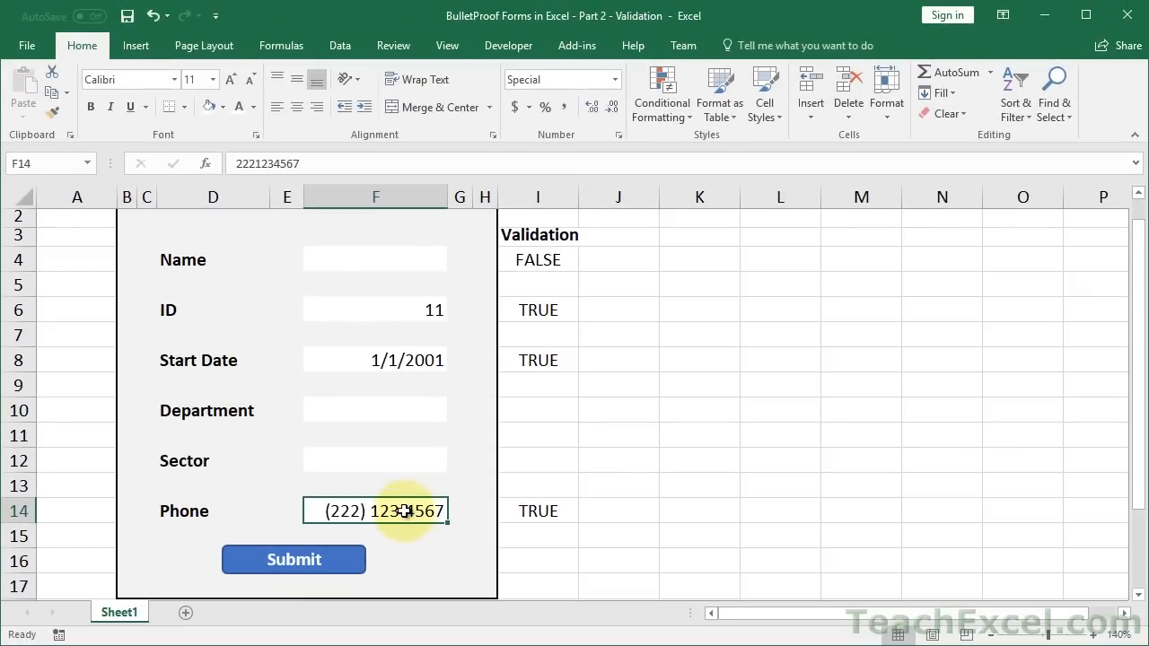
# Apply custom data validation to the Phone cell F14 using the formula =I14.
pyautogui.hotkey('alt', 'd')
pyautogui.press('l')
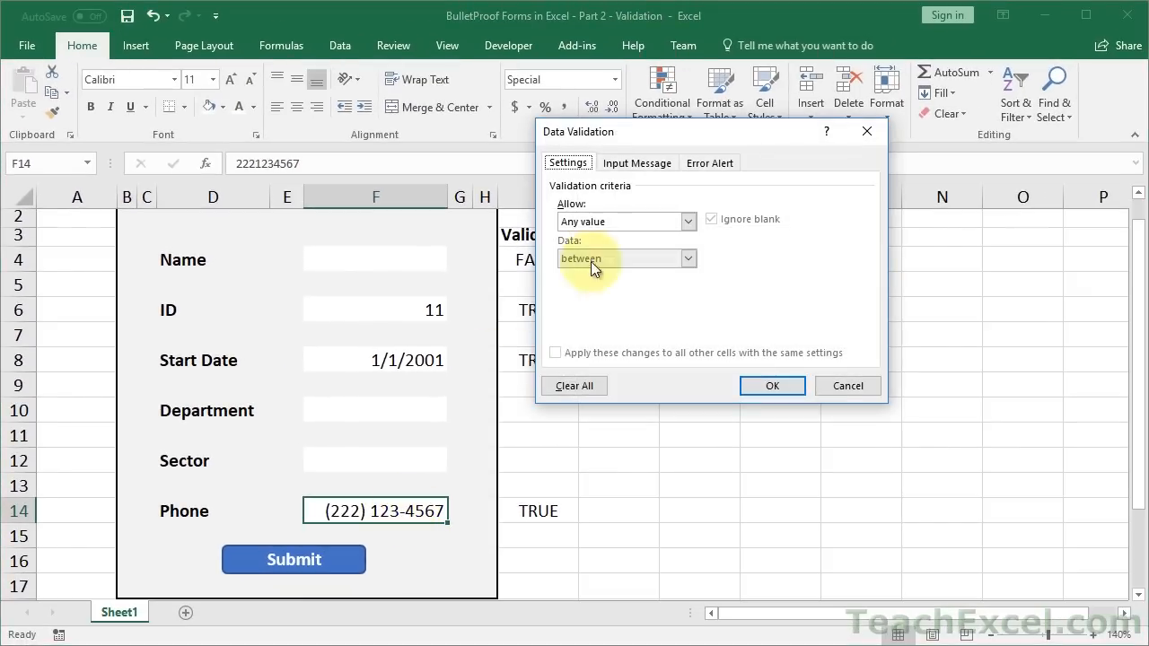
pyautogui.click(684, 219)
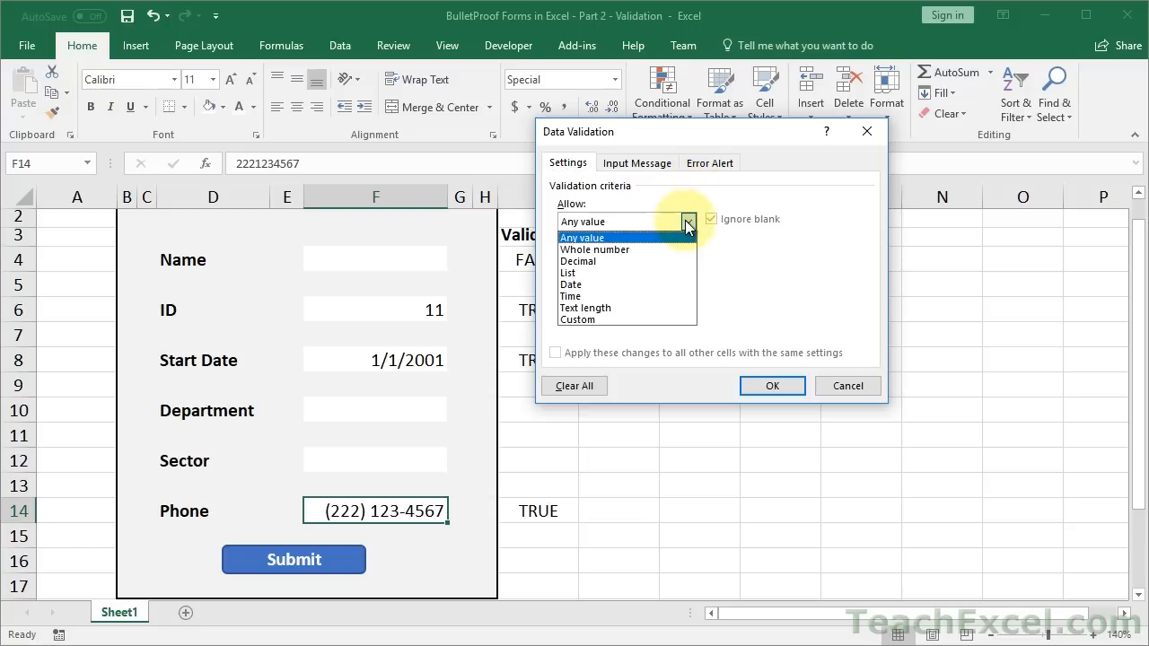
pyautogui.click(603, 322)
pyautogui.click(590, 293)
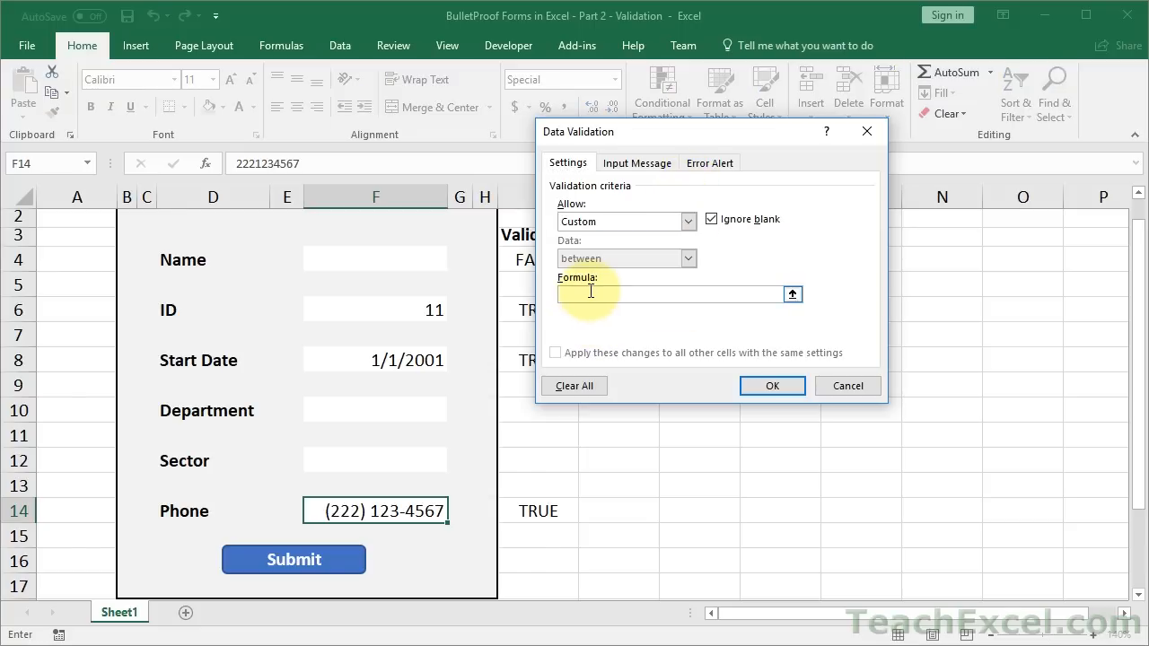
pyautogui.click(539, 511)
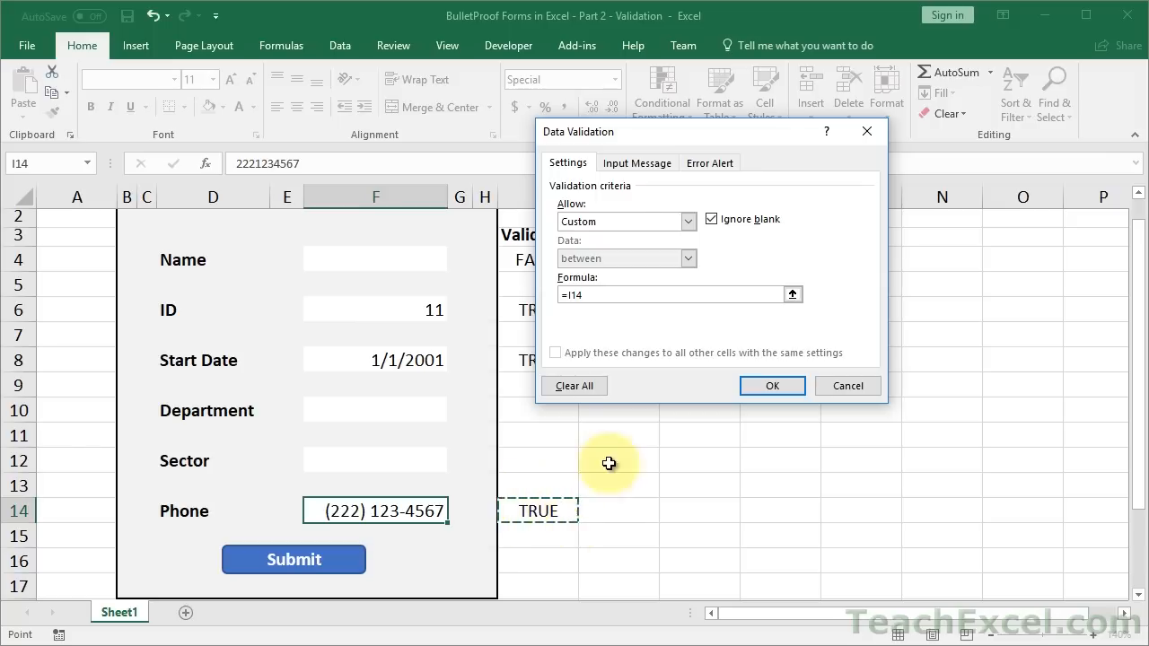
pyautogui.click(772, 385)
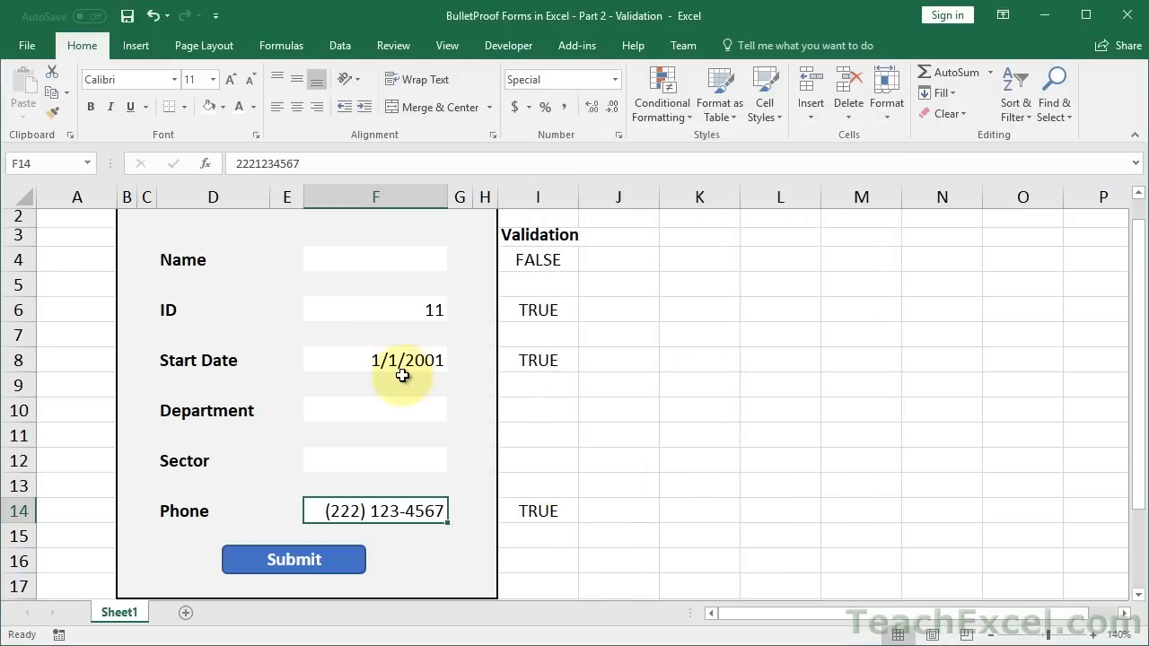
# Collapse the ribbon so that the whole form and its validation column fit in the worksheet view.
pyautogui.click(537, 451)
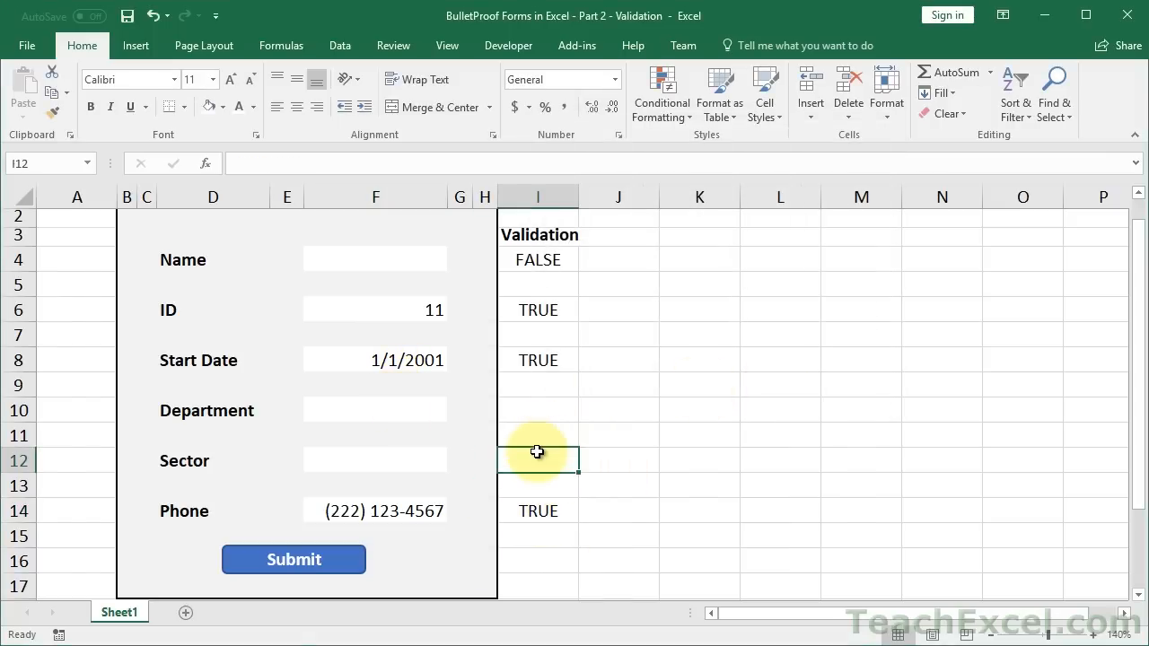
pyautogui.click(346, 415)
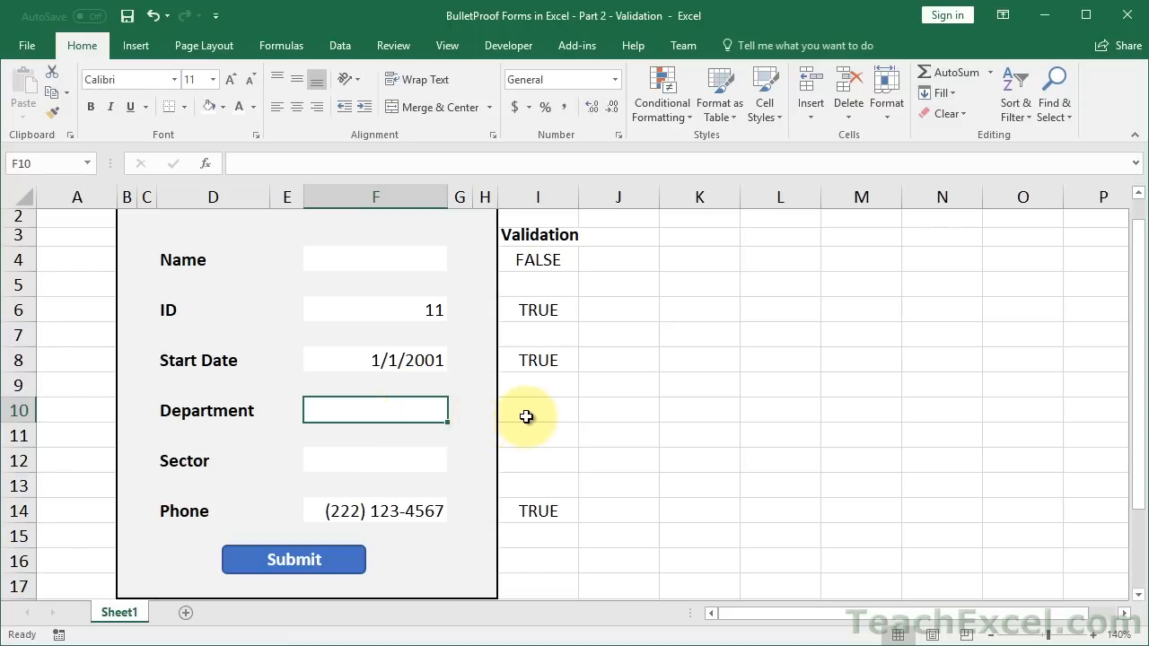
pyautogui.click(529, 466)
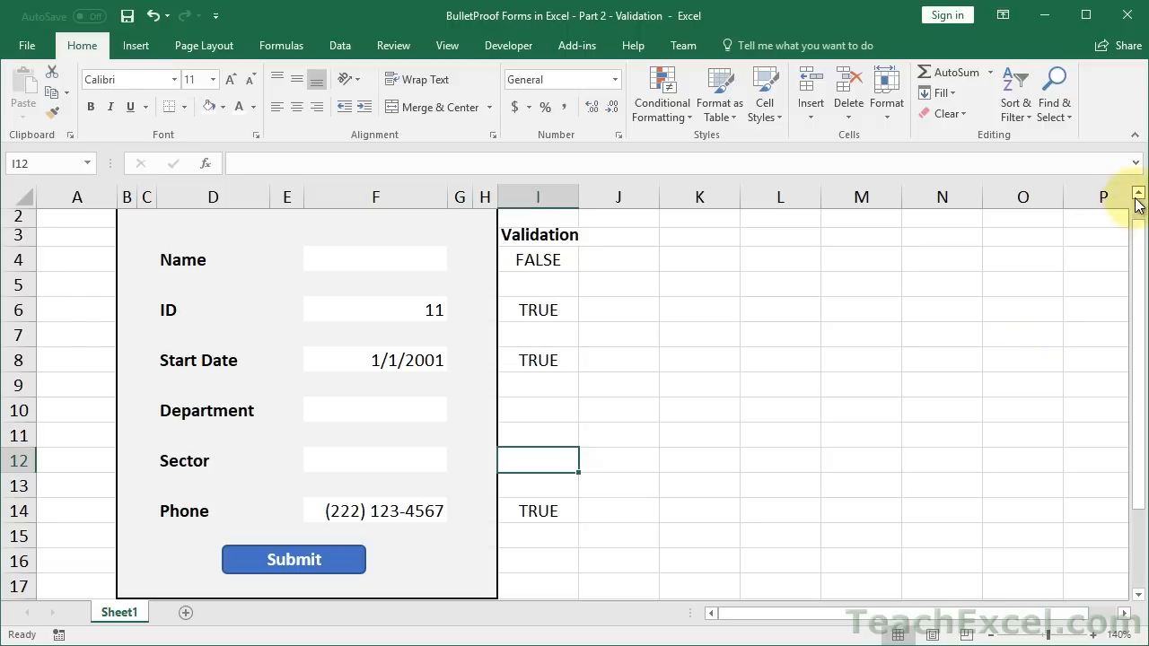
pyautogui.click(1135, 135)
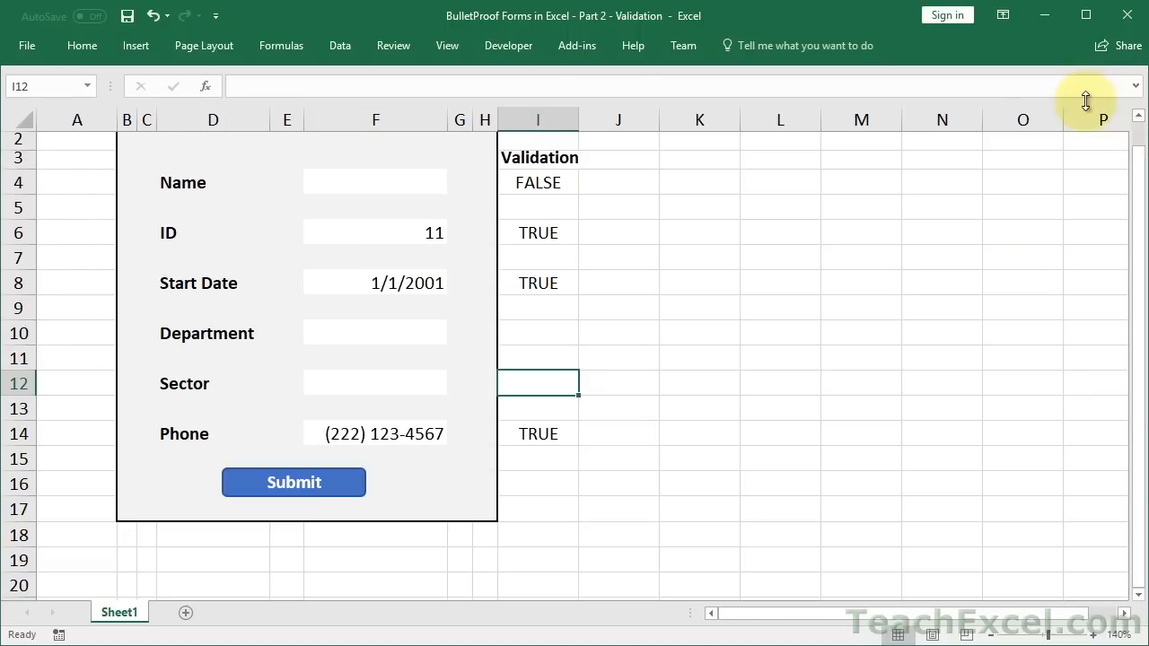
pyautogui.click(1138, 117)
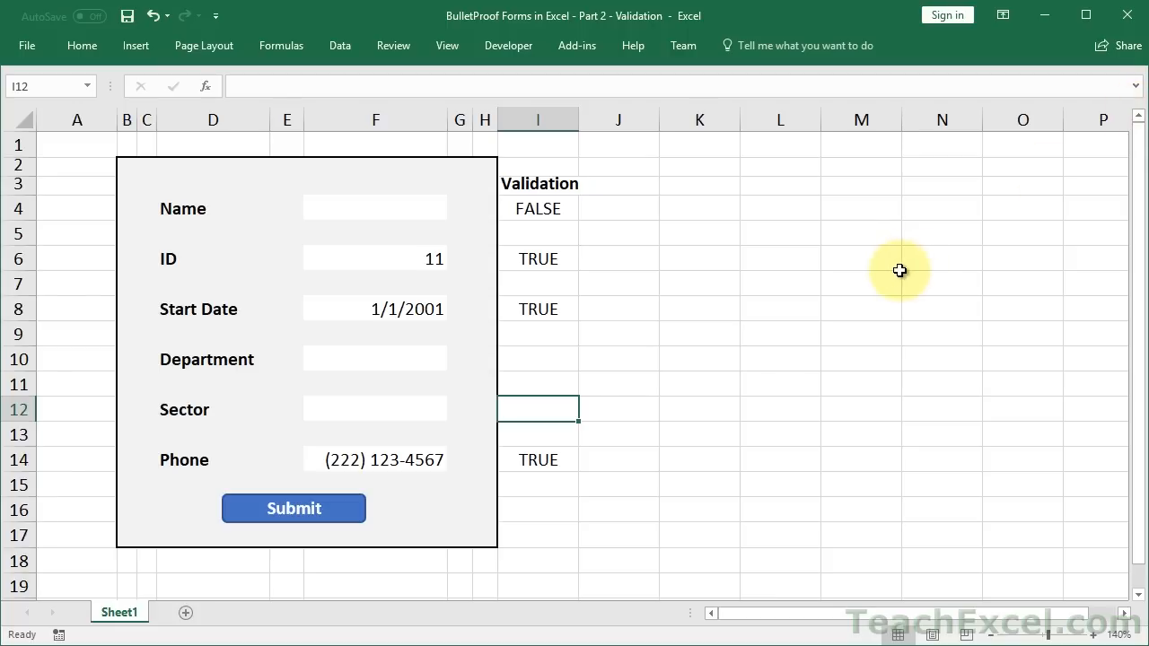
# Enter the formula =LEN(F12)=3 in I11 to check that the Sector entry is exactly three characters long.
pyautogui.click(539, 383)
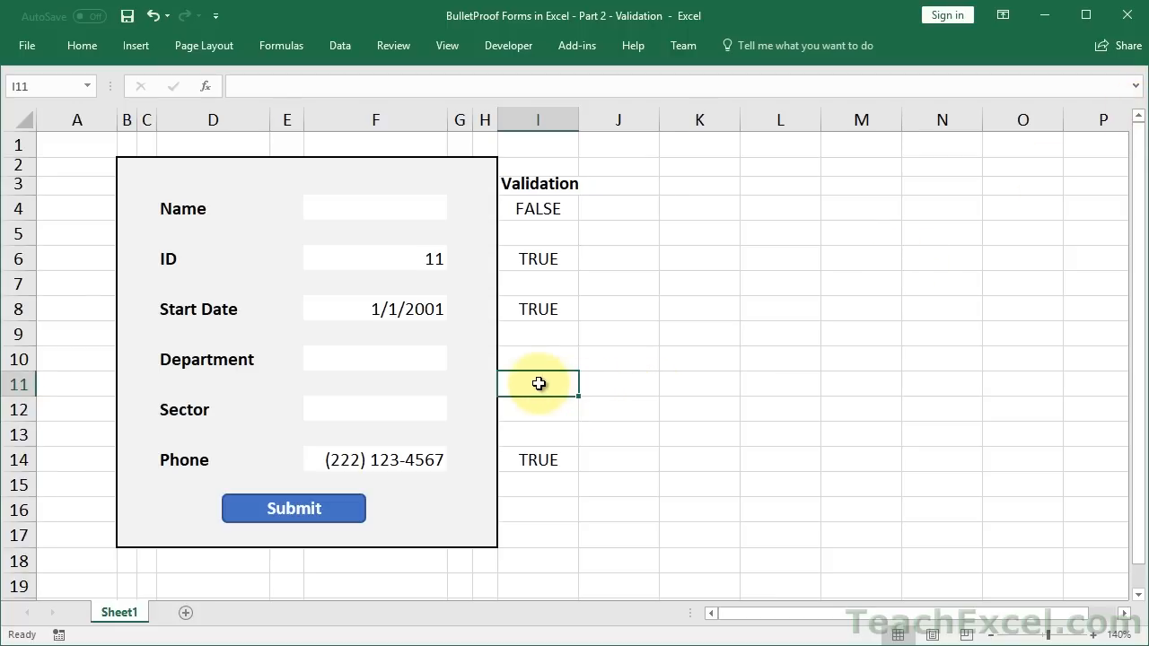
pyautogui.write('=')
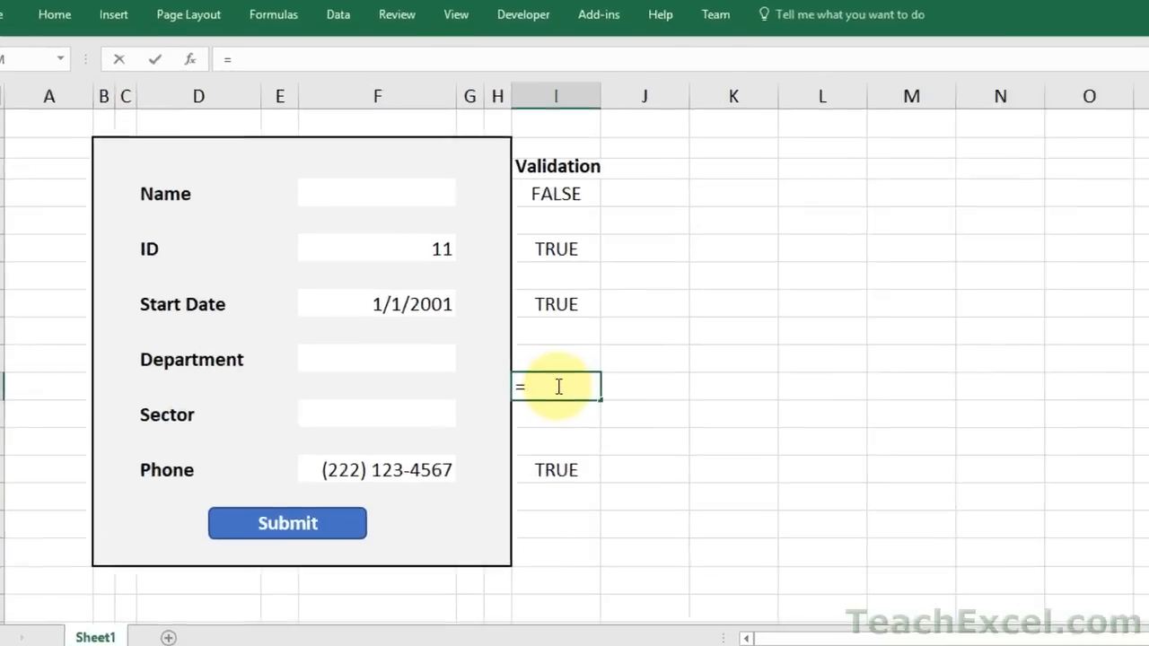
pyautogui.write('len')
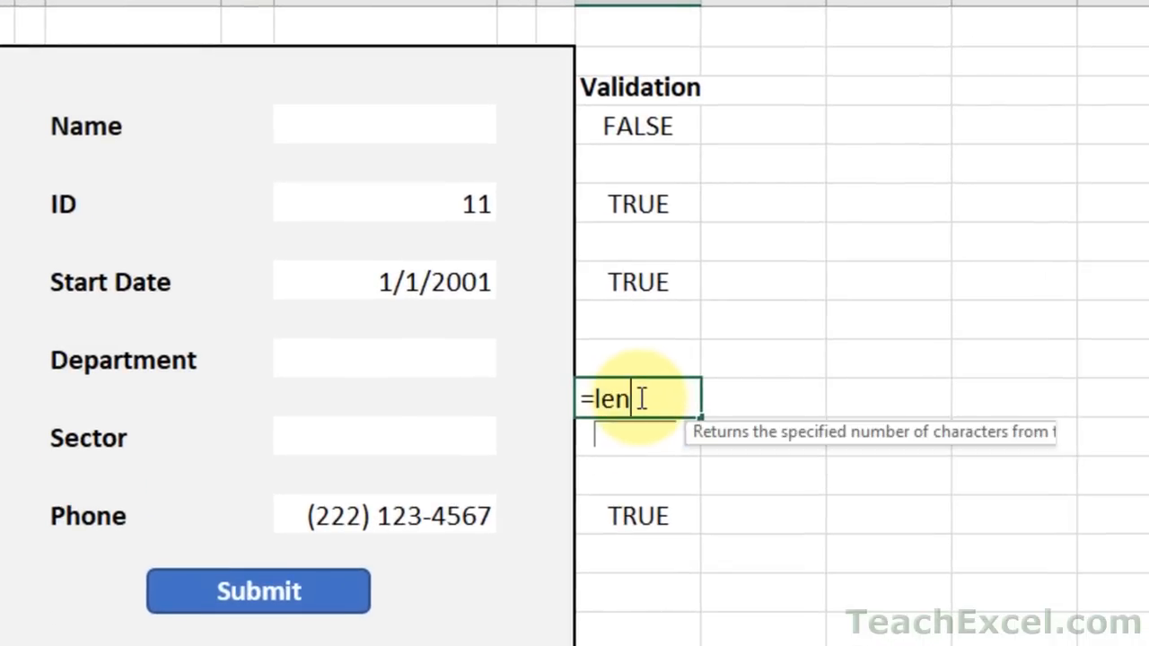
pyautogui.press('Tab')
pyautogui.click(351, 435)
pyautogui.write(')>')
pyautogui.press('BackSpace')
pyautogui.write('=3')
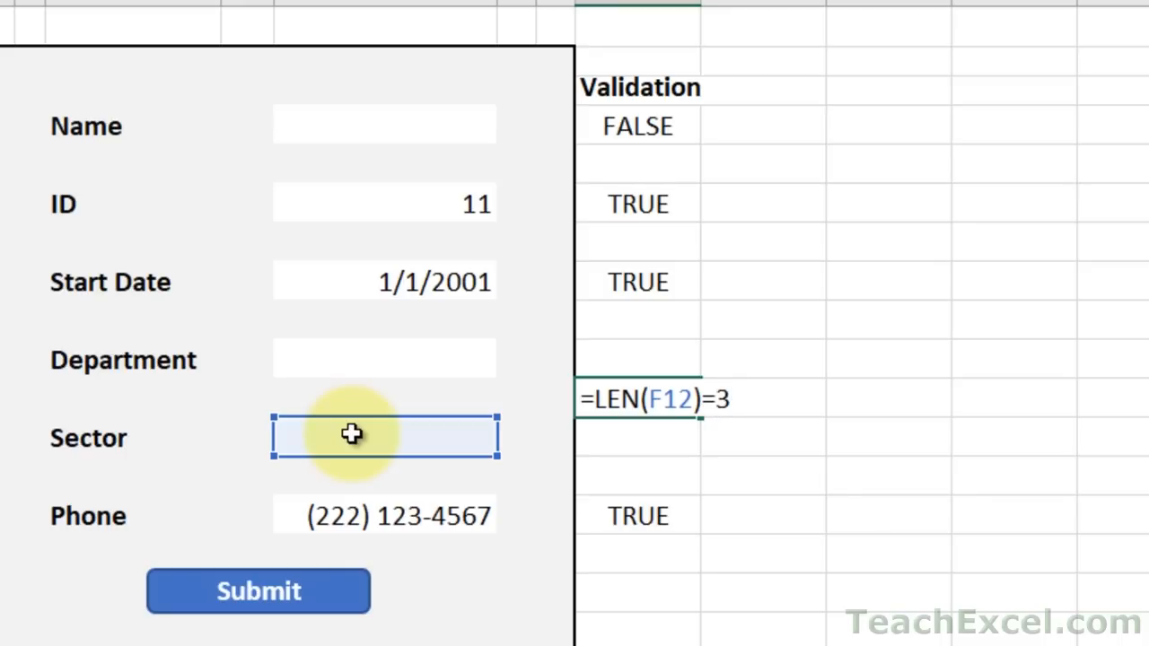
pyautogui.press('Return')
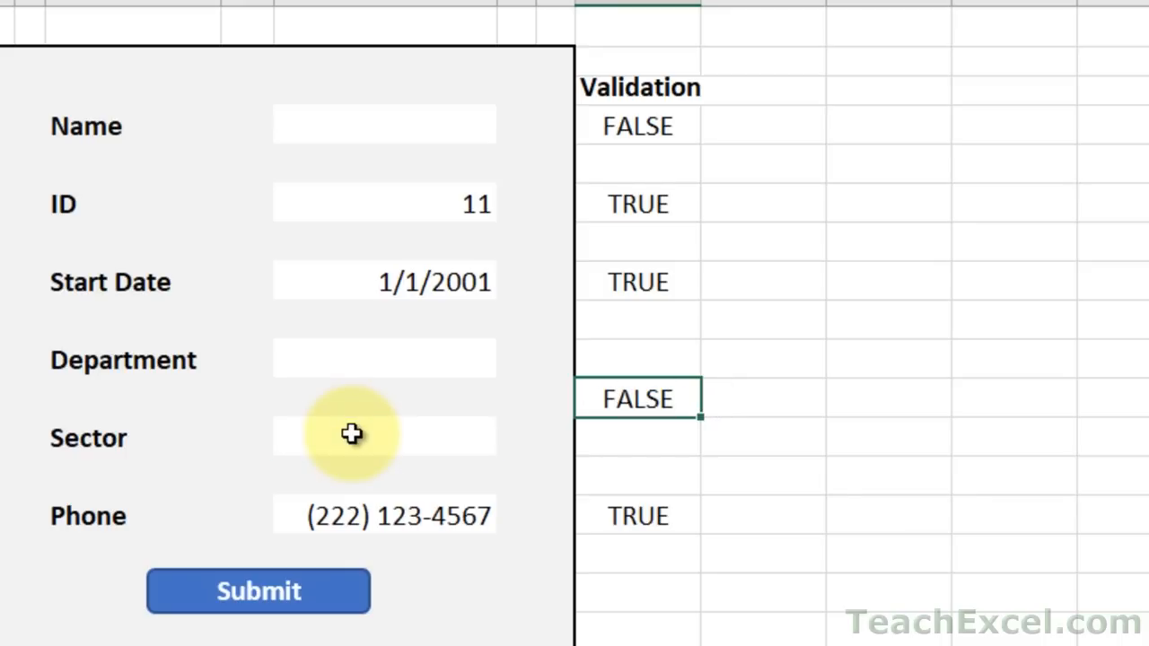
# Test the Sector length check by entering 123 in F12, replacing it with asdf, and shortening that to asd.
pyautogui.click(351, 434)
pyautogui.write('123')
pyautogui.press('Return')
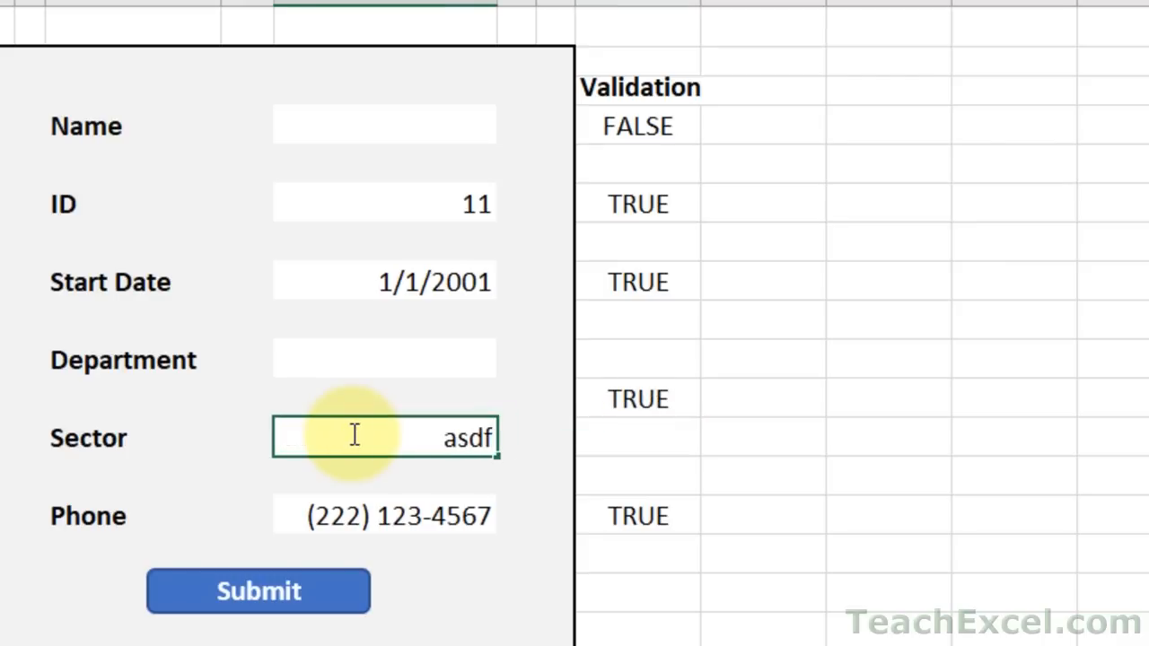
pyautogui.hotkey('ctrl', 'Return')
pyautogui.doubleClick(351, 436)
pyautogui.press('BackSpace')
pyautogui.hotkey('ctrl', 'Return')
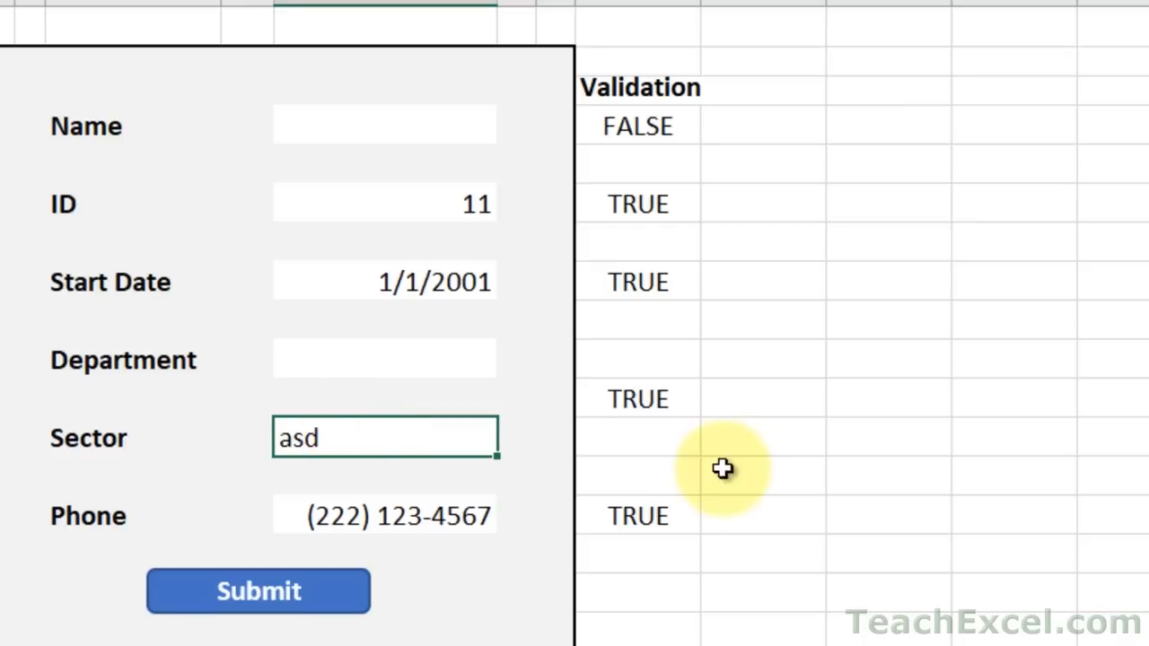
# Enter the formula =LEFT(F12,1)="A" in J11 to check that the Sector entry starts with the letter A.
pyautogui.click(734, 396)
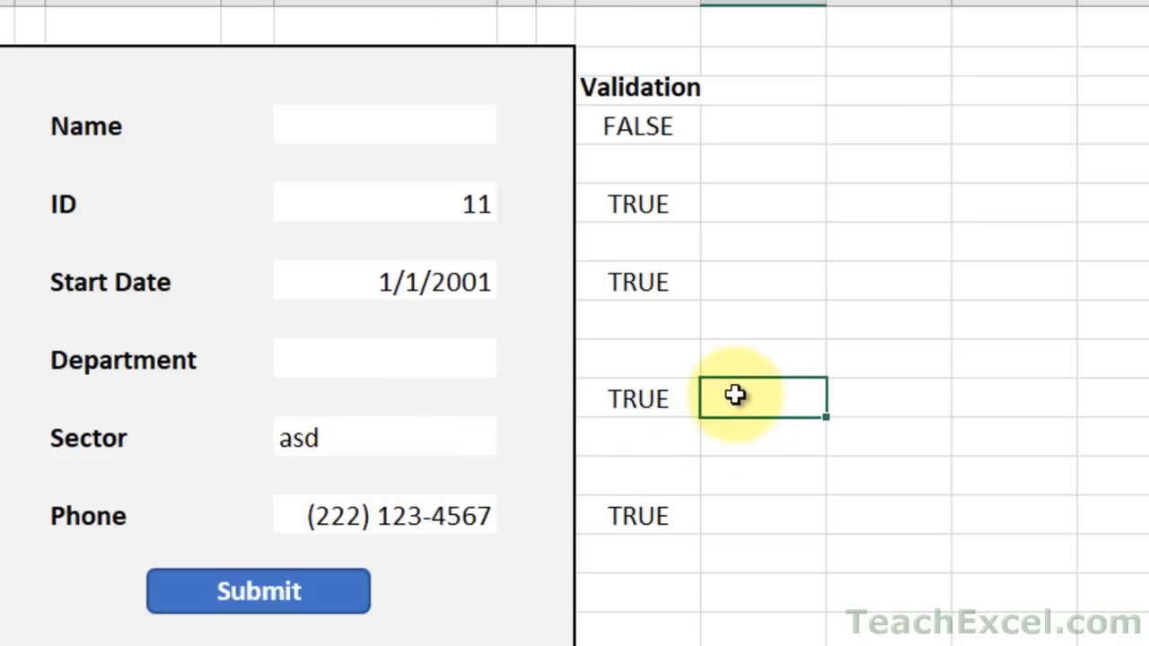
pyautogui.write('=Left')
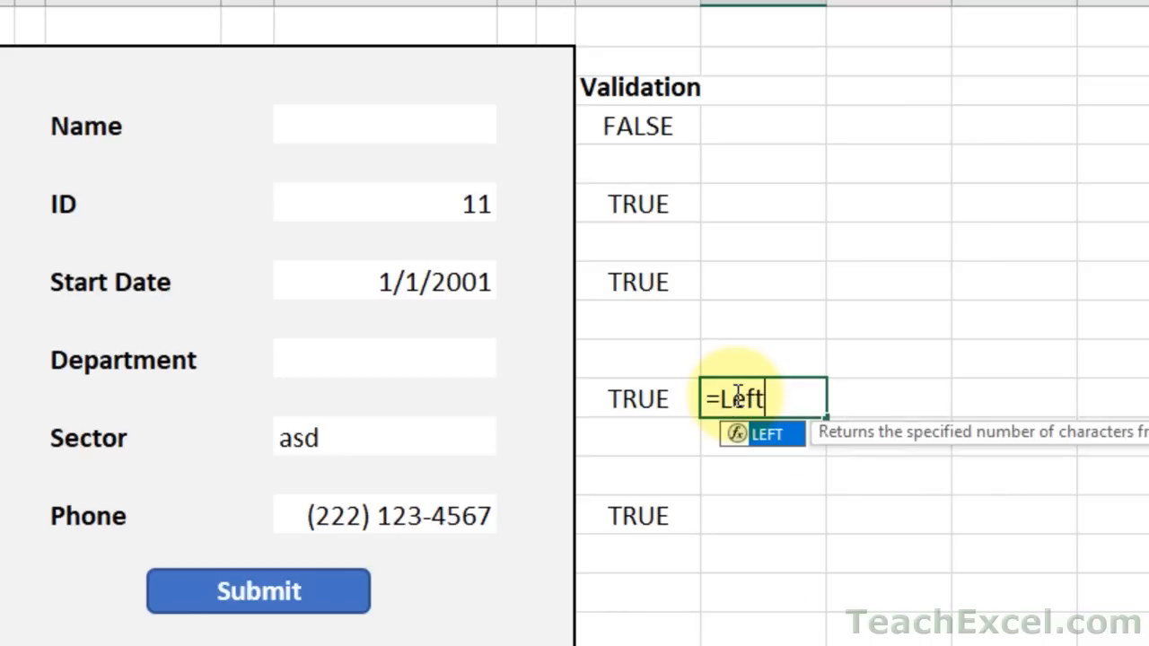
pyautogui.press('Tab')
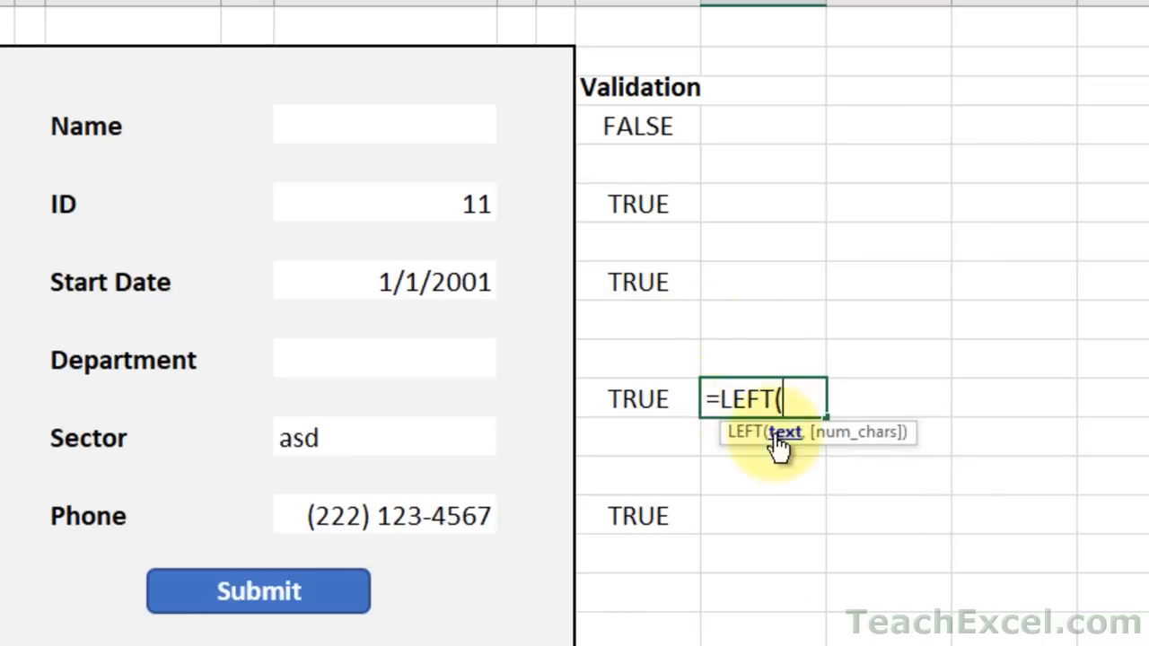
pyautogui.click(371, 438)
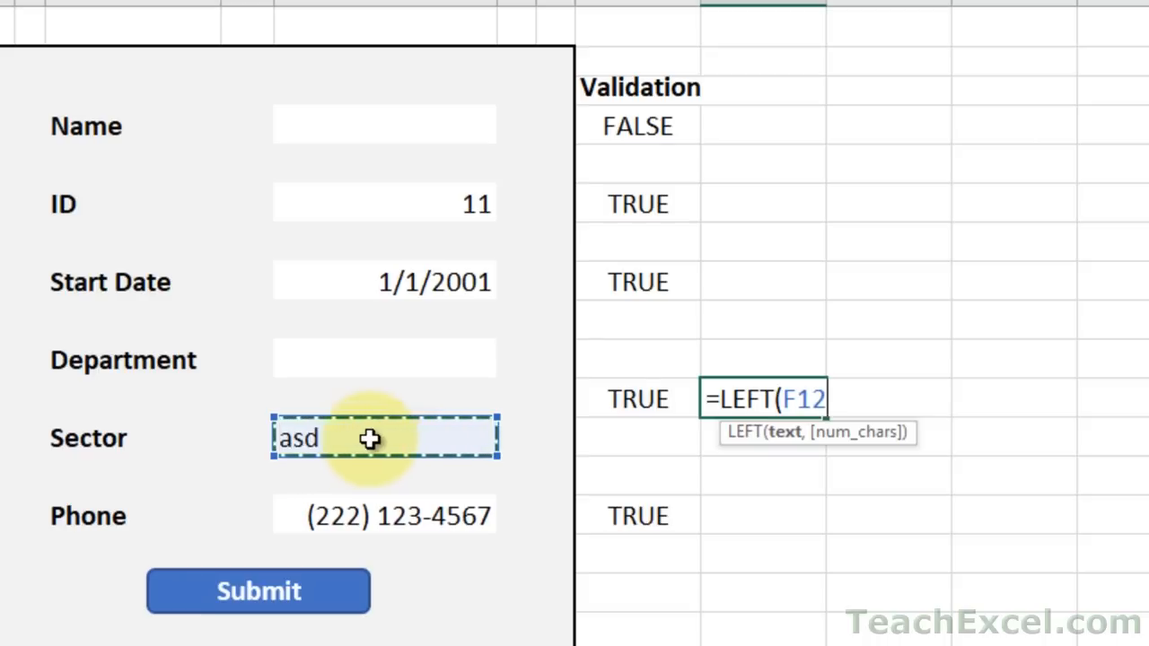
pyautogui.write(',1')
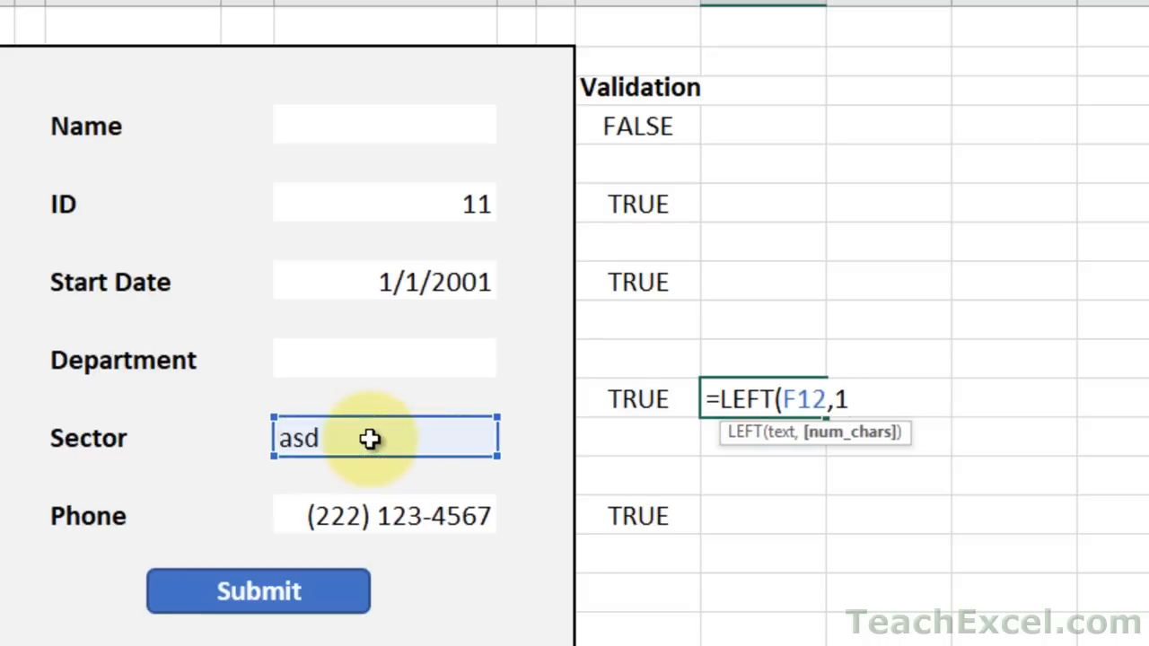
pyautogui.write(')="A"')
pyautogui.hotkey('ctrl', 'Return')
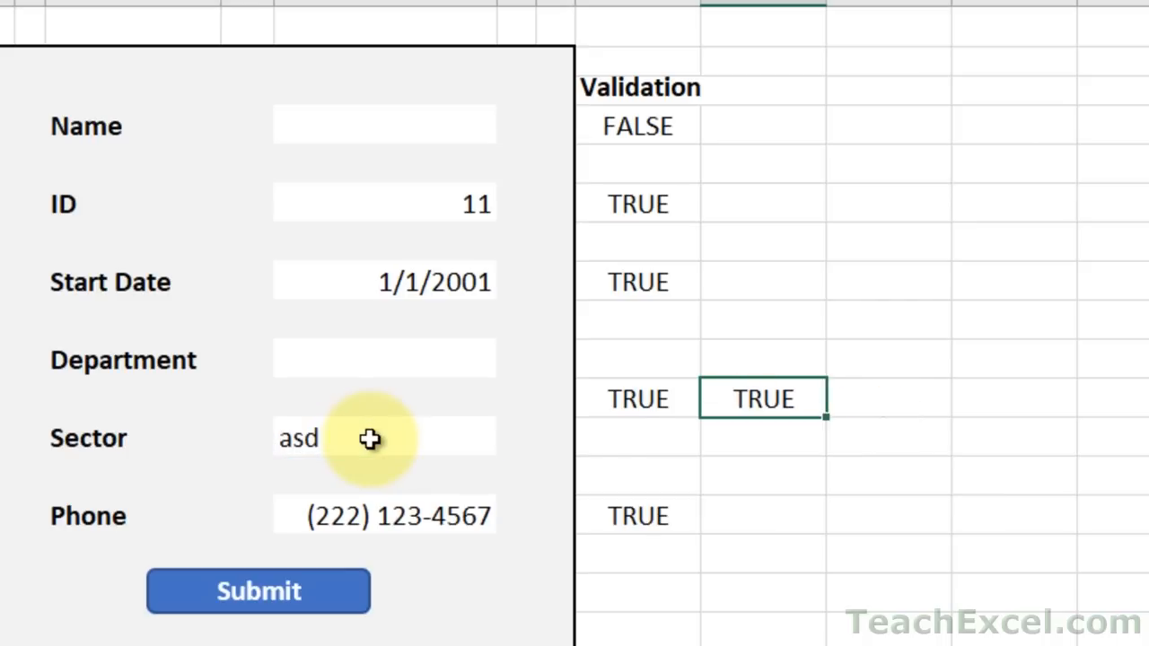
# Open the Sector entry in F12 for editing.
pyautogui.click(299, 437)
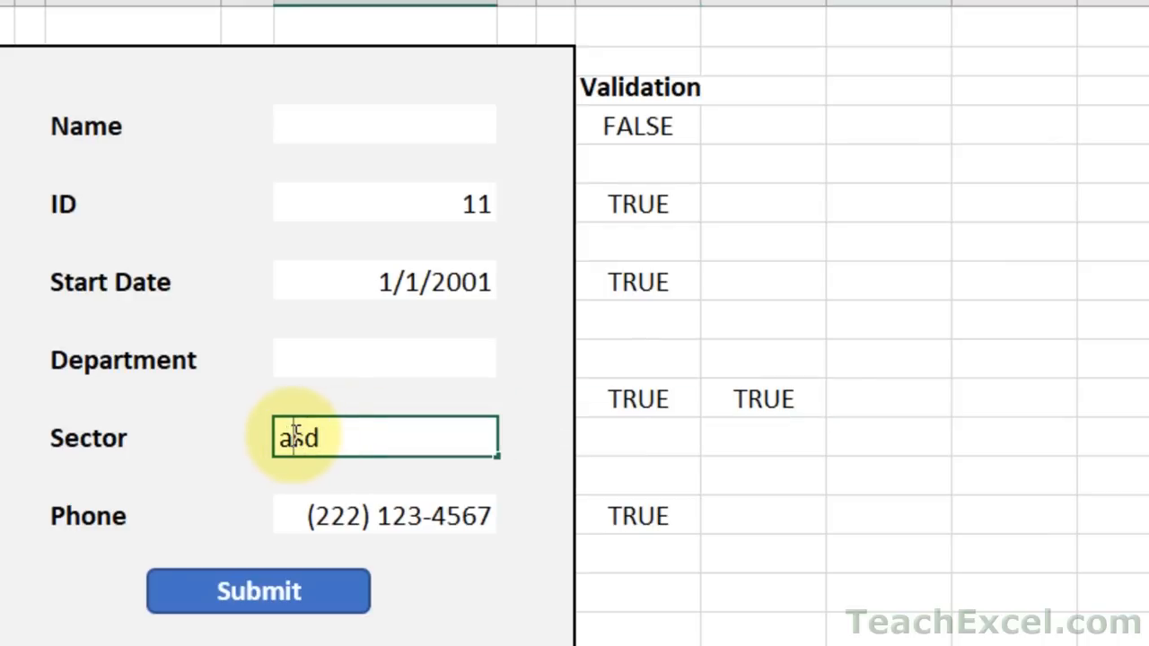
# Try the Sector entry with its first letter changed to b, and undo that change.
pyautogui.doubleClick(296, 437)
pyautogui.press('BackSpace')
pyautogui.write('b')
pyautogui.hotkey('ctrl', 'Return')
pyautogui.hotkey('ctrl', 'z')
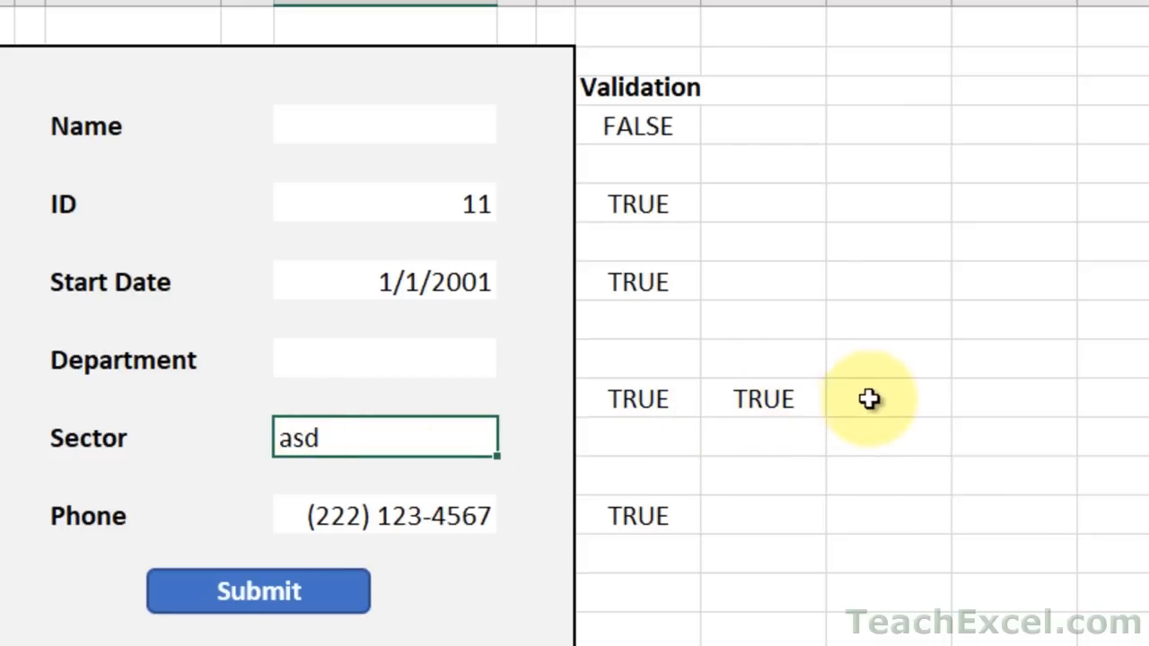
# Enter =MID(F12,2,1) in the Validation cell beside Sector to extract the second character of the entry.
pyautogui.click(650, 435)
pyautogui.doubleClick(652, 434)
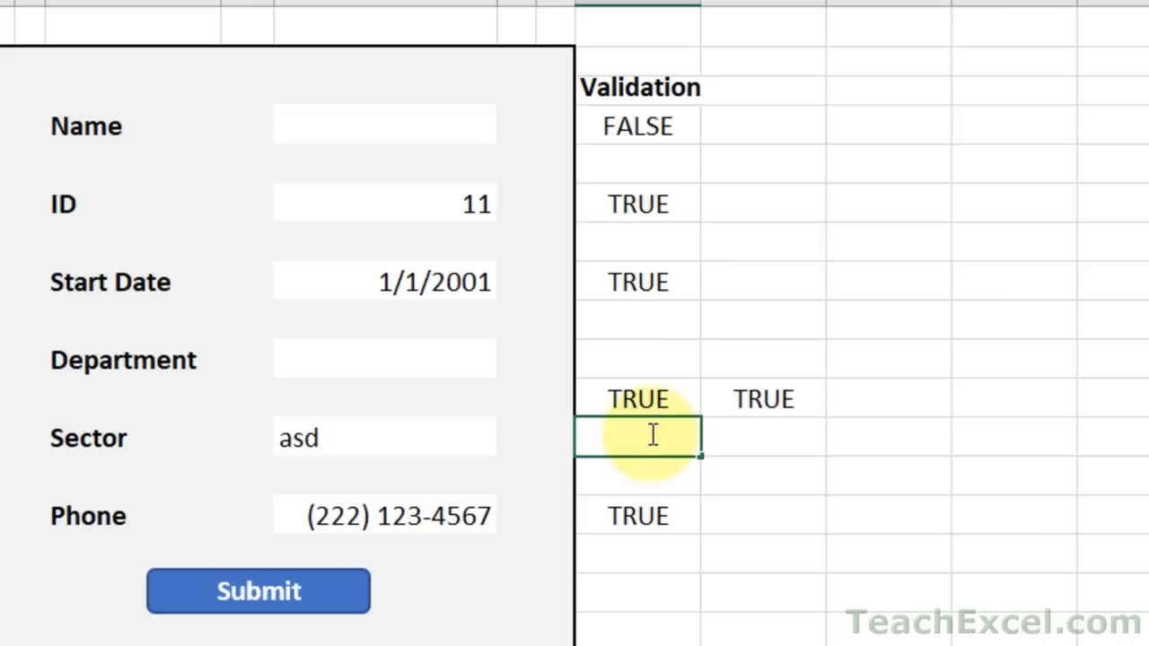
pyautogui.write('=mid')
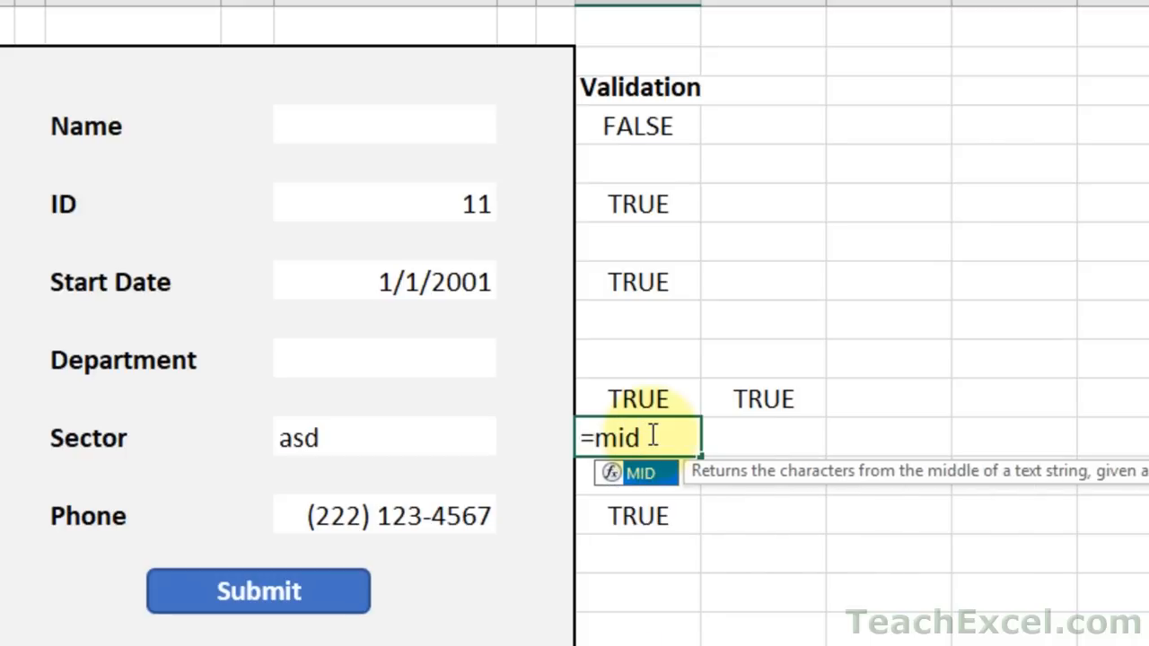
pyautogui.press('Tab')
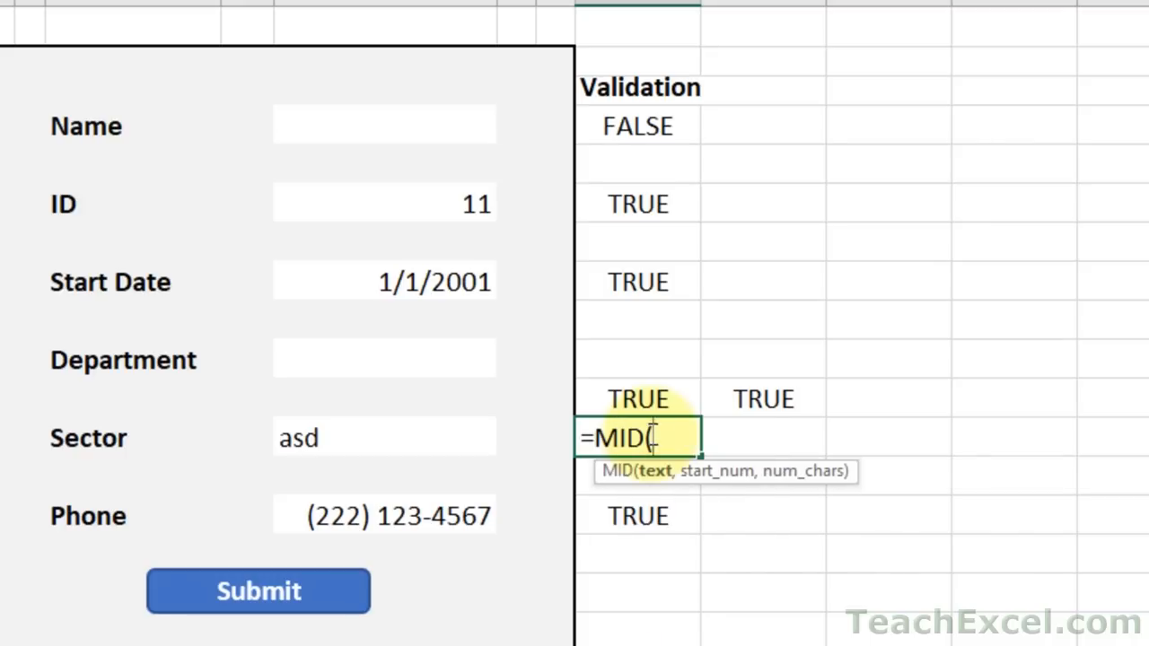
pyautogui.click(383, 437)
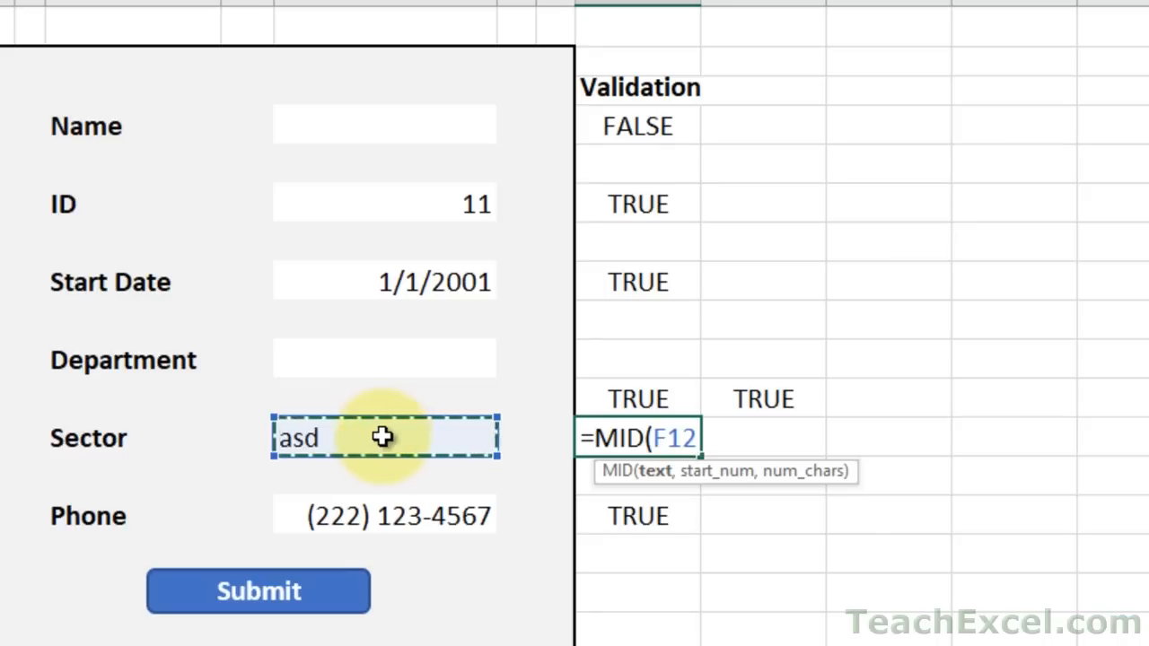
pyautogui.write(',')
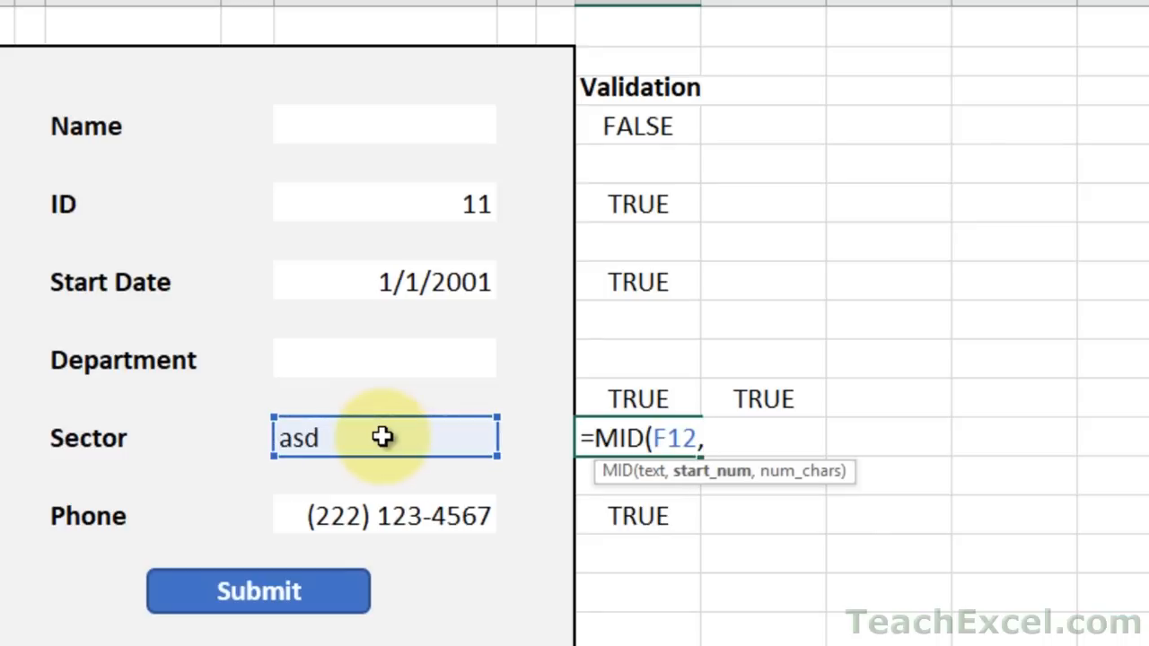
pyautogui.write('2,1')
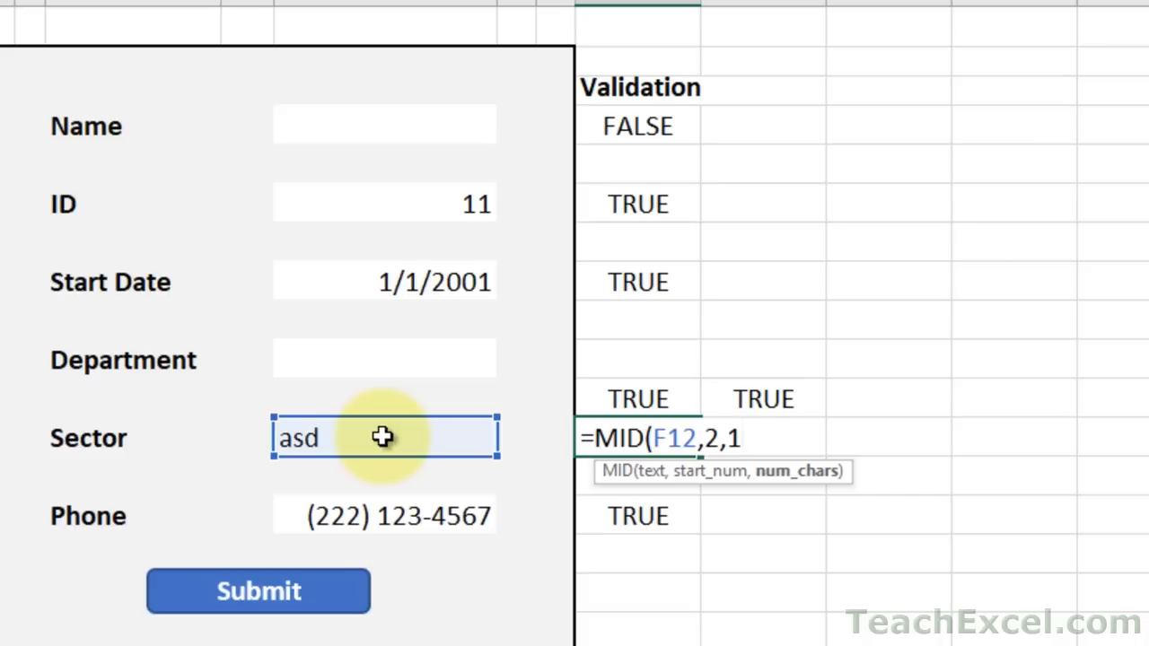
pyautogui.write(')')
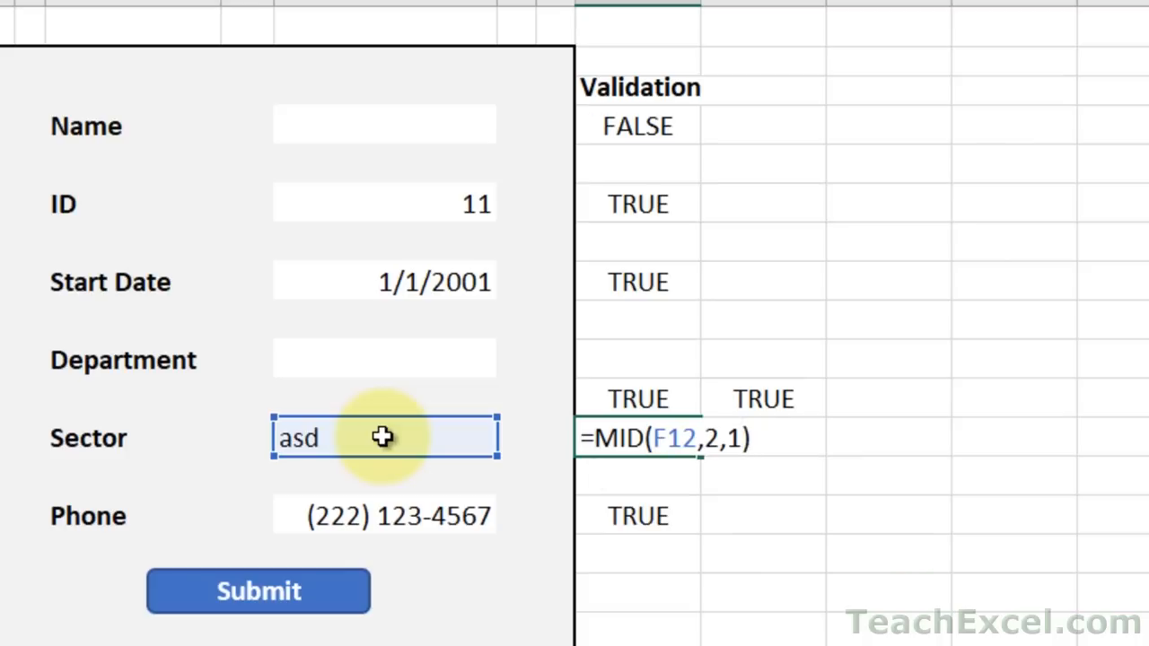
pyautogui.hotkey('ctrl', 'Return')
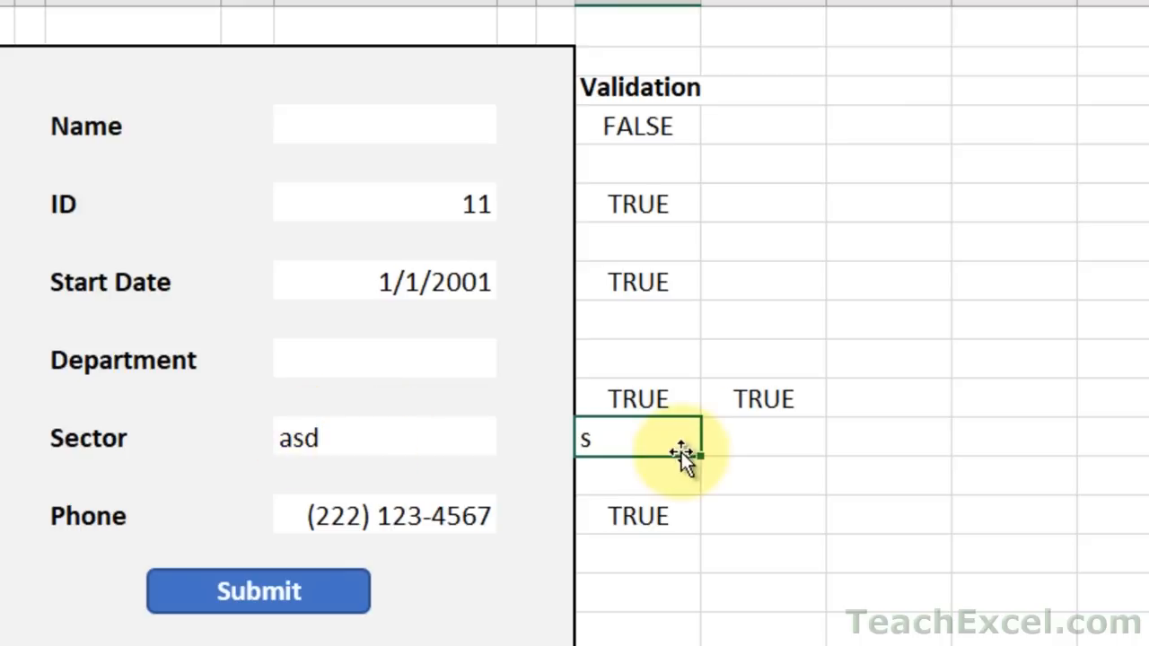
# Extend the Sector MID formula to test for a hyphen, making it =MID(F12,2,1)="-".
pyautogui.doubleClick(660, 441)
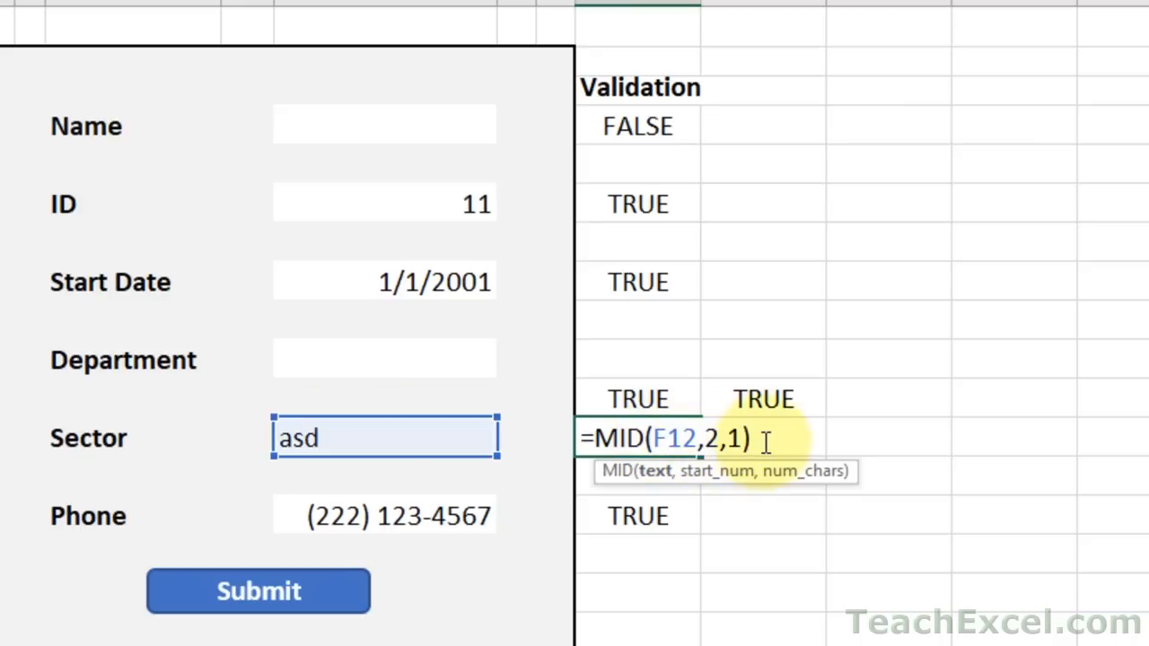
pyautogui.write('="')
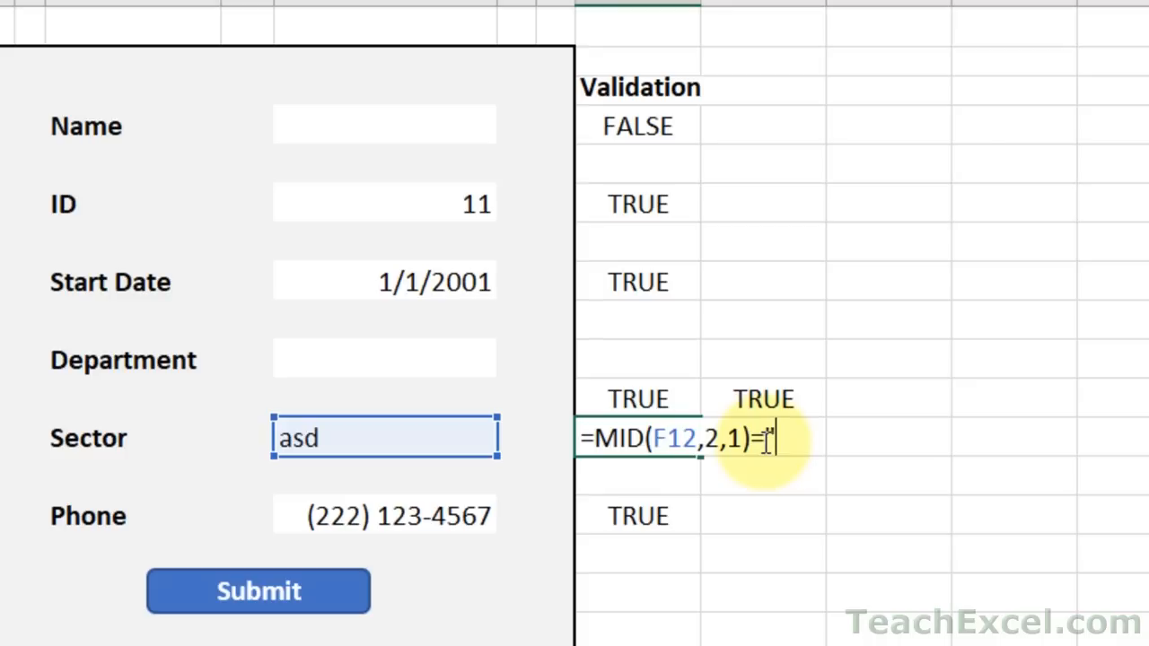
pyautogui.write('-"')
pyautogui.hotkey('ctrl', 'Return')
# Replace the middle character of the Sector entry with a hyphen so it reads a-d.
pyautogui.click(308, 438)
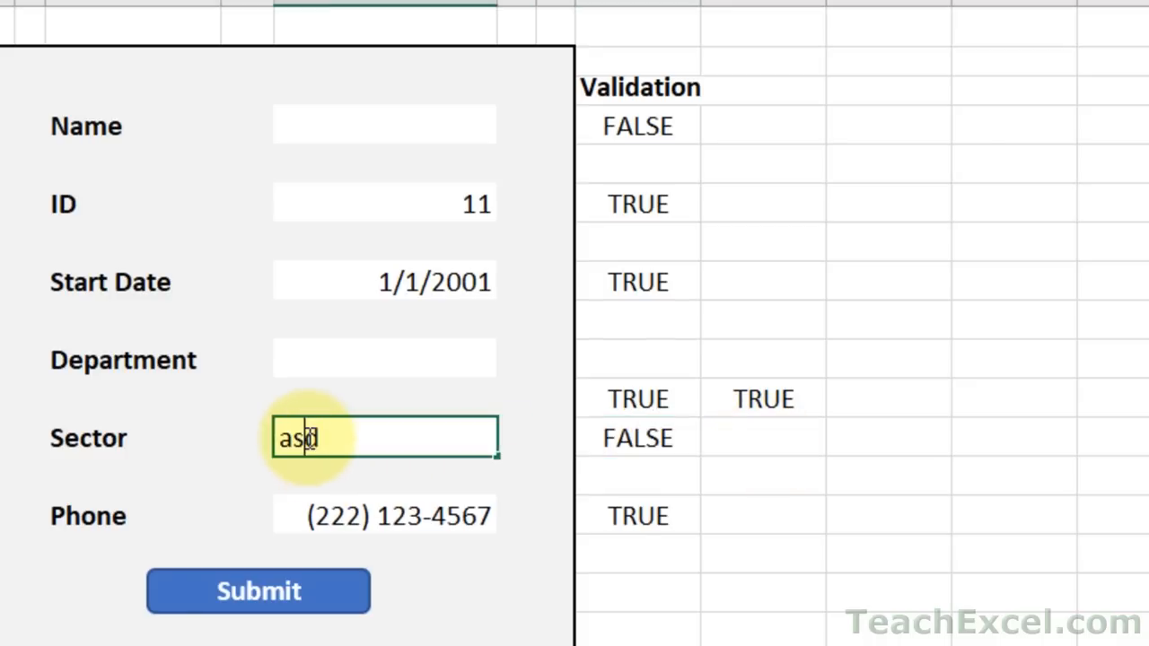
pyautogui.doubleClick(308, 437)
pyautogui.press('BackSpace')
pyautogui.write('-')
pyautogui.hotkey('ctrl', 'Return')
# Enter =RIGHT(F12) in J12, beside the Sector hyphen check, to extract the entry's last character.
pyautogui.press('Right')
pyautogui.press('Right')
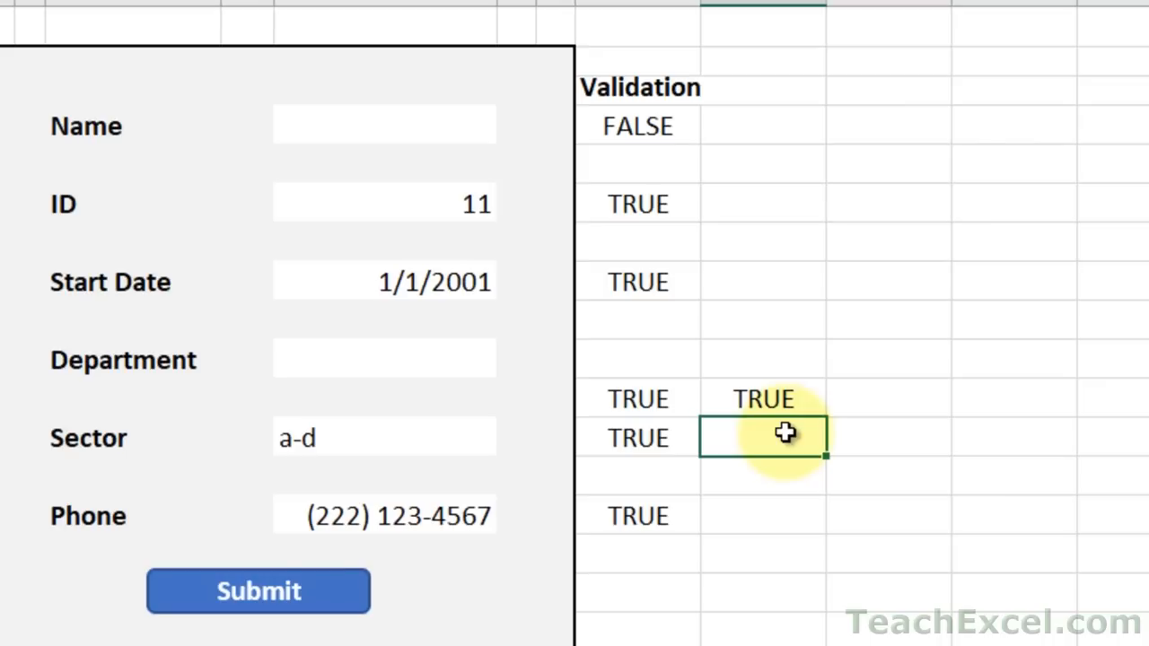
pyautogui.write('=right')
pyautogui.press('Tab')
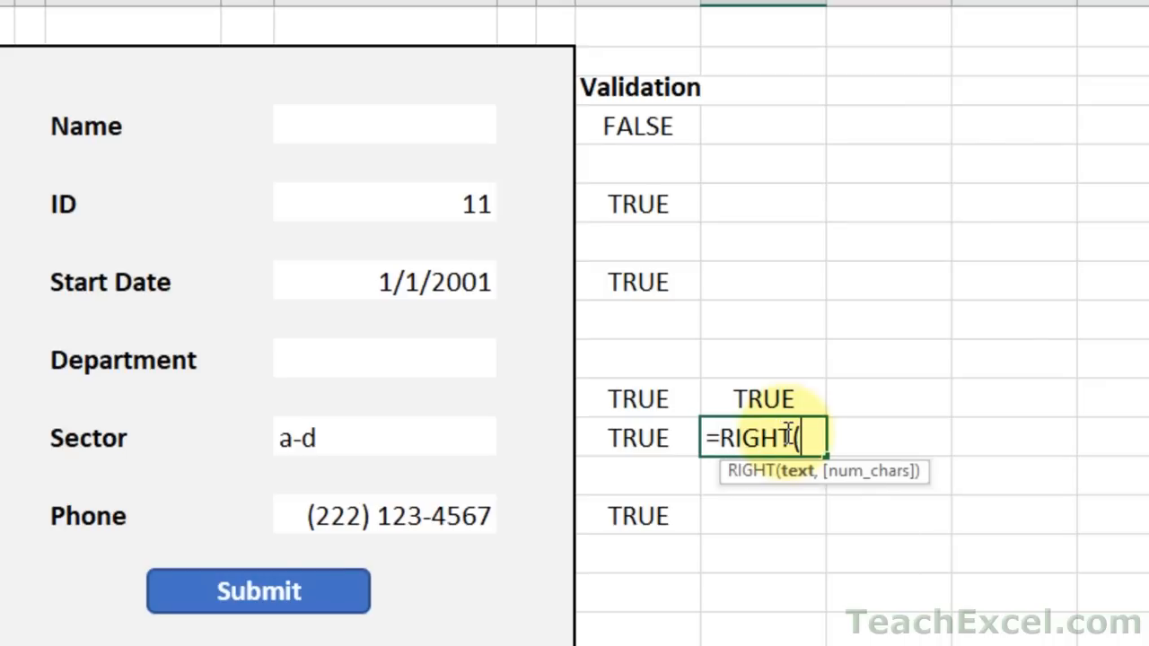
pyautogui.click(460, 435)
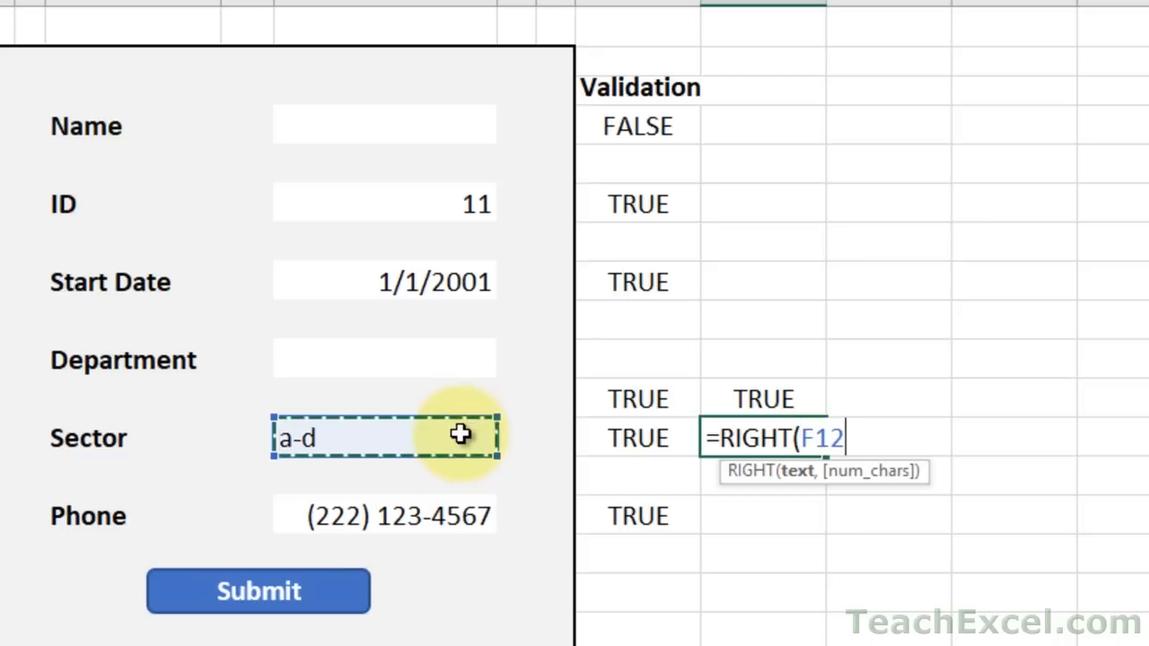
pyautogui.write(',1')
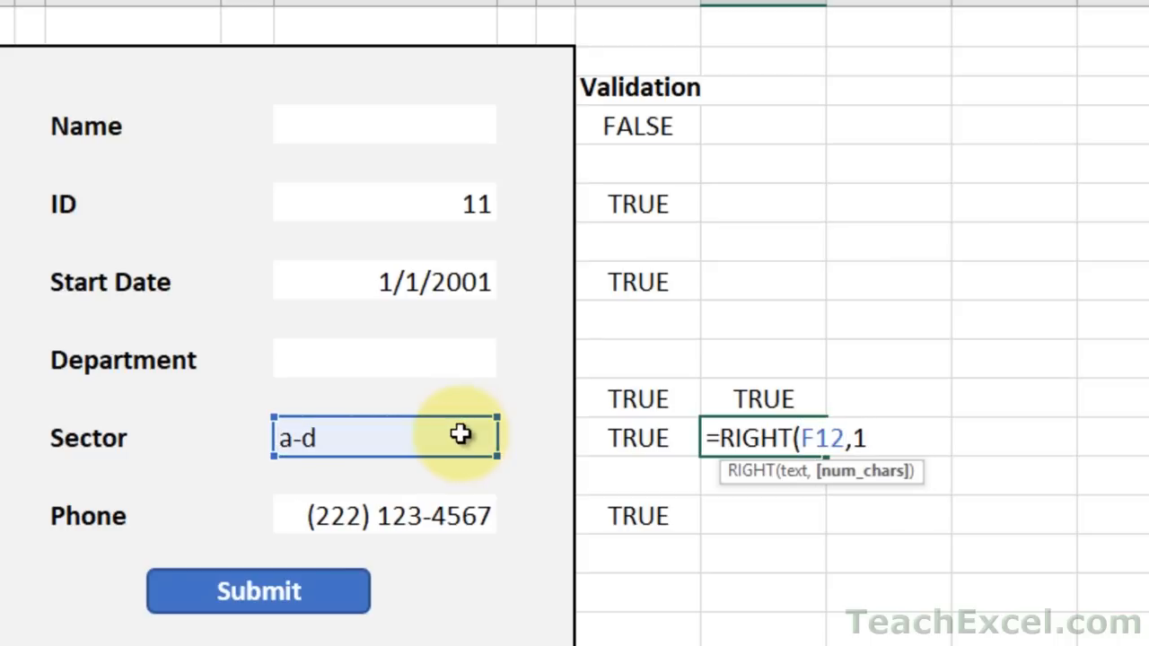
pyautogui.press('BackSpace')
pyautogui.press('BackSpace')
pyautogui.write(')')
pyautogui.hotkey('ctrl', 'Return')
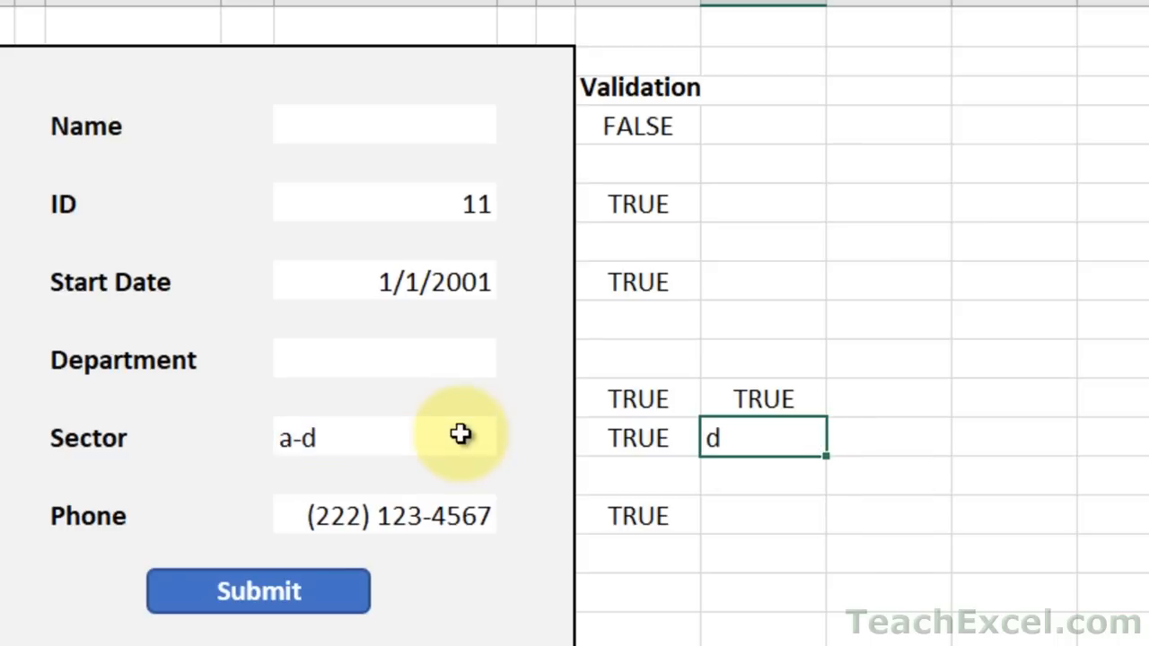
# Add an explicit character count of 1 to the formula in J12, making it =RIGHT(F12,1).
pyautogui.doubleClick(770, 438)
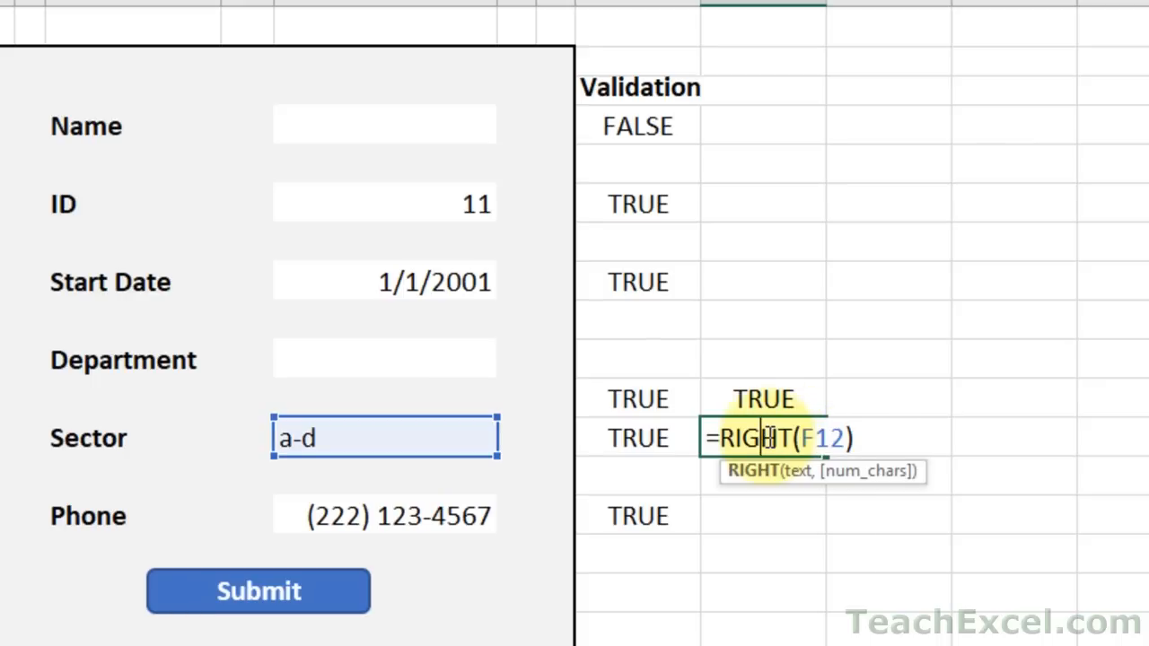
pyautogui.click(841, 439)
pyautogui.write(',1')
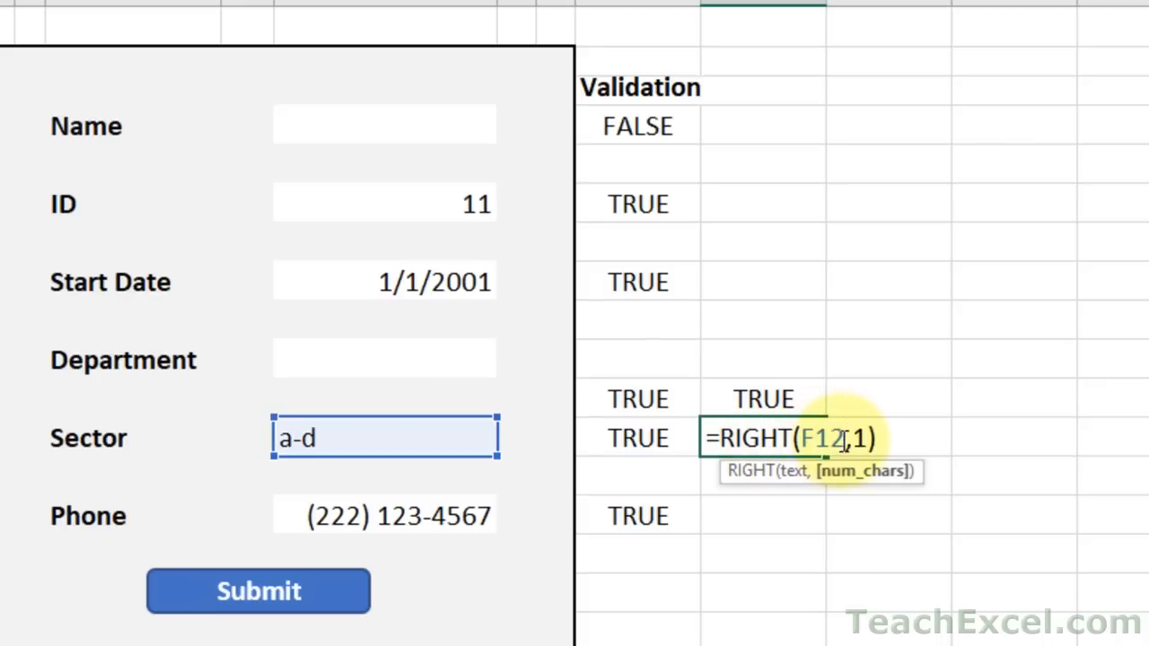
pyautogui.hotkey('ctrl', 'Return')
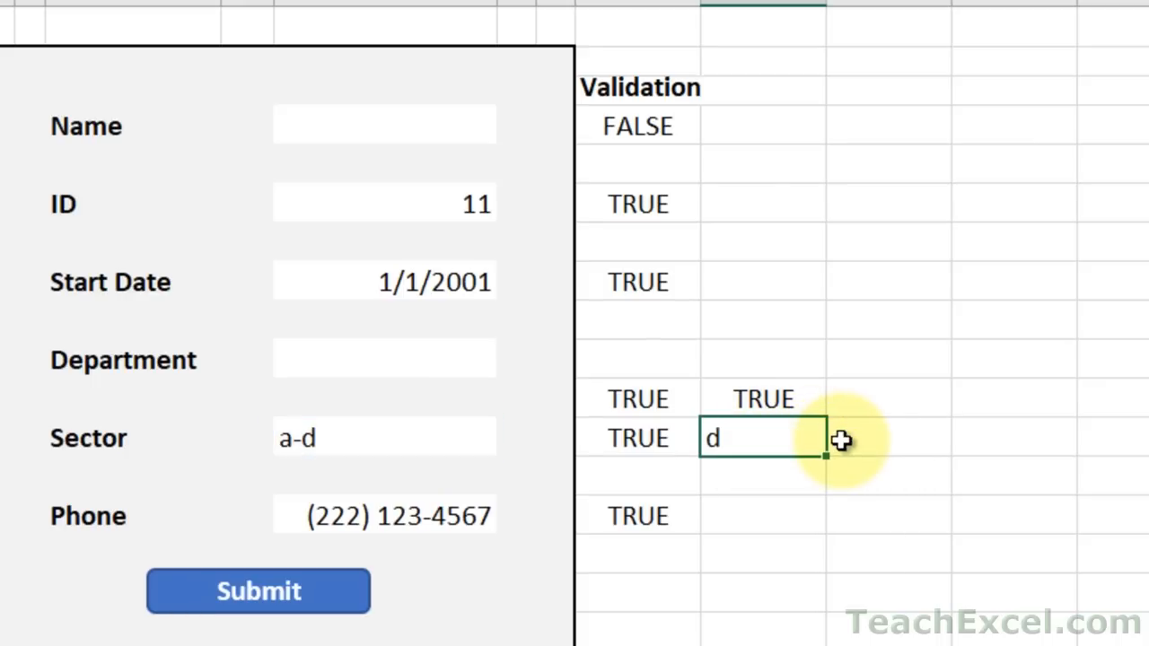
# Change the last character of the Sector entry to 3 so it reads a-3.
pyautogui.doubleClick(358, 437)
pyautogui.press('BackSpace')
pyautogui.write('3')
pyautogui.hotkey('ctrl', 'Return')
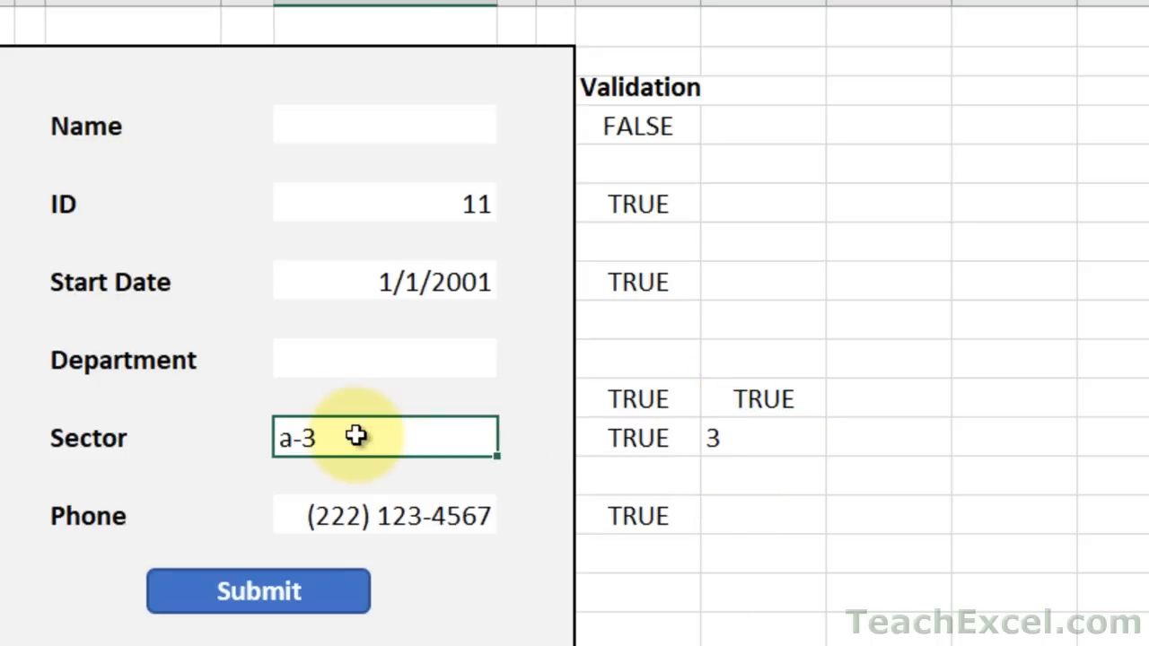
# Wrap the RIGHT formula in J12 in a number test, making it =ISNUMBER(RIGHT(F12,1)).
pyautogui.doubleClick(778, 437)
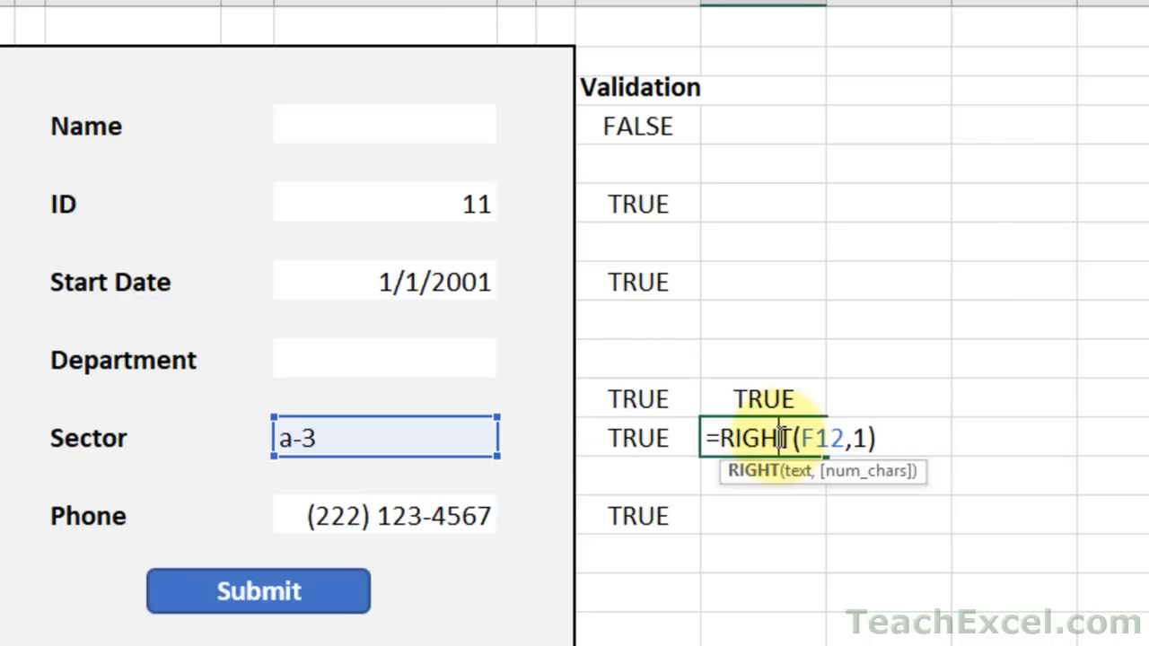
pyautogui.click(720, 437)
pyautogui.write('isnum')
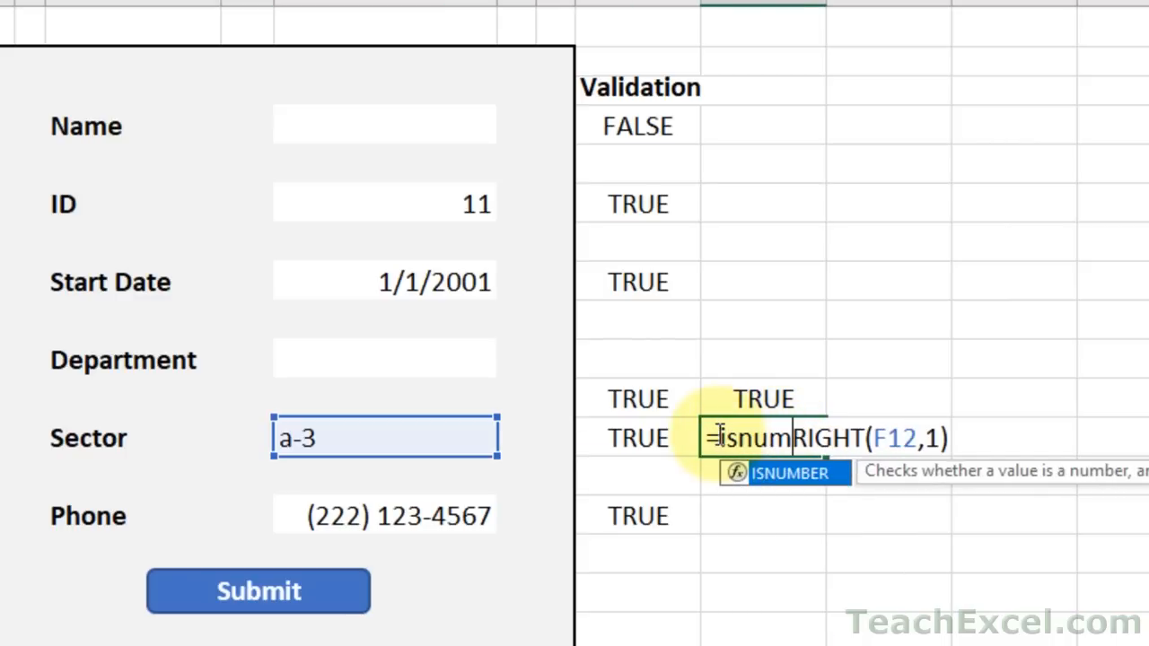
pyautogui.press('Tab')
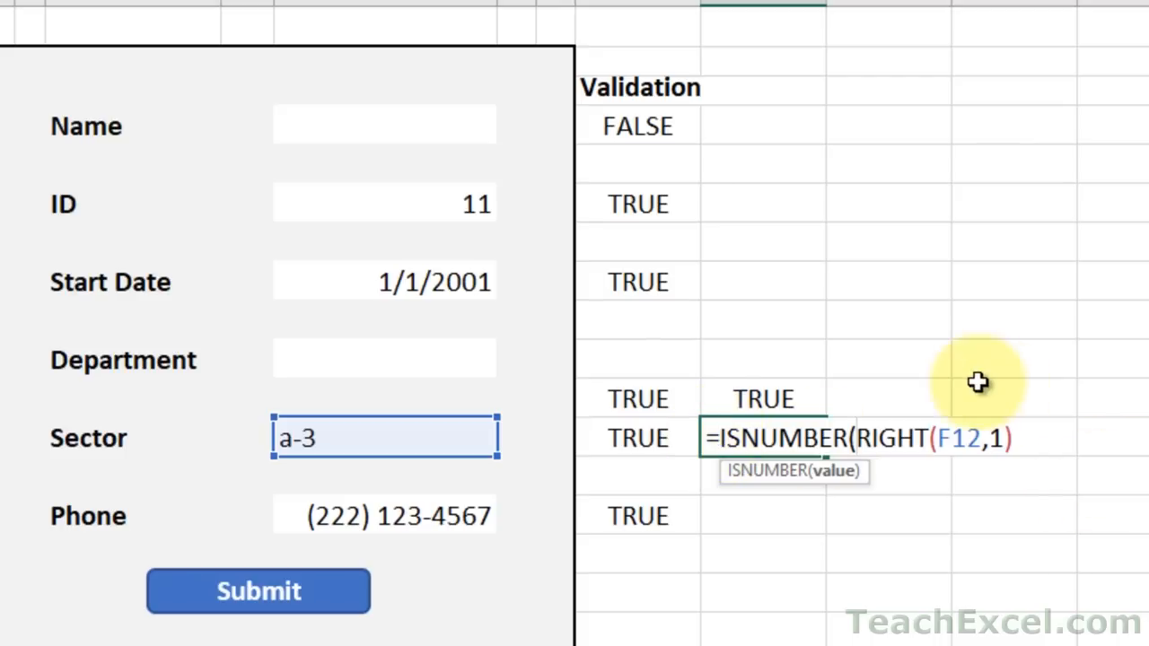
pyautogui.click(1028, 437)
pyautogui.write(')')
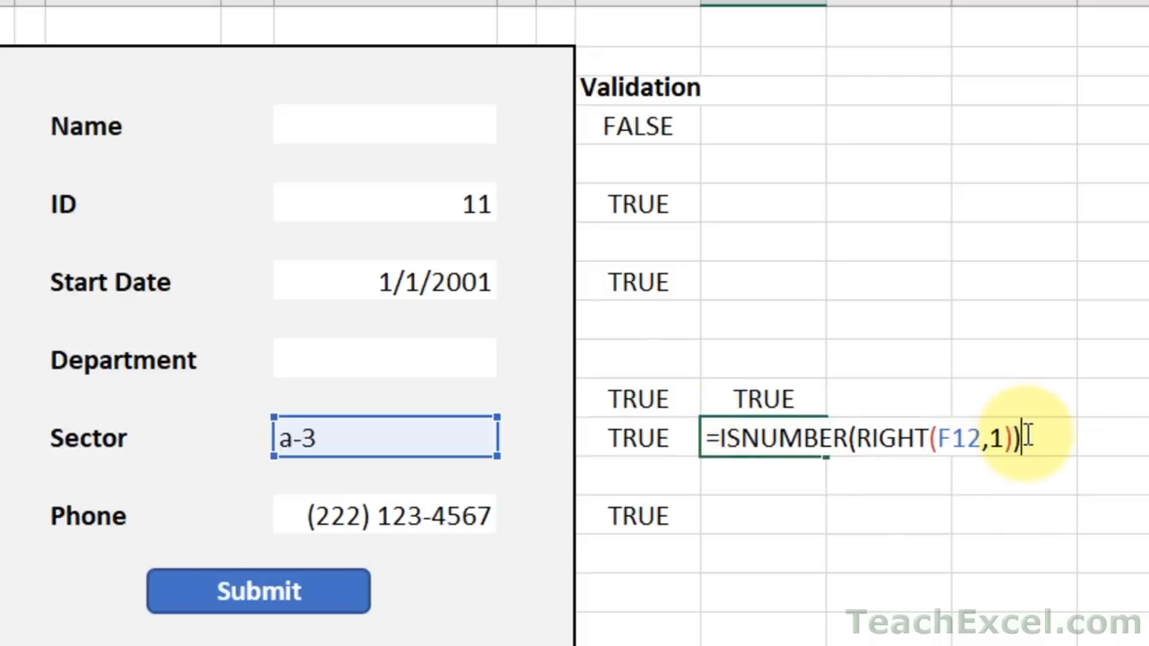
pyautogui.hotkey('ctrl', 'Return')
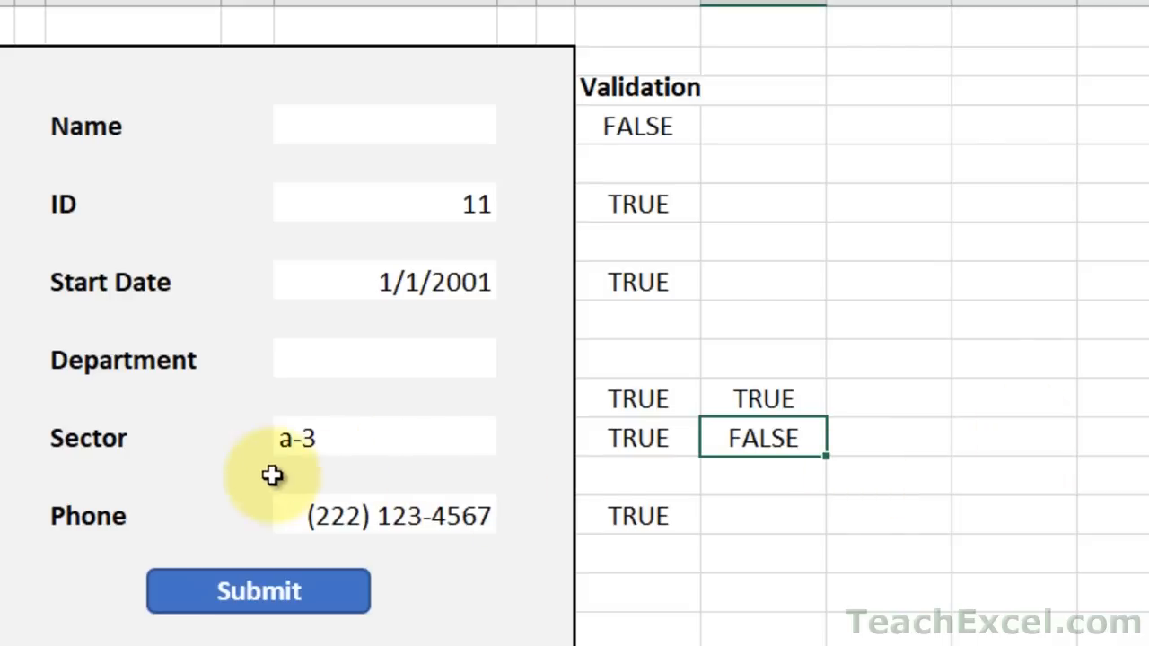
# Try 123 as the Sector entry, and undo that change.
pyautogui.doubleClick(305, 437)
pyautogui.press('BackSpace')
pyautogui.press('BackSpace')
pyautogui.write('123')
pyautogui.hotkey('ctrl', 'Return')
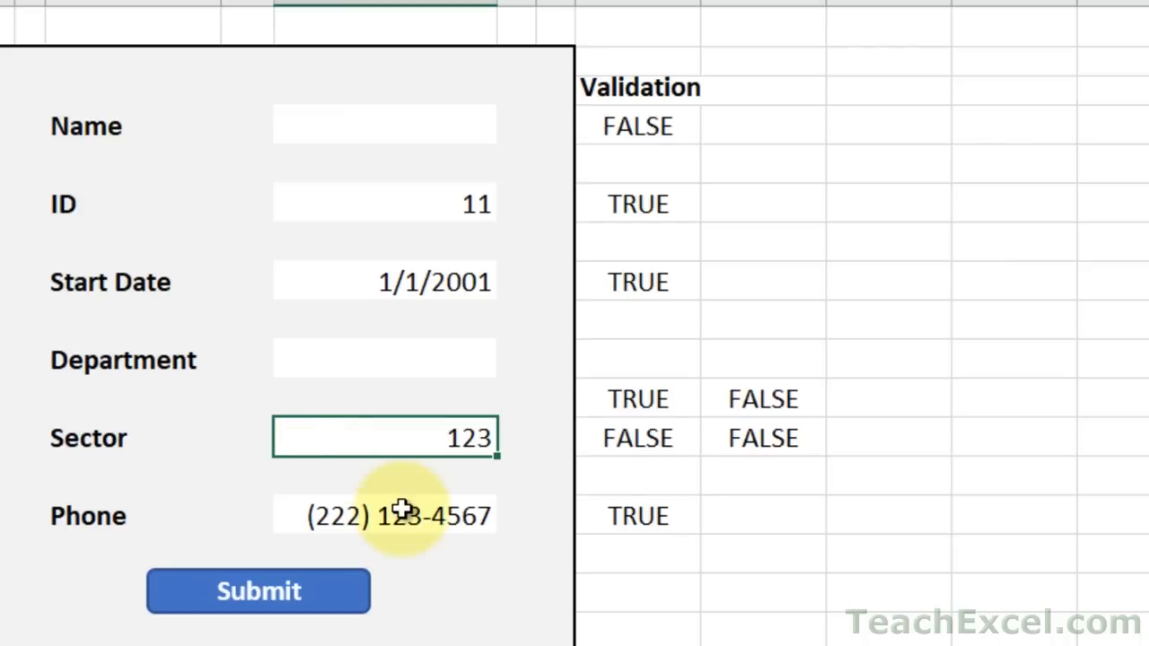
pyautogui.hotkey('ctrl', 'z')
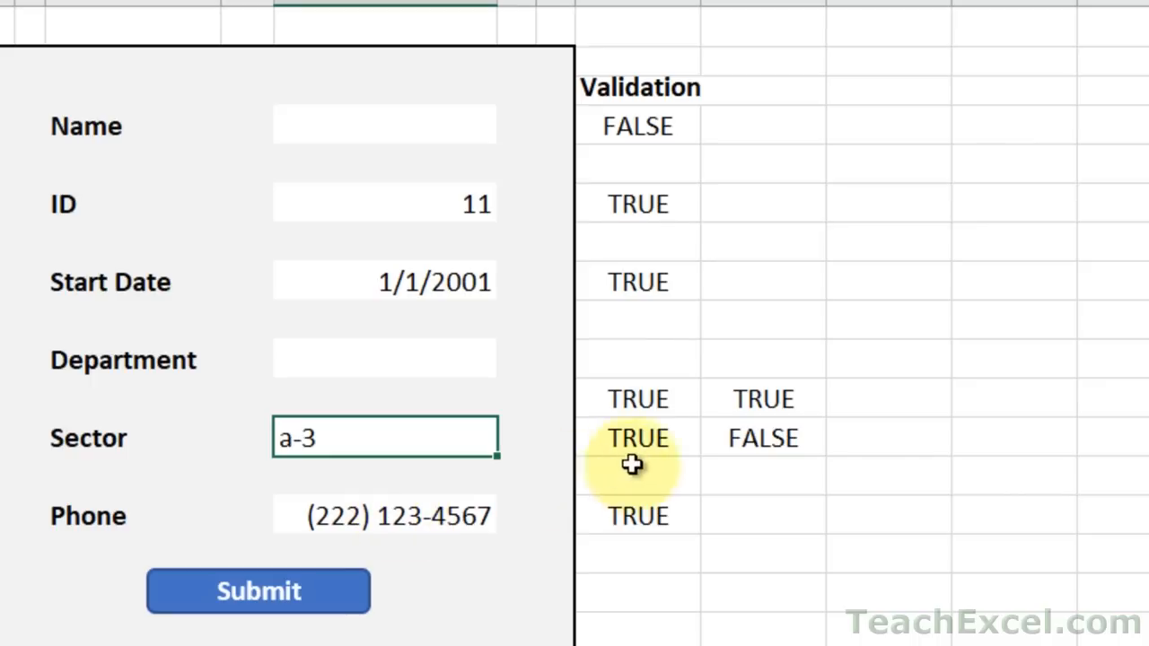
# Remove the ISNUMBER wrapper from the formula in J12, leaving =RIGHT(F12,1).
pyautogui.doubleClick(735, 440)
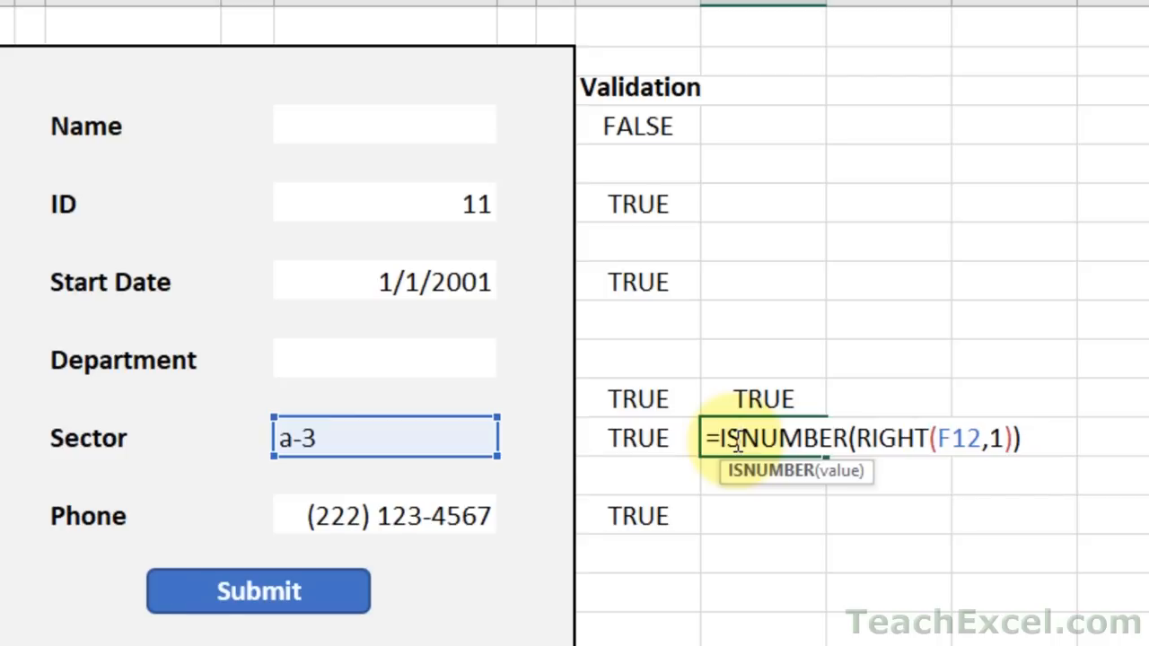
pyautogui.click(857, 438)
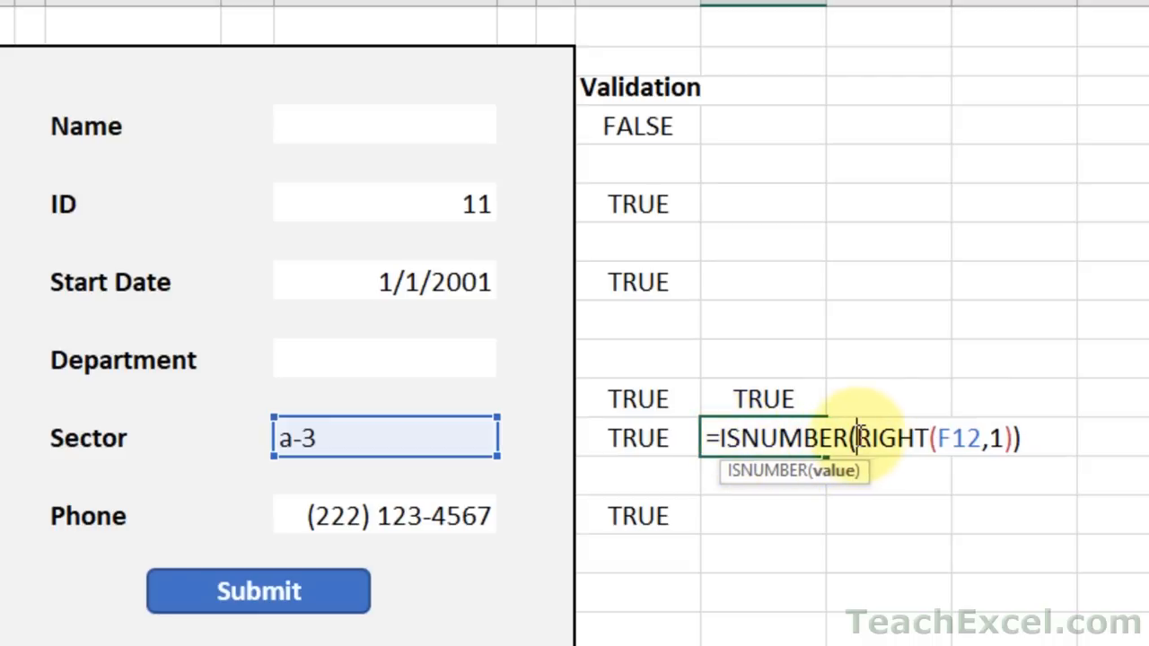
pyautogui.press('BackSpace')
pyautogui.press('BackSpace')
pyautogui.press('BackSpace')
pyautogui.press('BackSpace')
pyautogui.press('BackSpace')
pyautogui.press('BackSpace')
pyautogui.press('BackSpace')
pyautogui.press('BackSpace')
pyautogui.press('BackSpace')
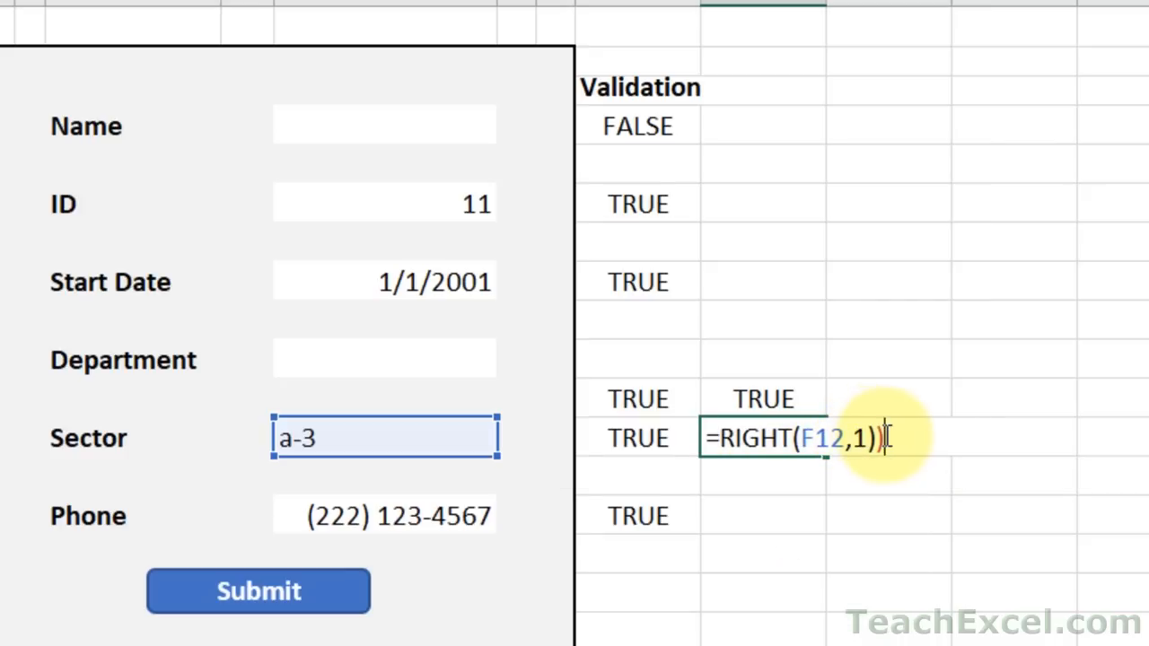
pyautogui.click(887, 438)
# Enter =NUMBERVALUE(J12) in K12 to convert the extracted Sector character to a number.
pyautogui.write('=number')
pyautogui.press('Tab')
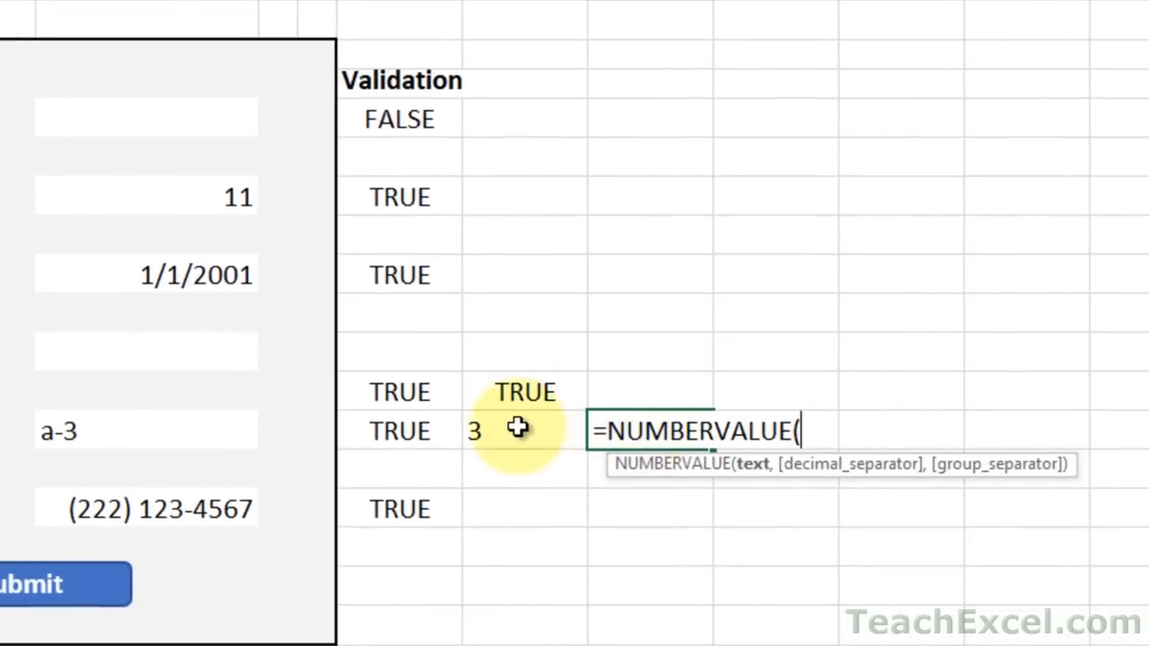
pyautogui.click(518, 428)
pyautogui.write(')')
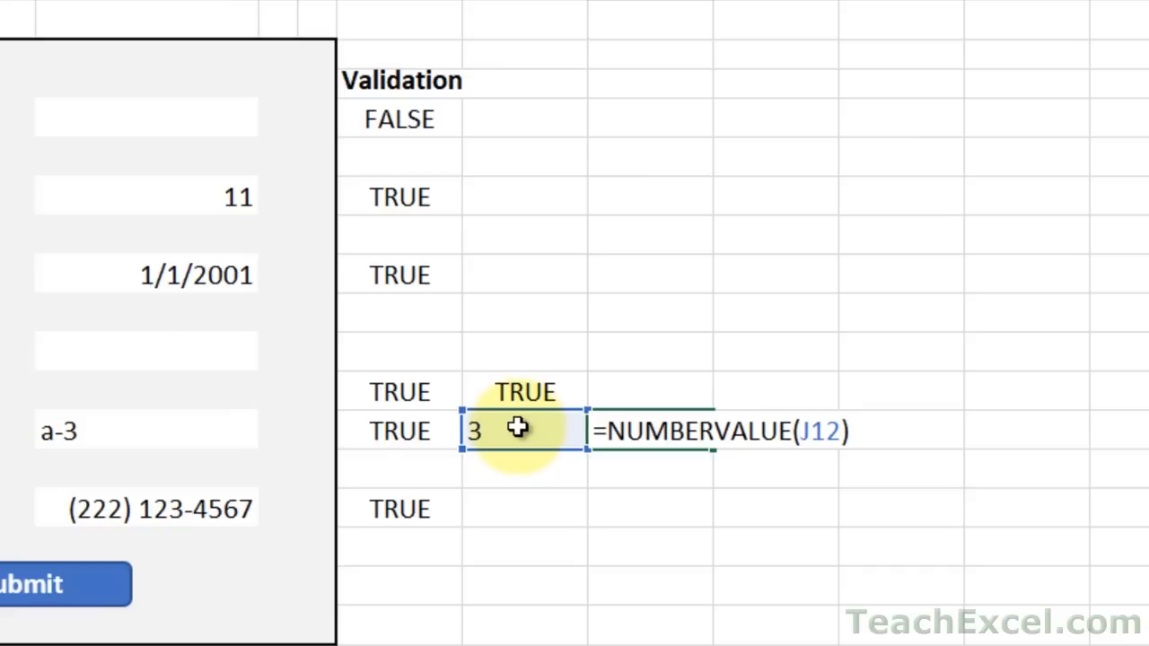
pyautogui.press('Tab')
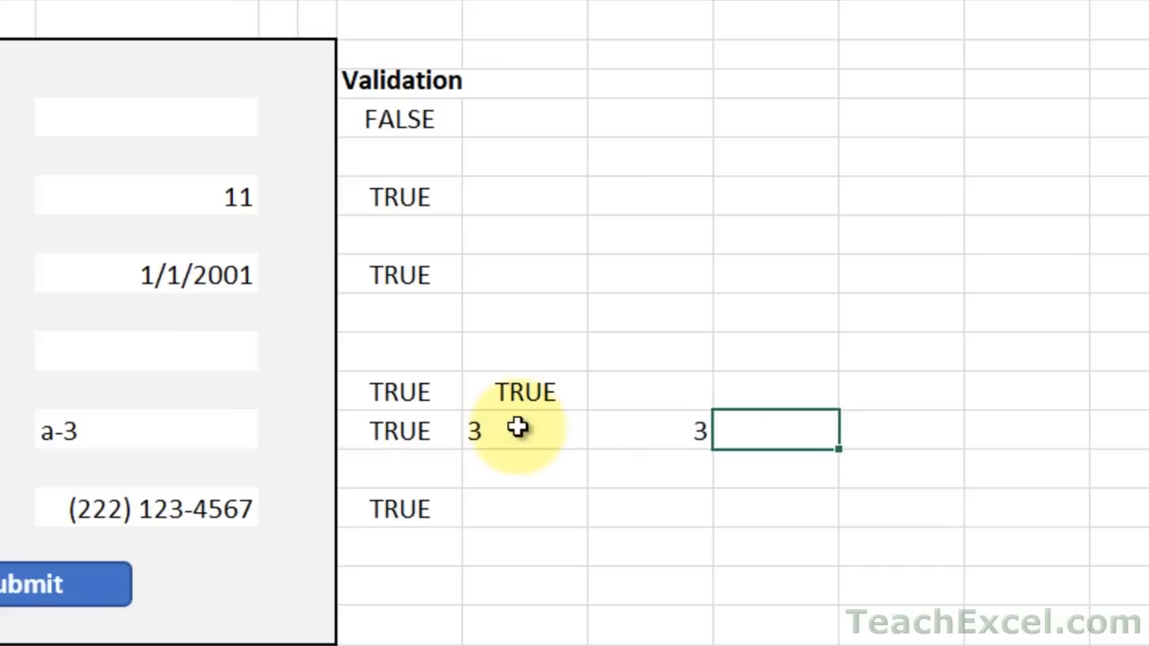
# Enter =ISNUMBER(K12) in L12 to test whether the converted Sector character is a number.
pyautogui.write('=isnu')
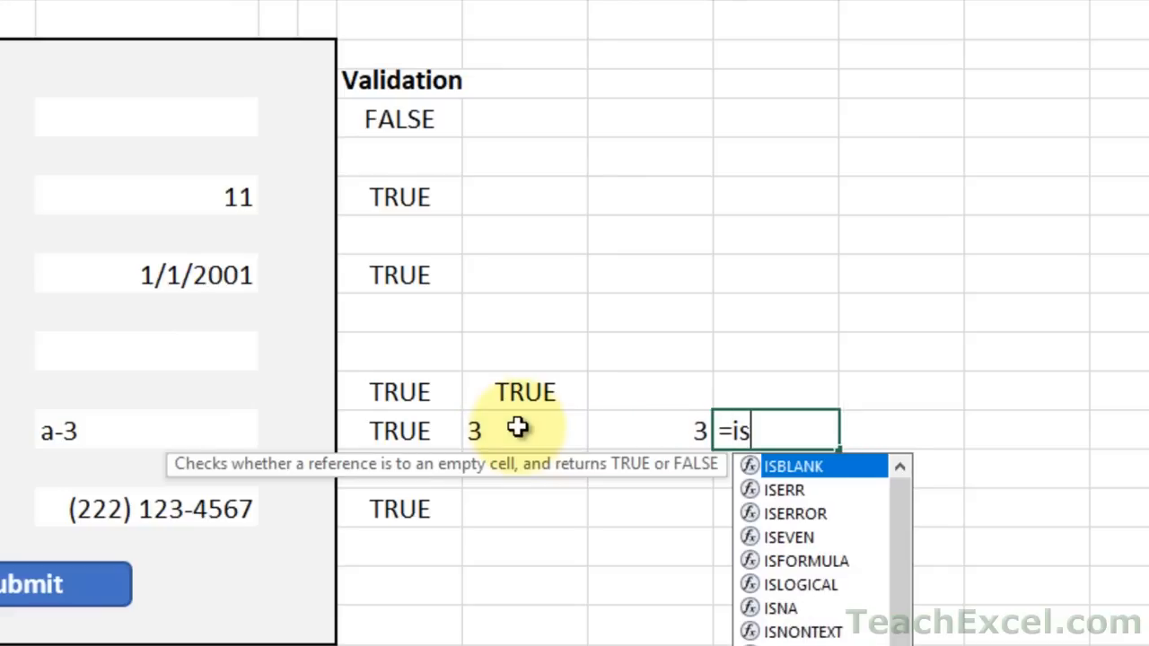
pyautogui.press('Tab')
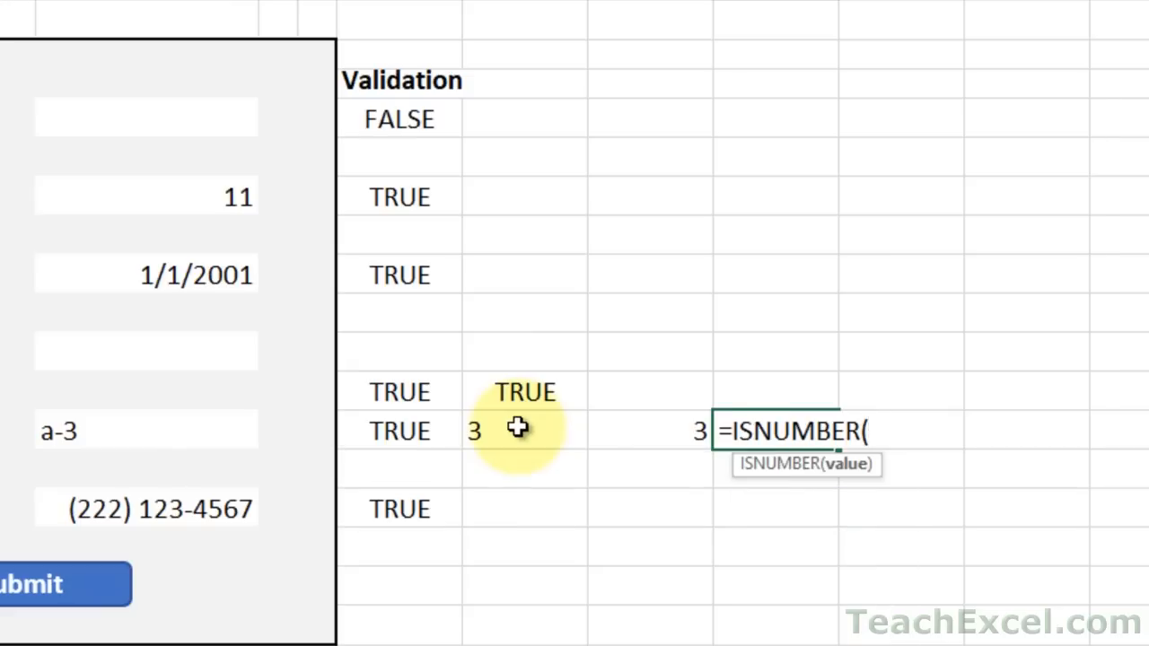
pyautogui.press('Left')
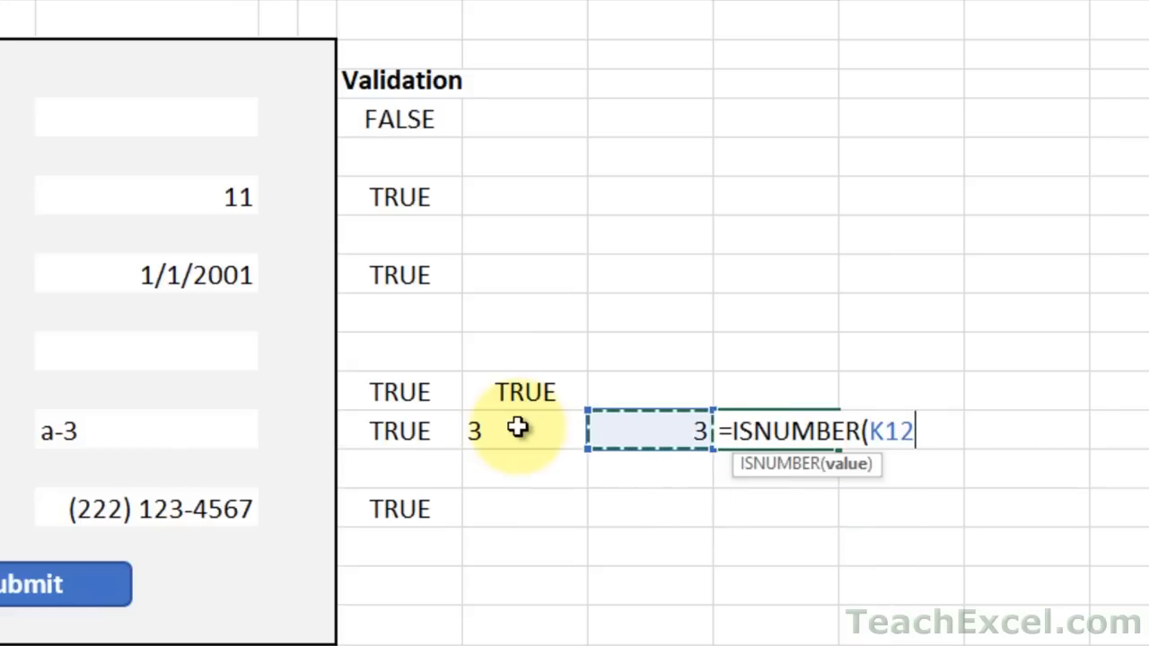
pyautogui.hotkey('ctrl', 'Return')
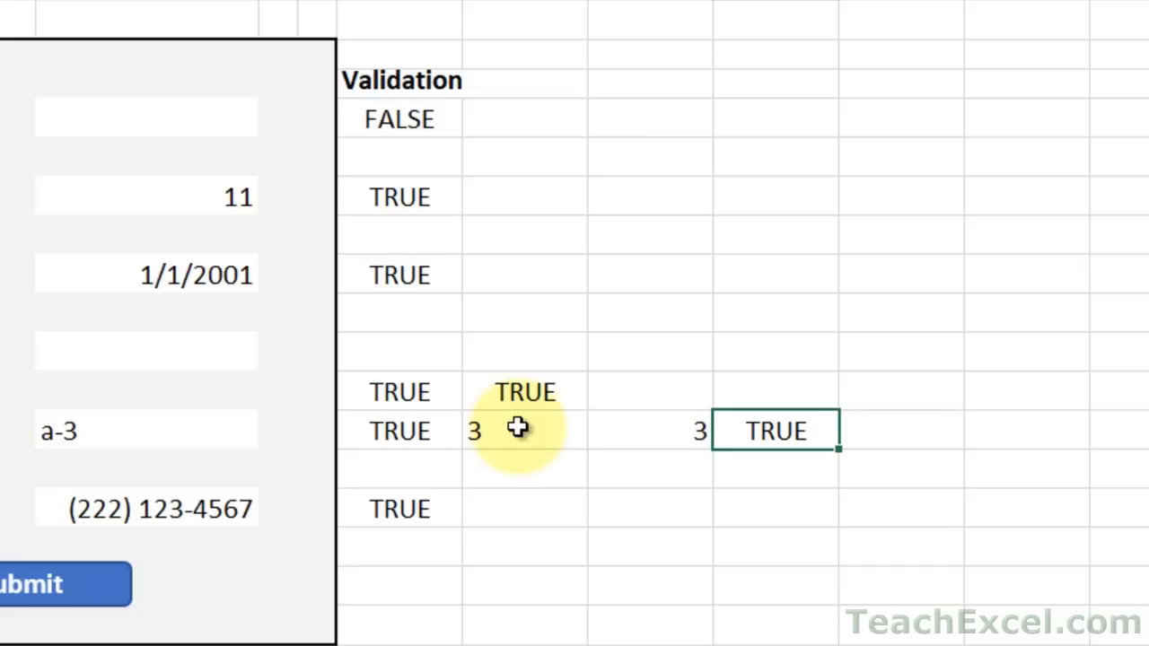
pyautogui.click(518, 427)
pyautogui.click(649, 437)
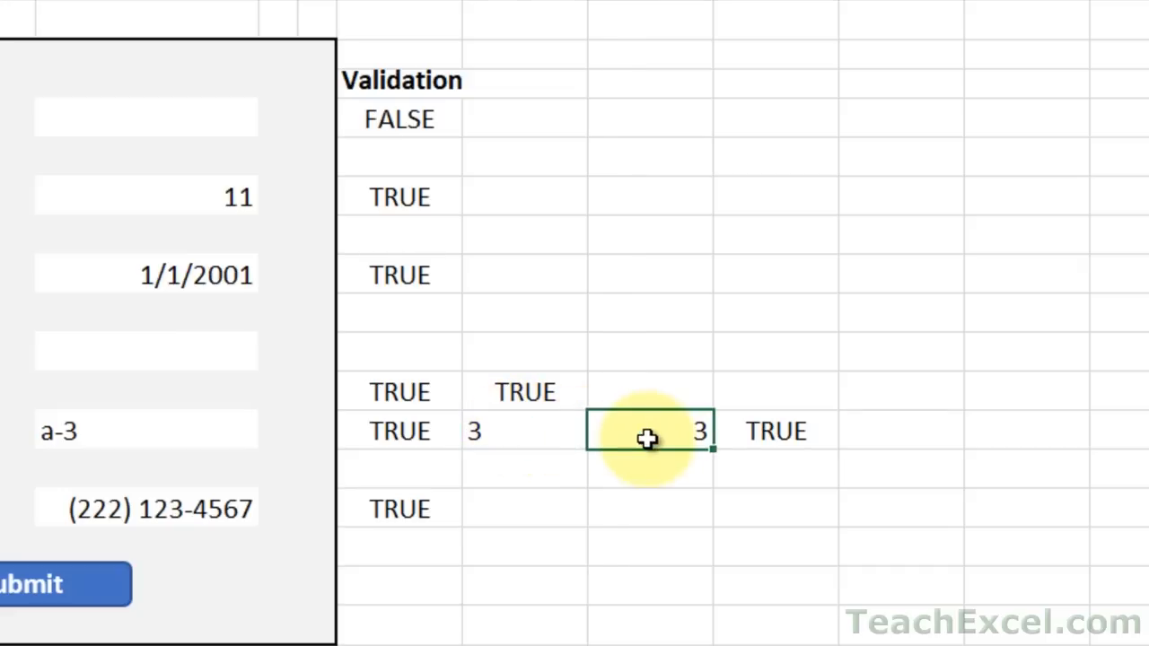
pyautogui.click(757, 437)
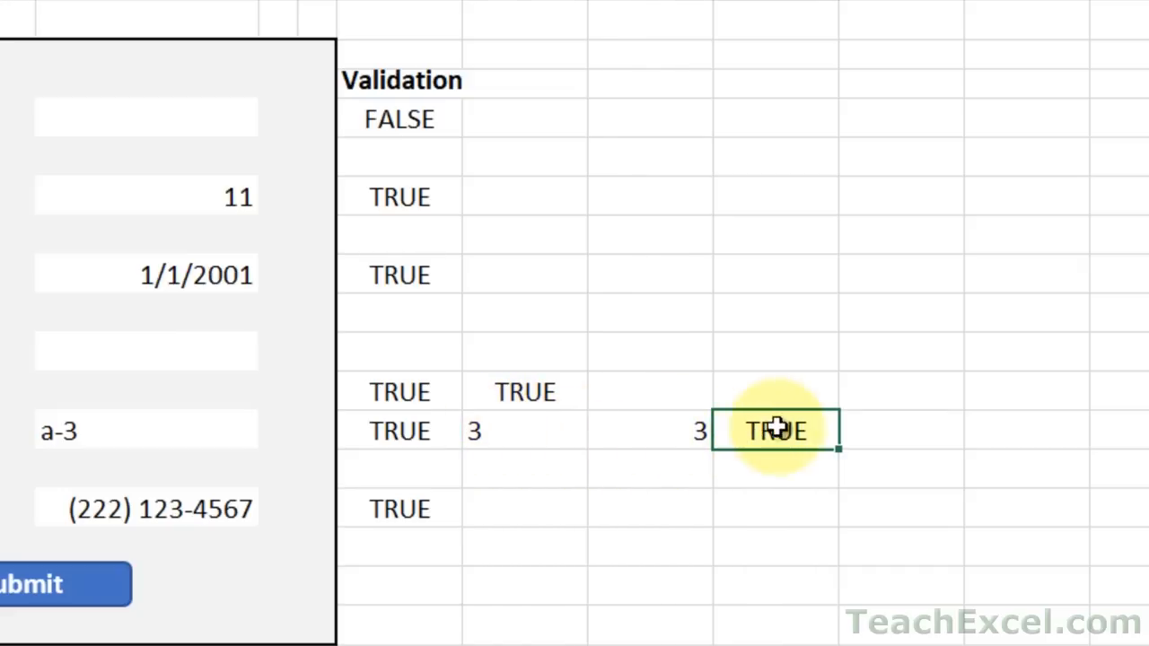
pyautogui.click(540, 432)
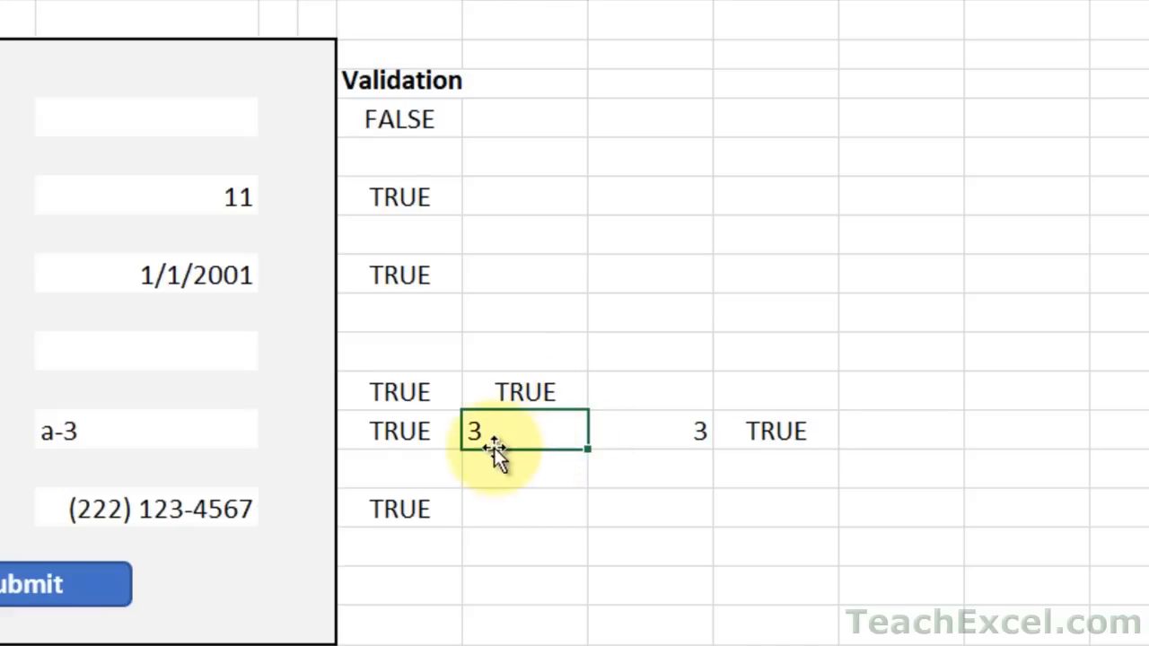
pyautogui.click(648, 435)
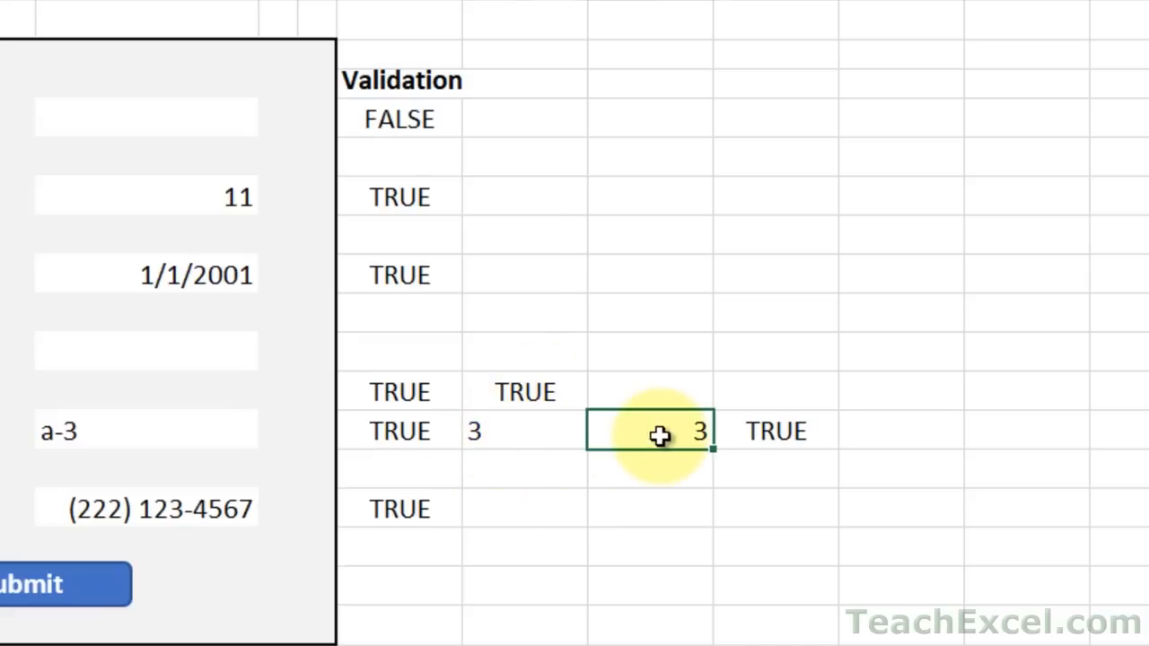
pyautogui.click(761, 436)
# Try a-r as the Sector entry to test the last-character check.
pyautogui.doubleClick(180, 417)
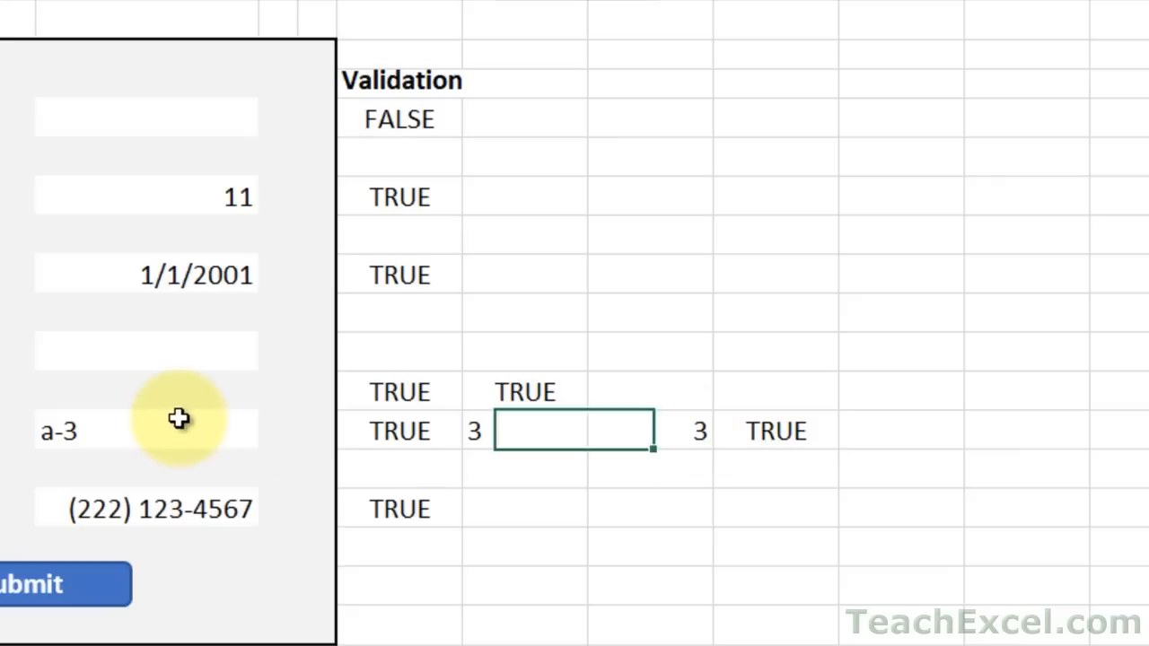
pyautogui.press('BackSpace')
pyautogui.write('r')
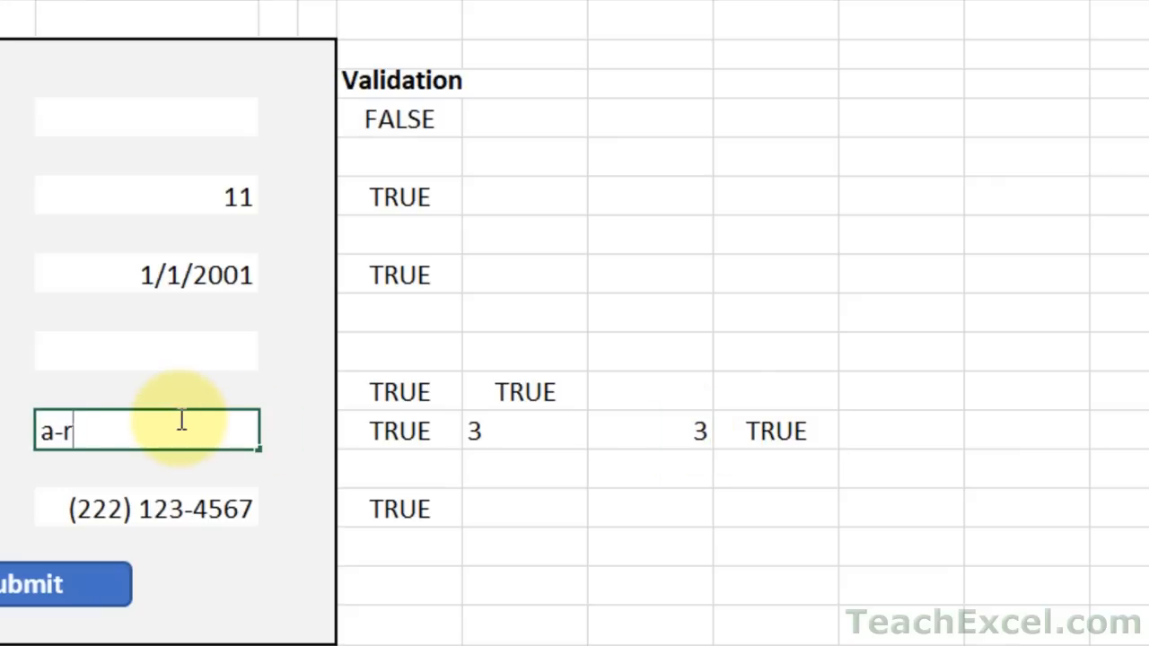
pyautogui.hotkey('ctrl', 'Return')
# Set the Sector entry to a-1.
pyautogui.doubleClick(179, 419)
pyautogui.press('BackSpace')
pyautogui.write('1')
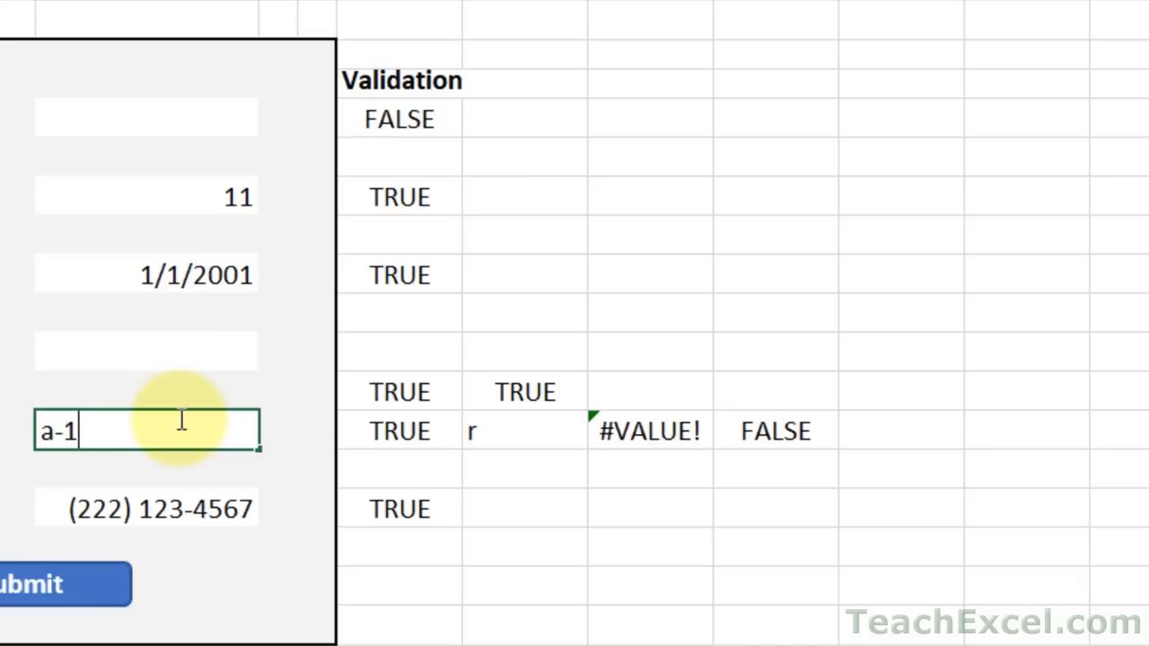
pyautogui.hotkey('ctrl', 'Return')
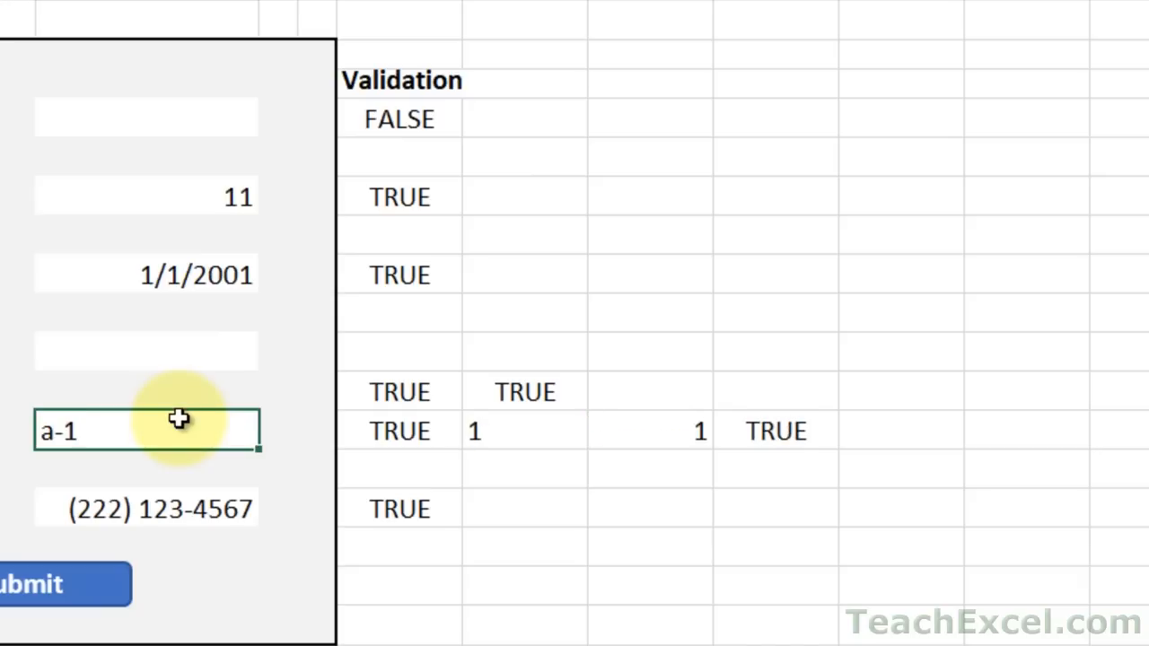
# Copy the RIGHT(F12,1) expression from the formula in J12, and clear that cell.
pyautogui.click(679, 431)
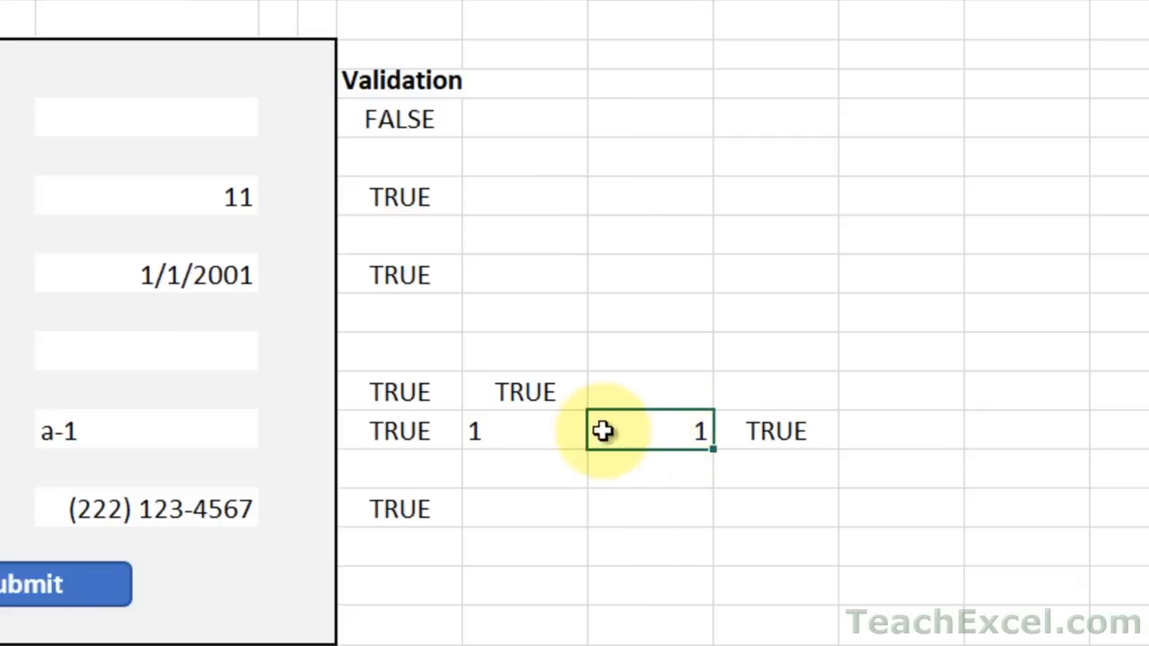
pyautogui.doubleClick(499, 430)
pyautogui.moveTo(482, 426); pyautogui.dragTo(654, 418)
pyautogui.hotkey('ctrl', 'c')
pyautogui.press('Escape')
pyautogui.press('Delete')
pyautogui.click(655, 420)
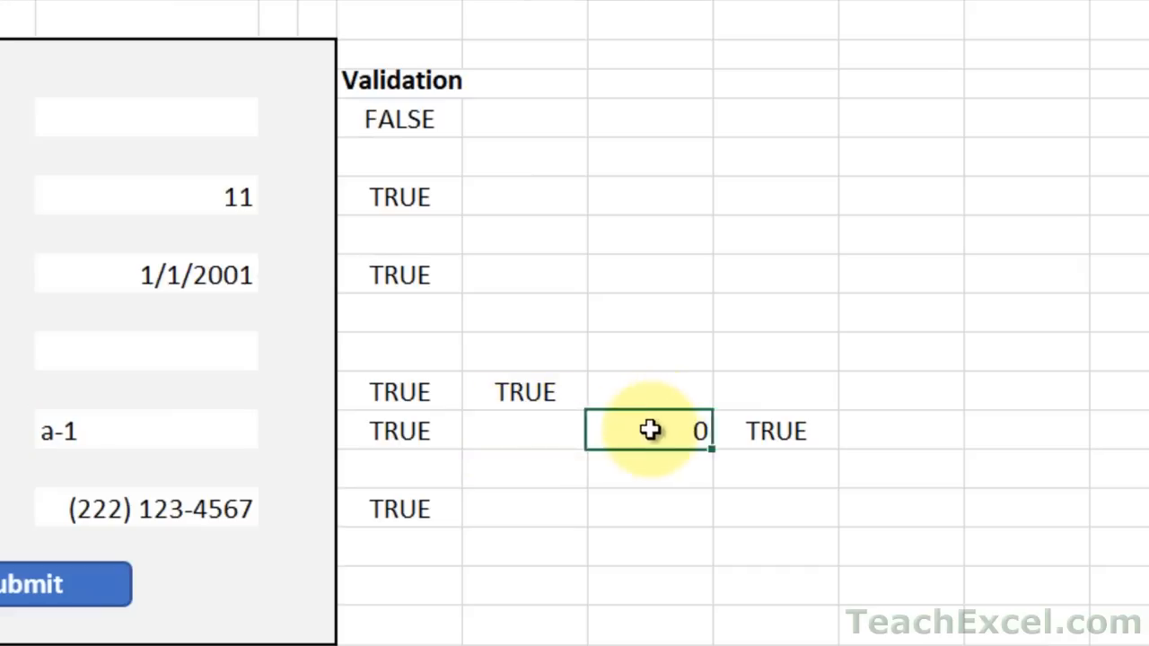
# Replace the J12 reference in K12 with the copied expression, making it =NUMBERVALUE(RIGHT(F12,1)).
pyautogui.doubleClick(647, 428)
pyautogui.click(843, 428)
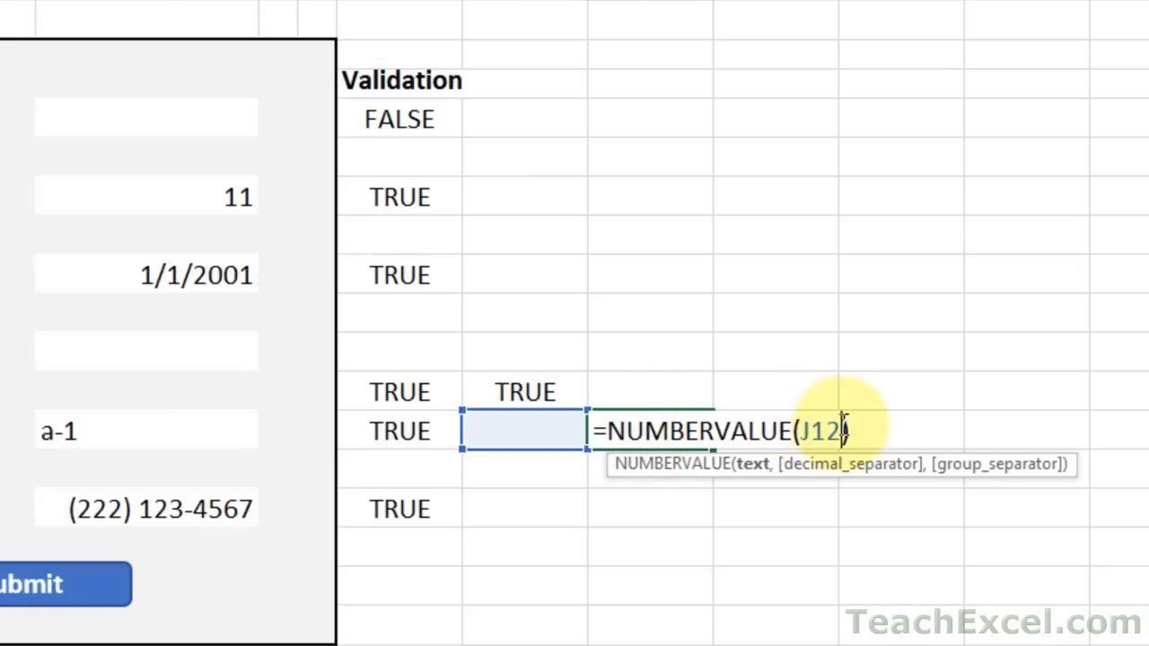
pyautogui.press('BackSpace')
pyautogui.press('BackSpace')
pyautogui.press('BackSpace')
pyautogui.hotkey('ctrl', 'v')
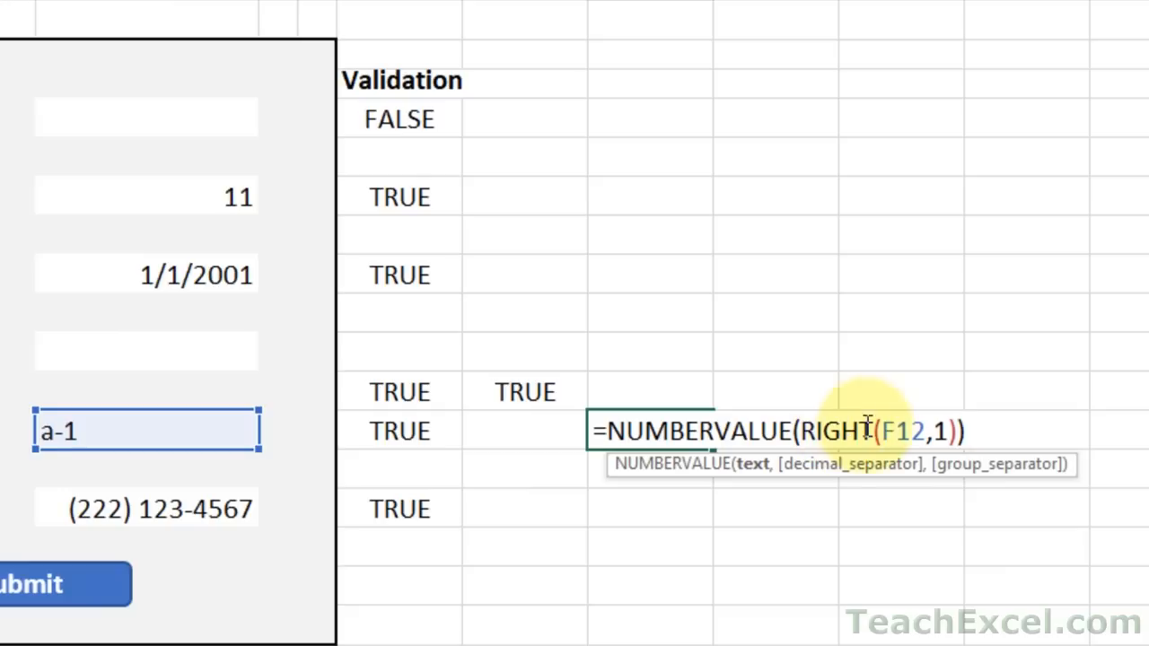
# Move the NUMBERVALUE expression out of K12 into the formula in L12, making it =ISNUMBER(NUMBERVALUE(RIGHT(F12,1))).
pyautogui.moveTo(981, 428); pyautogui.dragTo(610, 431)
pyautogui.hotkey('ctrl', 'c')
pyautogui.press('Escape')
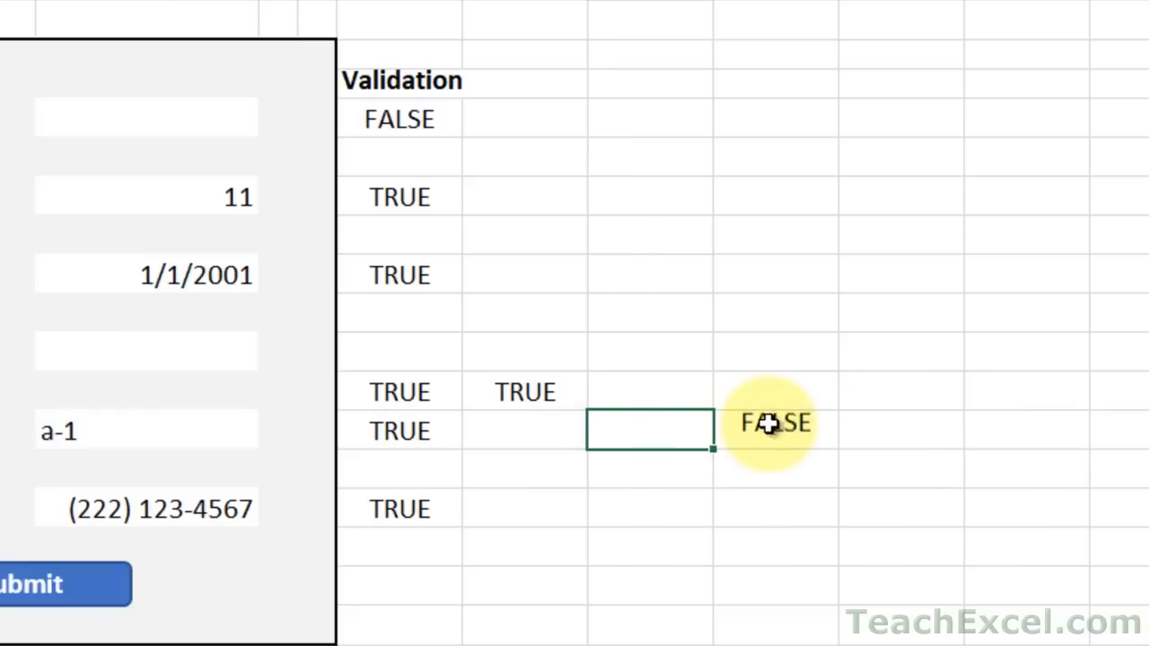
pyautogui.doubleClick(763, 426)
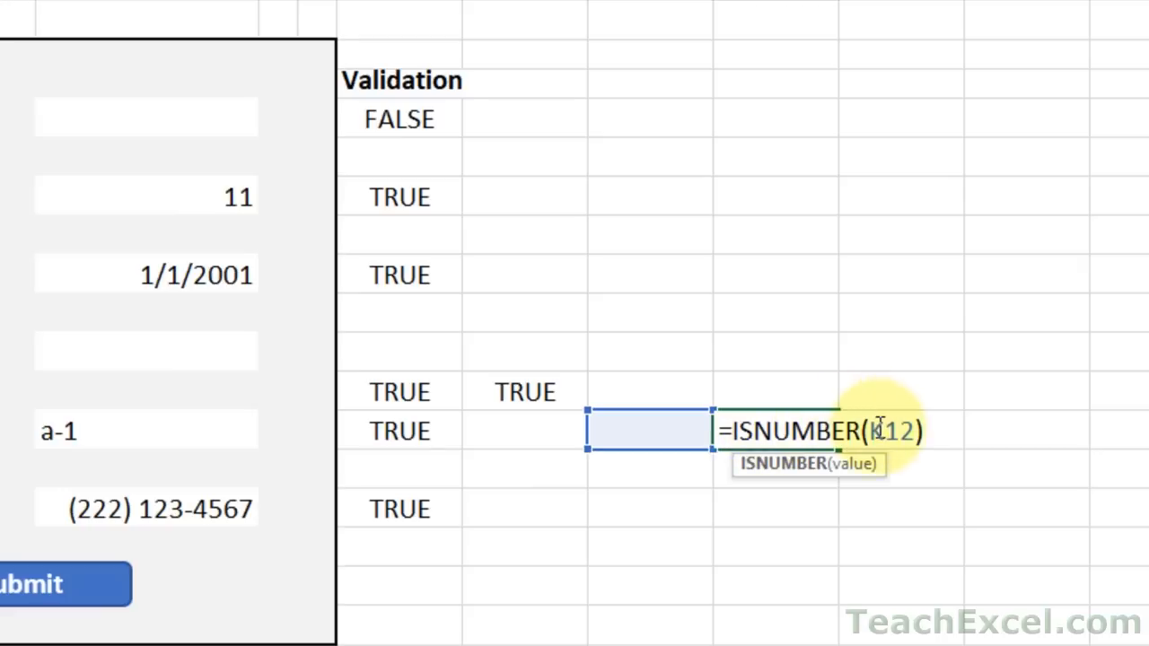
pyautogui.moveTo(869, 429); pyautogui.dragTo(918, 428)
pyautogui.hotkey('ctrl', 'v')
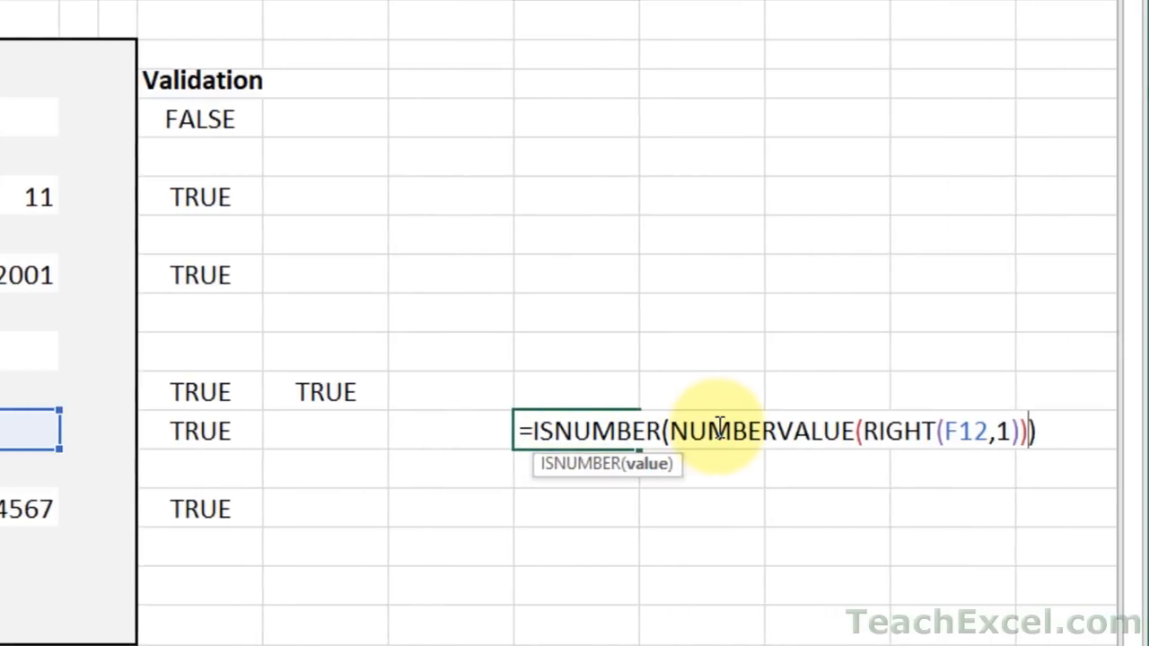
pyautogui.hotkey('ctrl', 'Return')
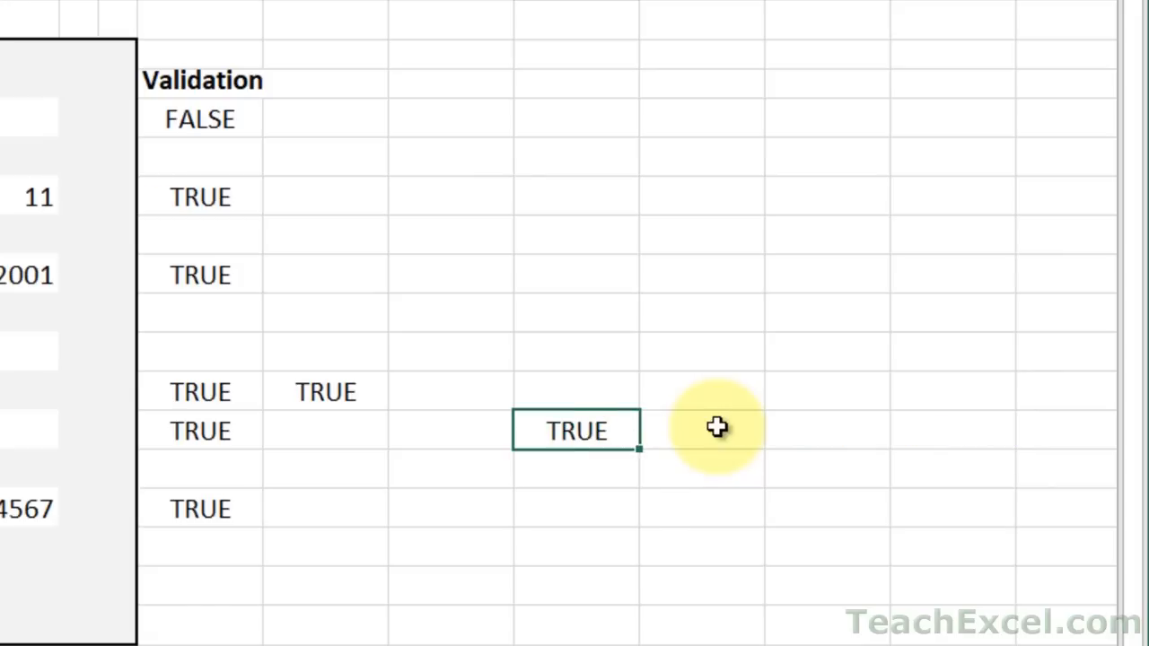
# Move the combined ISNUMBER formula from L12 to J12.
pyautogui.doubleClick(569, 433)
pyautogui.keyDown('shift'); pyautogui.click(1076, 435); pyautogui.keyUp('shift')
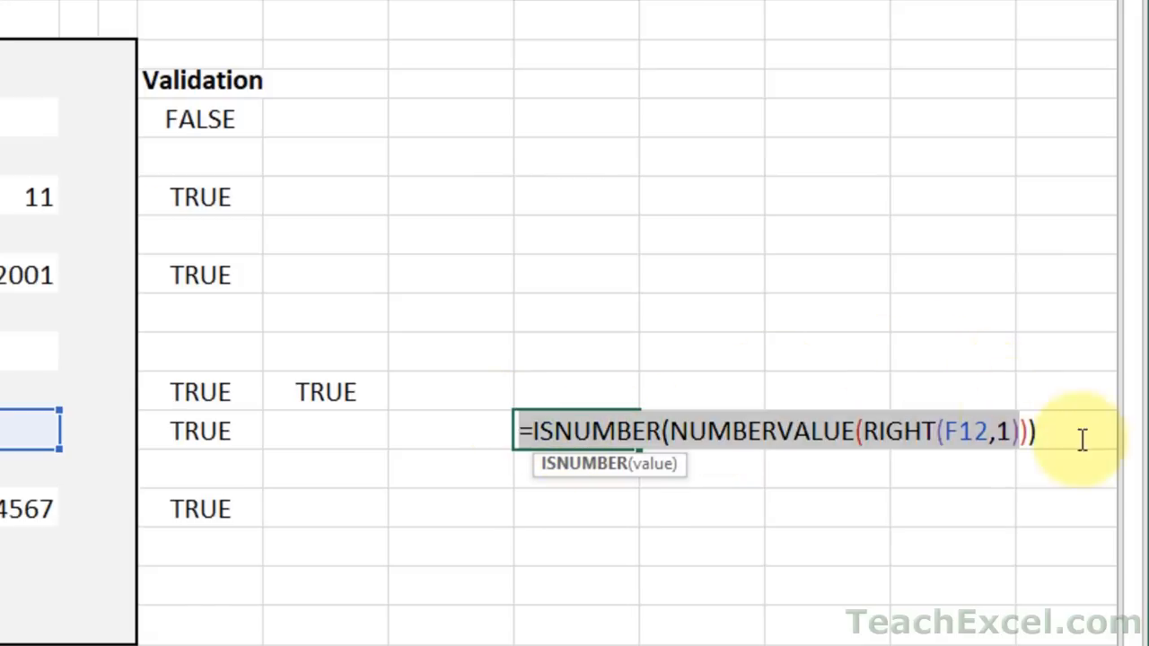
pyautogui.hotkey('ctrl', 'x')
pyautogui.hotkey('ctrl', 'Return')
pyautogui.press('Left')
pyautogui.press('Left')
pyautogui.hotkey('ctrl', 'v')
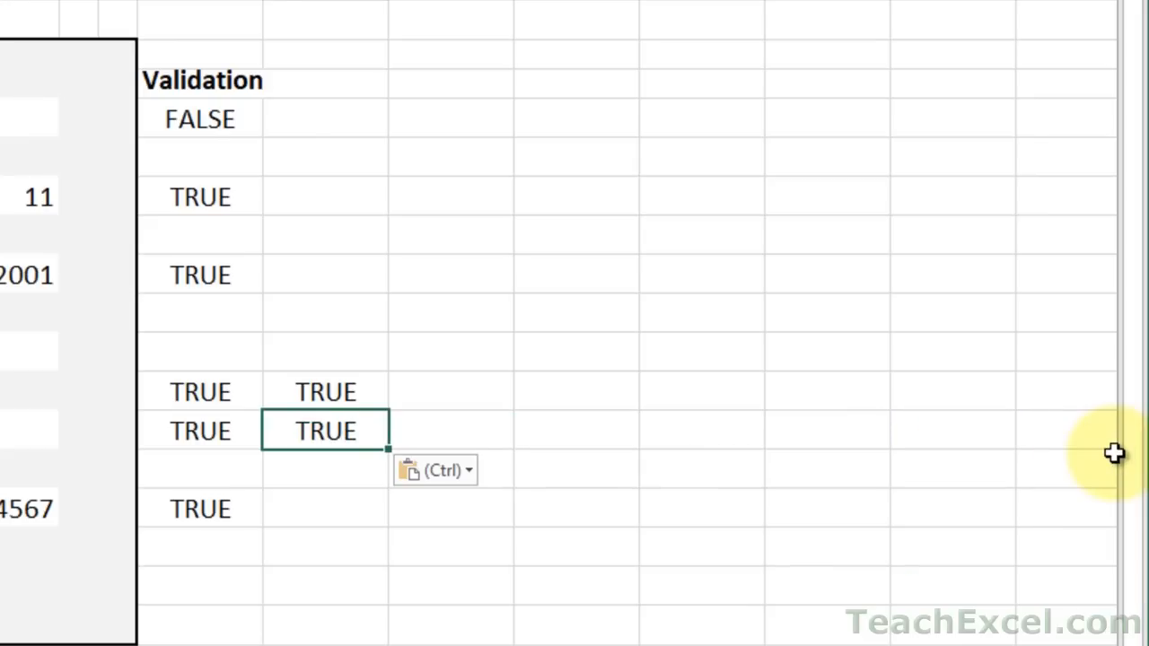
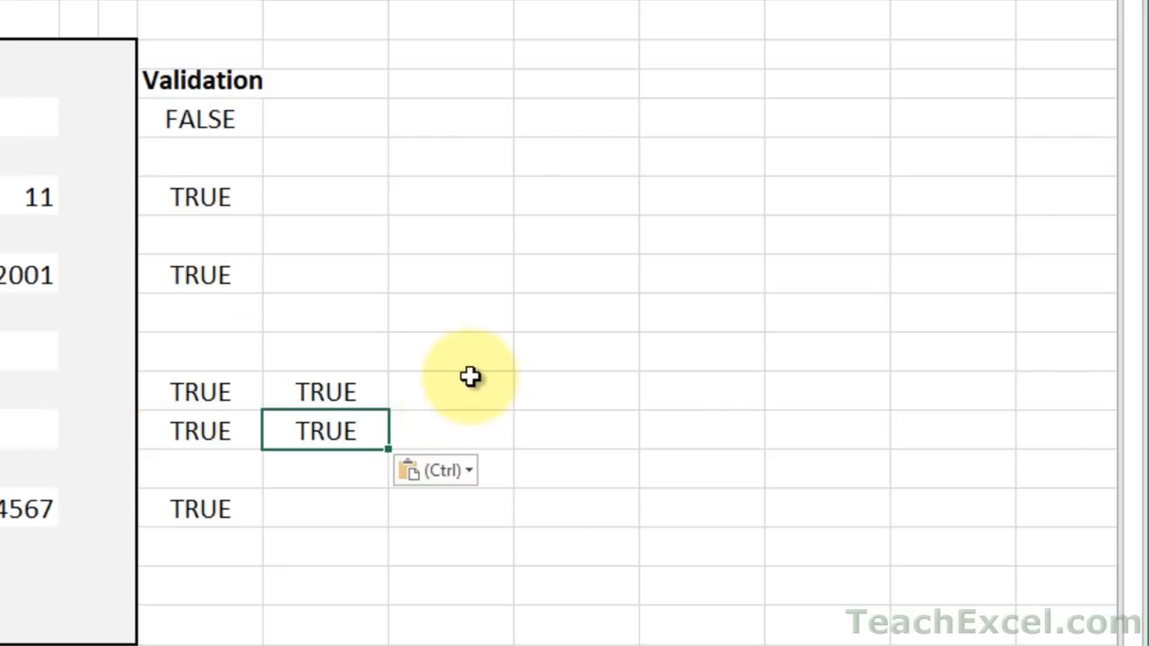
# Copy the length test from I11 and enter it inside an AND function in K11 as =AND(LEN(F12)=3).
pyautogui.click(205, 381)
pyautogui.doubleClick(204, 392)
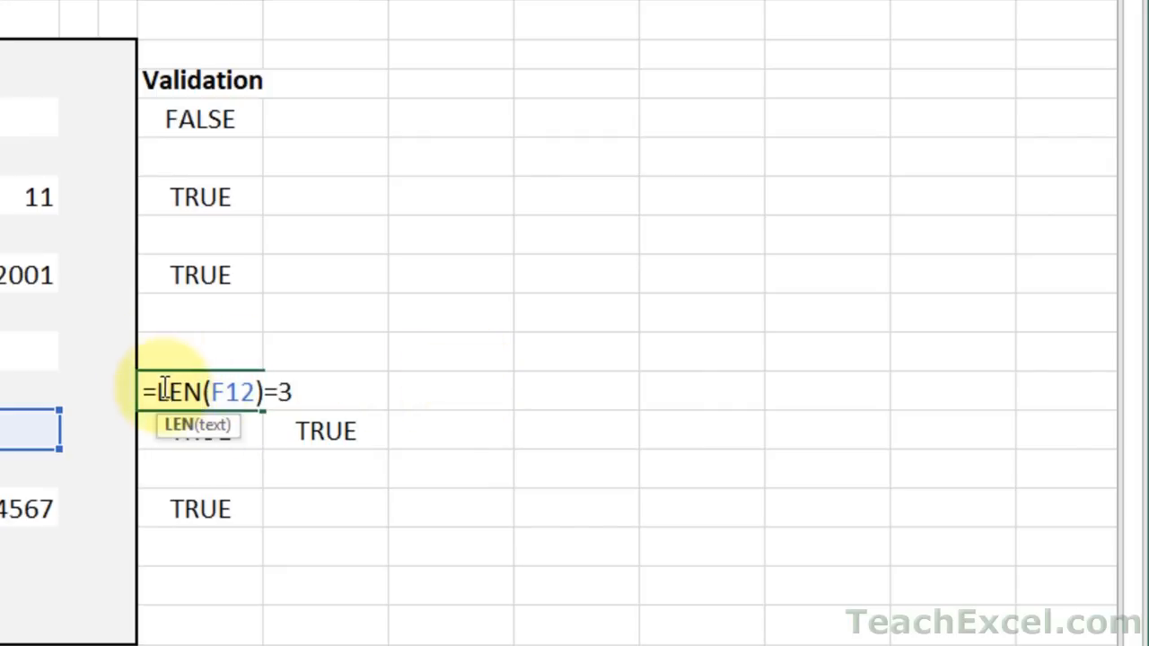
pyautogui.moveTo(158, 392); pyautogui.dragTo(345, 386)
pyautogui.hotkey('ctrl', 'c')
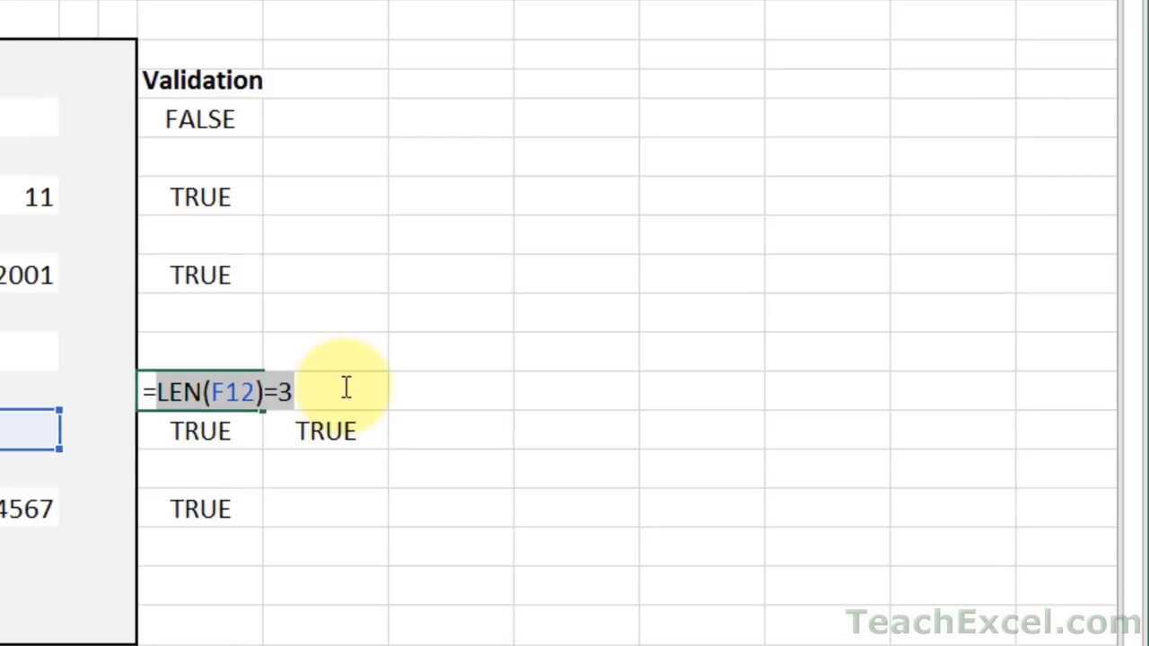
pyautogui.press('Escape')
pyautogui.click(451, 389)
pyautogui.write('=and')
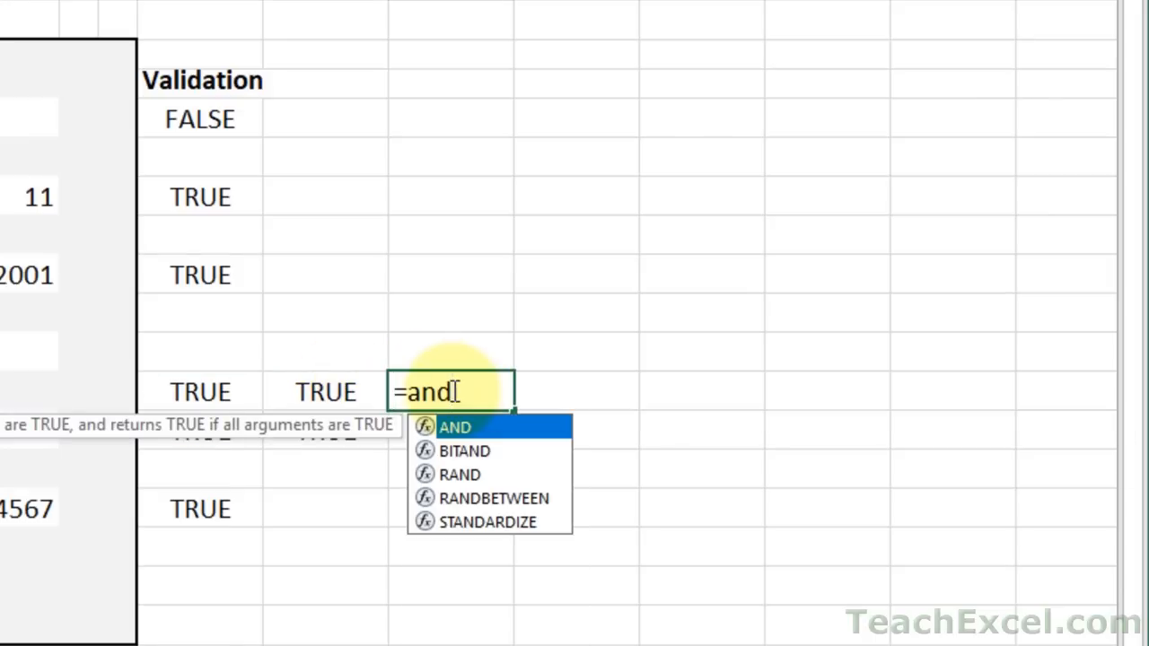
pyautogui.write('(')
pyautogui.hotkey('ctrl', 'v')
pyautogui.write(')')
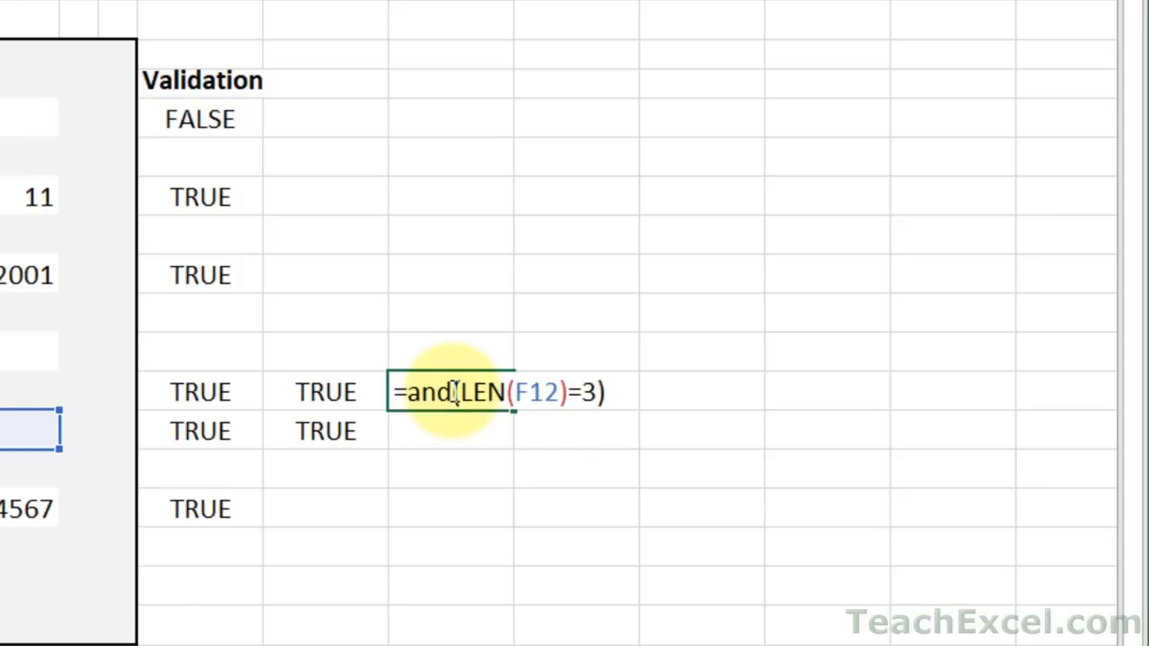
pyautogui.hotkey('ctrl', 'Return')
# Add the LEFT(F12,1)="A" test from J11 as the second condition of the AND formula in K11.
pyautogui.doubleClick(297, 392)
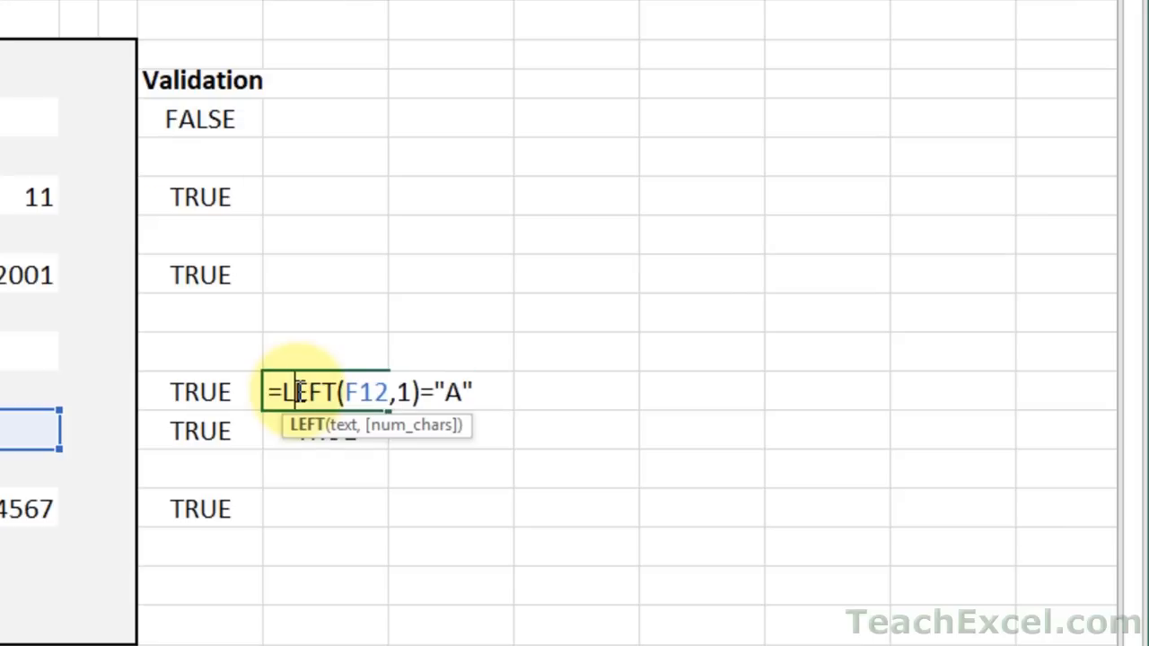
pyautogui.moveTo(281, 391); pyautogui.dragTo(500, 384)
pyautogui.hotkey('ctrl', 'c')
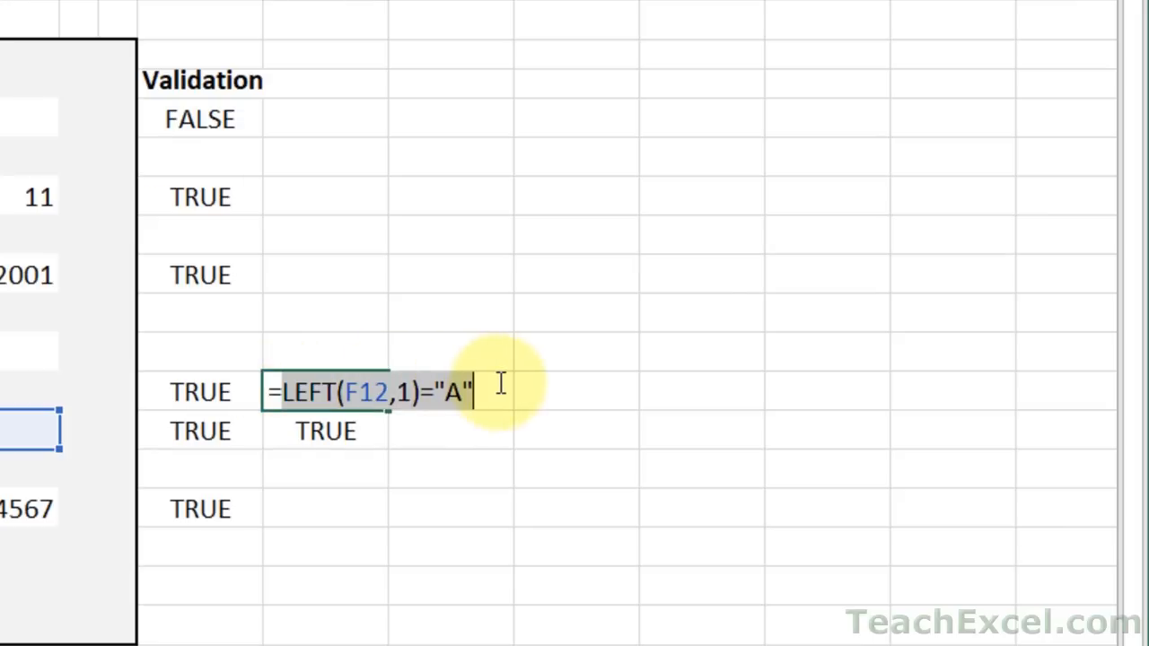
pyautogui.press('Escape')
pyautogui.doubleClick(459, 388)
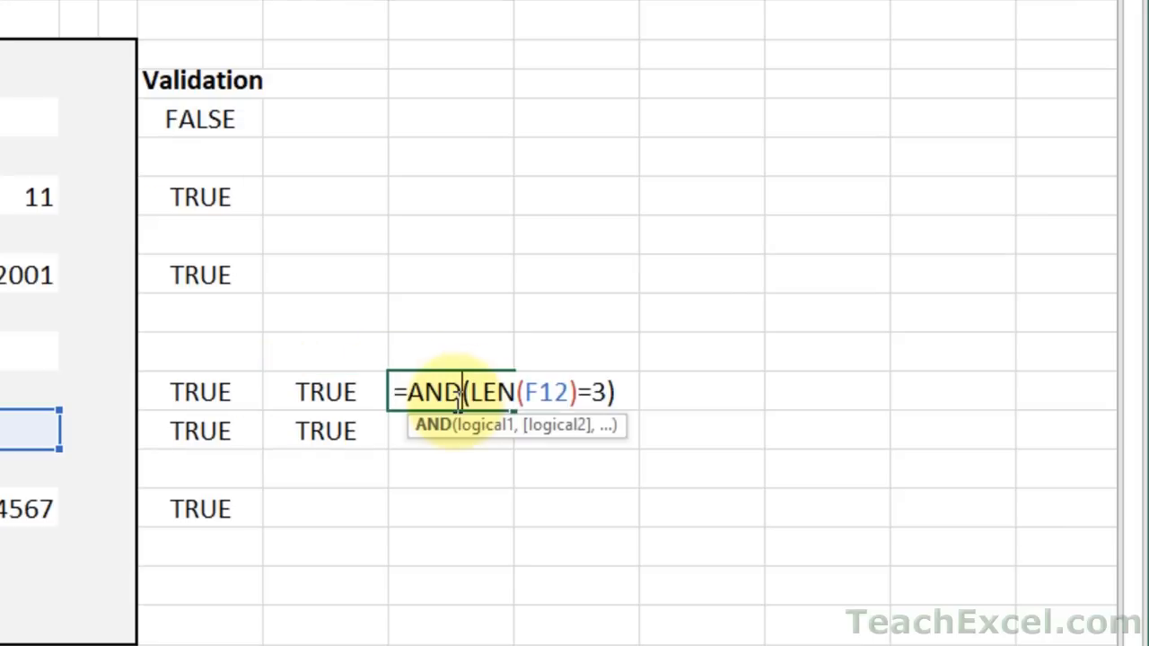
pyautogui.click(606, 392)
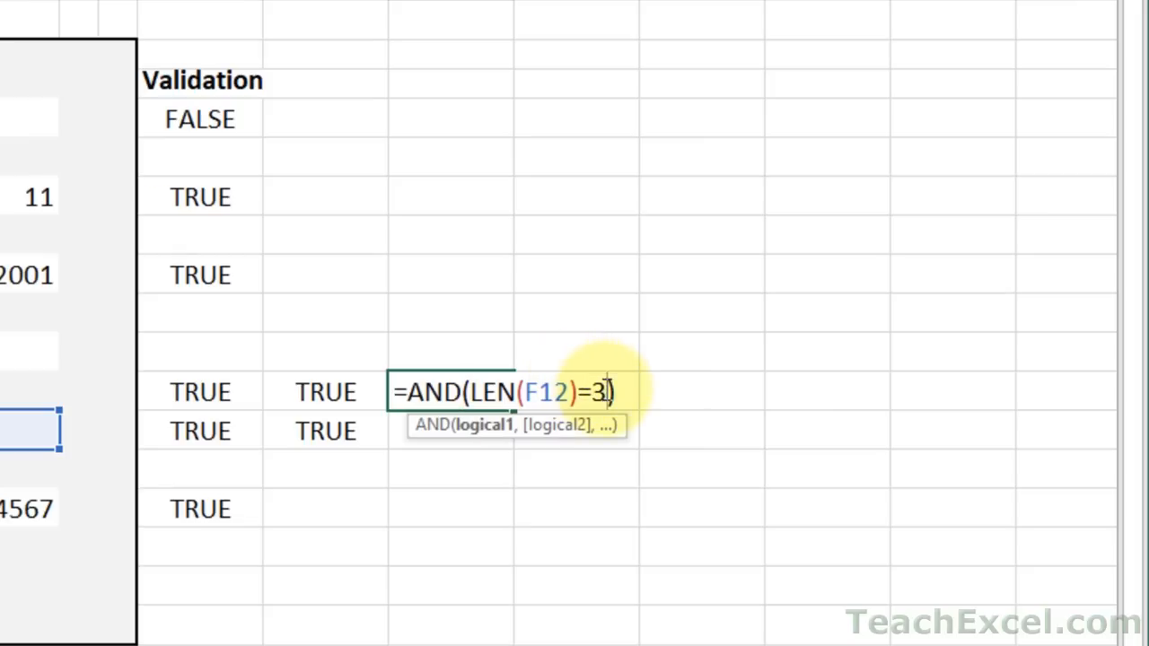
pyautogui.write(',')
pyautogui.hotkey('ctrl', 'v')
pyautogui.hotkey('ctrl', 'Return')
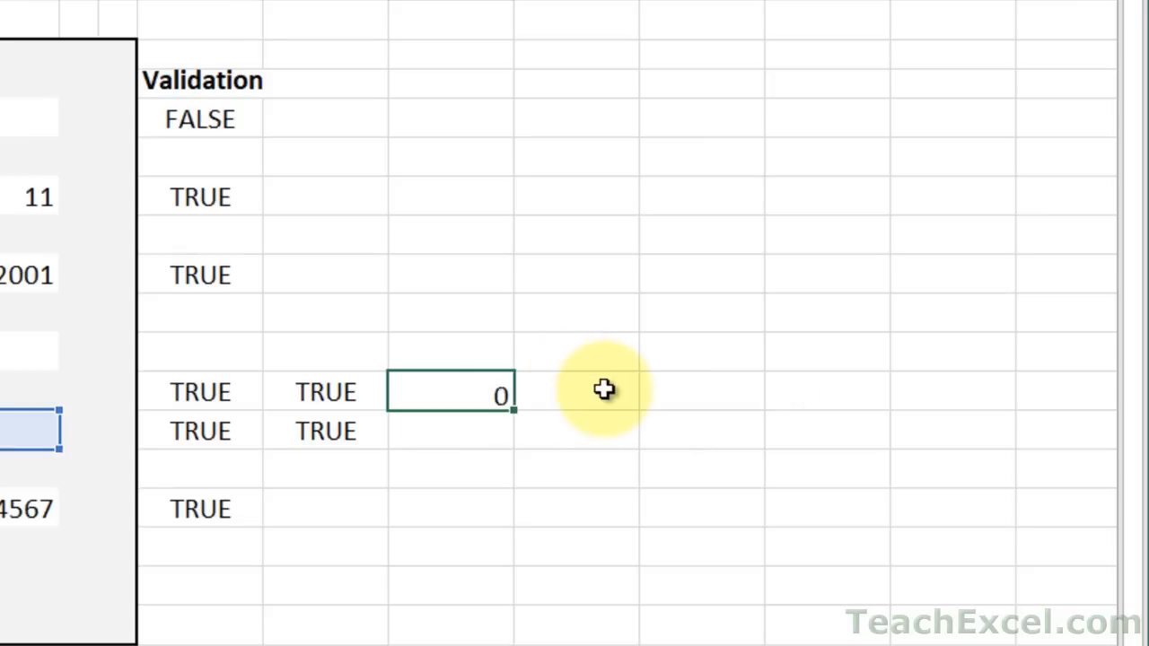
# Add the MID(F12,2,1)="-" test from I12 as the third condition of the AND formula in K11.
pyautogui.doubleClick(196, 438)
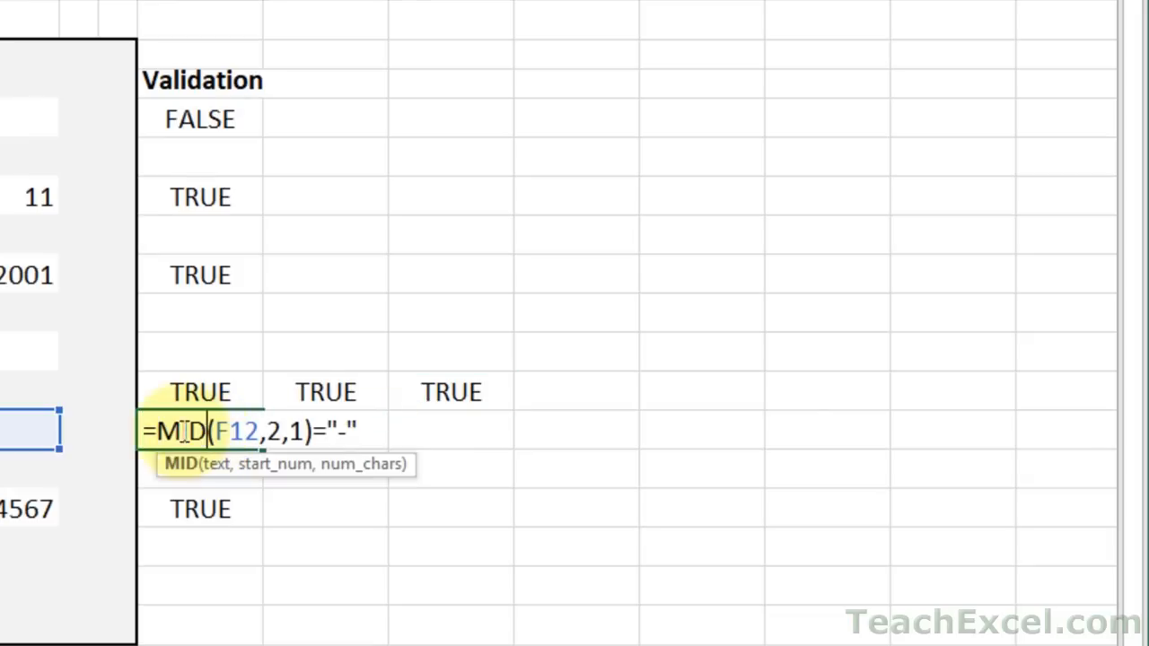
pyautogui.moveTo(158, 432); pyautogui.dragTo(398, 435)
pyautogui.hotkey('ctrl', 'c')
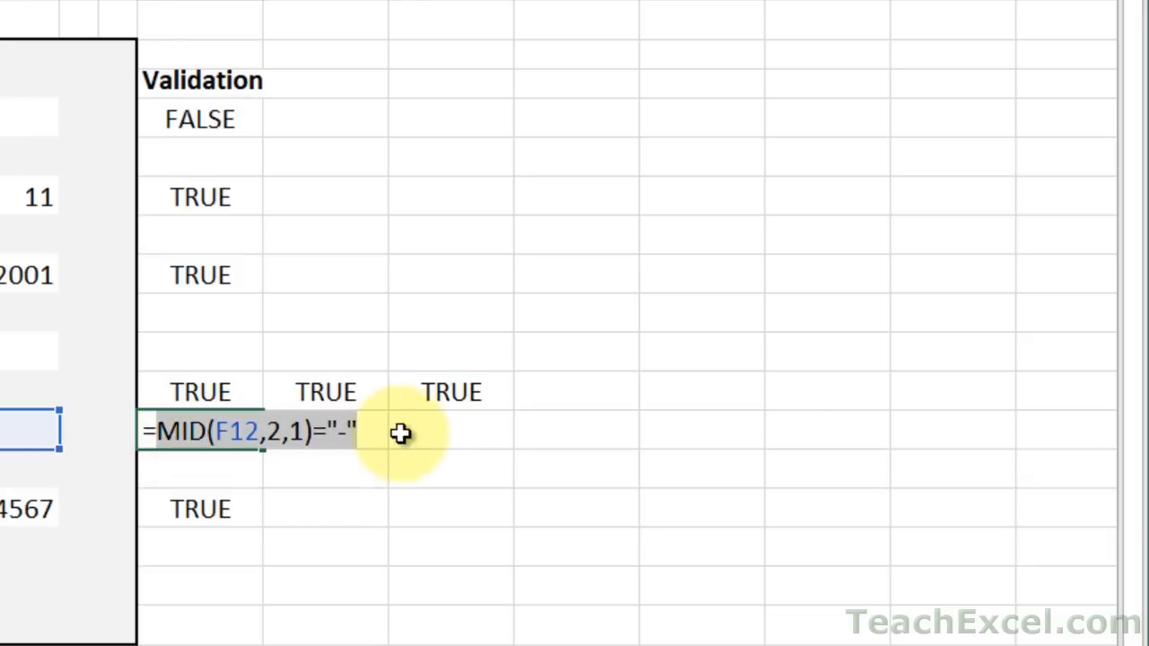
pyautogui.press('Escape')
pyautogui.doubleClick(460, 390)
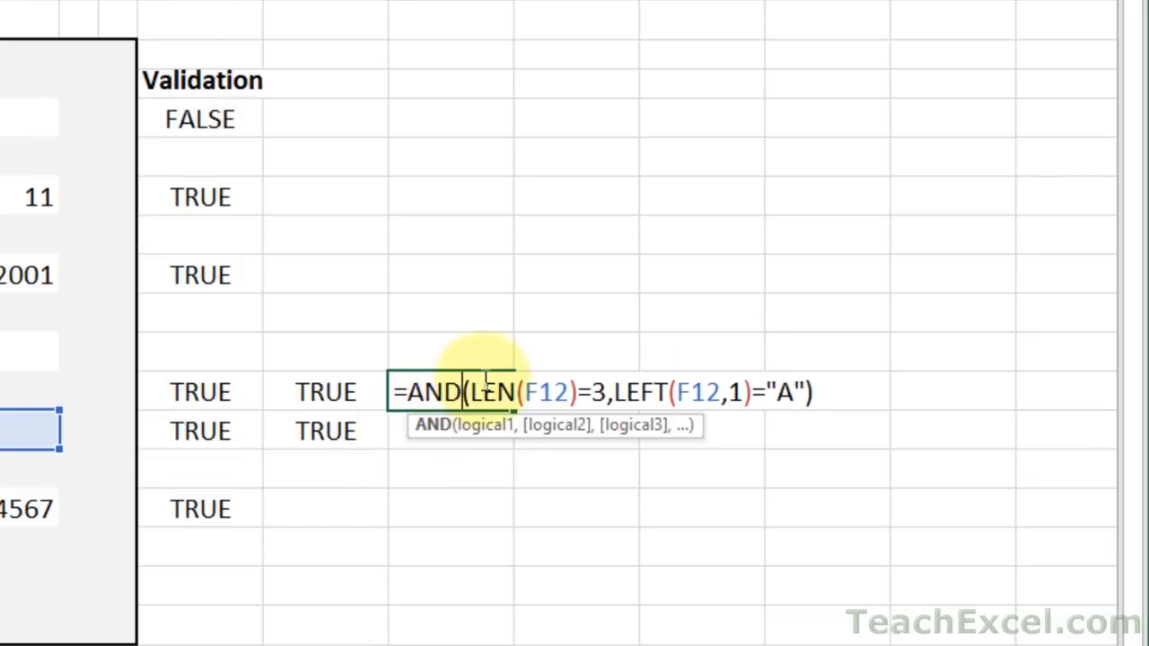
pyautogui.click(806, 385)
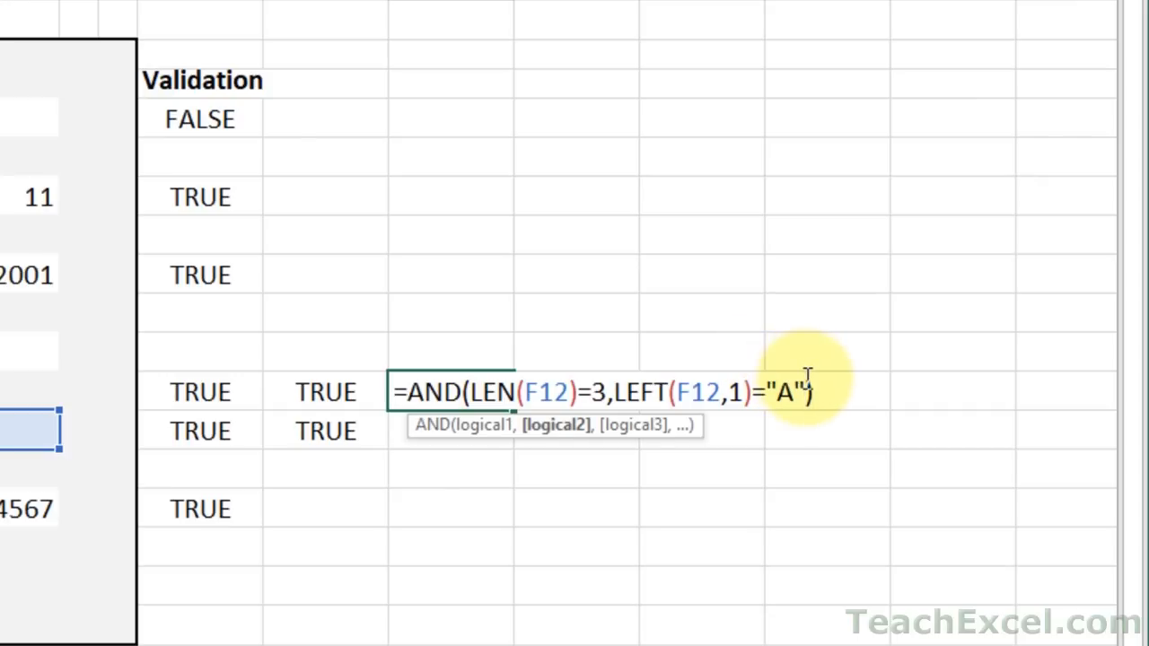
pyautogui.write(',')
pyautogui.hotkey('ctrl', 'v')
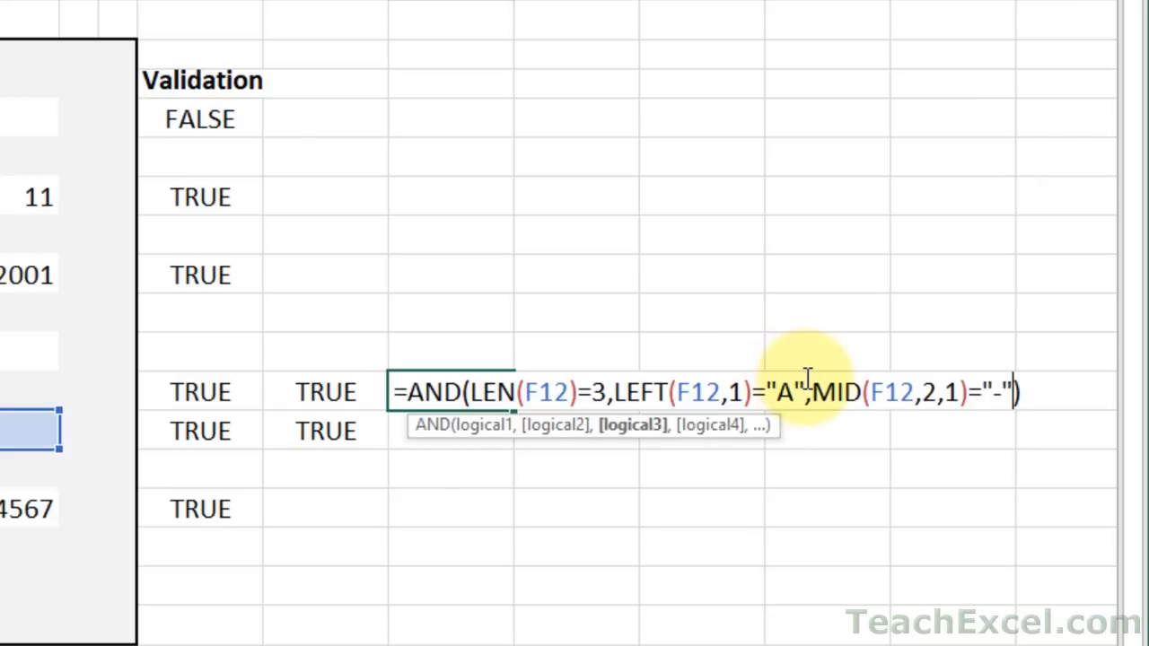
pyautogui.hotkey('ctrl', 'Return')
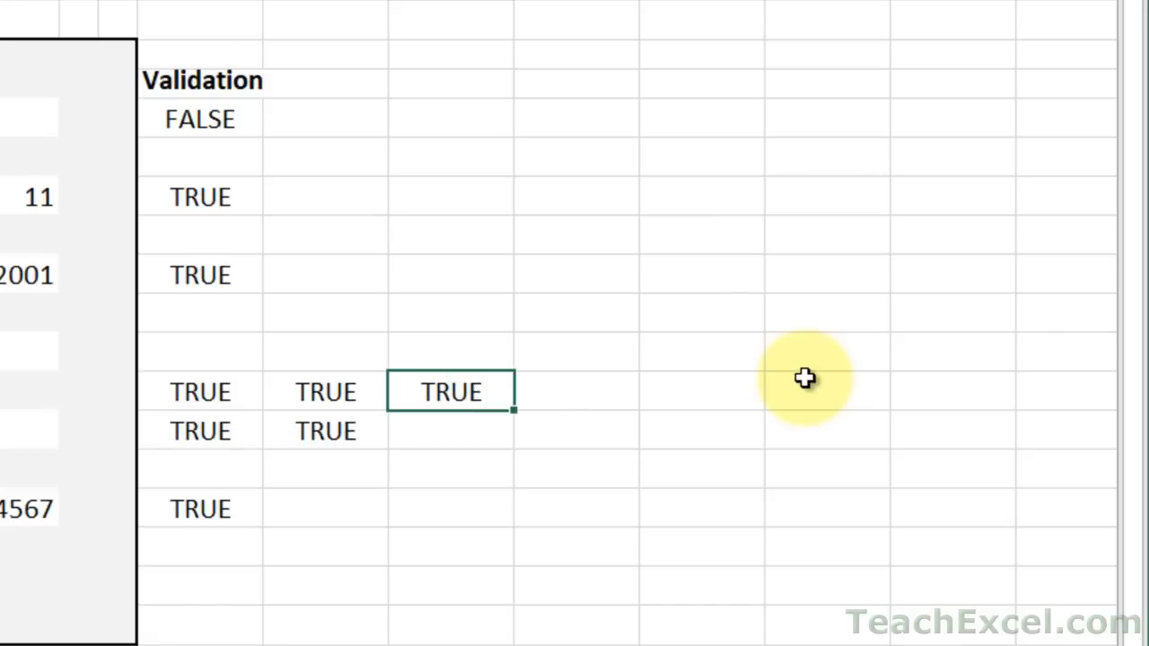
# Add the ISNUMBER(NUMBERVALUE(RIGHT(F12,1))) test from J12 as the fourth condition of the AND formula in K11.
pyautogui.doubleClick(323, 433)
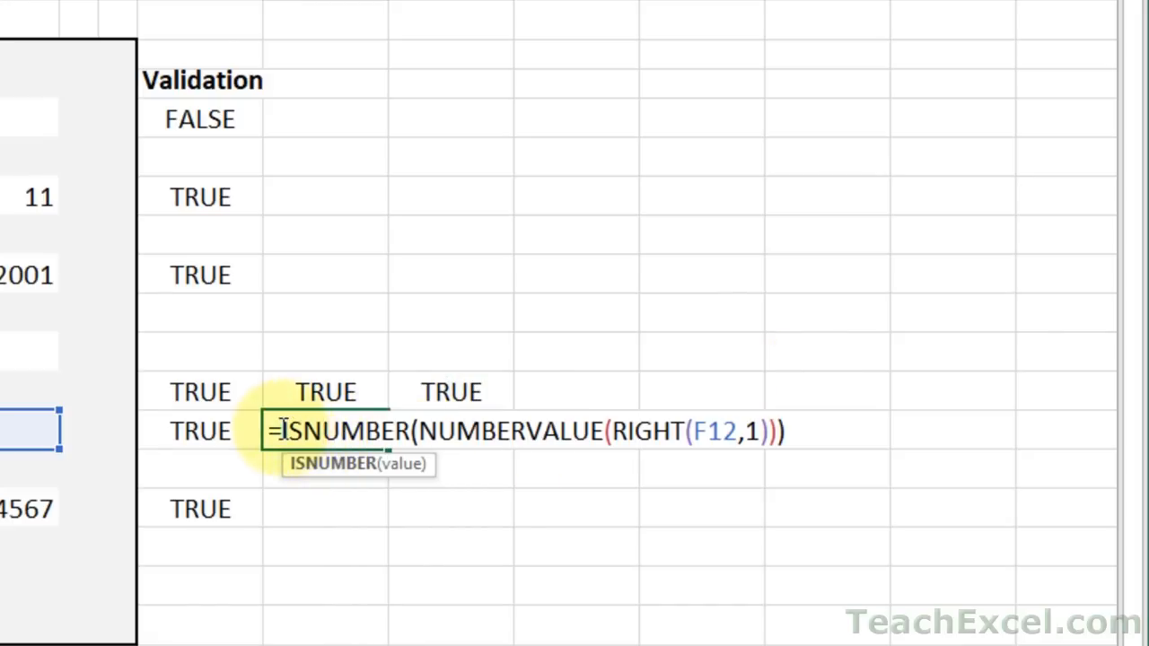
pyautogui.moveTo(278, 431); pyautogui.dragTo(811, 438)
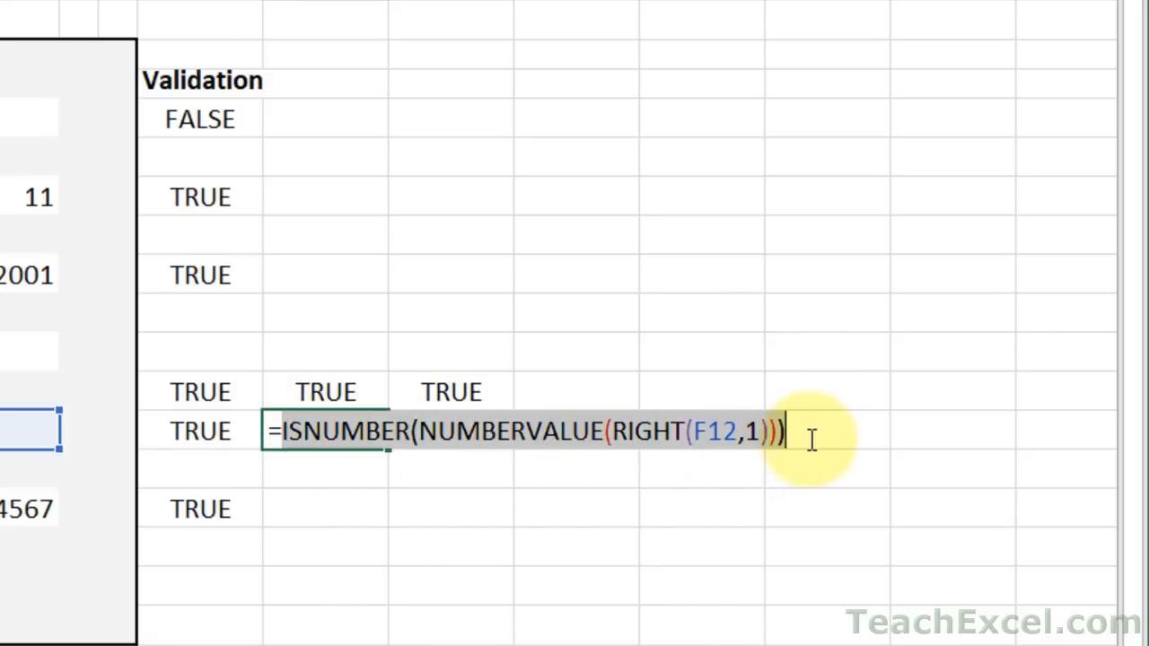
pyautogui.press('Escape')
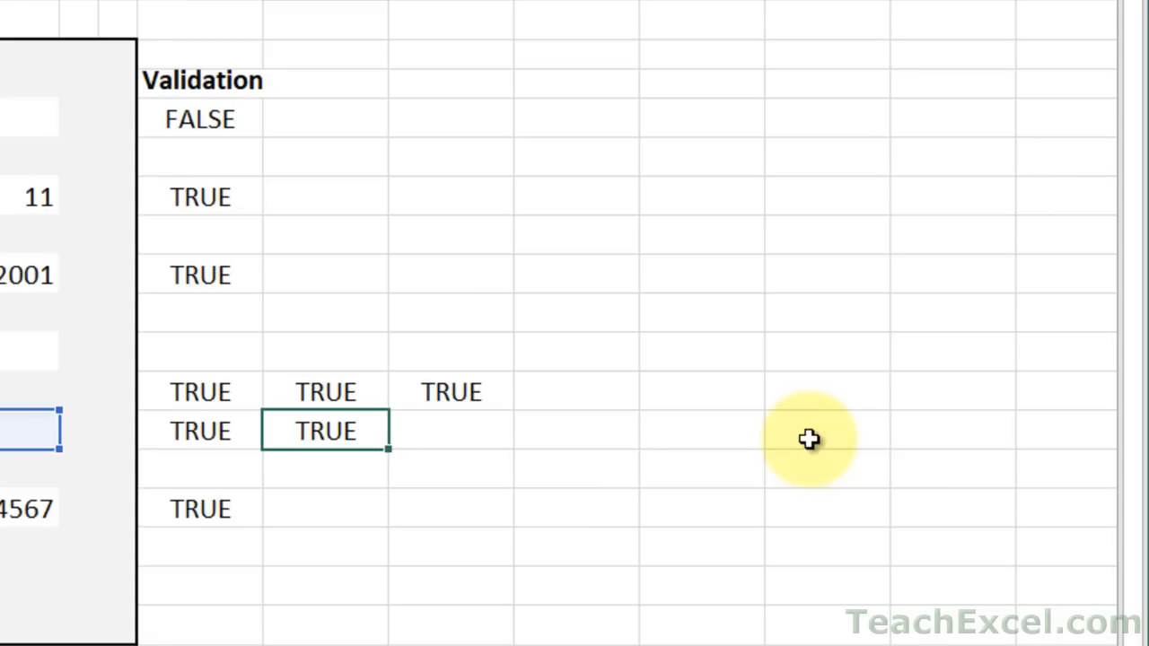
pyautogui.doubleClick(458, 391)
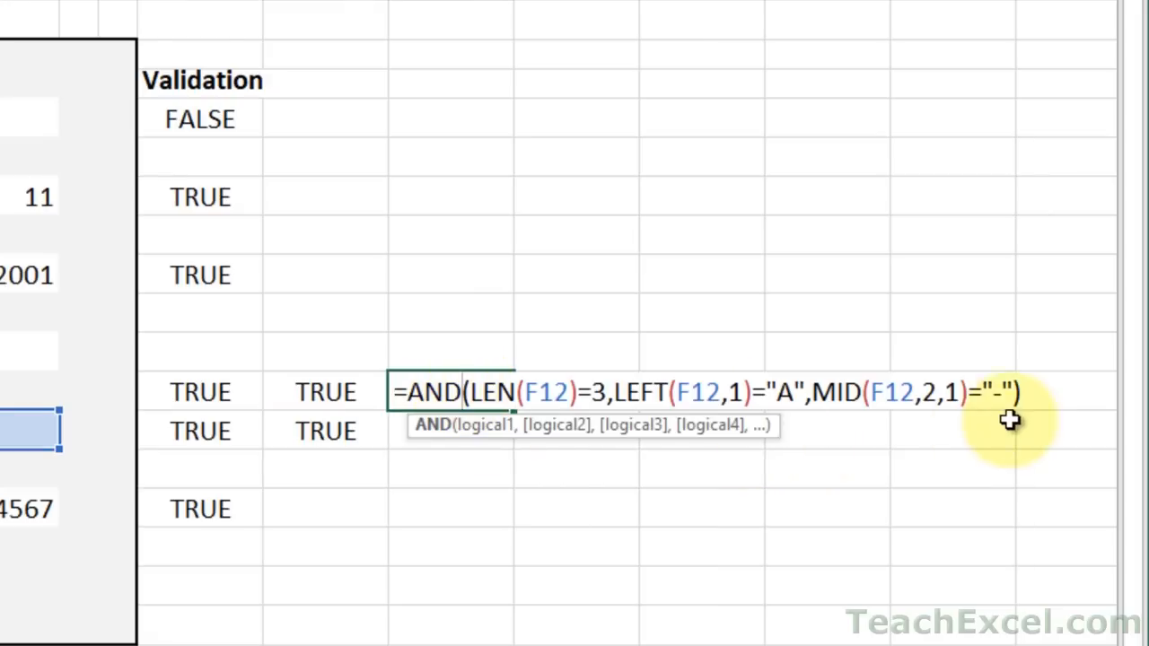
pyautogui.click(1010, 391)
pyautogui.write(',')
pyautogui.hotkey('ctrl', 'v')
pyautogui.hotkey('ctrl', 'Return')
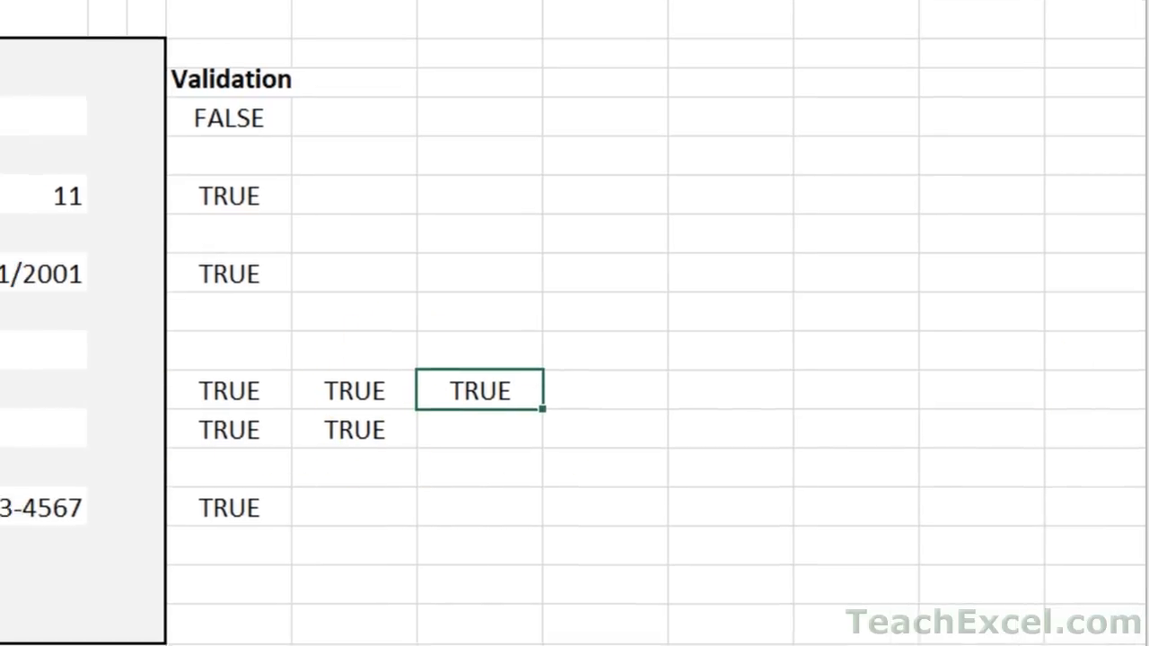
# Test the checks by entering 123 in the Sector field and inspect the first-letter and hyphen results.
pyautogui.click(342, 404)
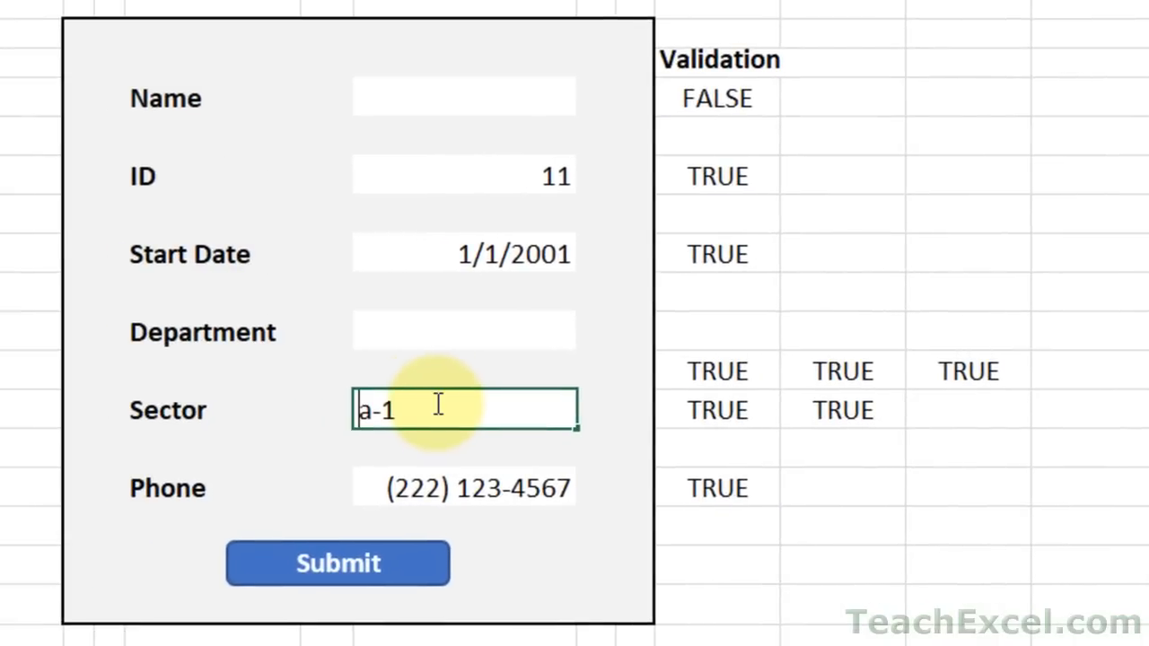
pyautogui.write('123')
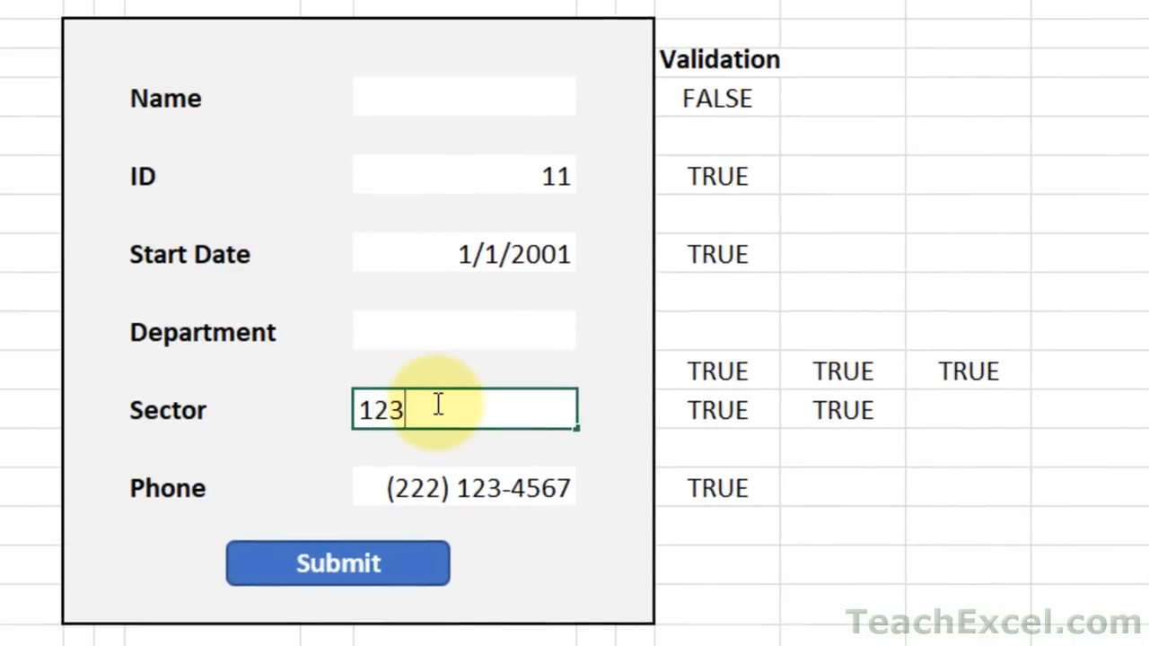
pyautogui.press('Return')
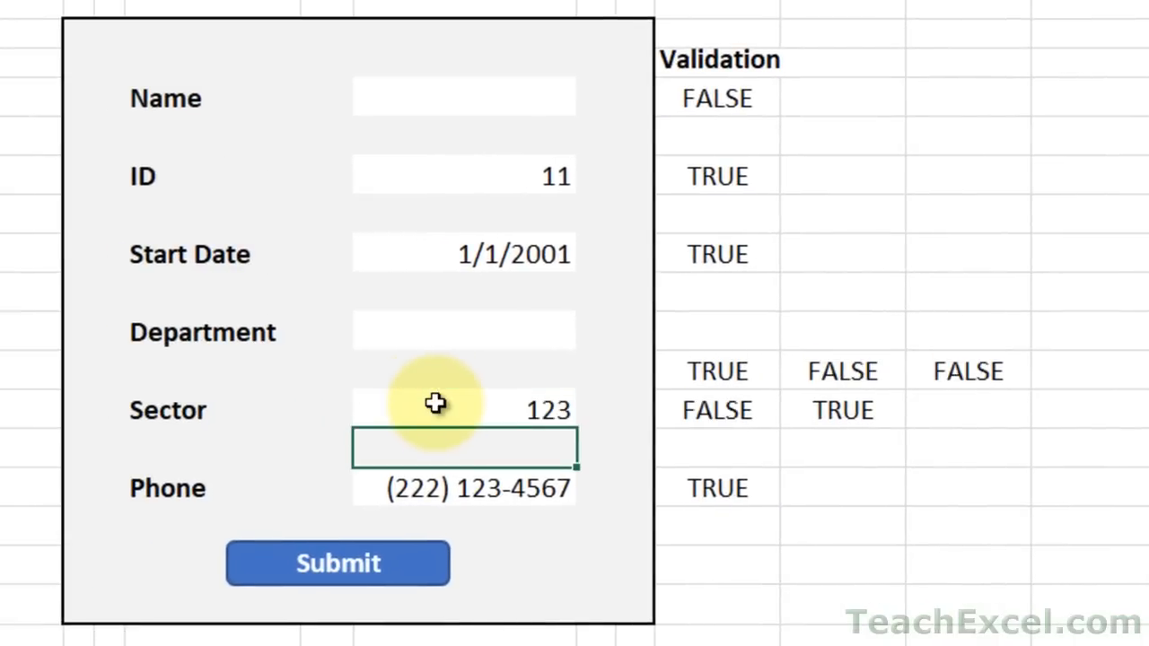
pyautogui.click(435, 404)
pyautogui.click(816, 372)
pyautogui.click(743, 403)
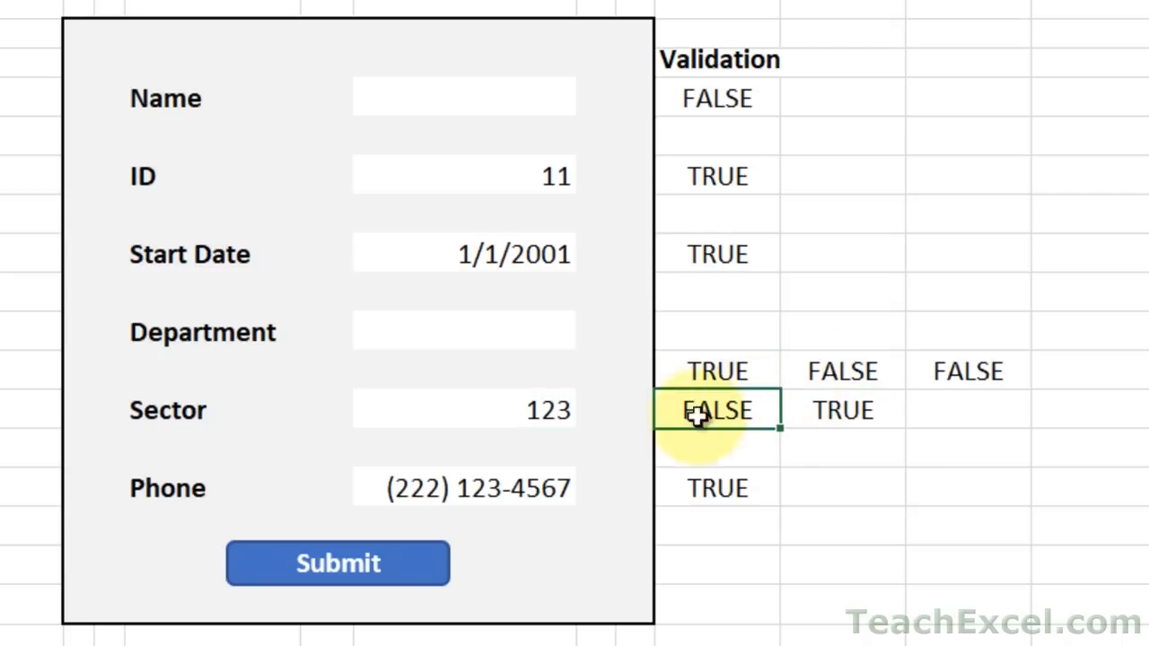
# Change the Sector entry to 1-a and inspect the first-letter and final-number checks.
pyautogui.click(518, 410)
pyautogui.press('F2')
pyautogui.press('BackSpace')
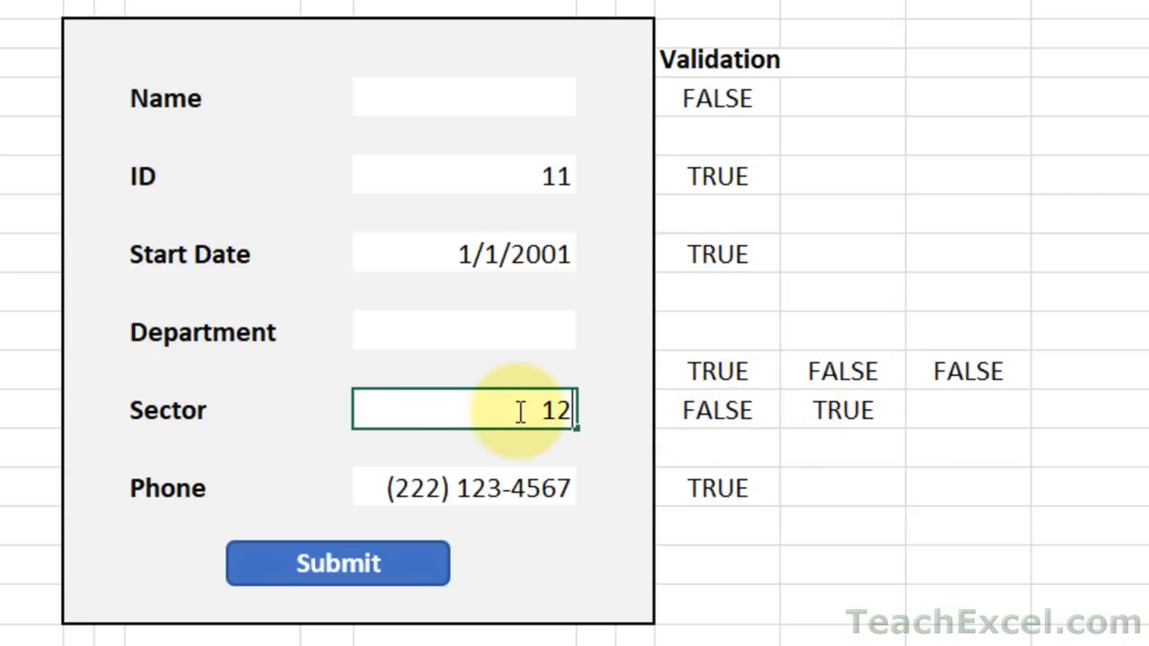
pyautogui.press('BackSpace')
pyautogui.write('-a')
pyautogui.hotkey('ctrl', 'Return')
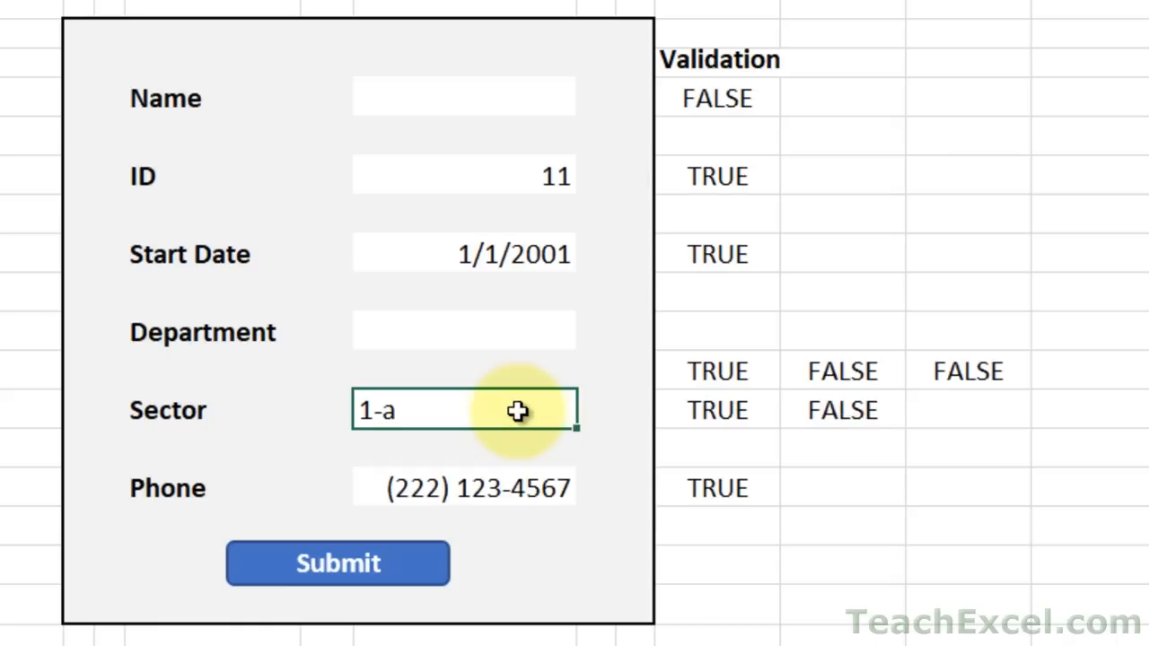
pyautogui.click(817, 374)
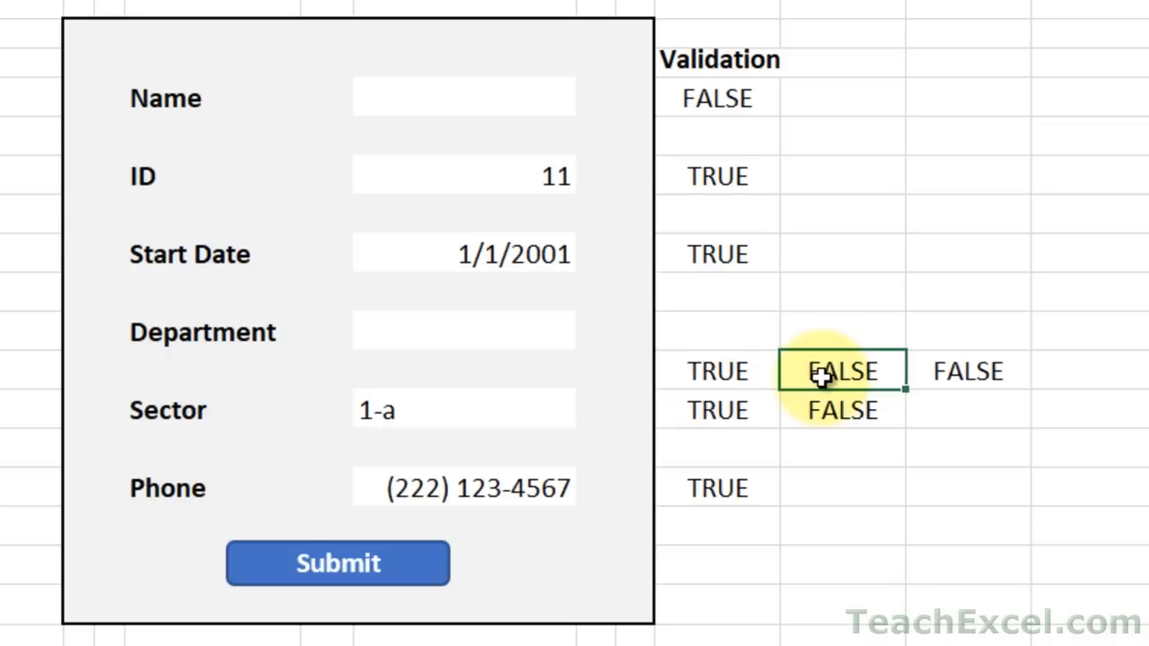
pyautogui.click(833, 410)
# Enter a-1 in the Sector field to retest all the checks with a valid value.
pyautogui.click(516, 406)
pyautogui.write('a-1')
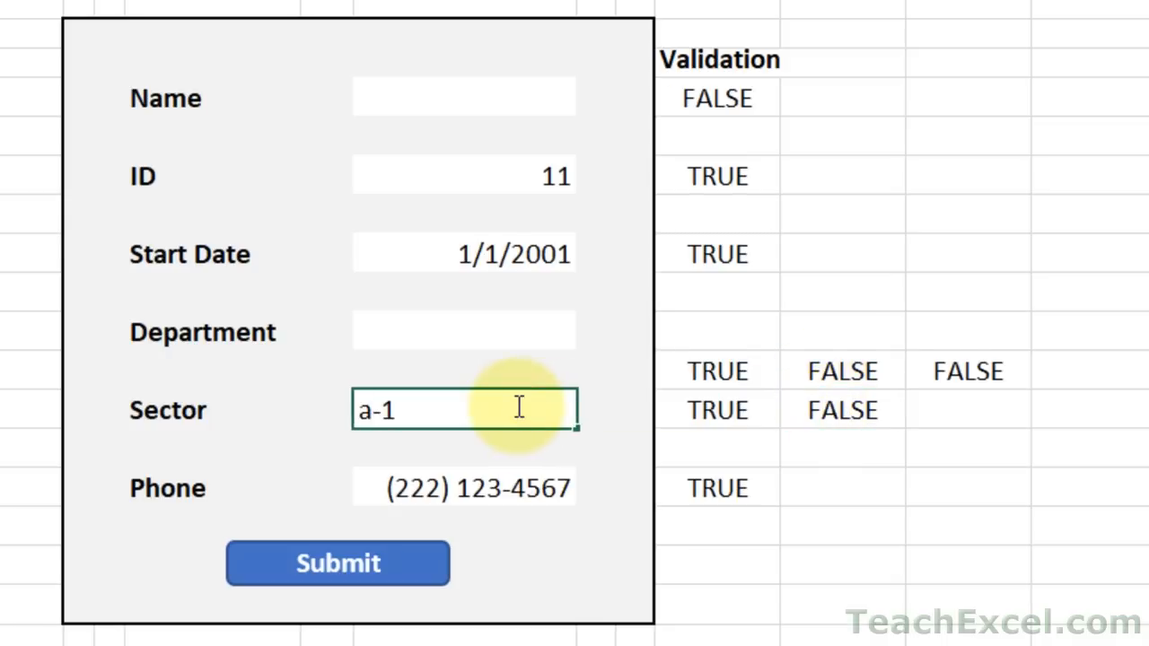
pyautogui.press('Return')
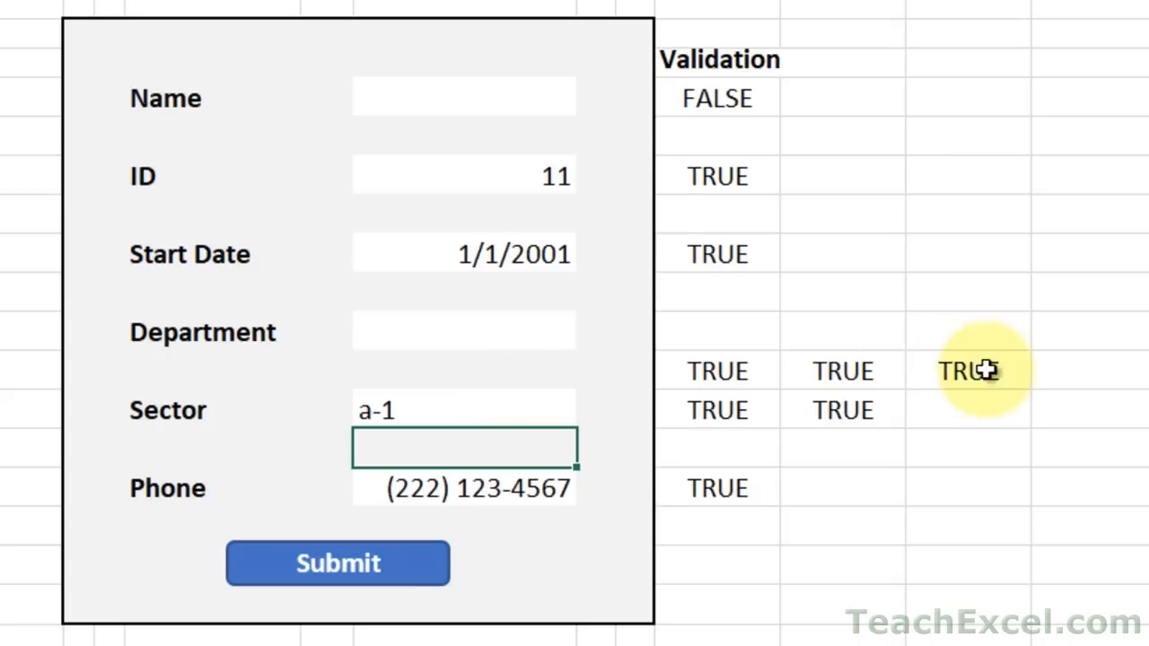
# Clear the separate Sector tests in I11:J12 and move the combined AND formula from K11 to I12.
pyautogui.moveTo(751, 377); pyautogui.dragTo(799, 410)
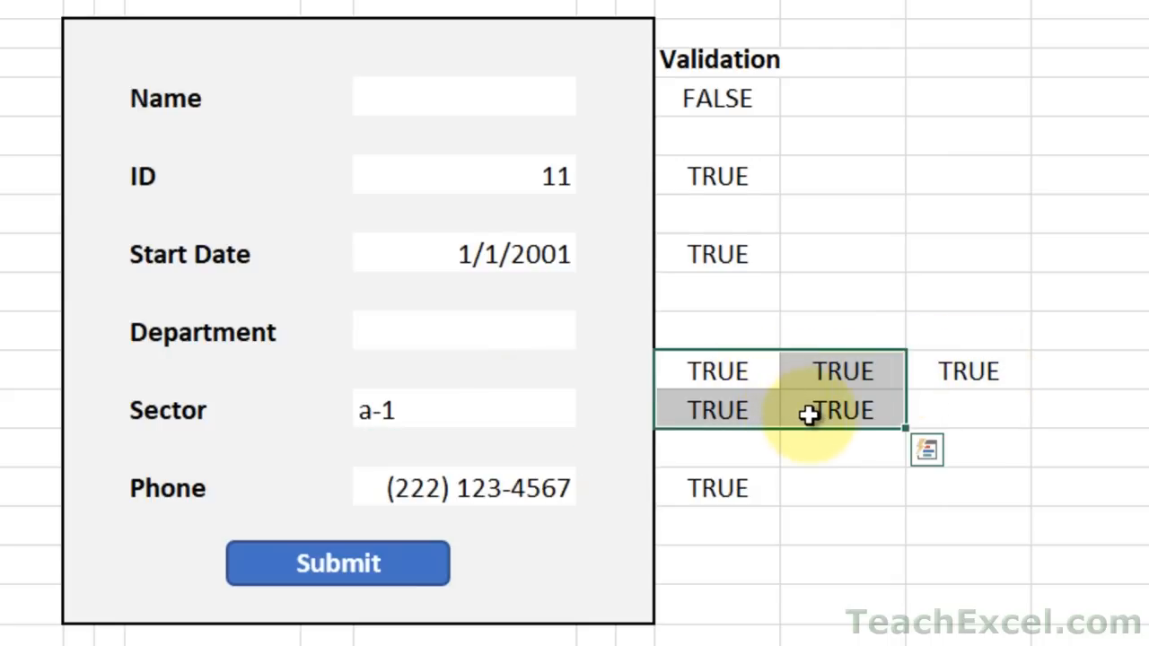
pyautogui.press('Delete')
pyautogui.doubleClick(969, 373)
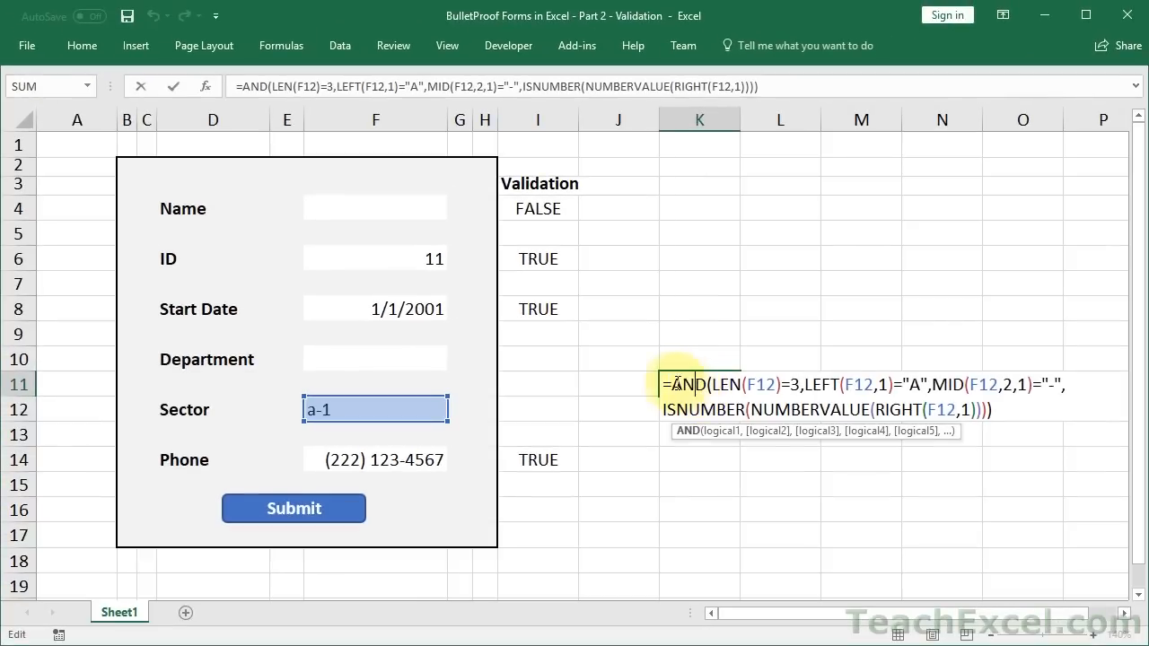
pyautogui.moveTo(668, 384); pyautogui.dragTo(1054, 414)
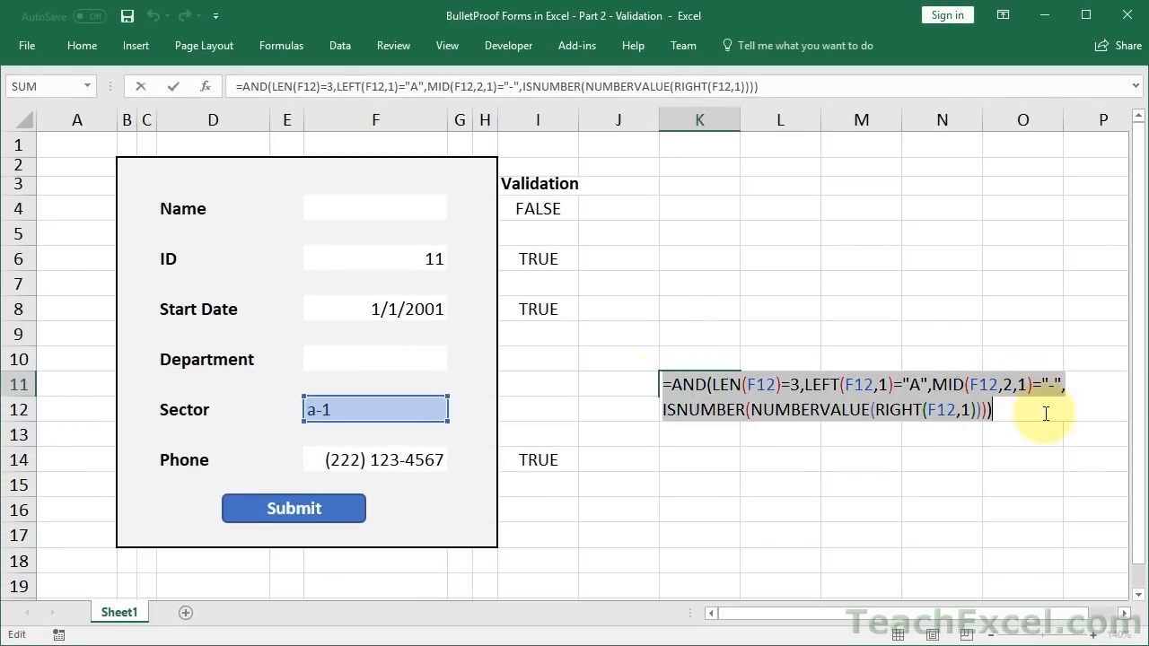
pyautogui.press('Delete')
pyautogui.hotkey('ctrl', 'Return')
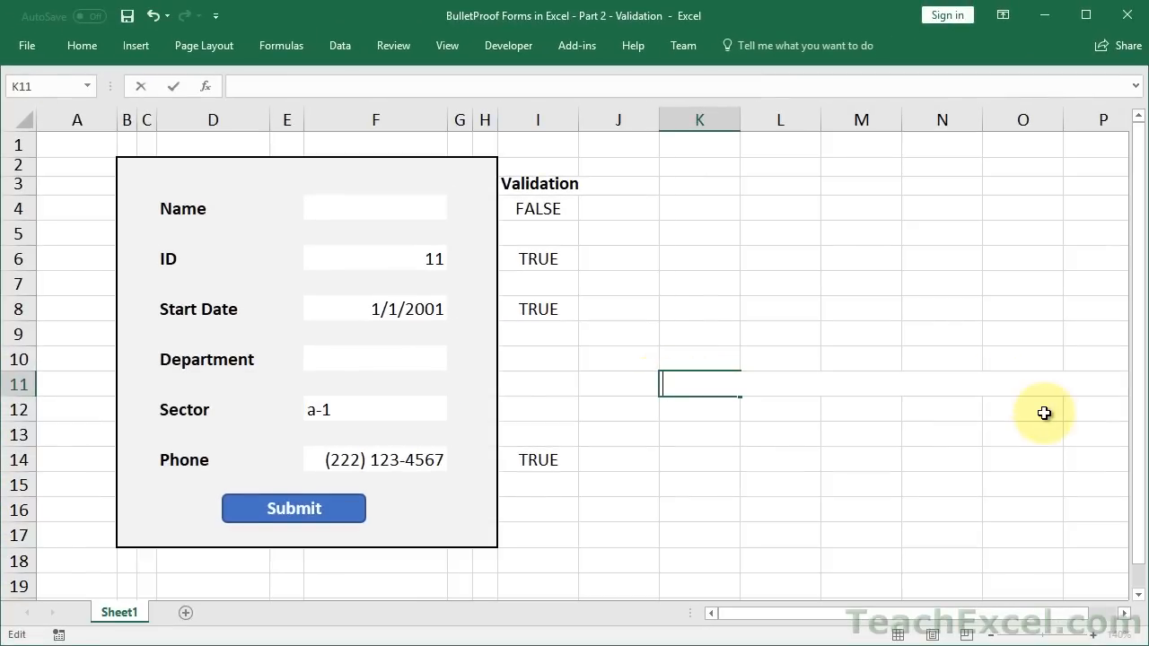
pyautogui.press('Left')
pyautogui.press('Left')
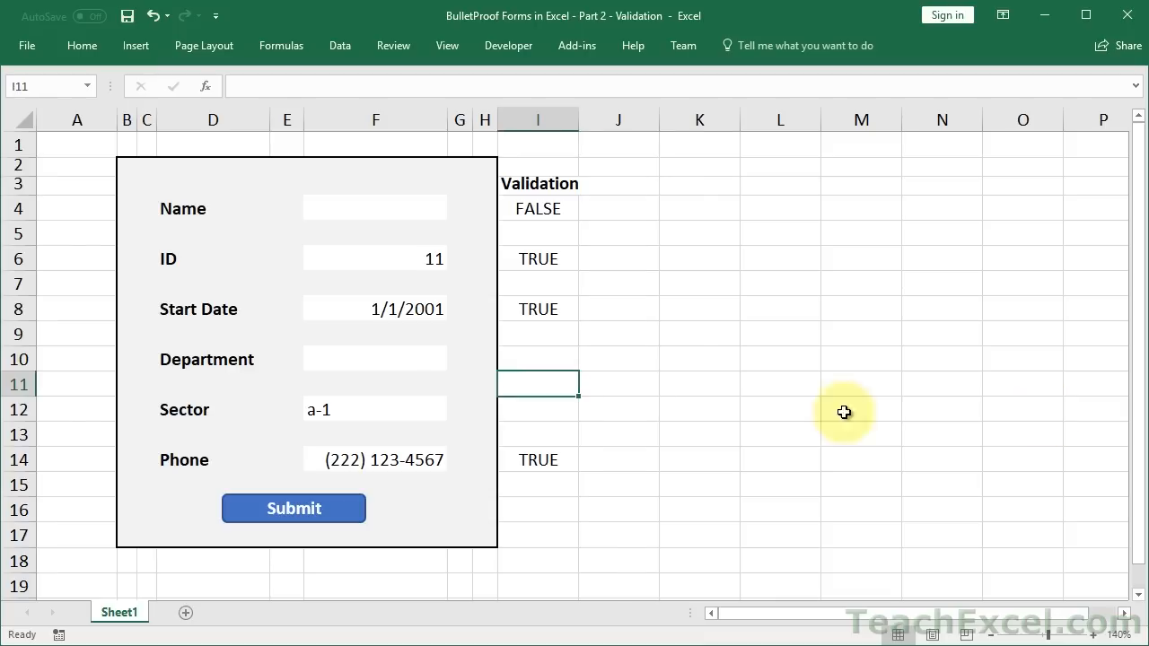
pyautogui.press('Down')
pyautogui.hotkey('ctrl', 'v')
pyautogui.press('Return')
pyautogui.doubleClick(526, 406)
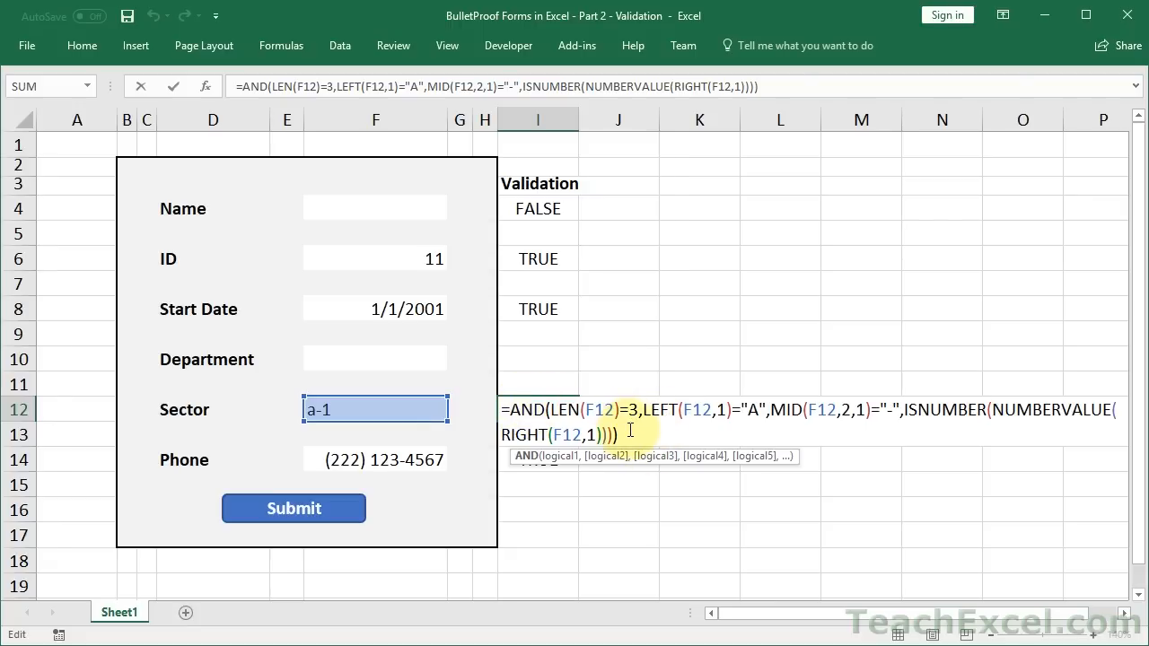
pyautogui.press('Escape')
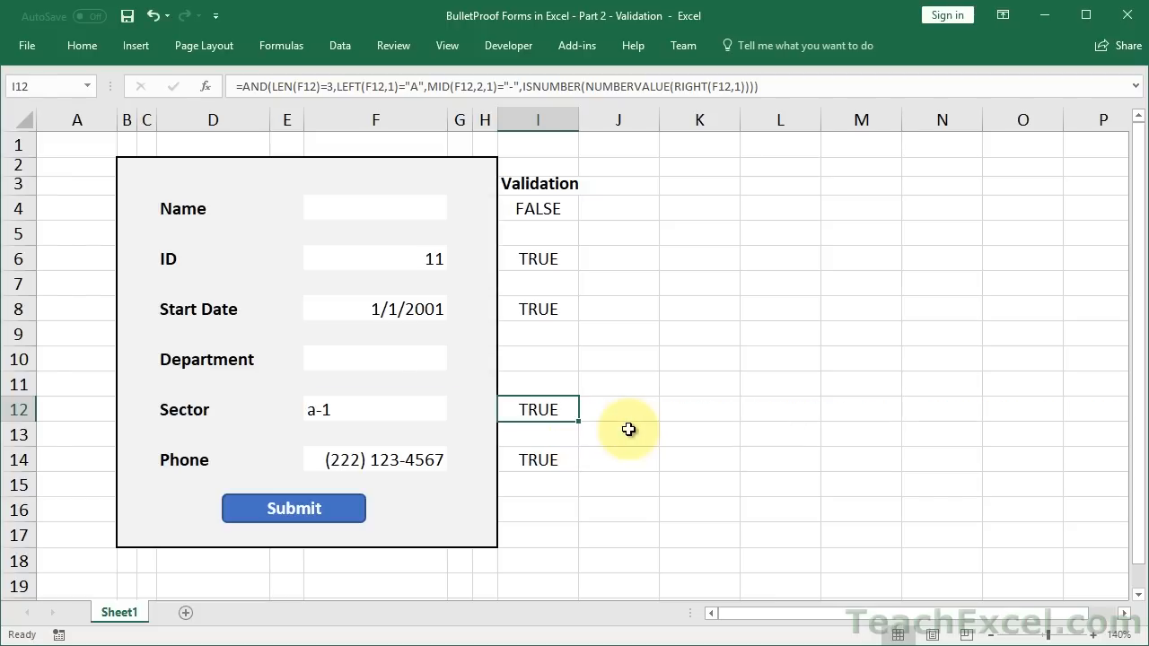
# Apply a Custom data validation rule with the formula =I12 to the Sector input cell F12.
pyautogui.click(367, 409)
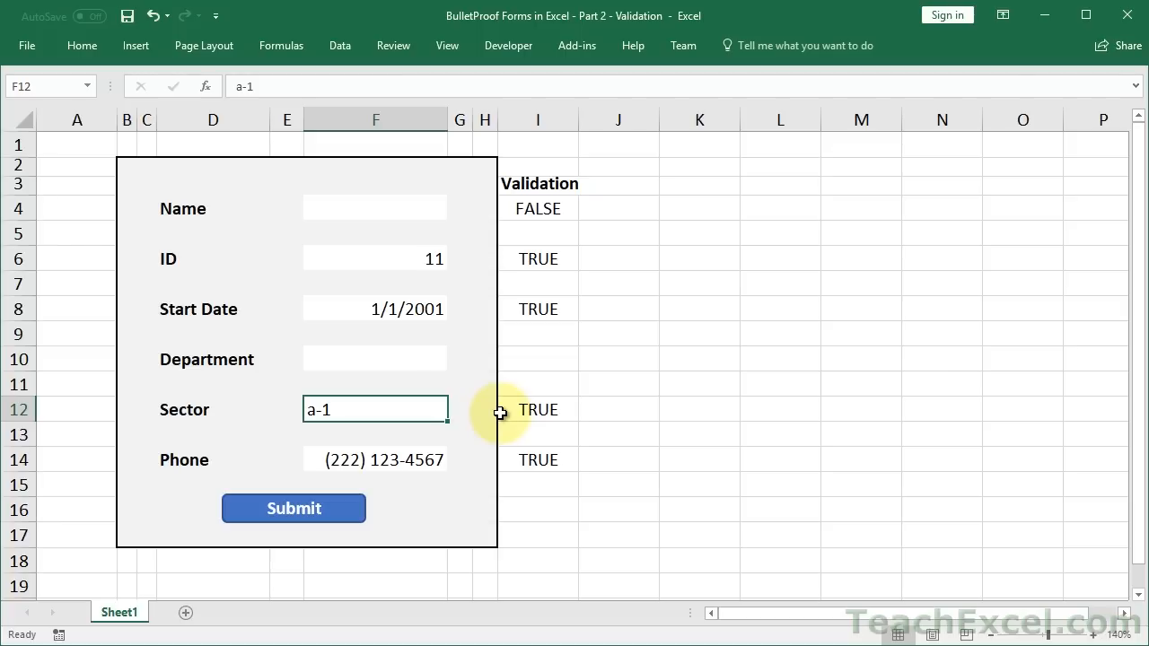
pyautogui.hotkey('alt', 'a')
pyautogui.press('v')
pyautogui.press('v')
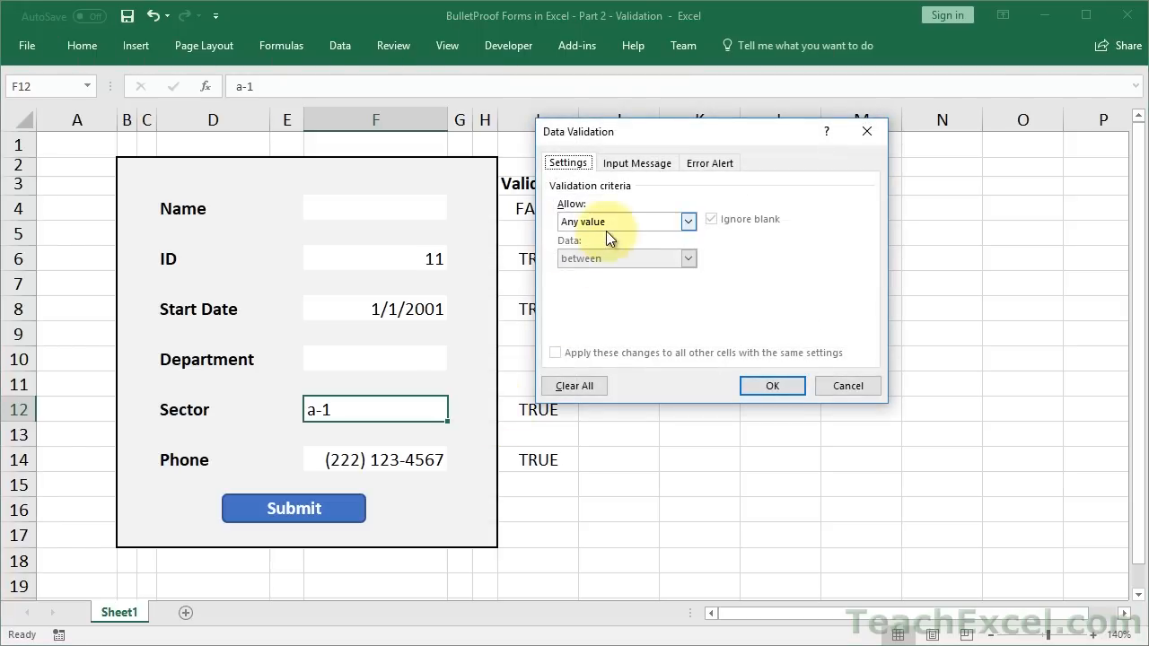
pyautogui.click(606, 222)
pyautogui.click(585, 319)
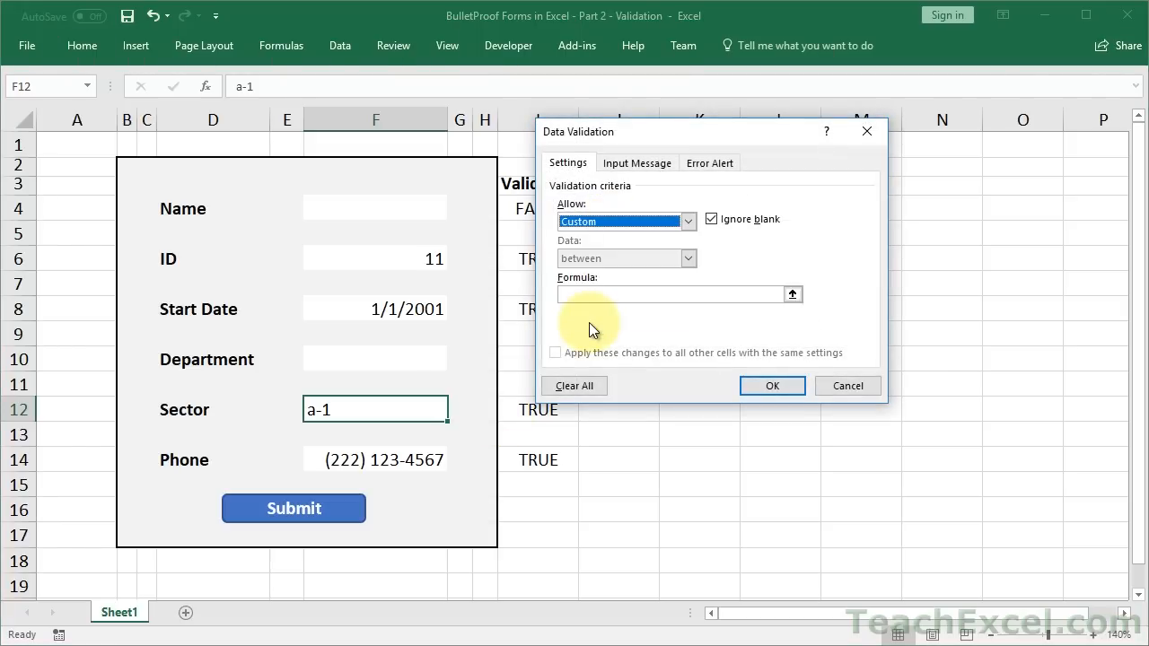
pyautogui.click(585, 293)
pyautogui.write('=')
pyautogui.click(514, 412)
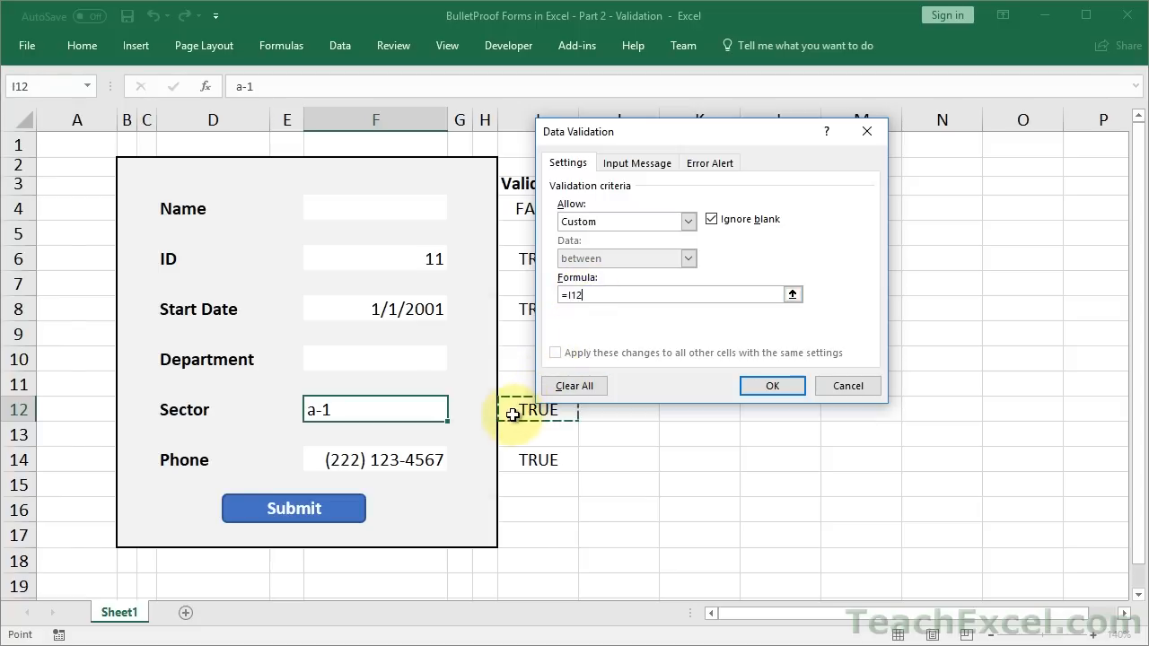
pyautogui.click(754, 386)
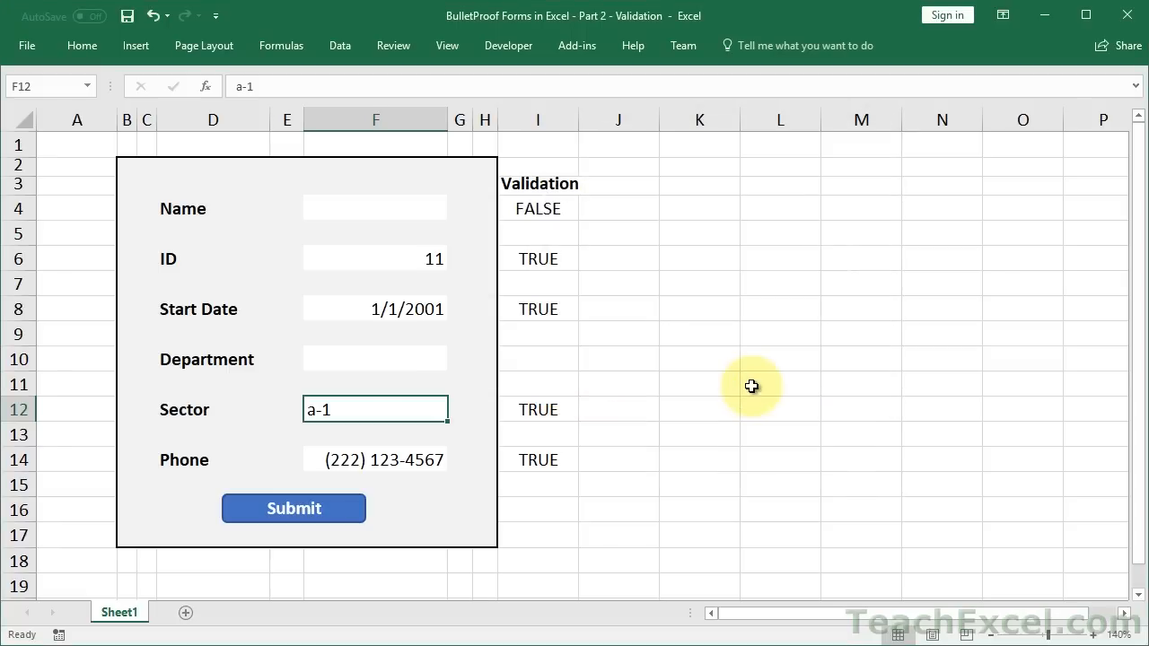
# Clear the Sector field and try to enter 123 to test its validation rule.
pyautogui.press('Delete')
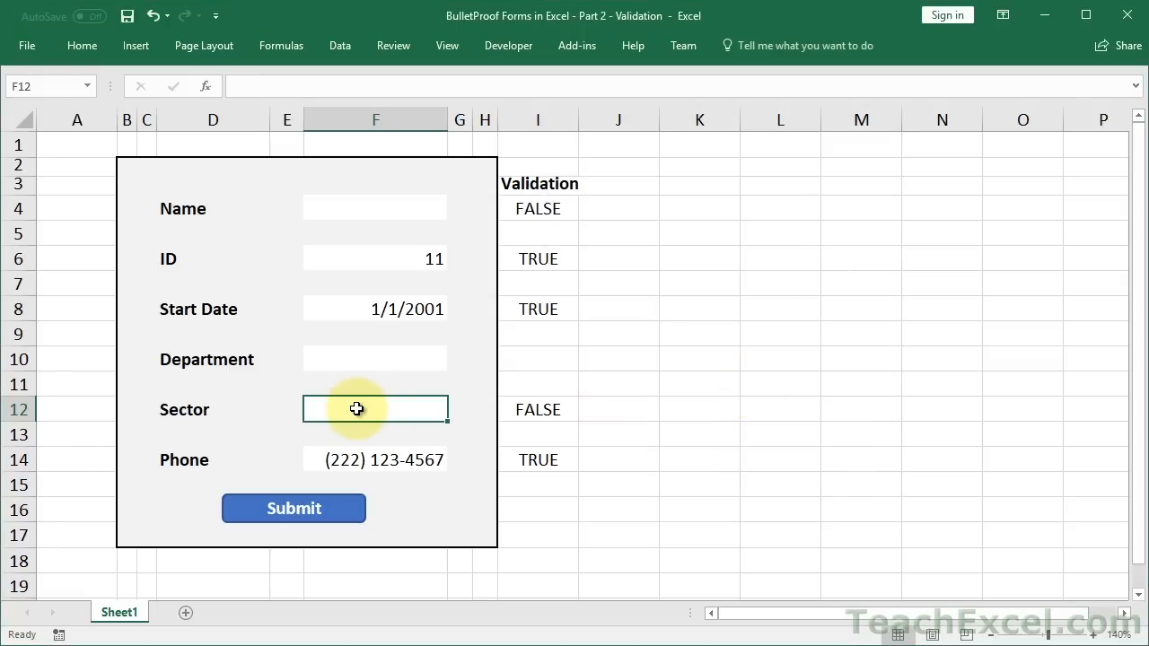
pyautogui.write('123')
pyautogui.press('Return')
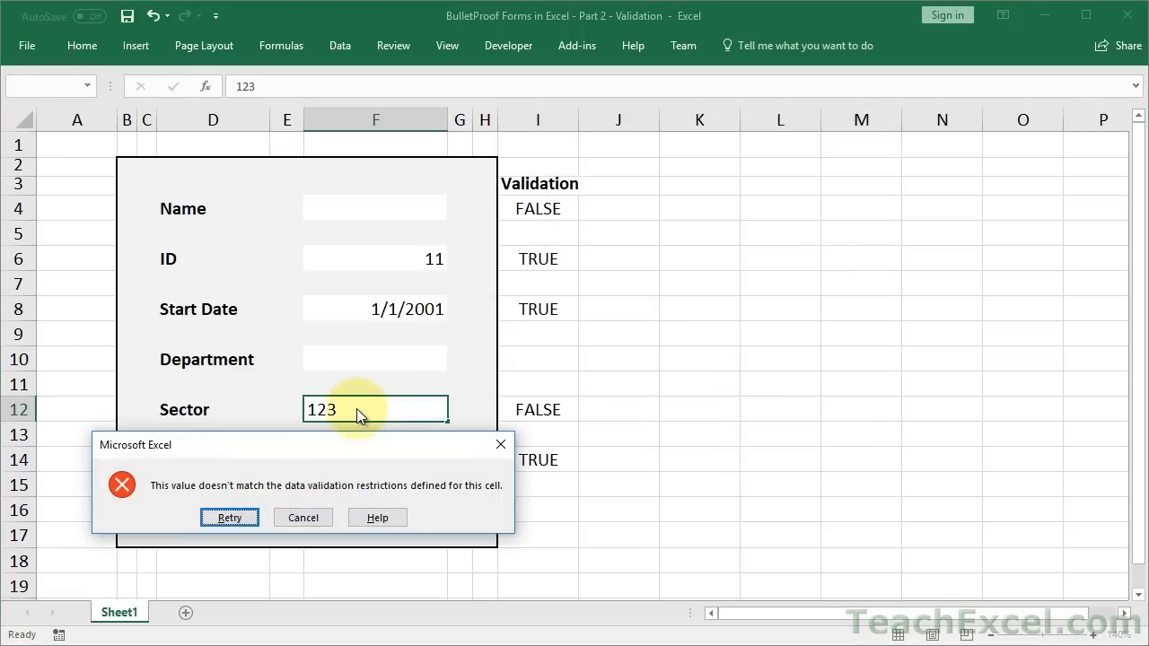
# Retry the rejected Sector entry with the value a-1.
pyautogui.press('Return')
pyautogui.write('a-1')
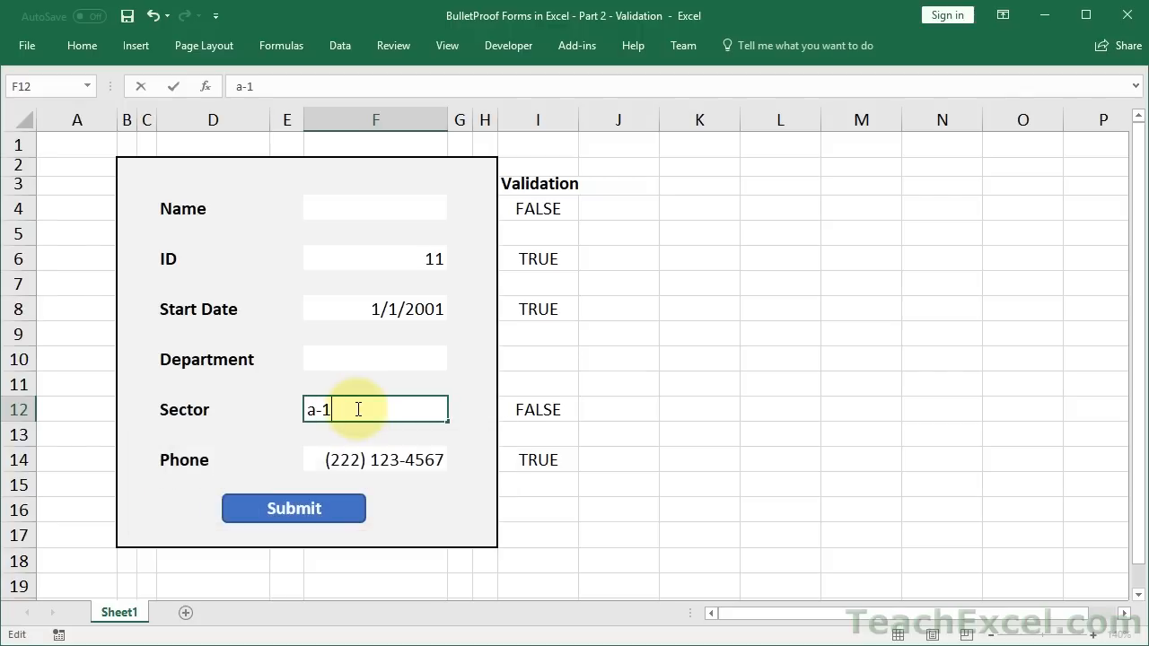
pyautogui.press('Return')
# Try to change the Sector entry to a-a to test its validation rule, and cancel the edit.
pyautogui.doubleClick(356, 408)
pyautogui.press('BackSpace')
pyautogui.write('a')
pyautogui.press('Return')
pyautogui.press('Return')
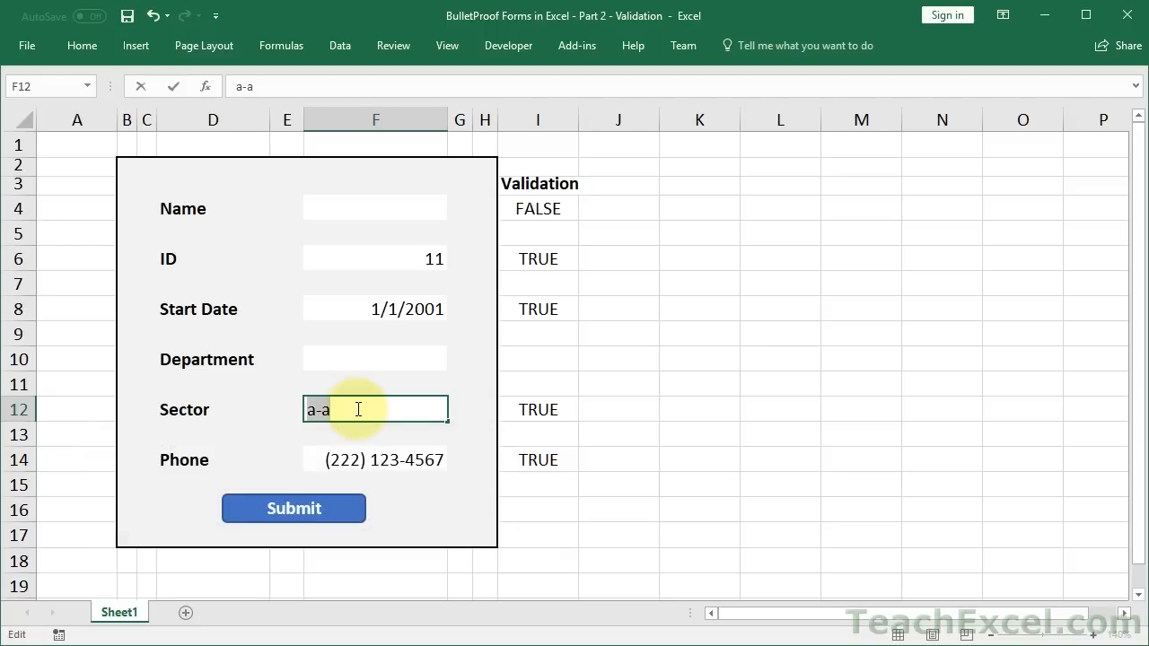
pyautogui.press('Escape')
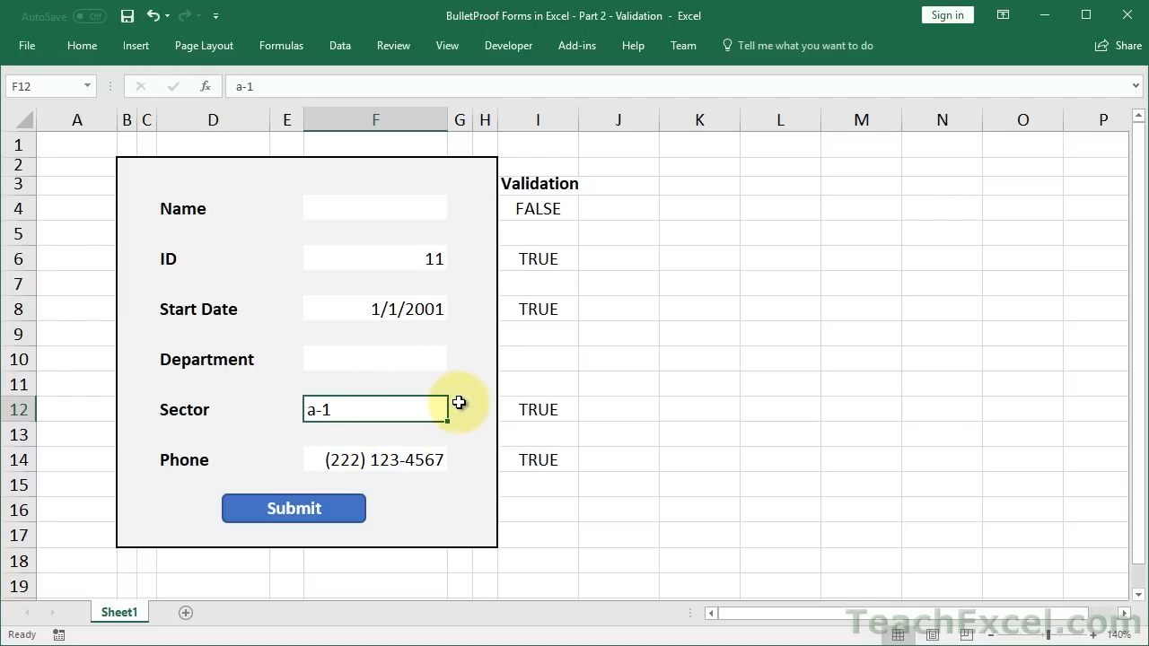
# Insert a comment on the Sector input cell F12 and delete its default author name.
pyautogui.click(394, 46)
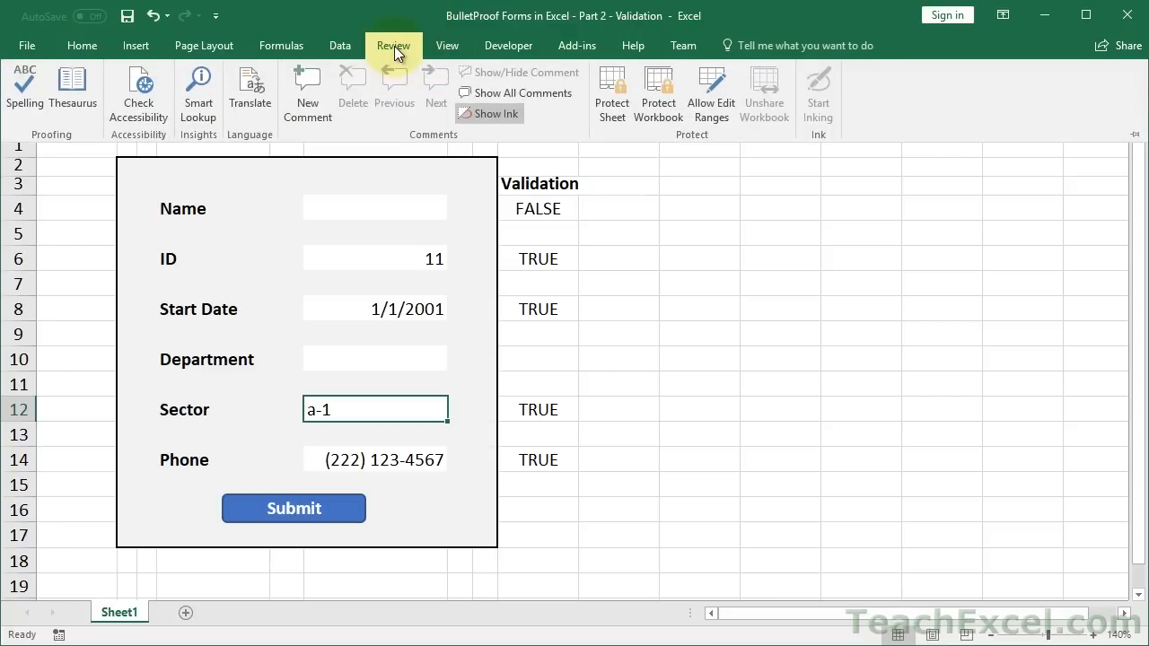
pyautogui.click(306, 81)
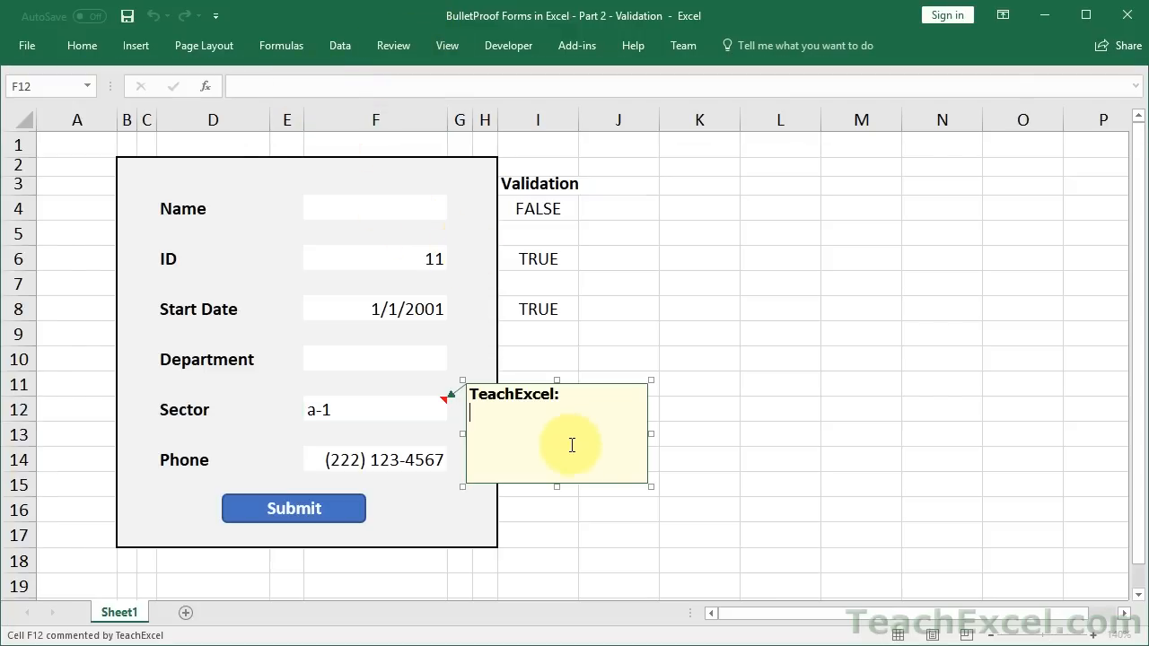
pyautogui.press('BackSpace')
pyautogui.press('BackSpace')
pyautogui.press('BackSpace')
pyautogui.press('BackSpace')
pyautogui.press('BackSpace')
pyautogui.press('BackSpace')
pyautogui.press('BackSpace')
pyautogui.press('BackSpace')
pyautogui.press('BackSpace')
pyautogui.press('BackSpace')
pyautogui.press('BackSpace')
pyautogui.press('BackSpace')
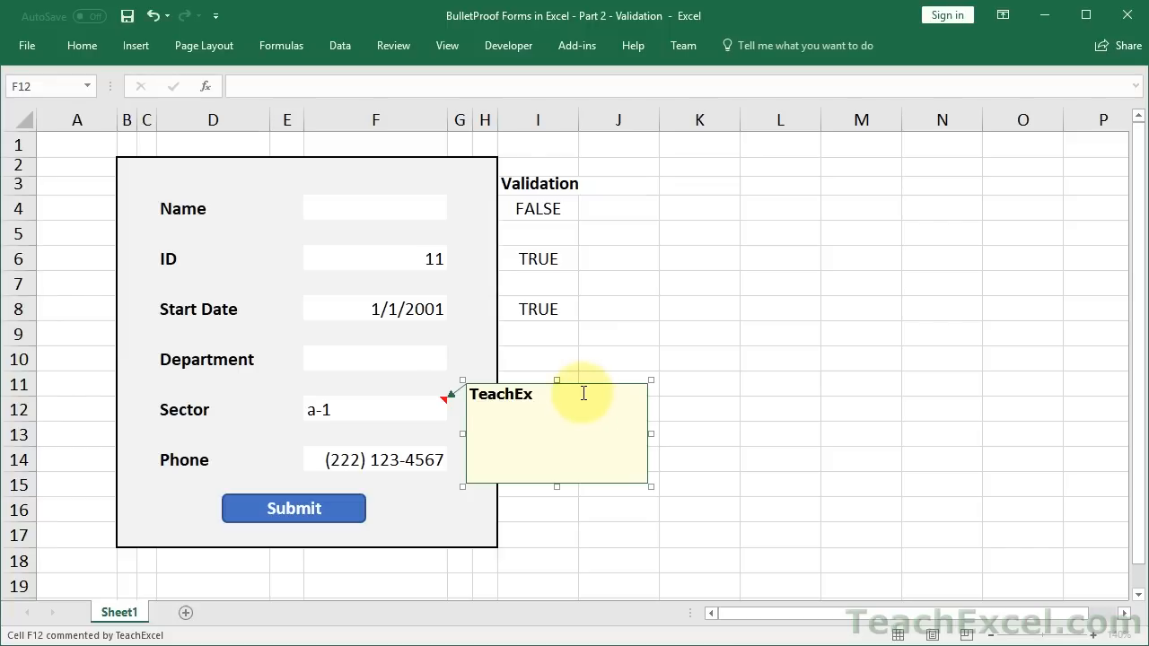
# Write "Format: A-#" in the Sector comment in regular text, with only A-# in bold.
pyautogui.click(79, 45)
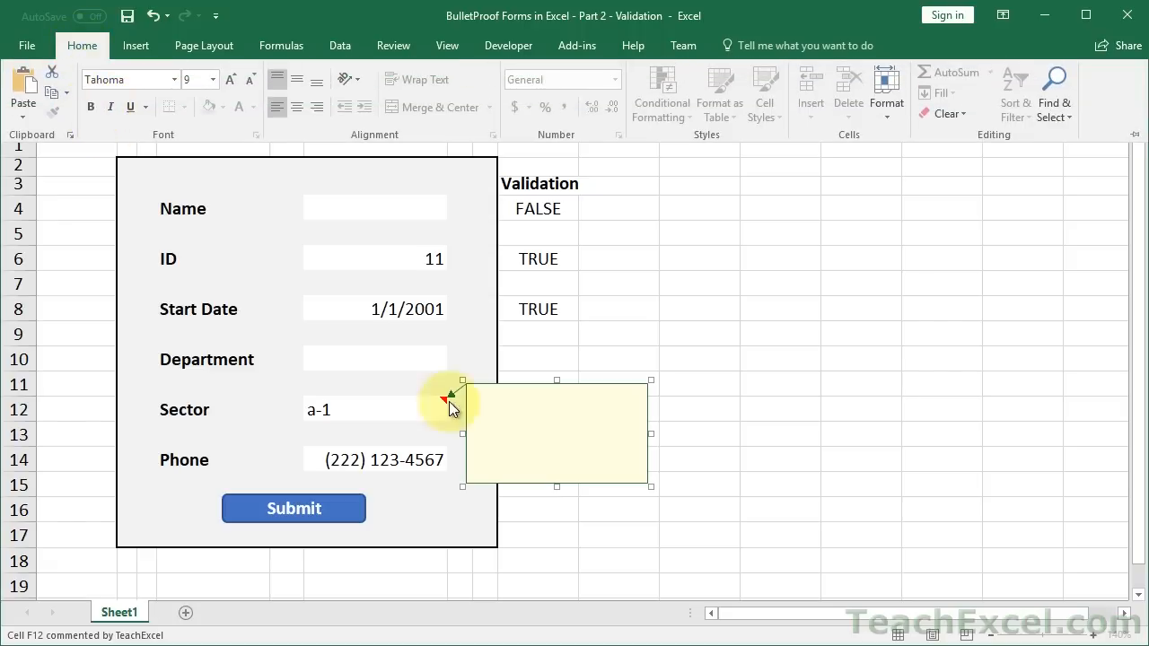
pyautogui.click(504, 419)
pyautogui.write('Format')
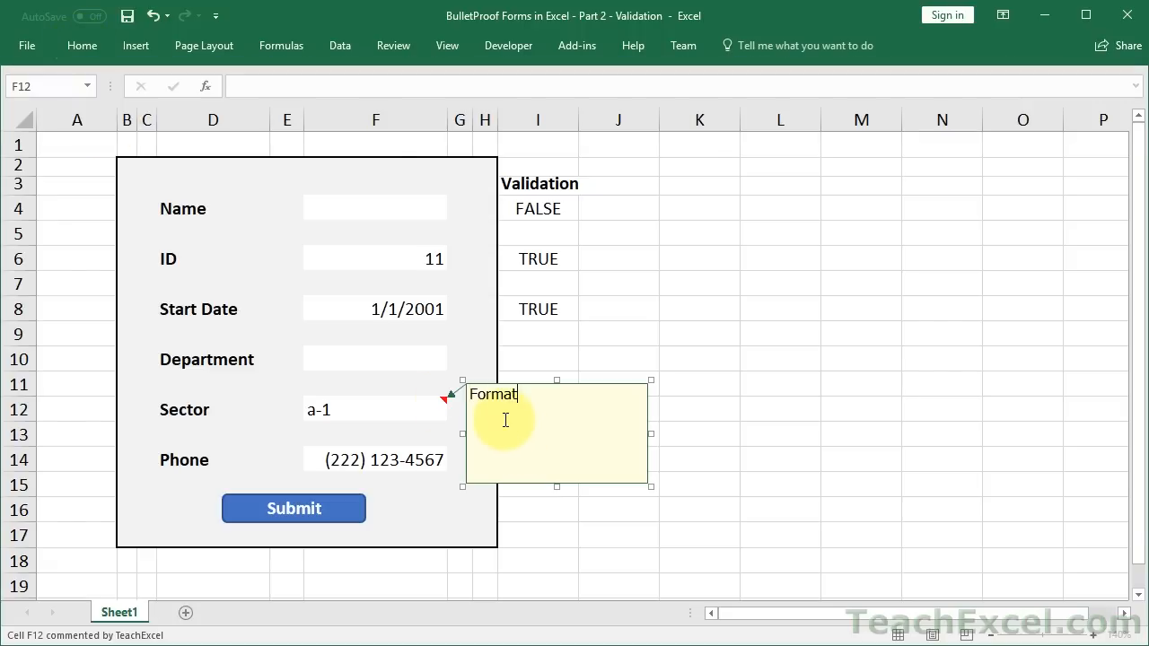
pyautogui.write(': A-#')
pyautogui.moveTo(554, 393); pyautogui.dragTo(528, 393)
pyautogui.hotkey('ctrl', 'b')
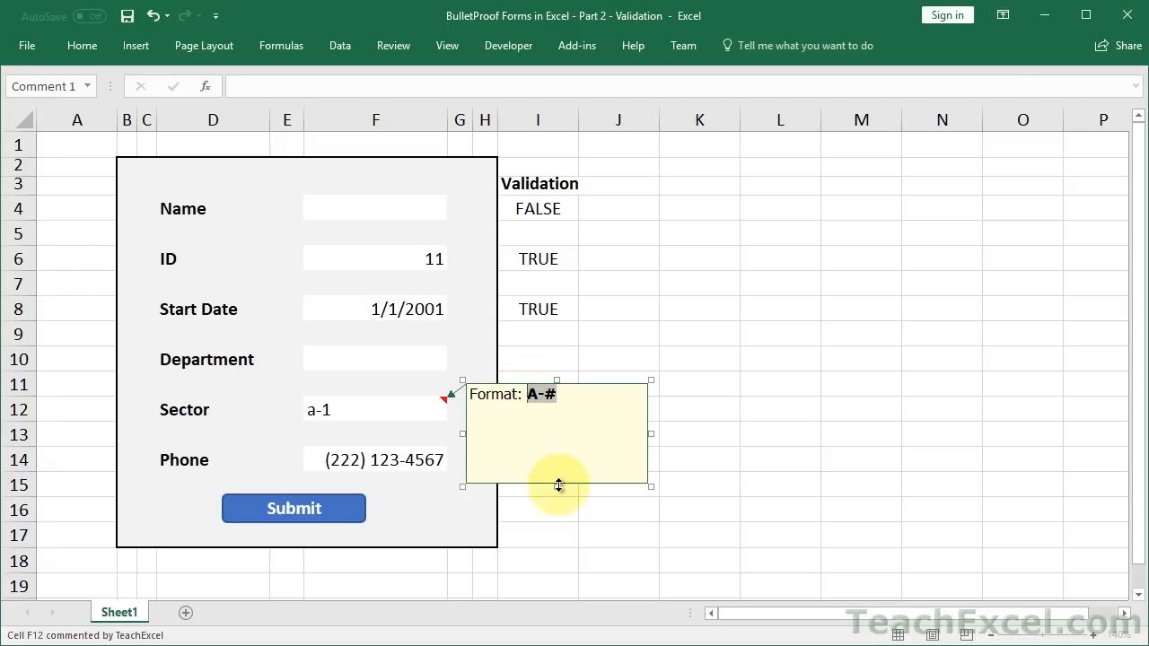
# Shrink the Sector comment box to fit its single line of text and preview it from cell F12.
pyautogui.moveTo(558, 483); pyautogui.dragTo(554, 420)
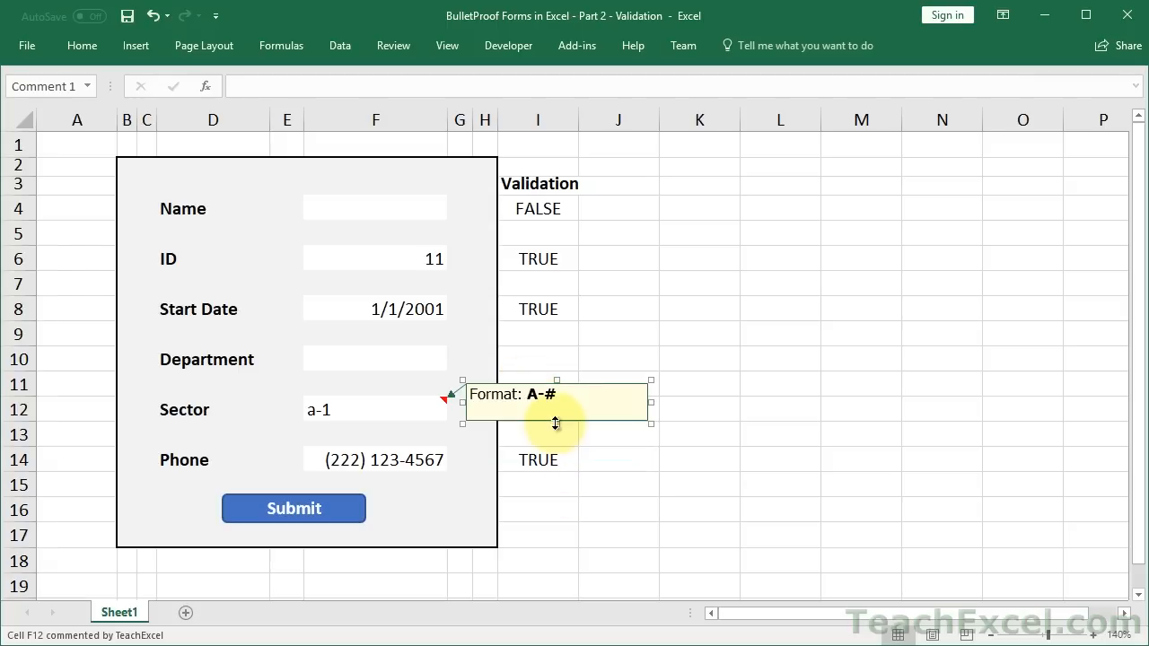
pyautogui.moveTo(653, 404); pyautogui.dragTo(524, 418)
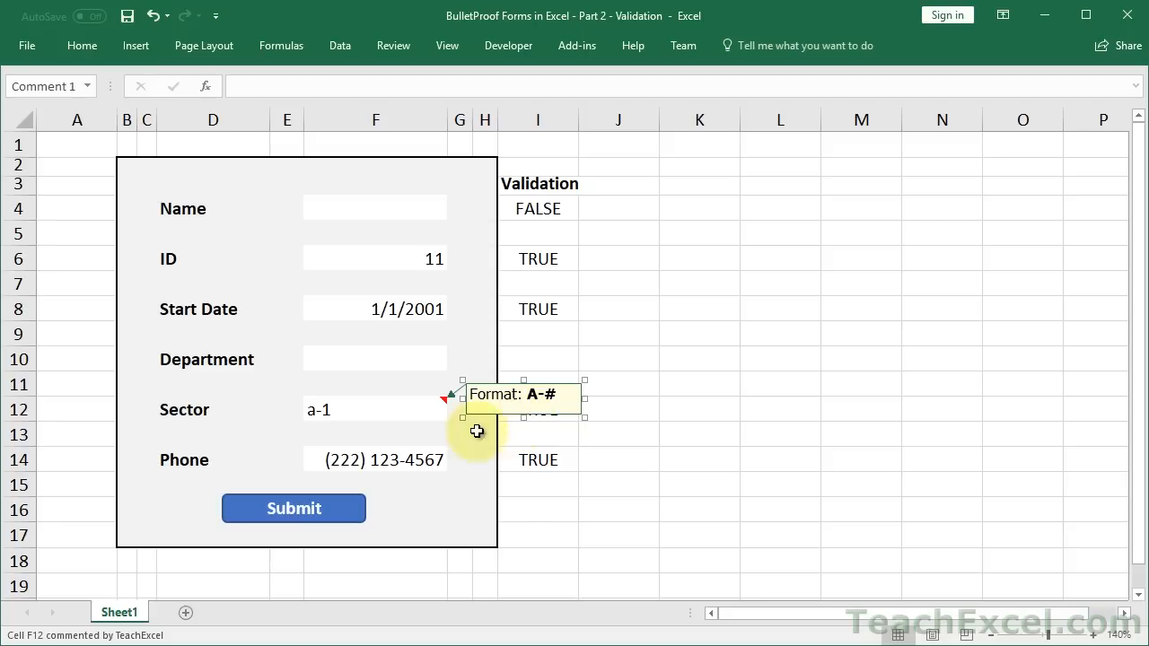
pyautogui.click(361, 410)
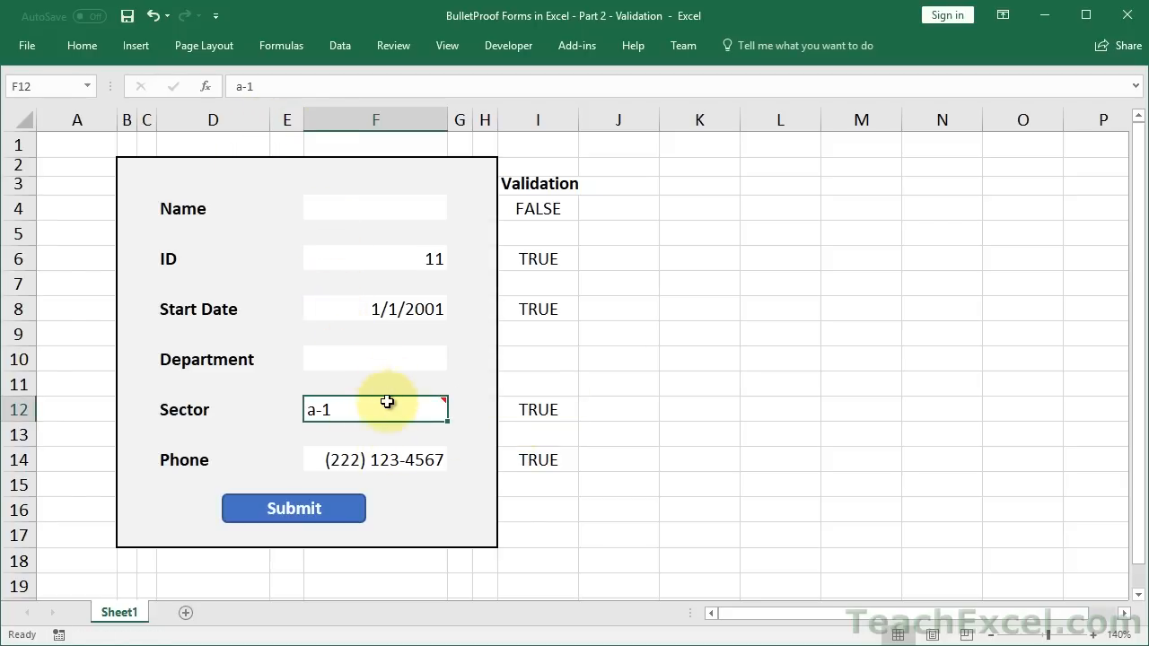
pyautogui.moveTo(387, 408)
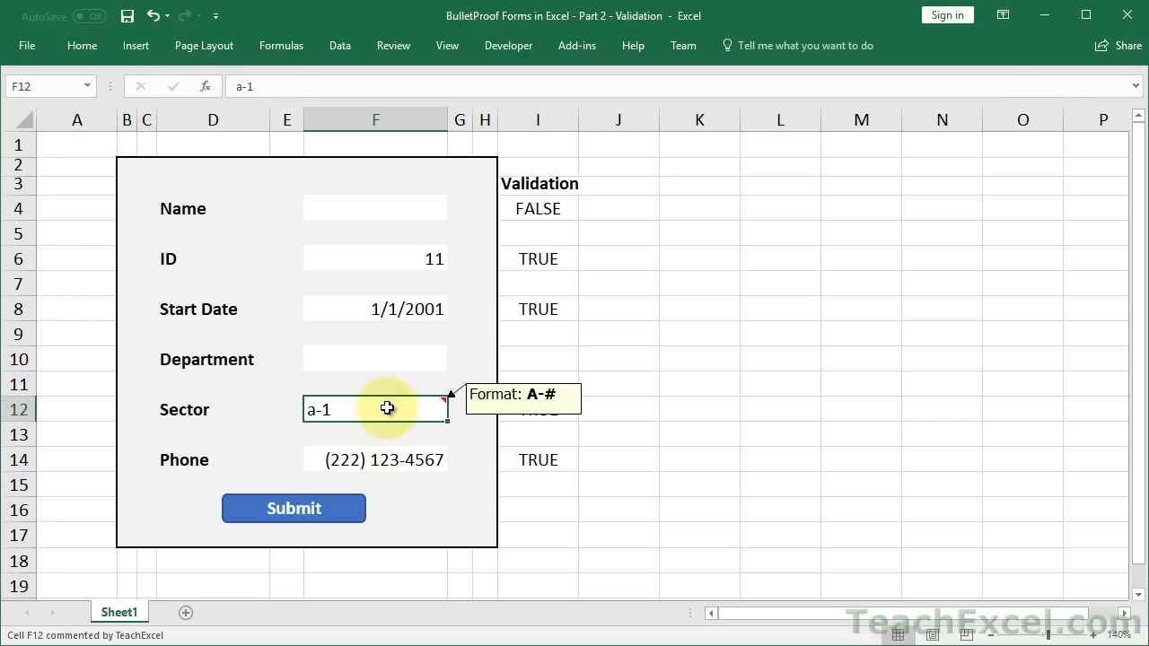
# Change the Sector entry in F12 to A-1 with a capital letter.
pyautogui.doubleClick(319, 409)
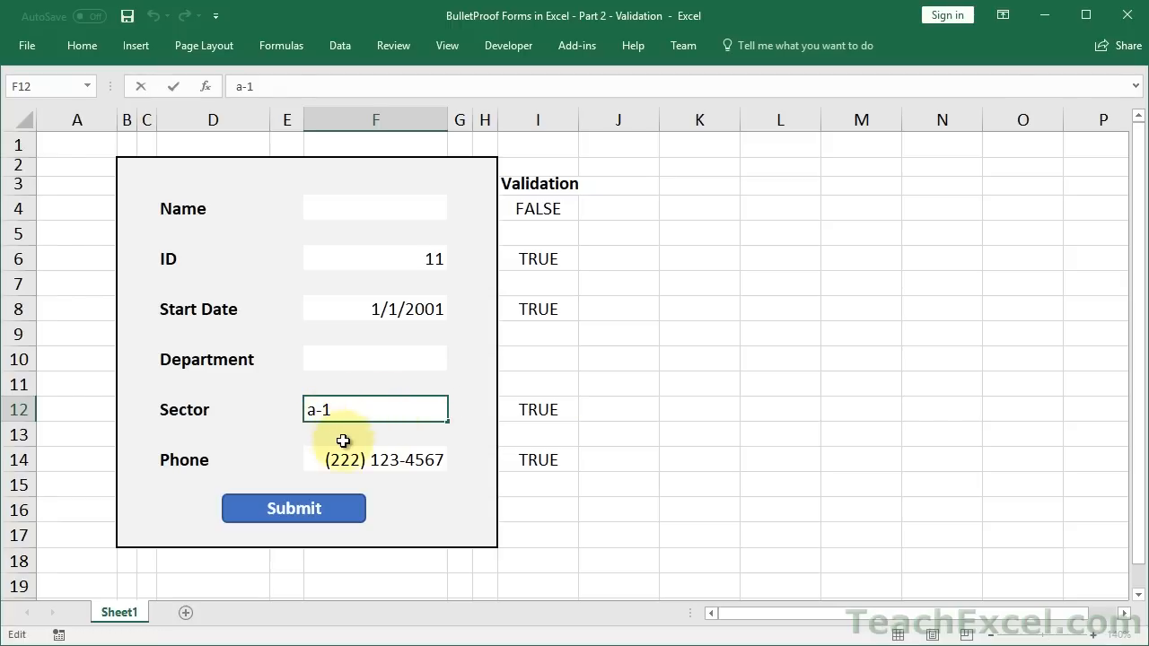
pyautogui.press('BackSpace')
pyautogui.write('A')
pyautogui.hotkey('ctrl', 'Return')
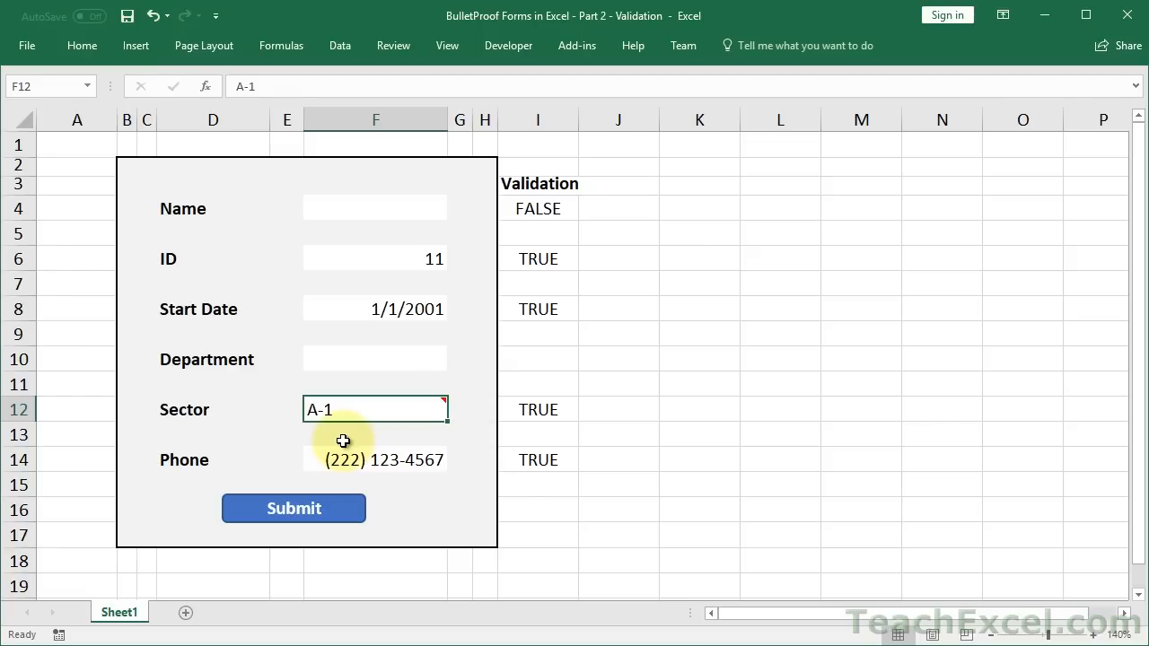
# Apply a List data validation rule with the source Item1, Item2, Item3 to the Department input cell F10.
pyautogui.click(355, 359)
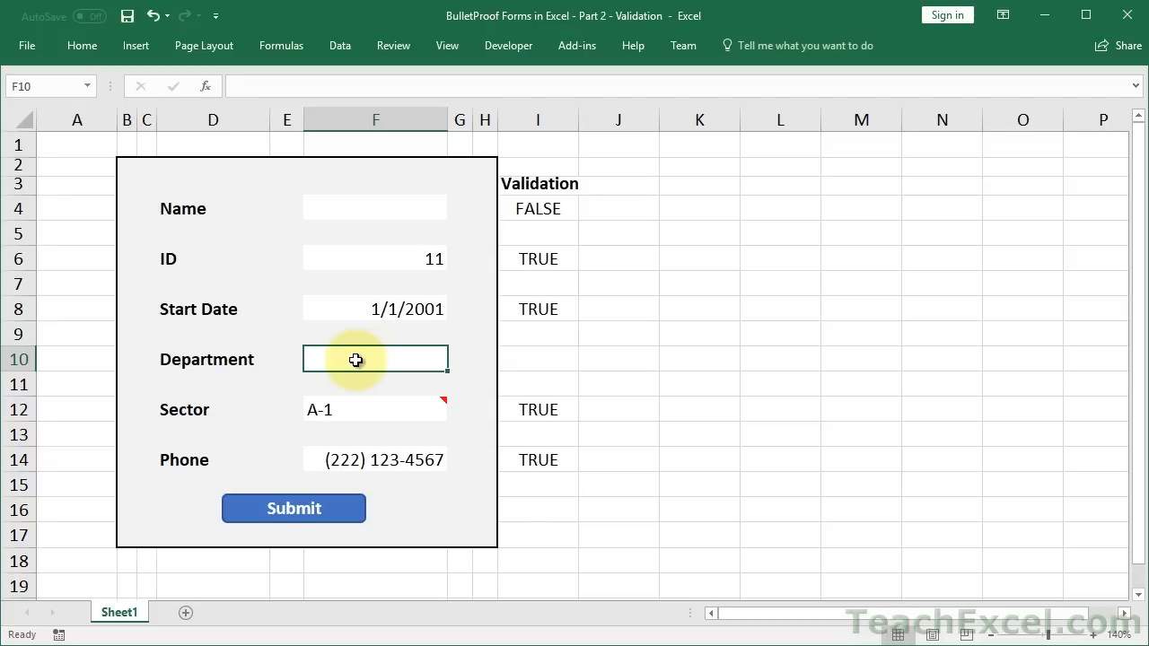
pyautogui.hotkey('alt', 'a')
pyautogui.press('v')
pyautogui.press('v')
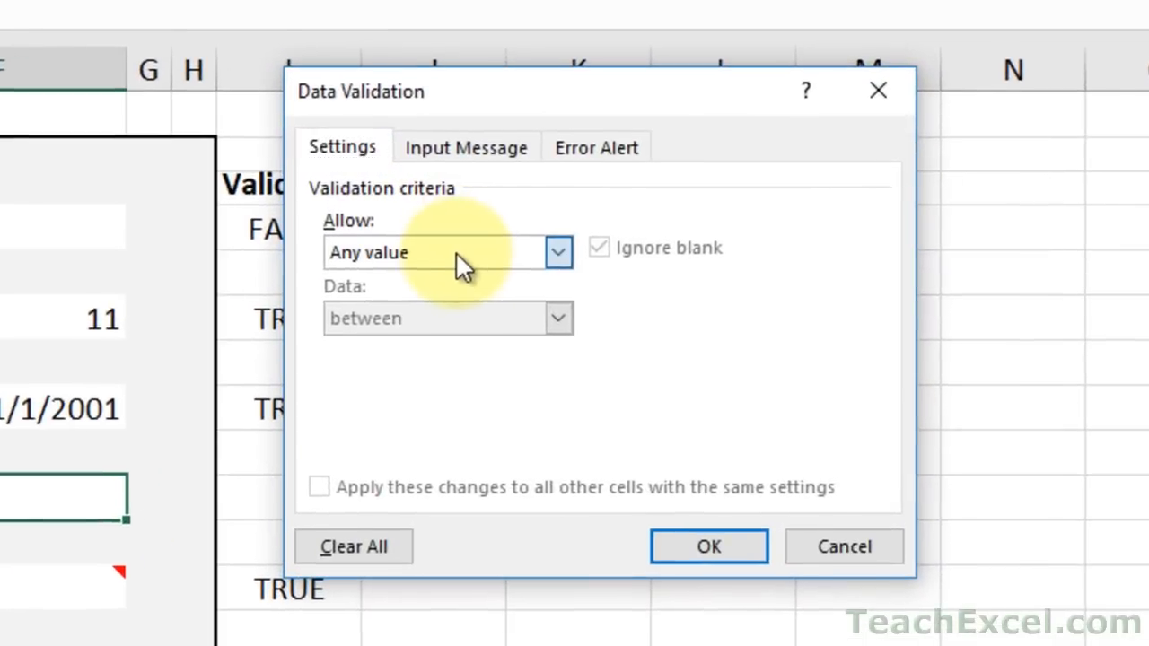
pyautogui.click(555, 236)
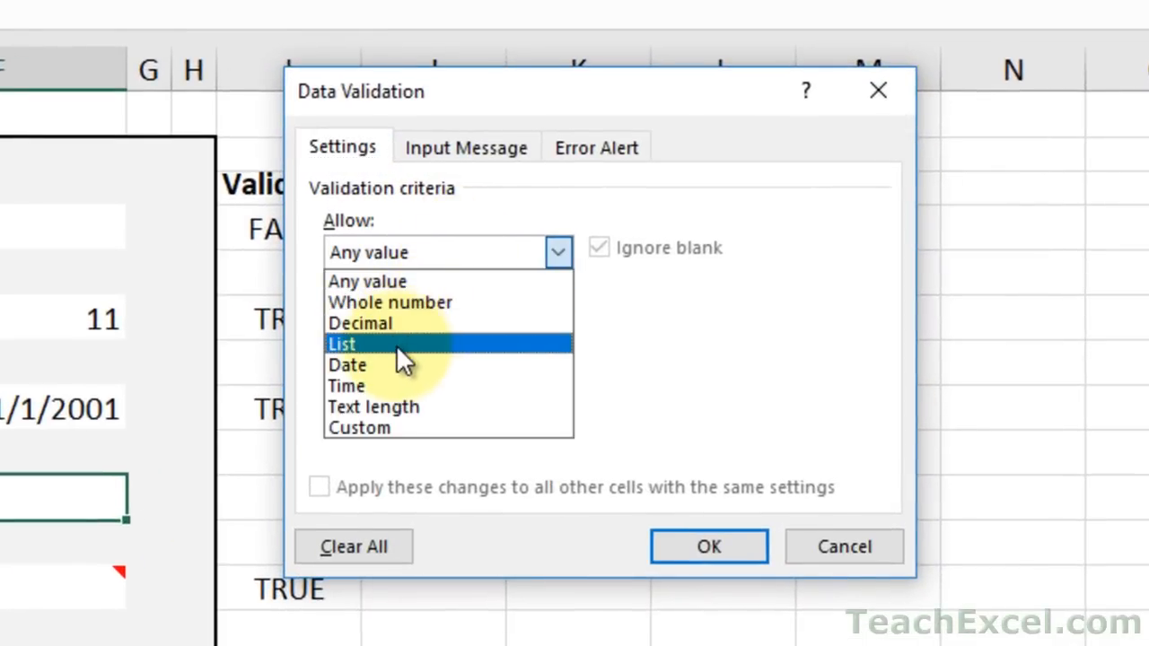
pyautogui.click(511, 306)
pyautogui.click(399, 386)
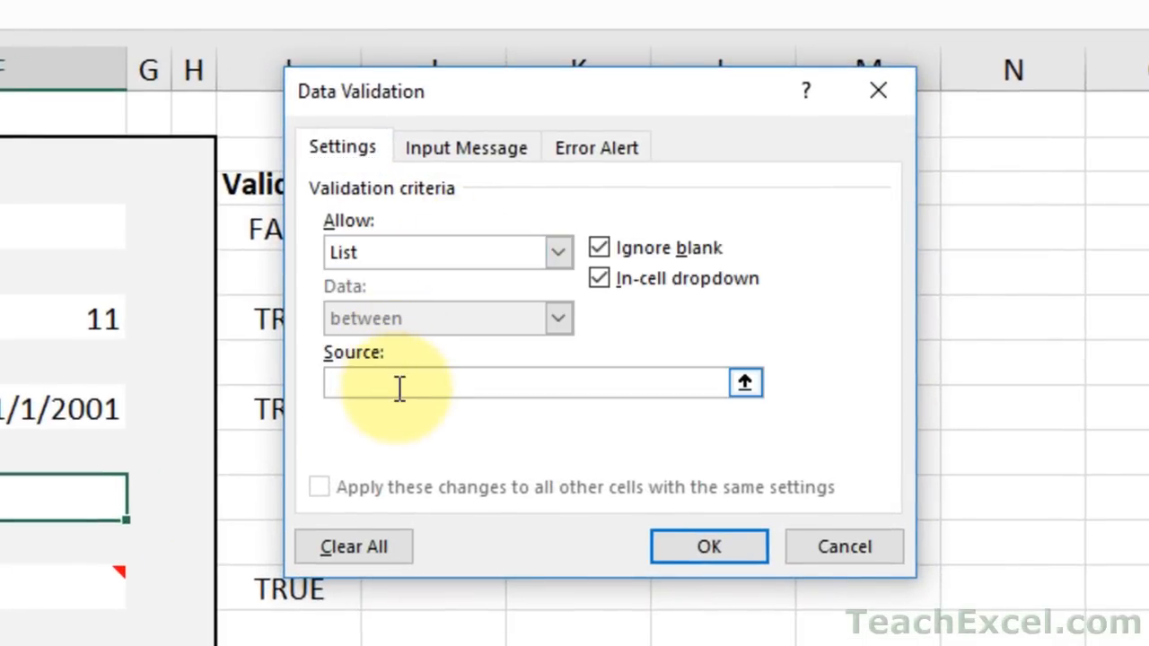
pyautogui.write('Item1, Item2, Item3')
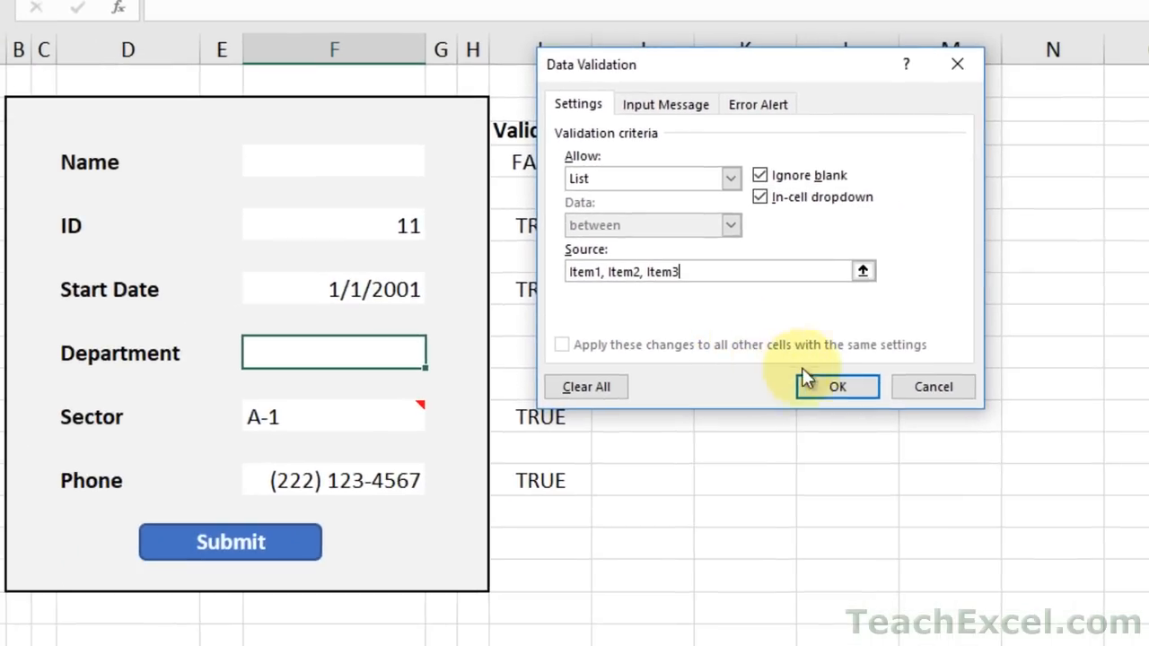
pyautogui.click(818, 384)
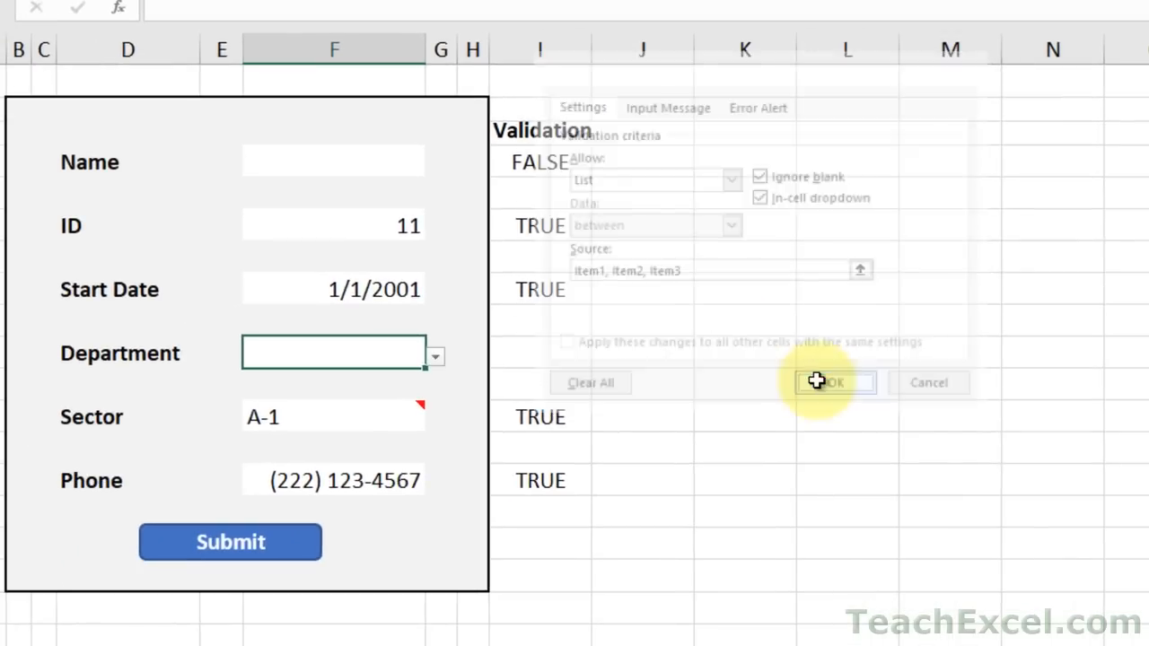
# Test the Department dropdown by choosing Item2 and switching the choice to Item1.
pyautogui.click(437, 357)
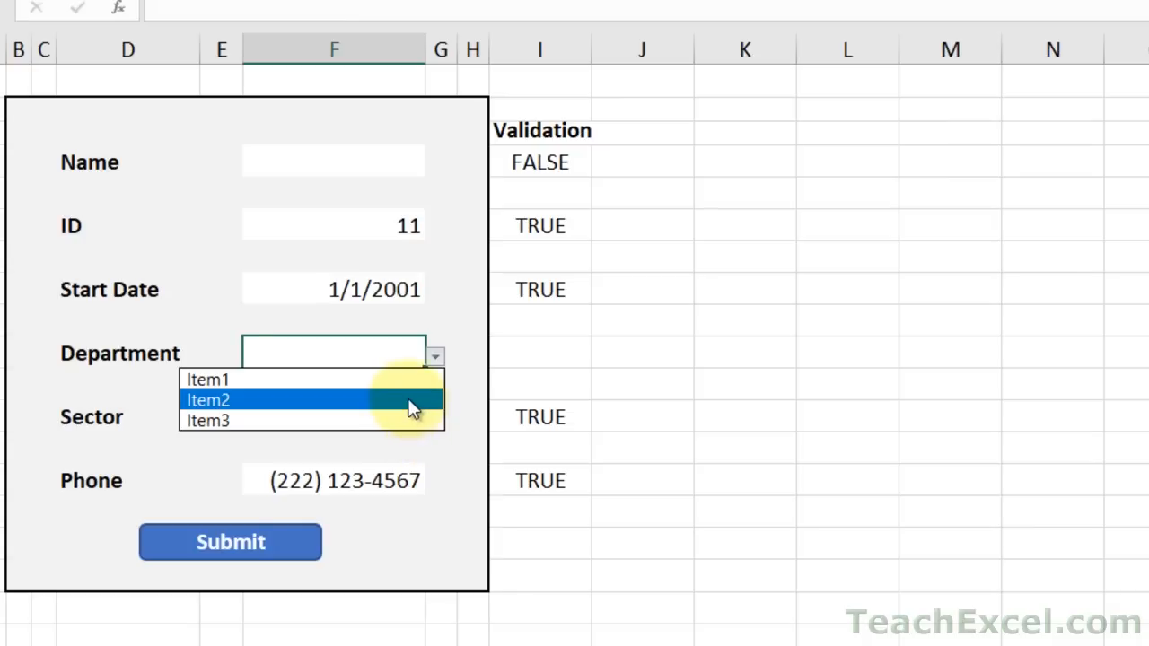
pyautogui.click(409, 398)
pyautogui.click(434, 357)
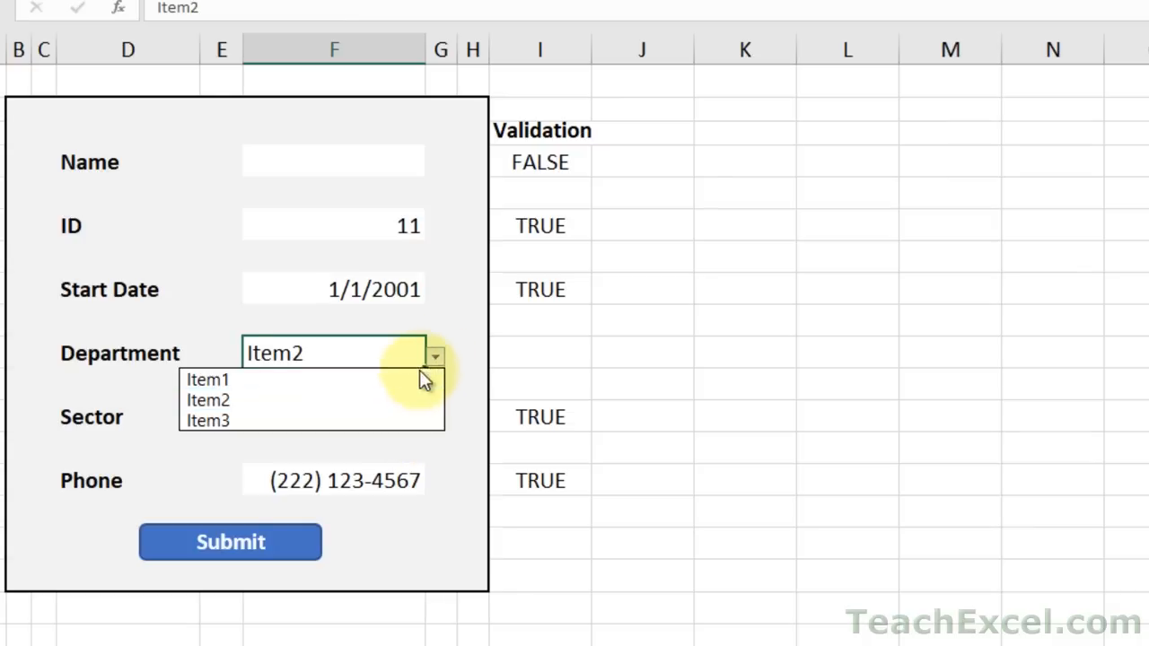
pyautogui.click(418, 380)
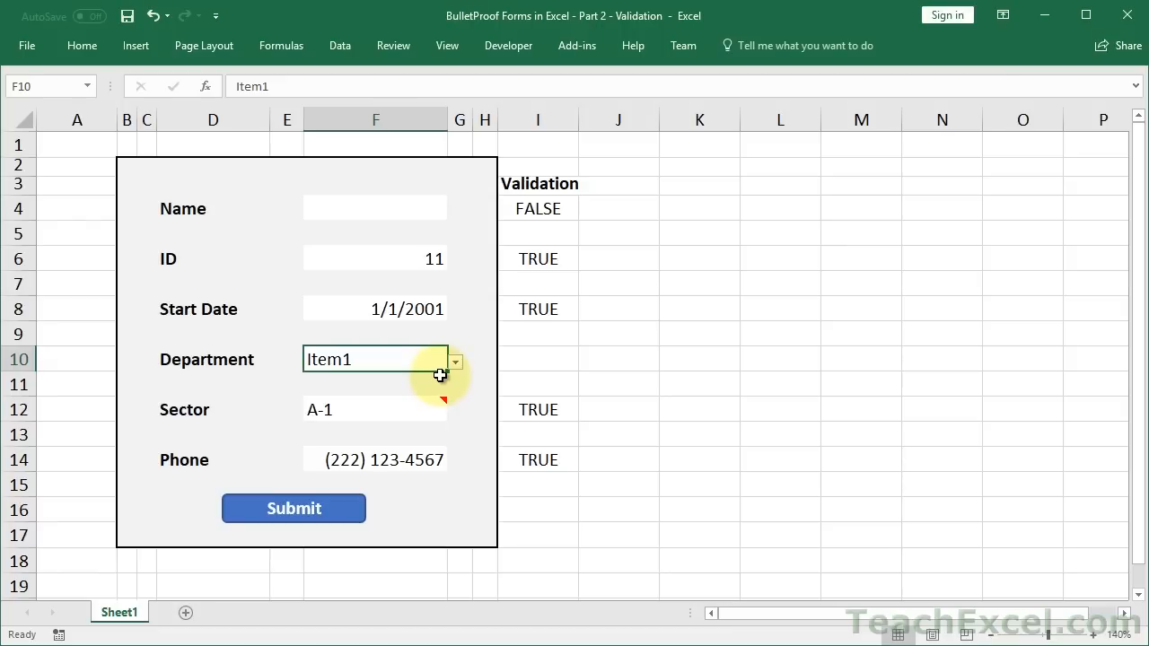
# Clear all data validation from the Department cell F10 and delete its Item1 entry.
pyautogui.hotkey('alt', 'd')
pyautogui.press('l')
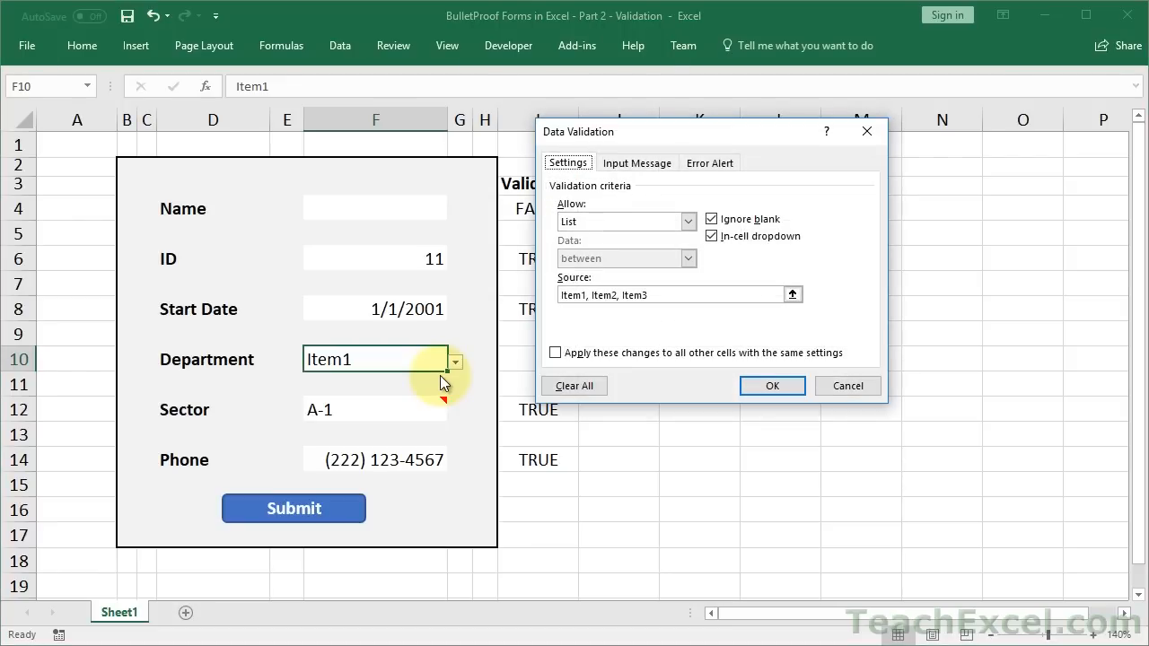
pyautogui.click(579, 386)
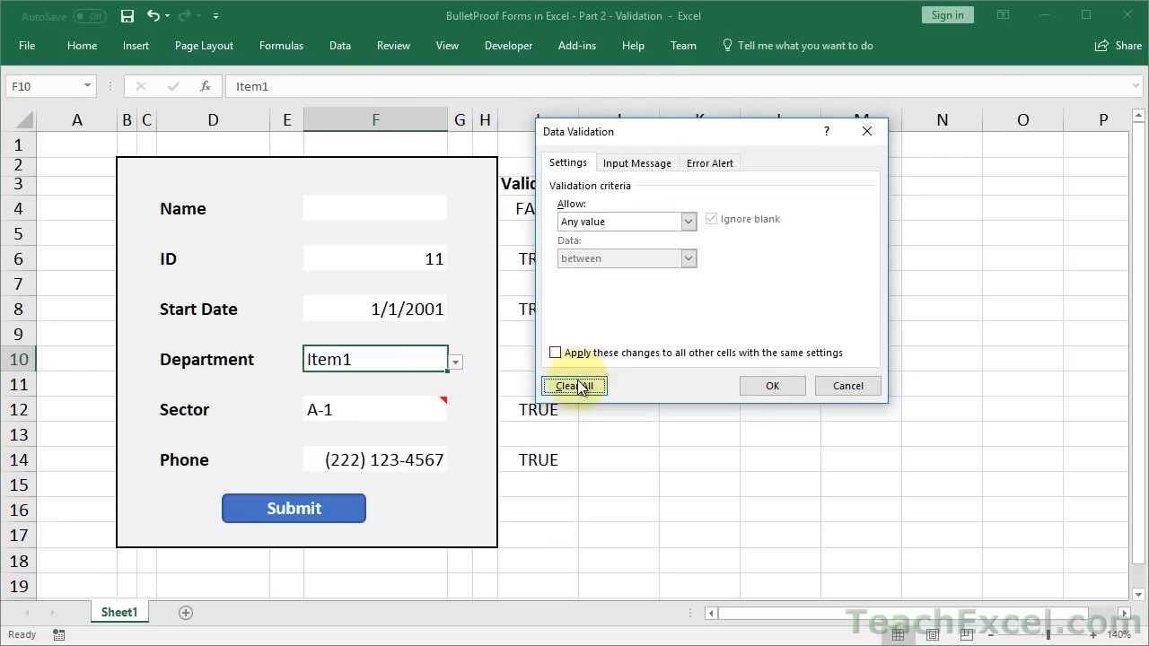
pyautogui.click(762, 386)
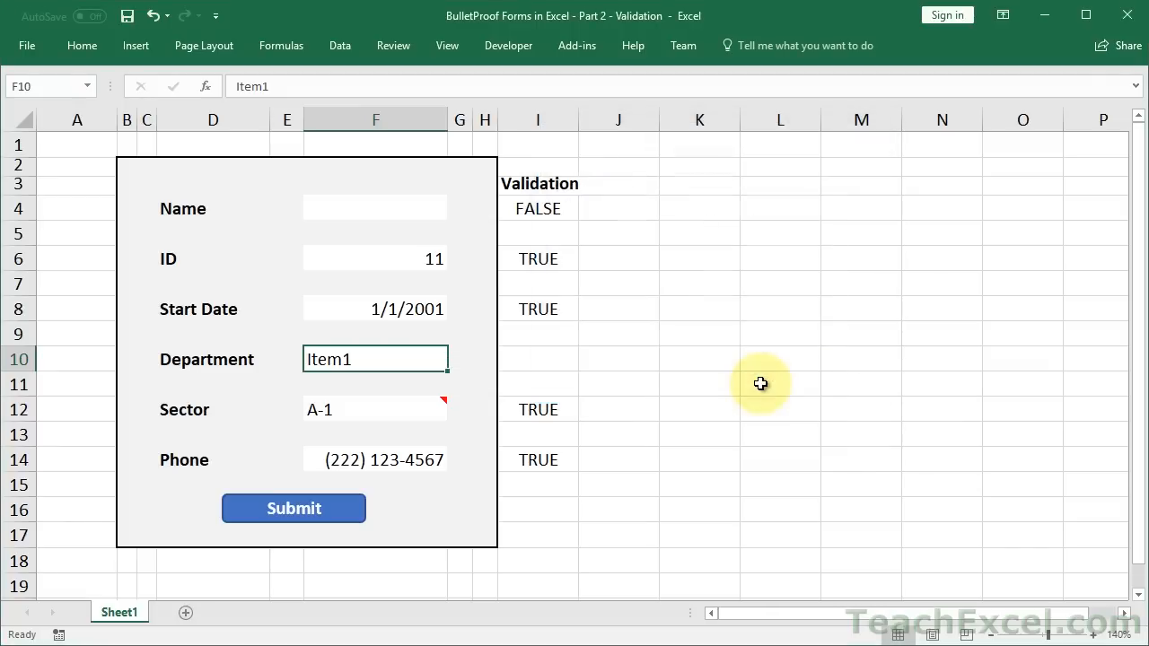
pyautogui.press('Delete')
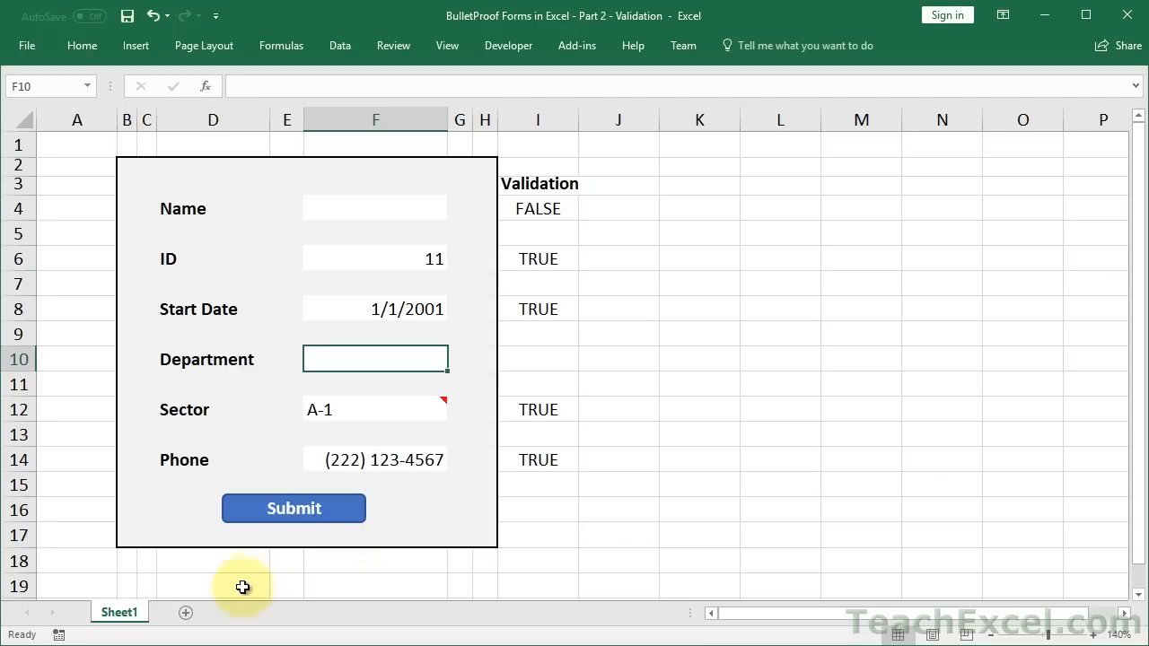
# Rename the form's worksheet as Form and add a second worksheet named Presentation Data.
pyautogui.doubleClick(123, 612)
pyautogui.write('Form')
pyautogui.press('Return')
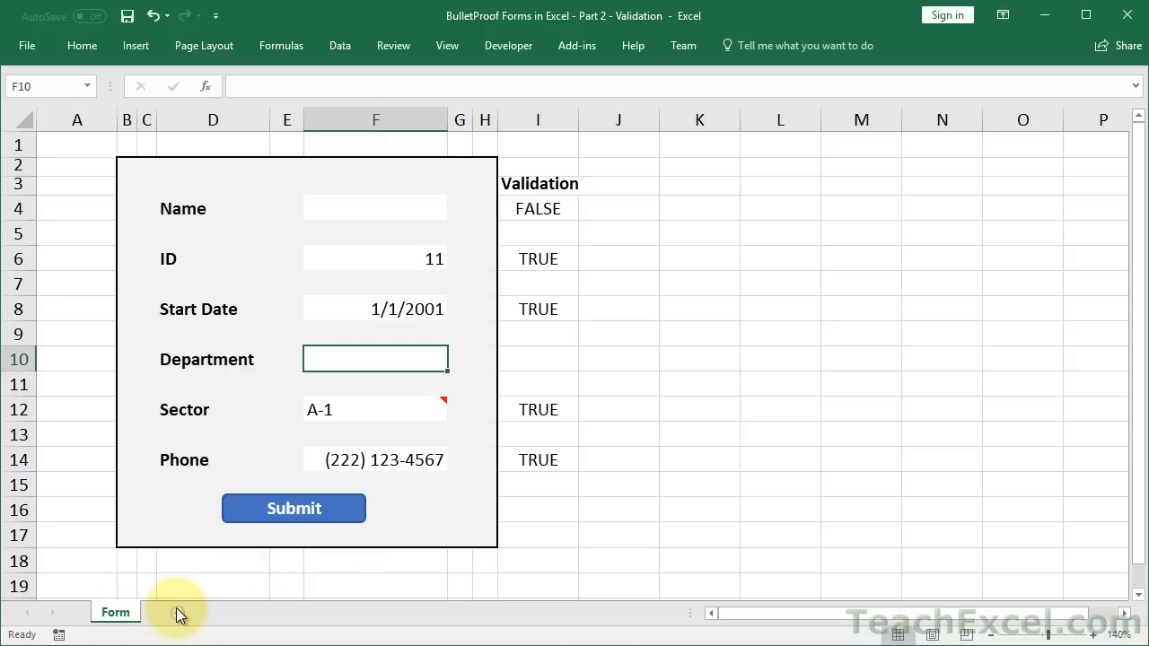
pyautogui.click(177, 612)
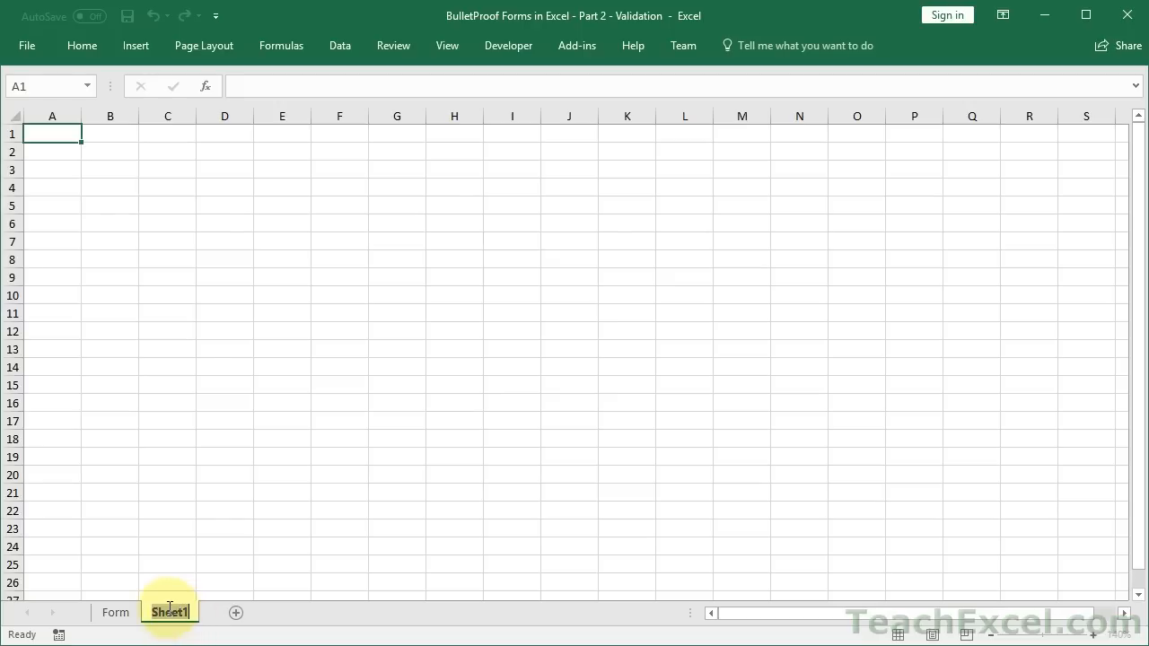
pyautogui.write('Presentation Data')
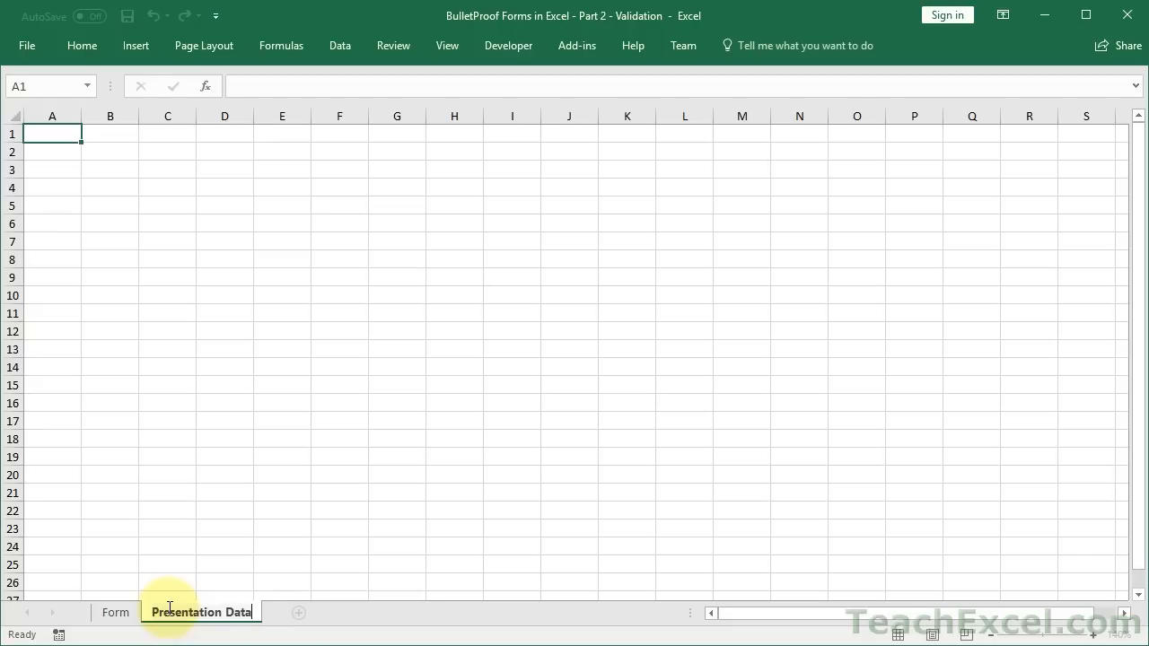
pyautogui.press('Return')
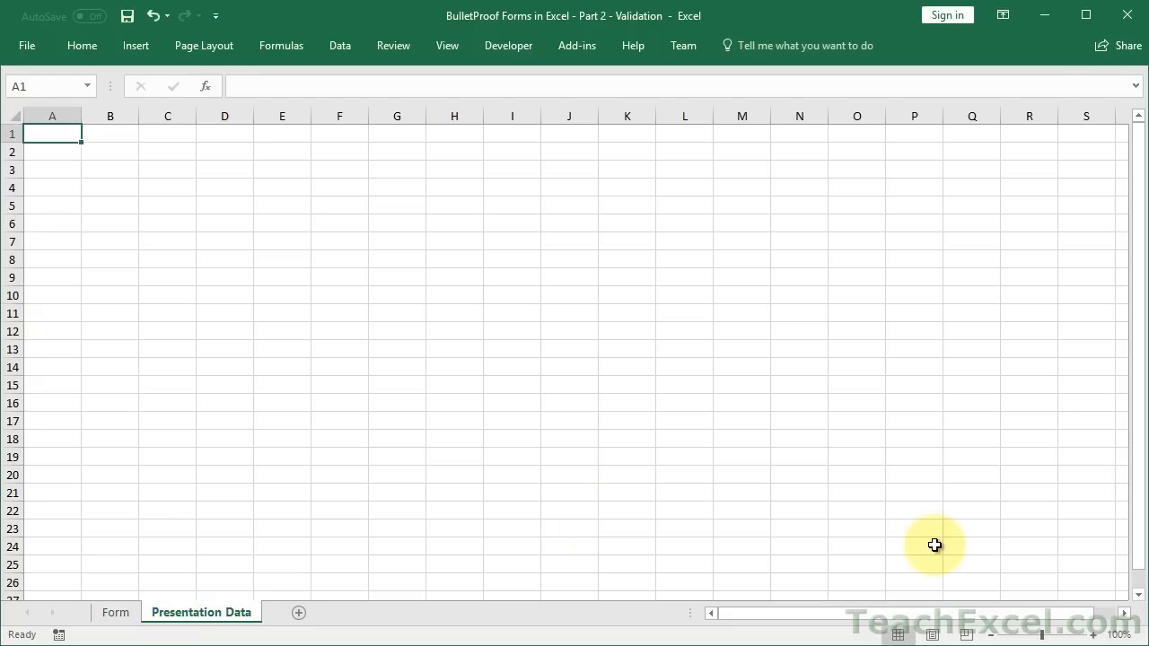
# Set the Presentation Data sheet's zoom to 150%, and check the Form sheet before returning to it.
pyautogui.click(1093, 637)
pyautogui.click(1093, 637)
pyautogui.click(1092, 637)
pyautogui.click(1093, 637)
pyautogui.click(1093, 637)
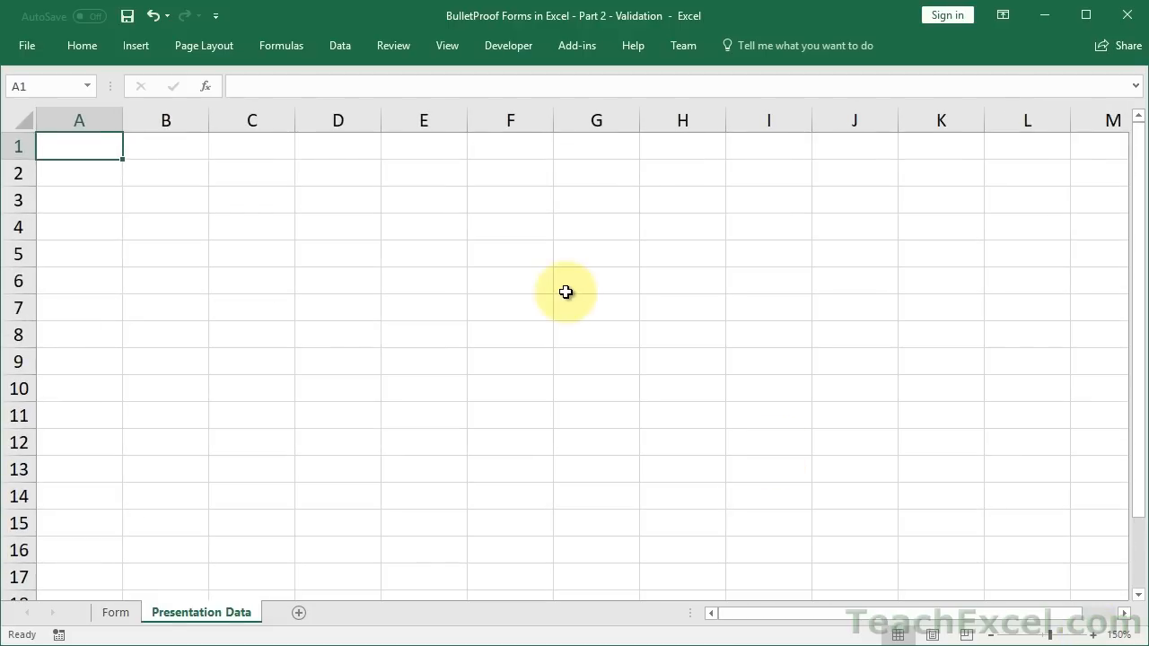
pyautogui.hotkey('ctrl', 'pageup')
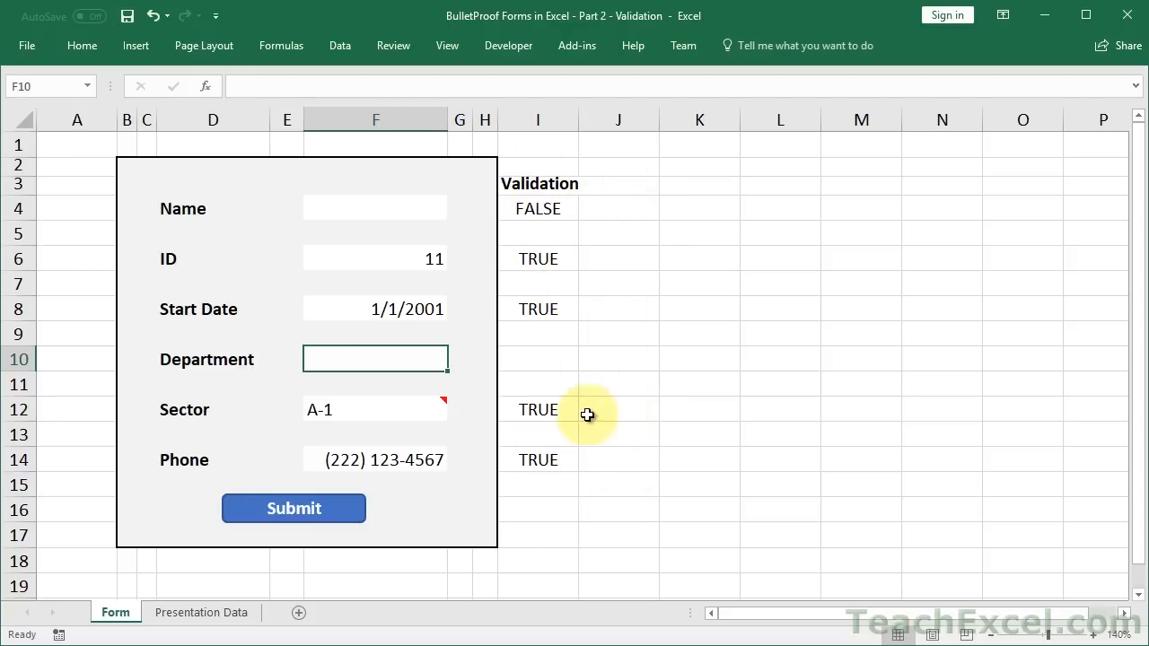
pyautogui.hotkey('ctrl', 'pagedown')
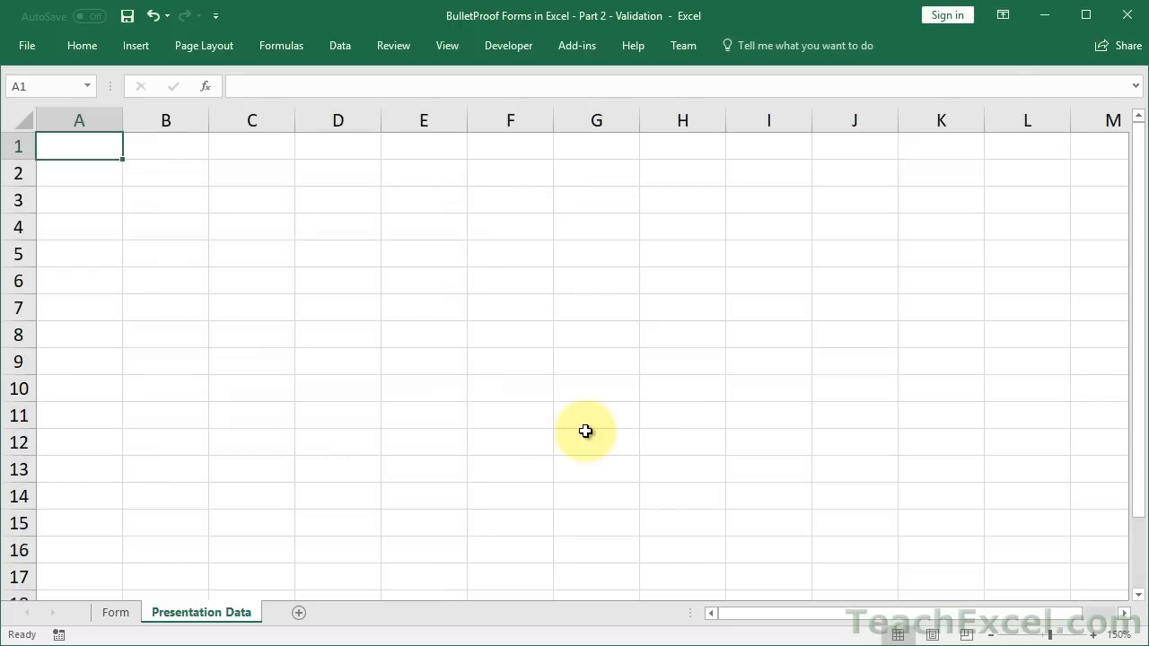
# Enter the bold heading Department in cell A1 of the Presentation Data sheet.
pyautogui.hotkey('ctrl', 'pageup')
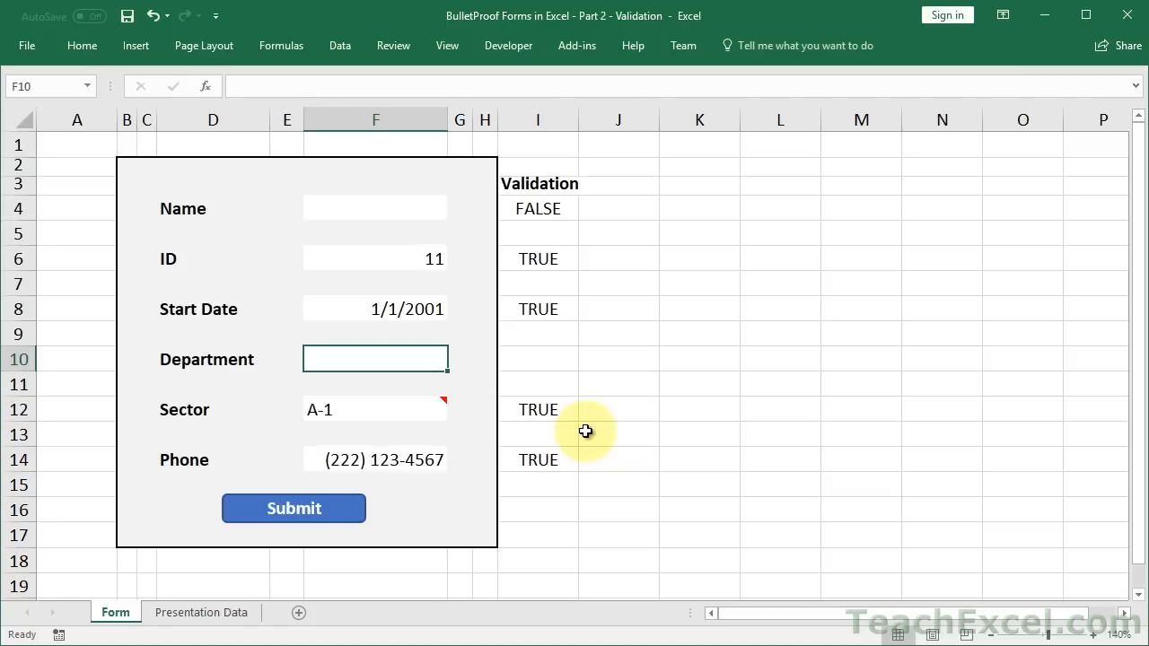
pyautogui.hotkey('ctrl', 'pagedown')
pyautogui.write('Department')
pyautogui.hotkey('ctrl', 'Return')
pyautogui.hotkey('ctrl', 'b')
pyautogui.press('Down')
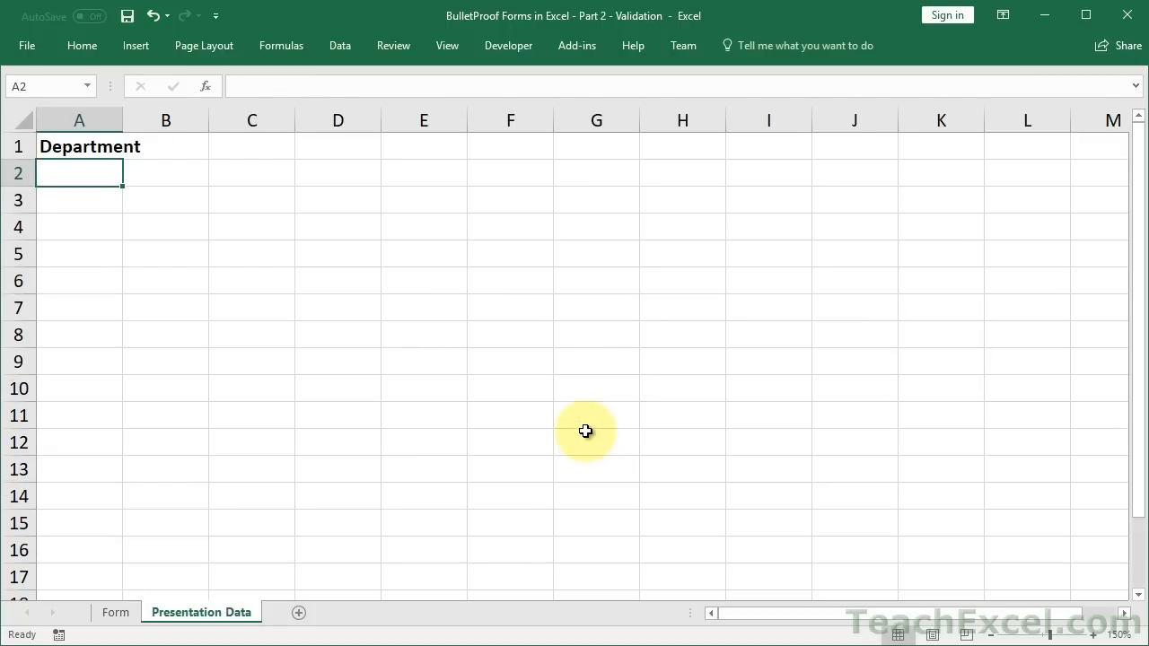
# List Green, Orange, Blue and Black in A2:A5 under the Department heading, and widen column A to fit the heading.
pyautogui.write('Green')
pyautogui.press('Return')
pyautogui.write('Ora')
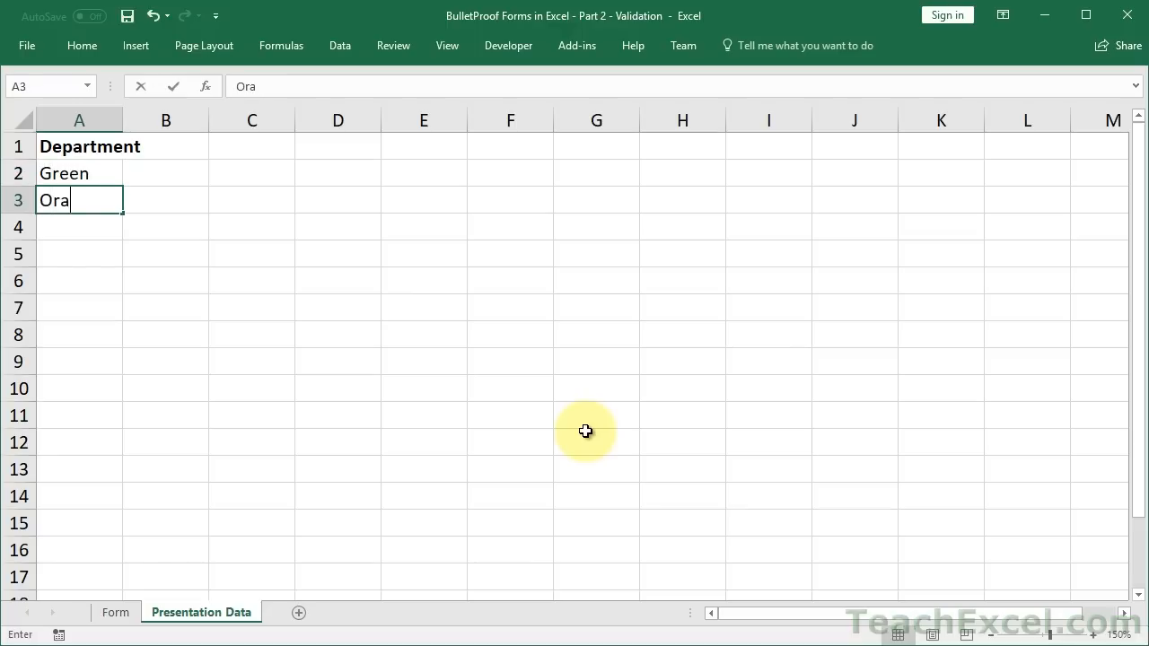
pyautogui.write('nge')
pyautogui.press('Return')
pyautogui.write('Blue')
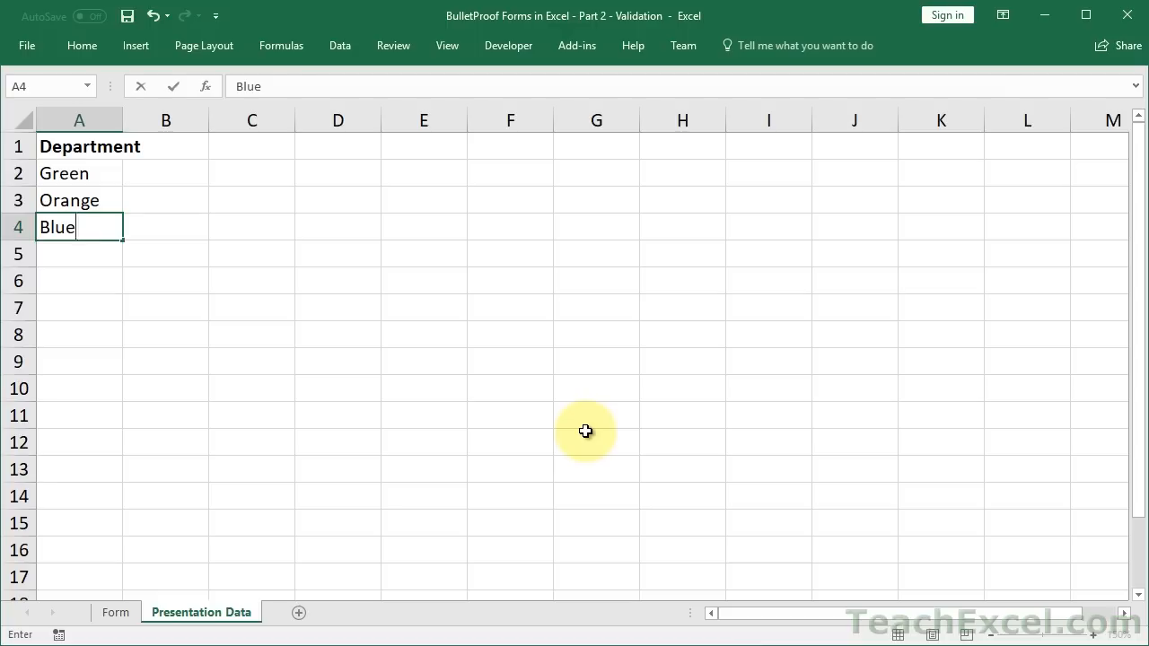
pyautogui.press('Return')
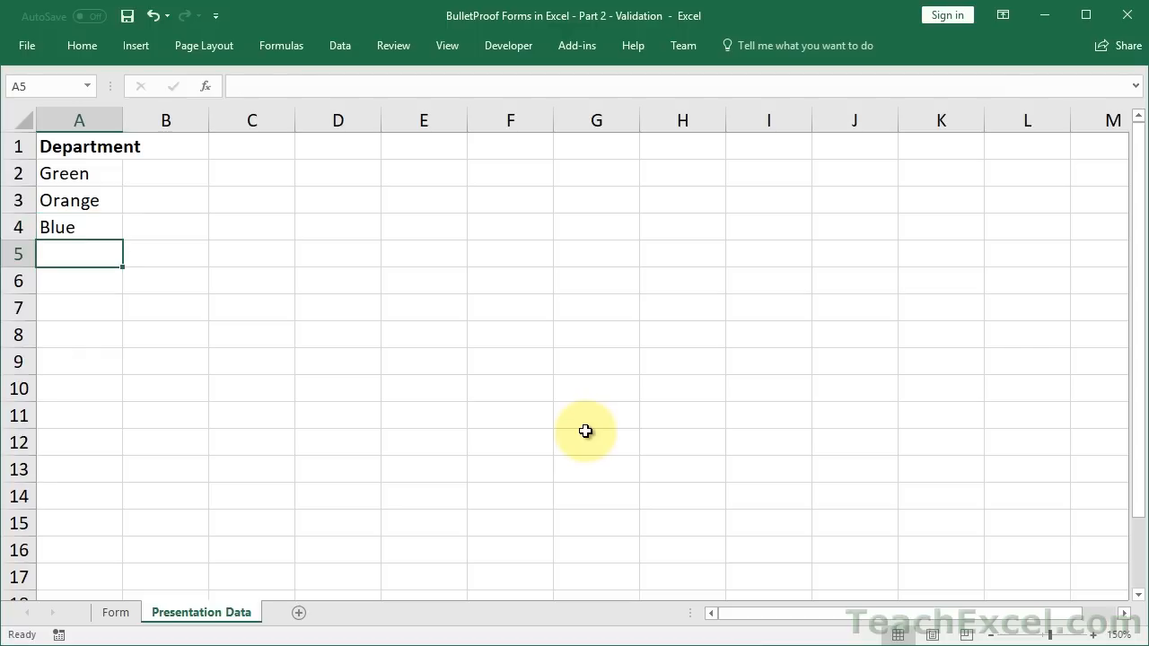
pyautogui.write('B')
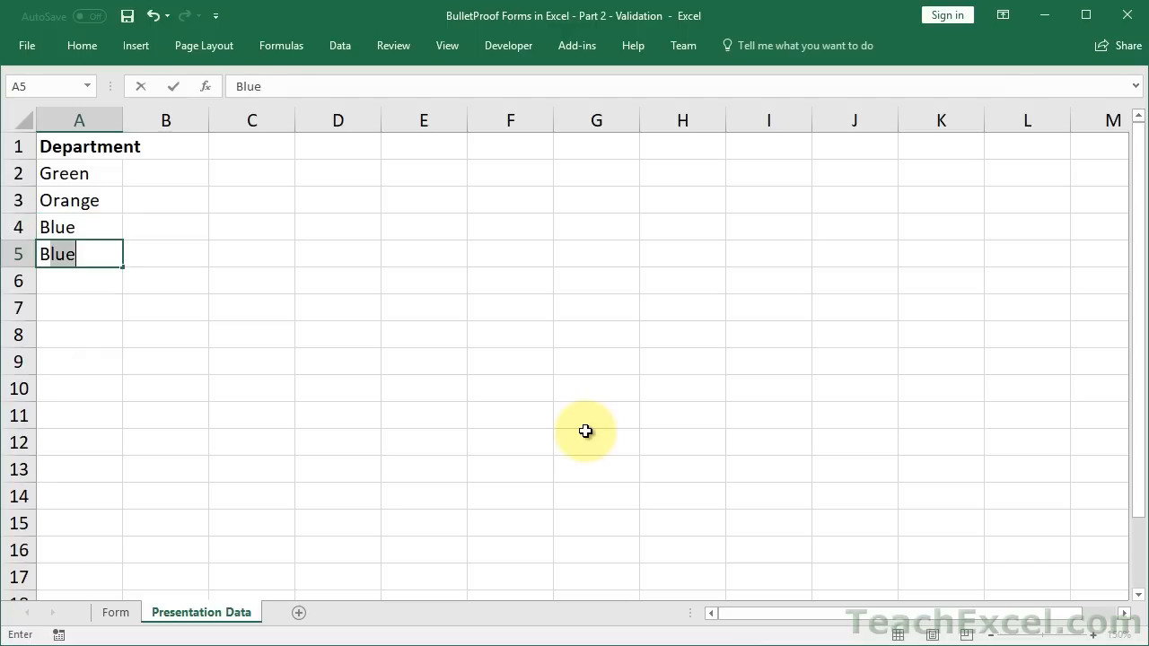
pyautogui.write('lack')
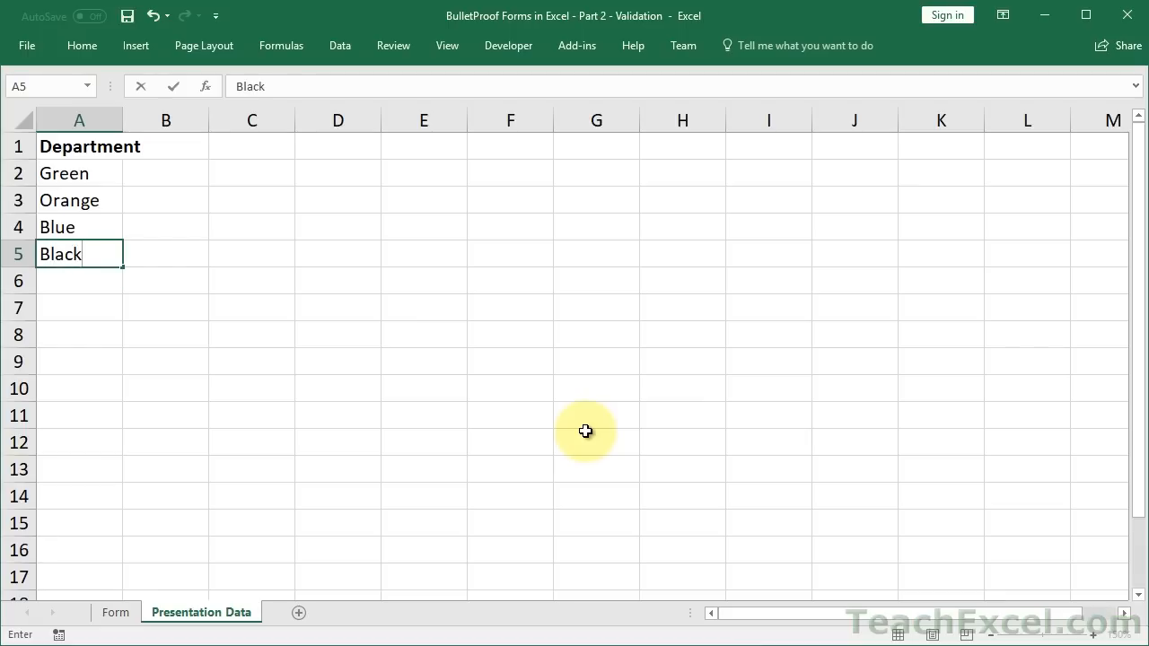
pyautogui.press('Return')
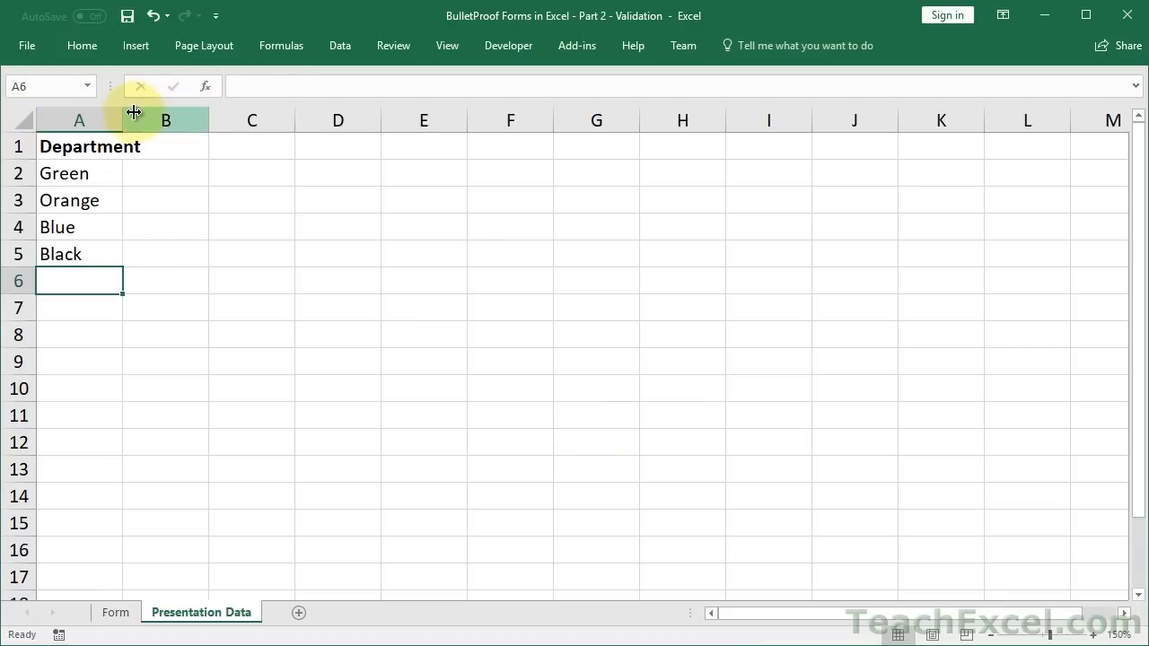
pyautogui.moveTo(122, 117); pyautogui.dragTo(167, 118)
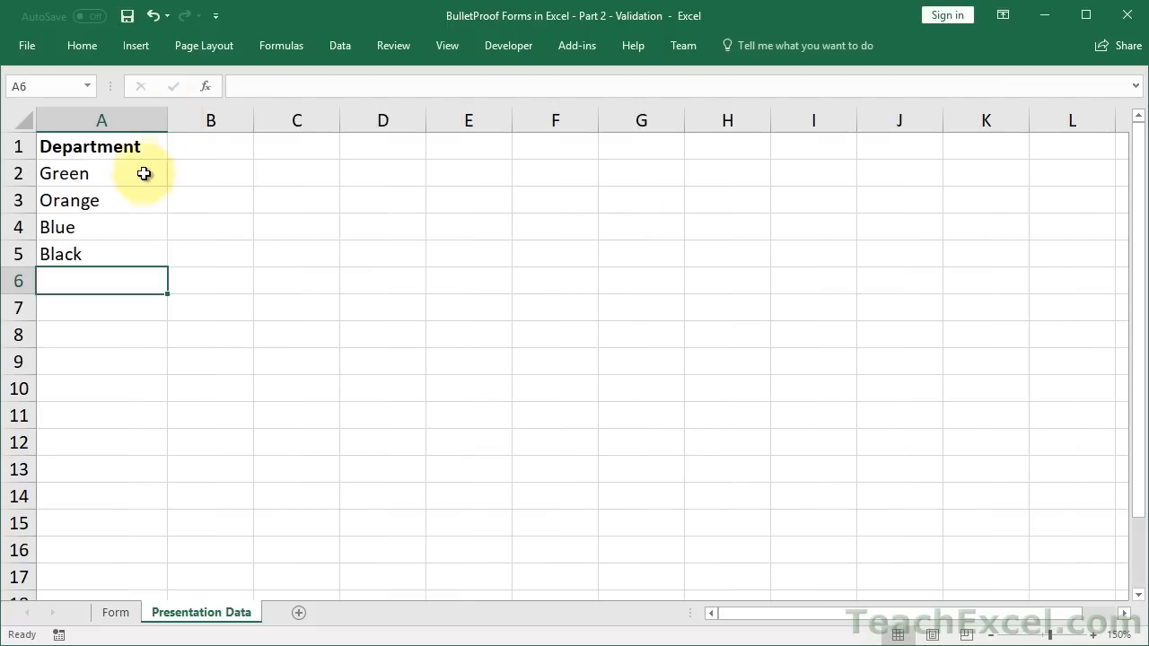
# Convert the department list in A1:A5 into a table with headers.
pyautogui.click(113, 177)
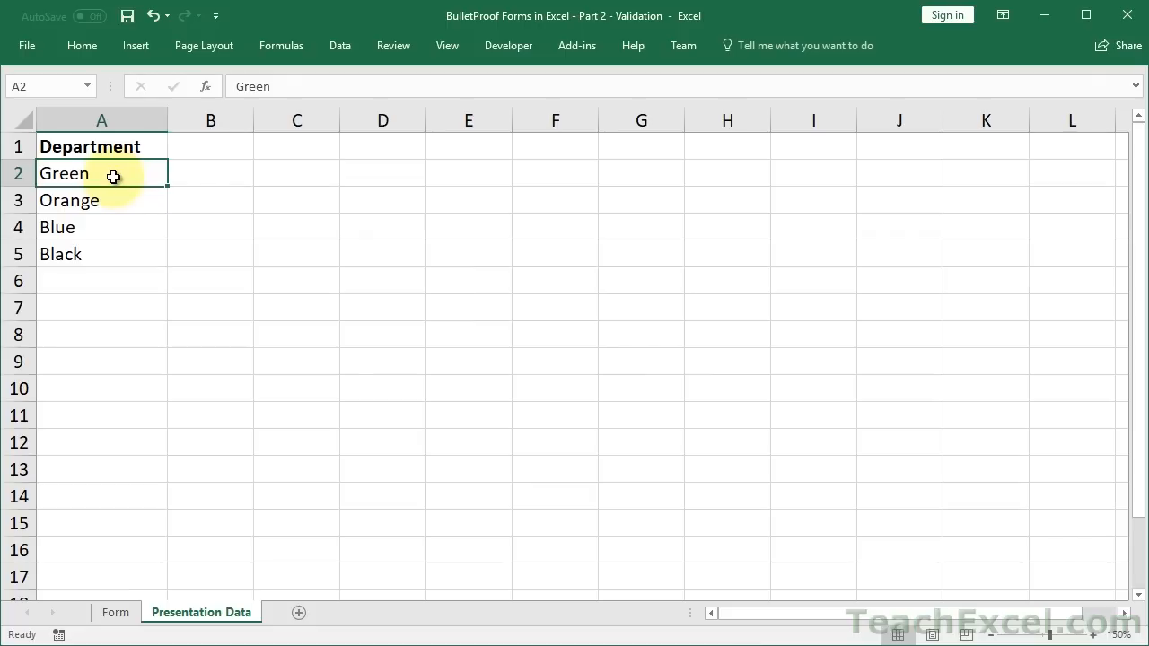
pyautogui.click(83, 45)
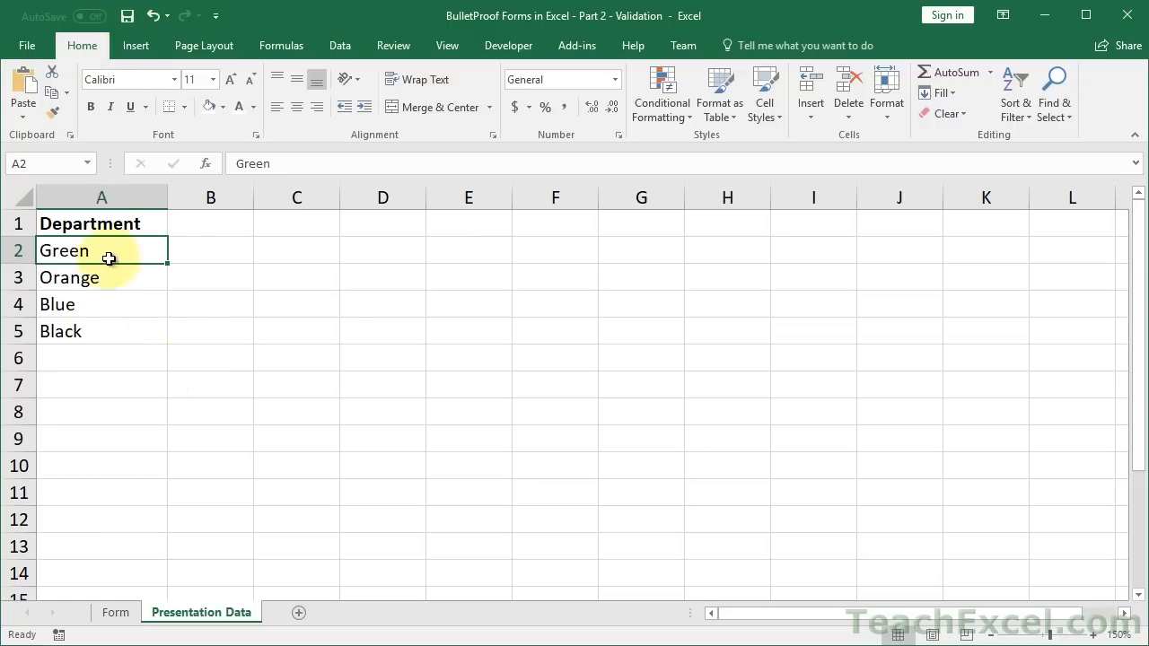
pyautogui.click(104, 221)
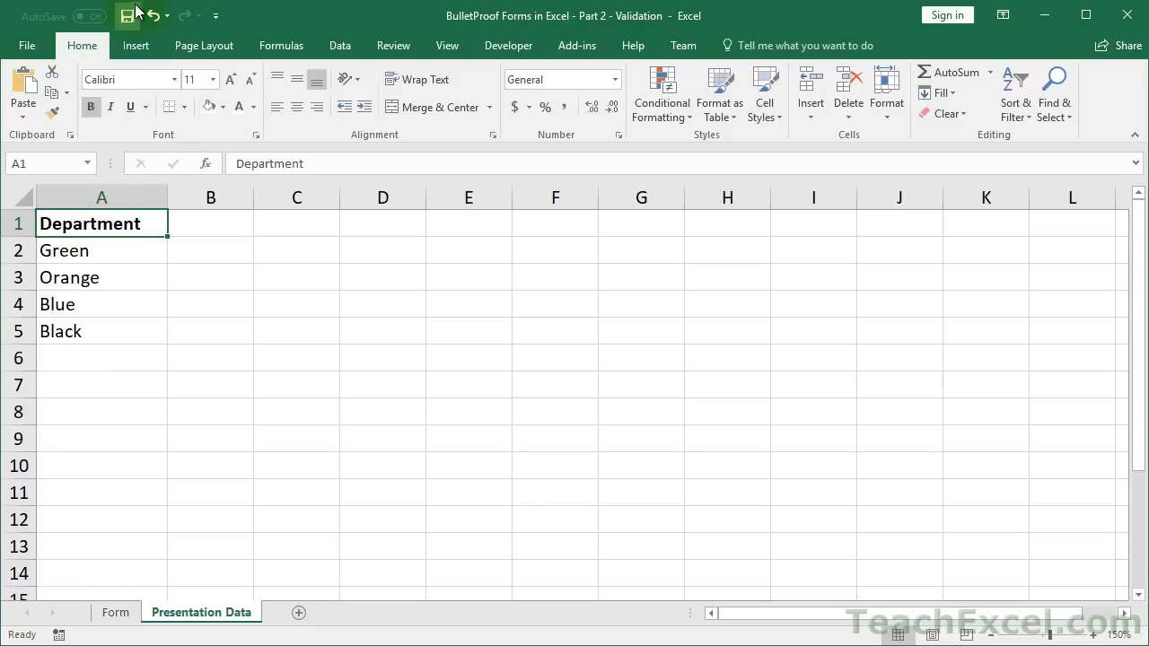
pyautogui.click(134, 45)
pyautogui.click(156, 87)
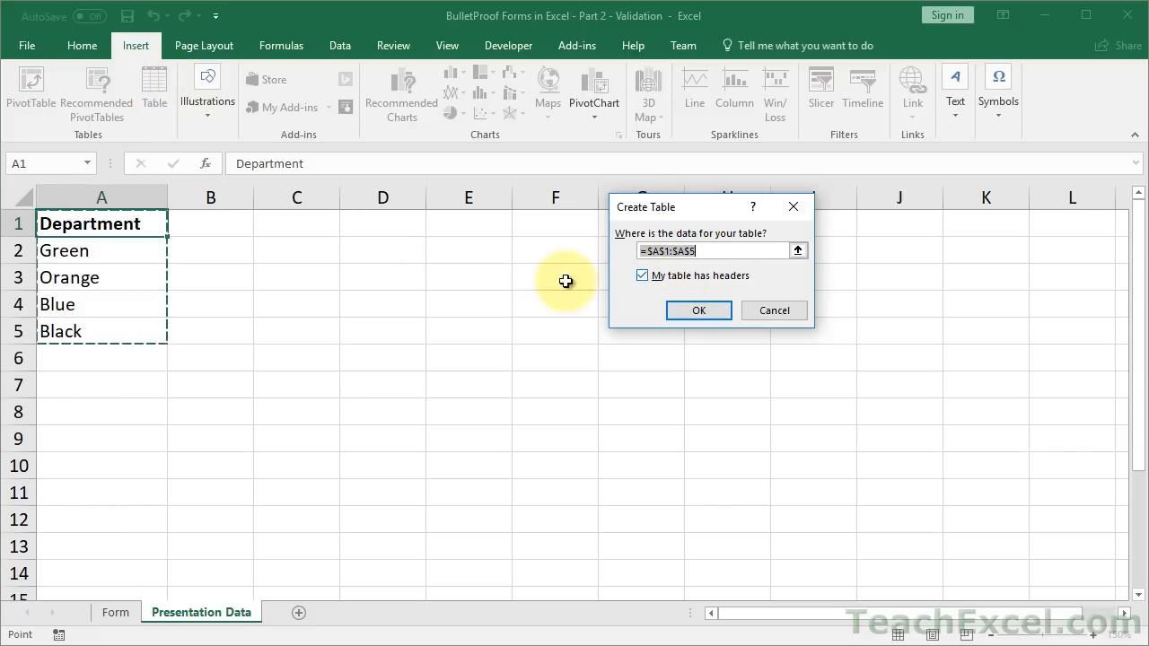
pyautogui.click(684, 311)
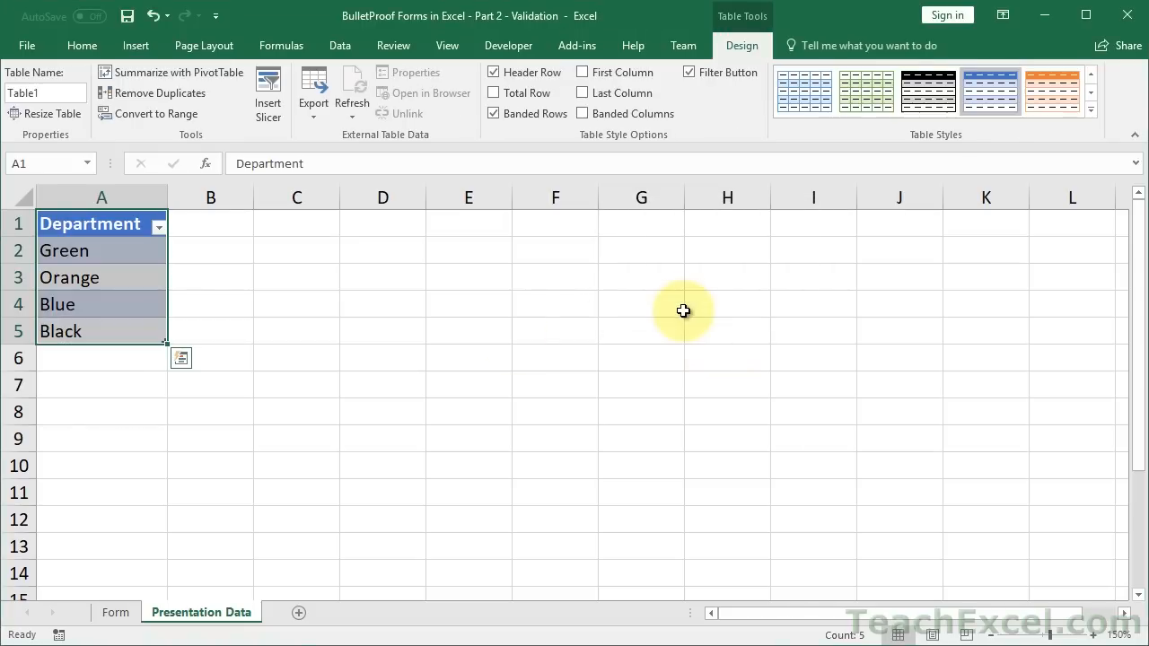
pyautogui.click(194, 289)
pyautogui.click(132, 279)
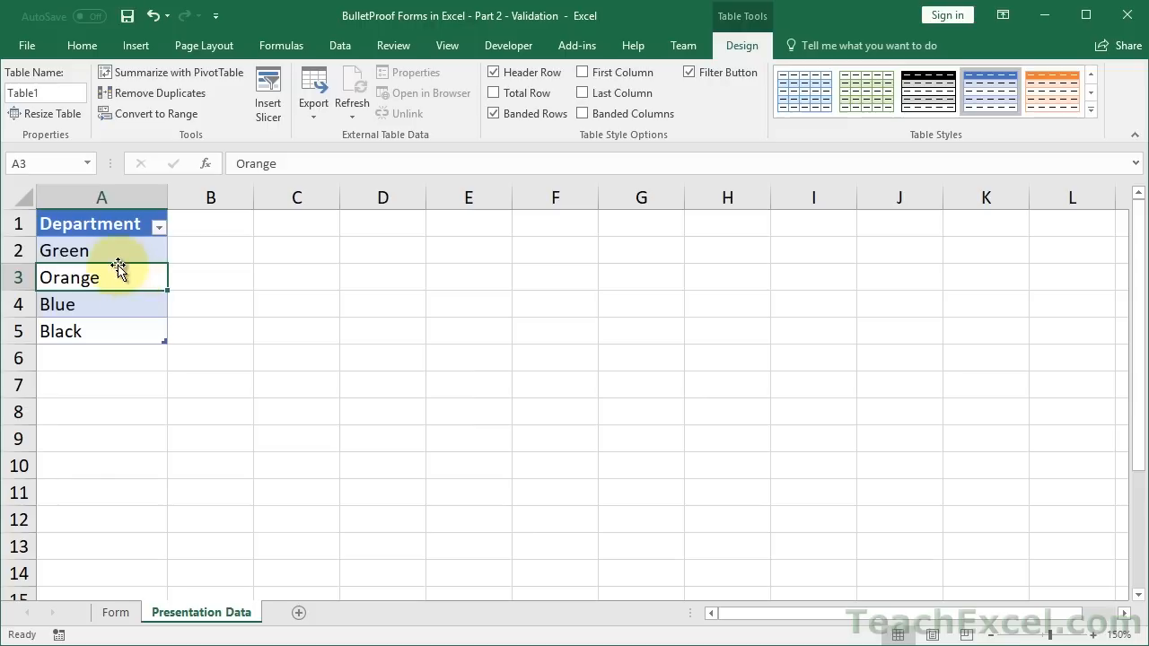
# Check the new table's entry in the Name Manager and close it.
pyautogui.click(115, 256)
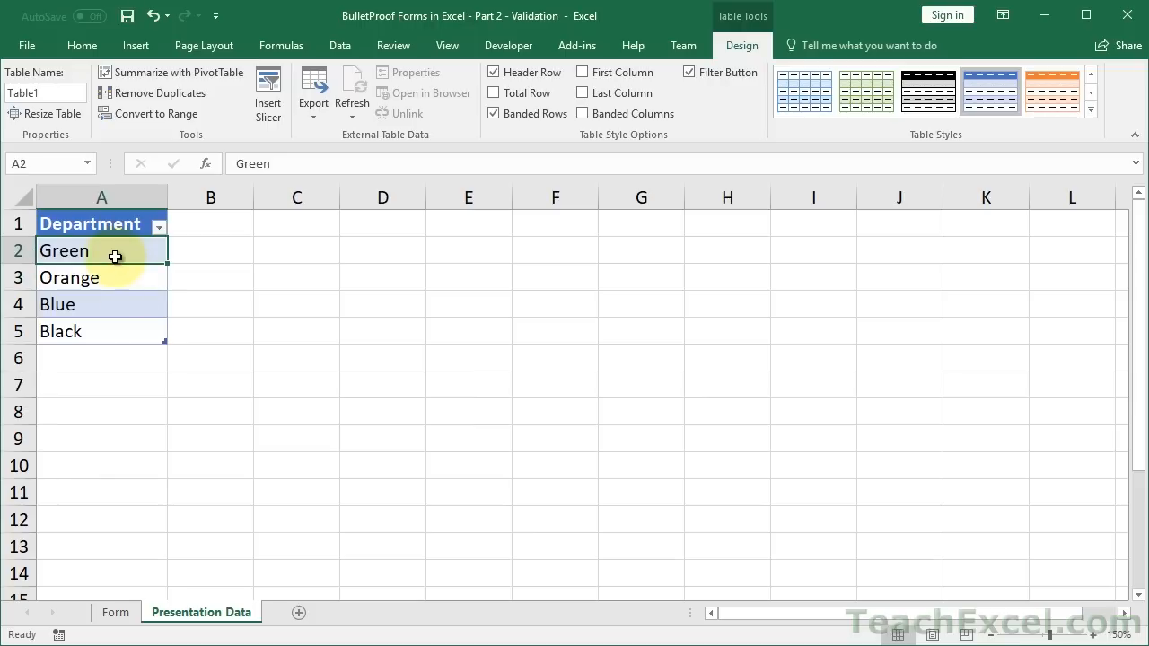
pyautogui.click(285, 47)
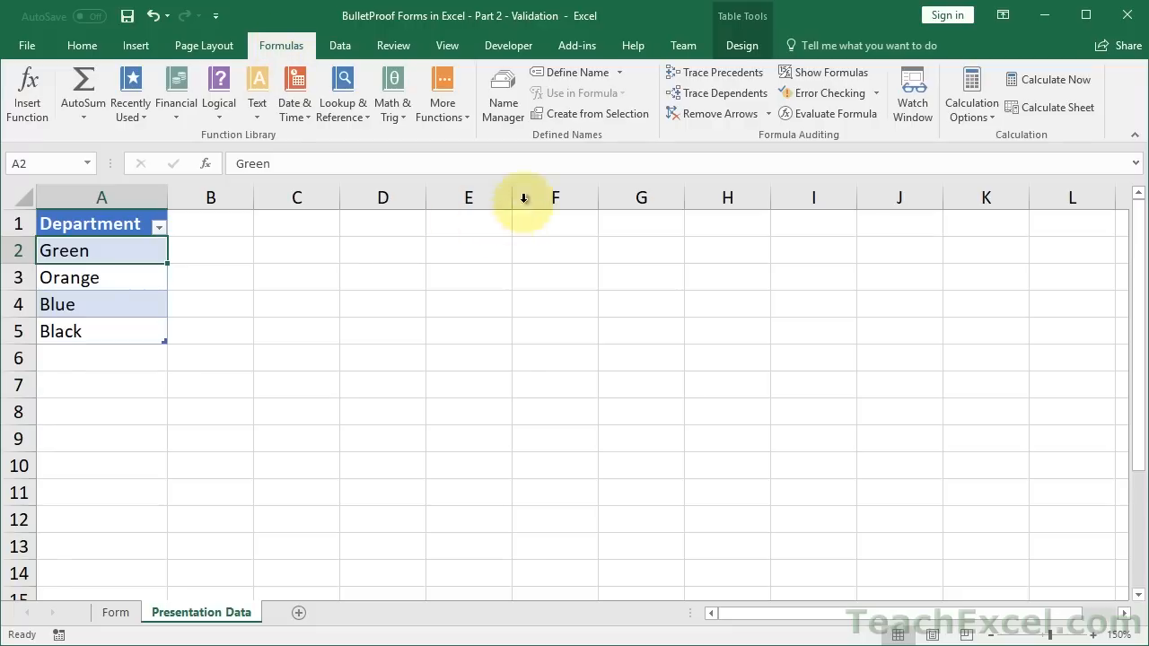
pyautogui.click(501, 119)
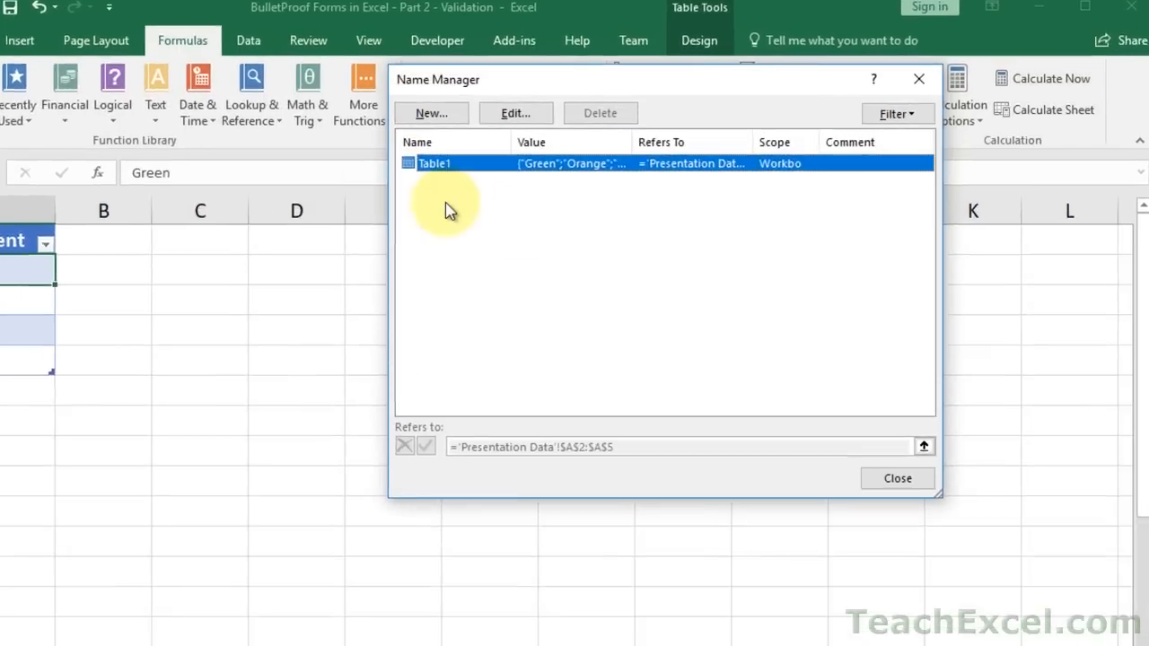
pyautogui.moveTo(566, 87); pyautogui.dragTo(467, 155)
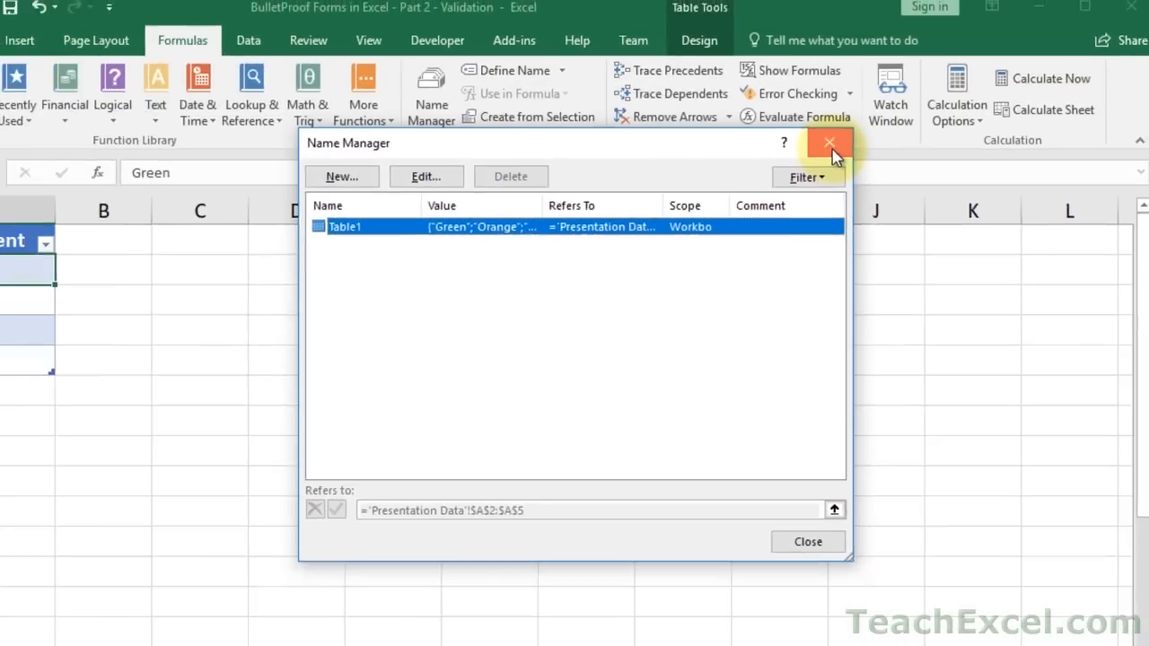
pyautogui.click(770, 157)
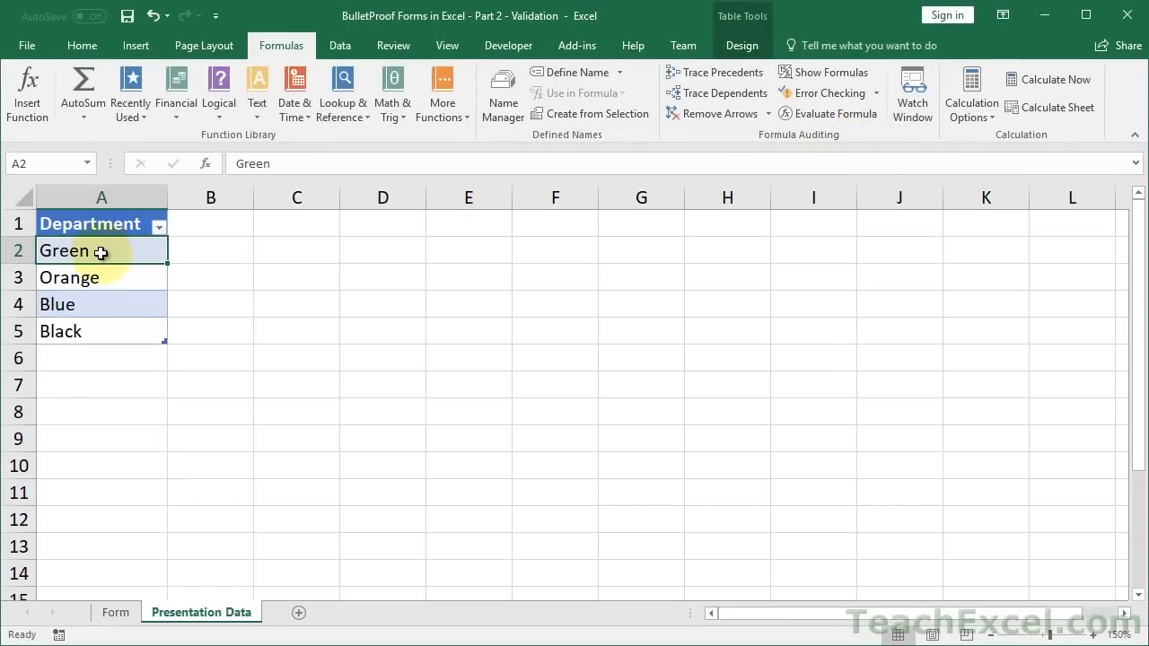
# Rename the department list's table as Department.
pyautogui.click(737, 45)
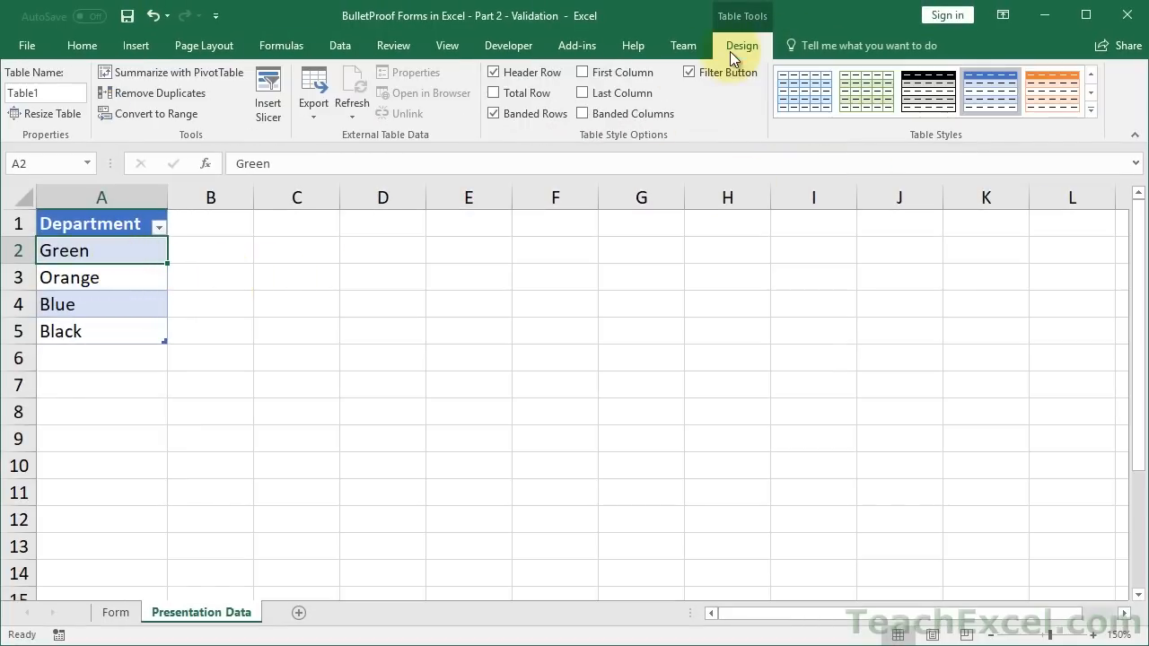
pyautogui.click(57, 92)
pyautogui.write('Department')
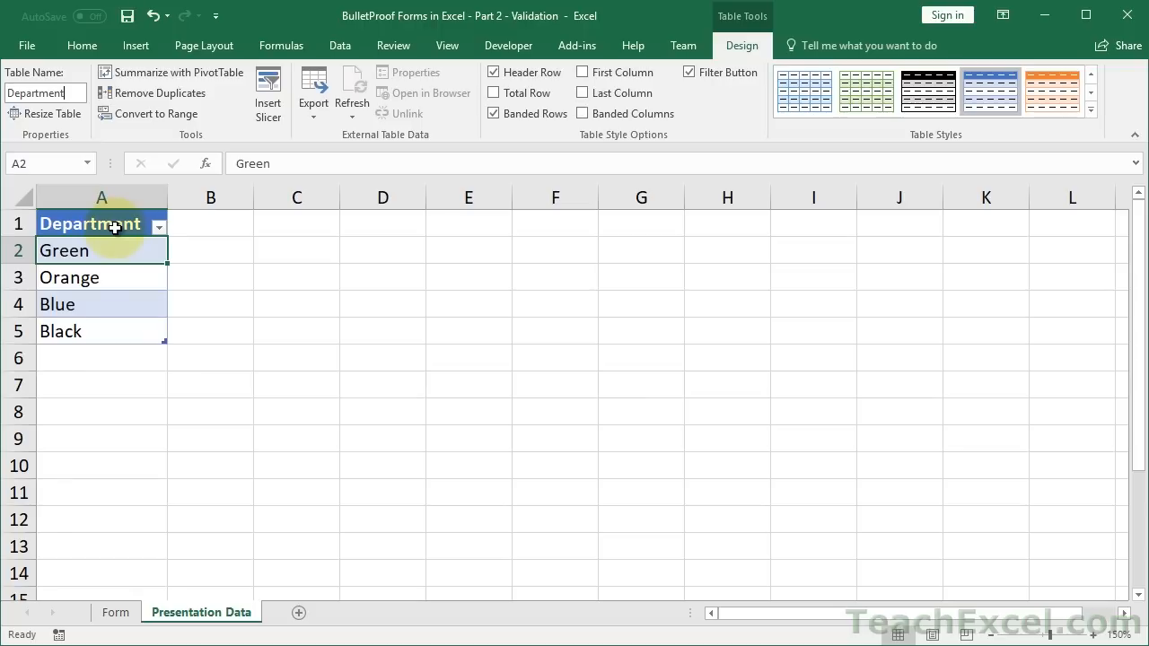
pyautogui.press('Return')
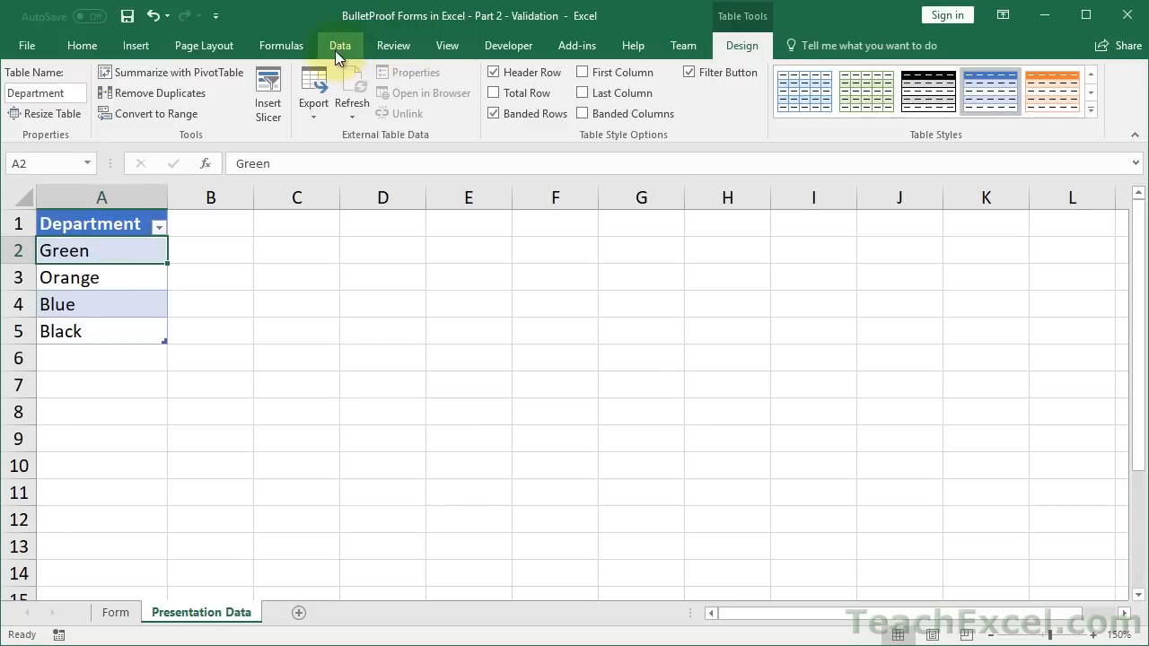
# Start a new workbook-scoped defined name in the Name Manager and name it DepartmentList.
pyautogui.click(293, 52)
pyautogui.click(503, 100)
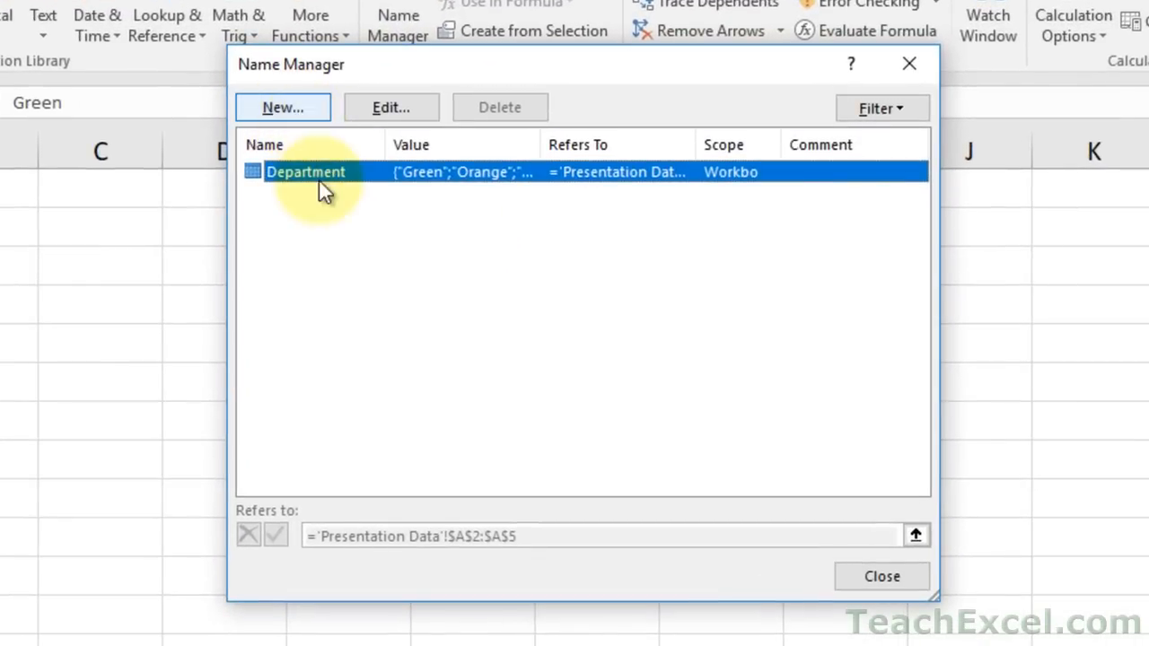
pyautogui.click(275, 114)
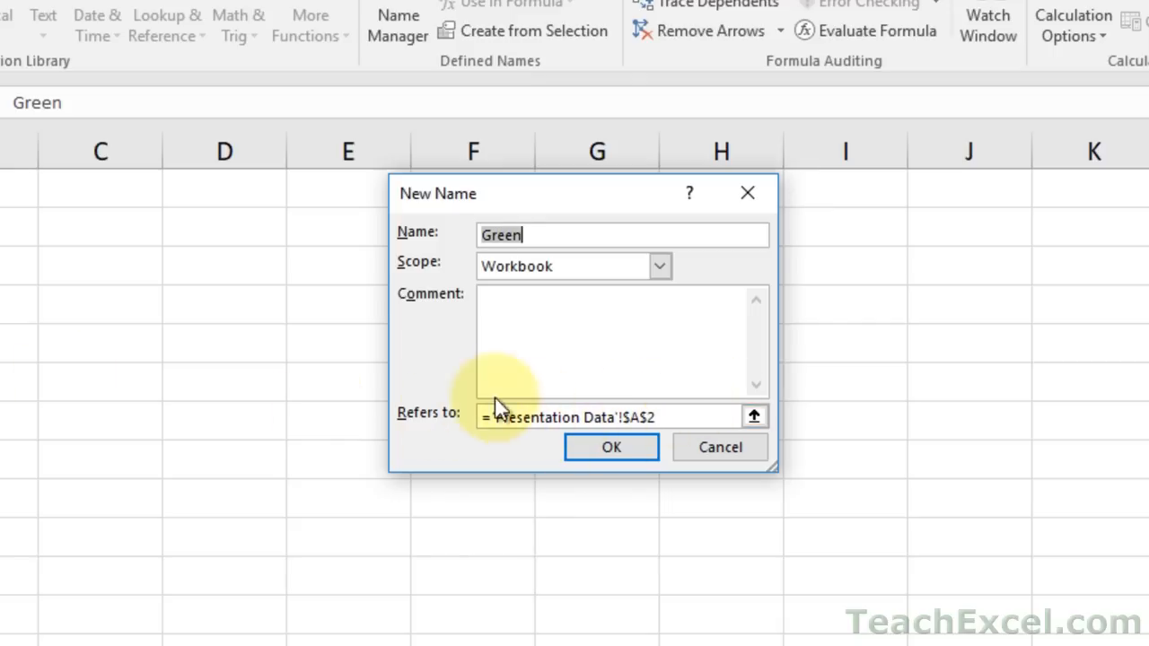
pyautogui.moveTo(553, 195); pyautogui.dragTo(196, 195)
pyautogui.click(179, 240)
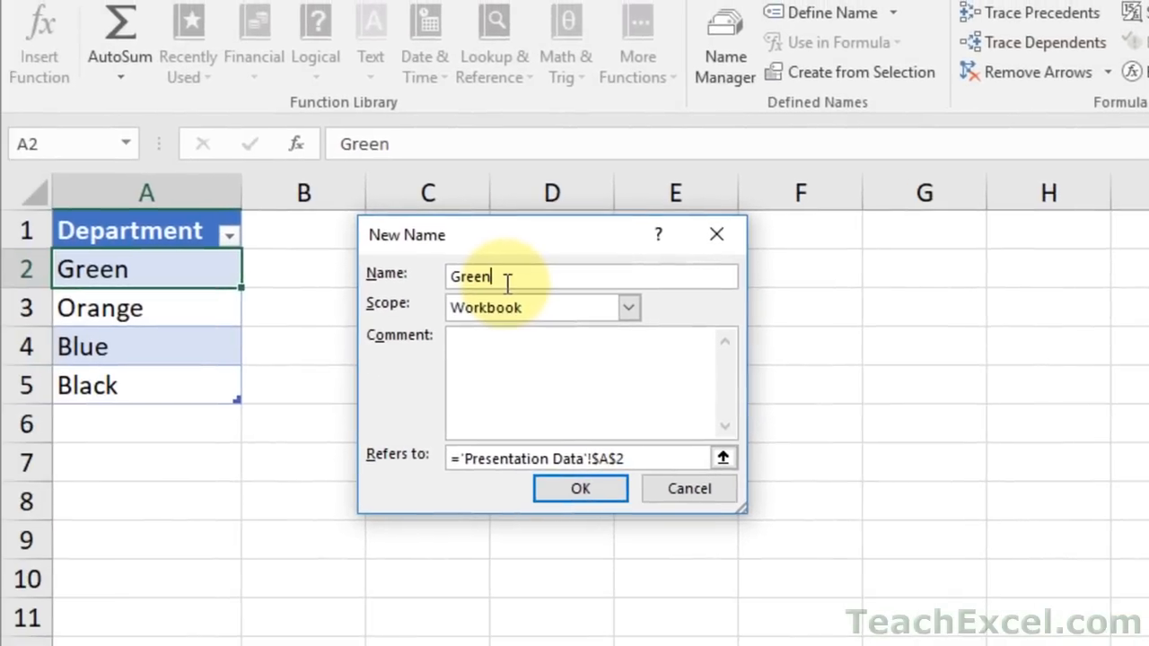
pyautogui.press('BackSpace')
pyautogui.press('BackSpace')
pyautogui.press('BackSpace')
pyautogui.press('BackSpace')
pyautogui.write('Department')
pyautogui.write('s')
pyautogui.press('BackSpace')
pyautogui.press('BackSpace')
pyautogui.write('tList')
pyautogui.click(595, 375)
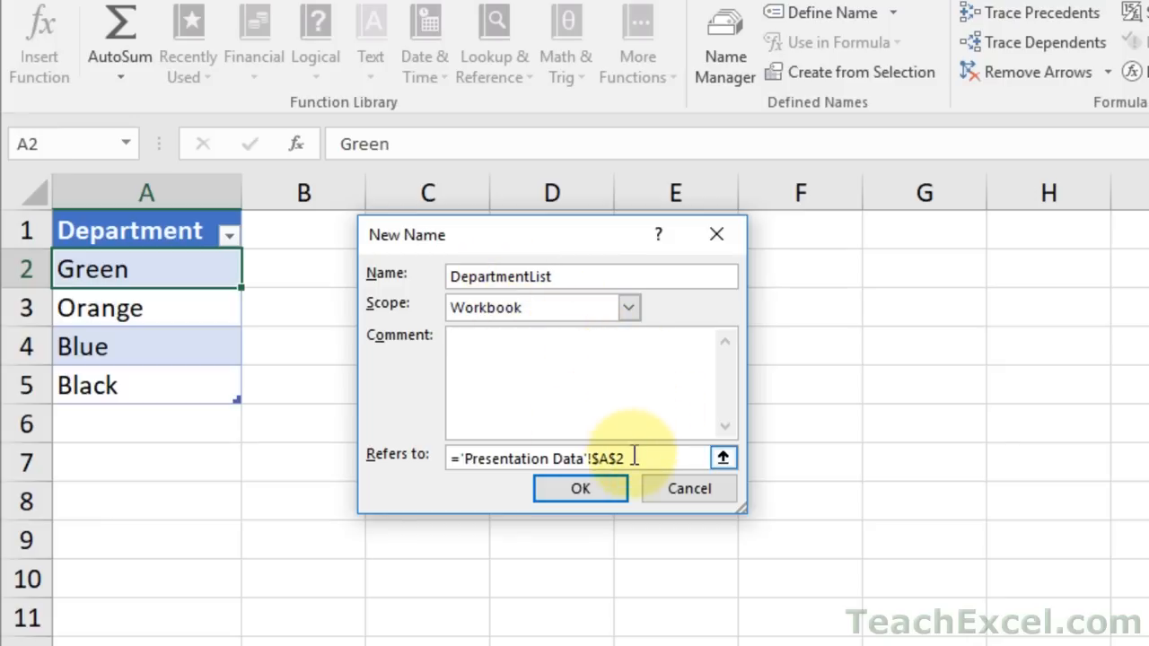
# Make the DepartmentList name refer to =Department[Department], and check which cells the reference covers.
pyautogui.moveTo(628, 457); pyautogui.dragTo(449, 457)
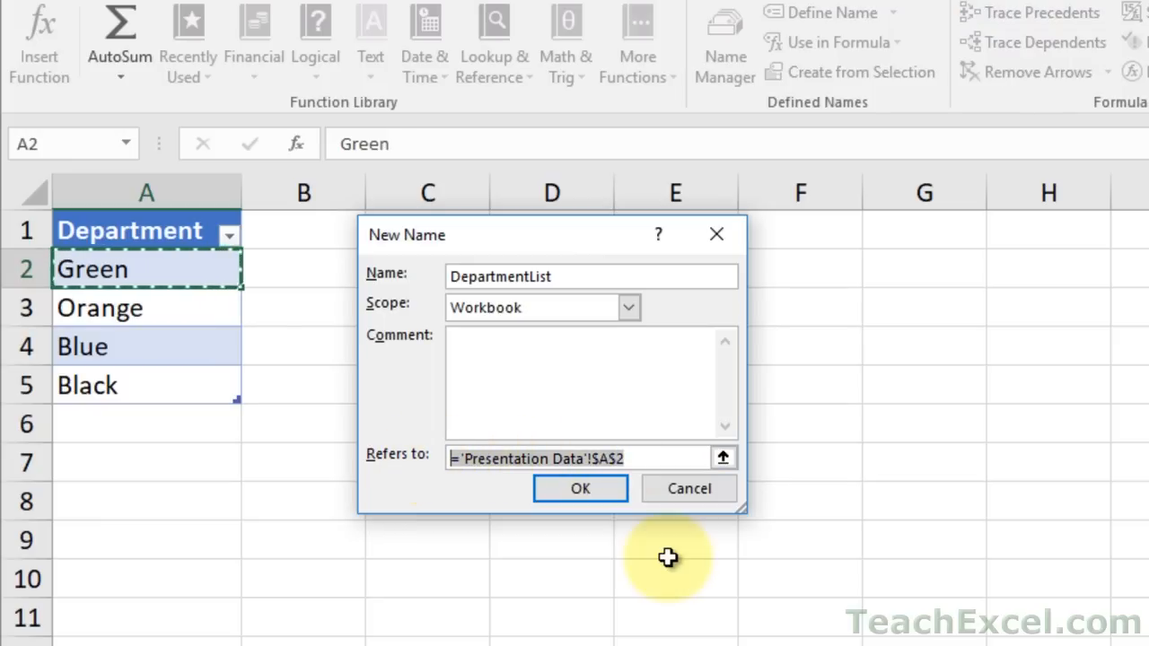
pyautogui.press('Delete')
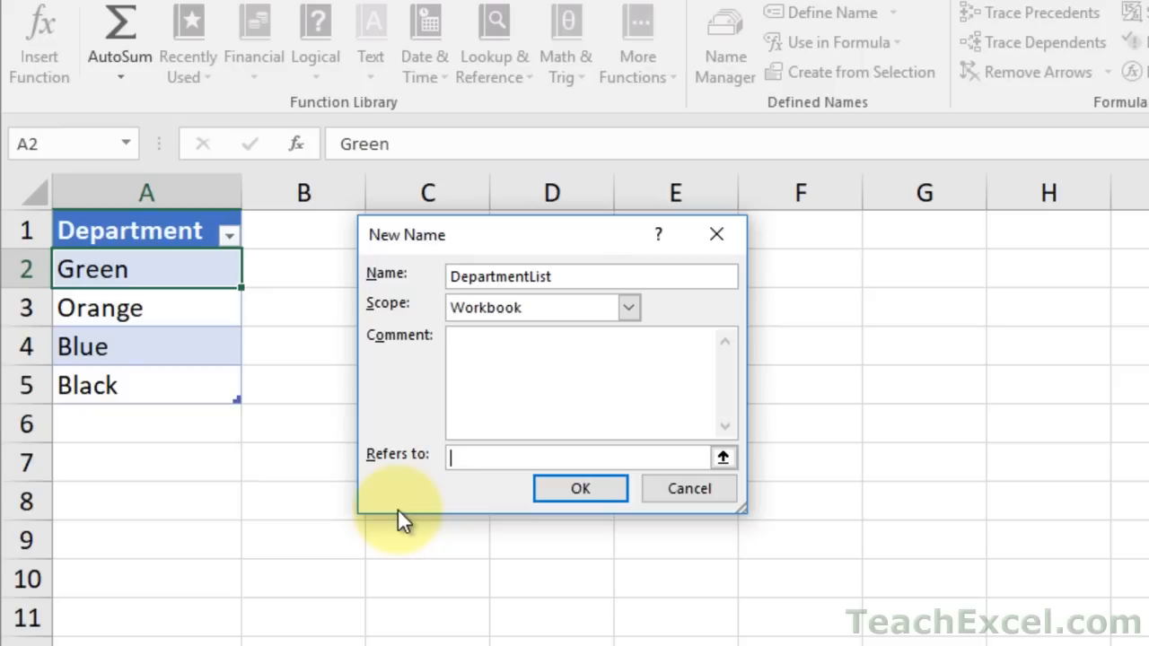
pyautogui.write('=')
pyautogui.write('Department')
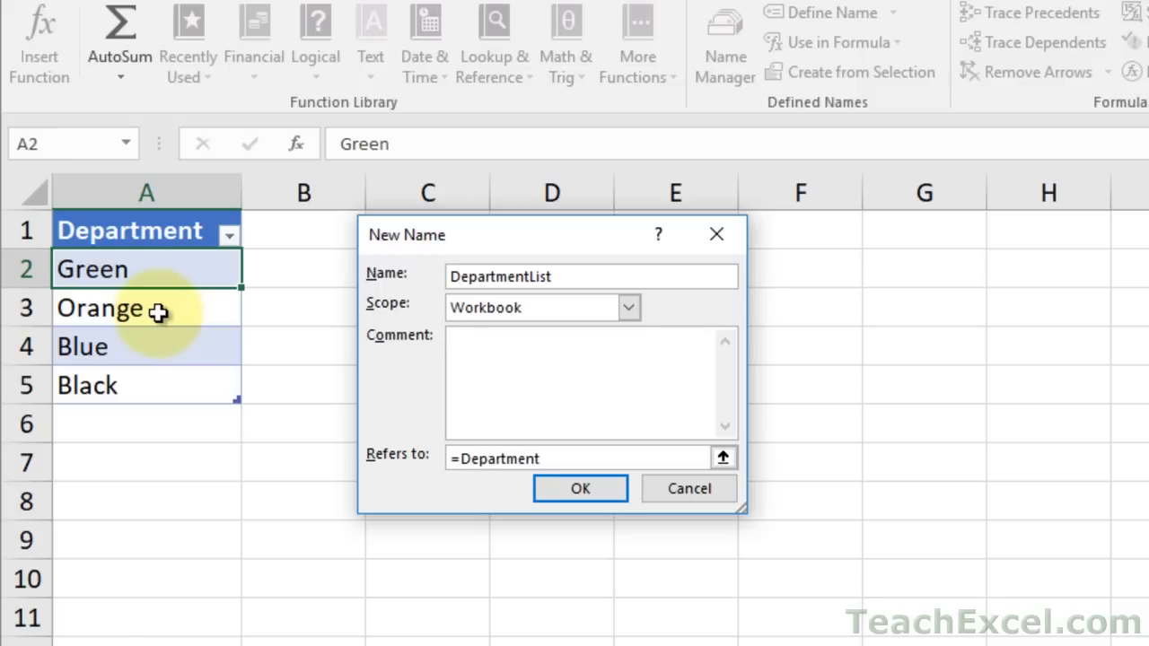
pyautogui.write('[')
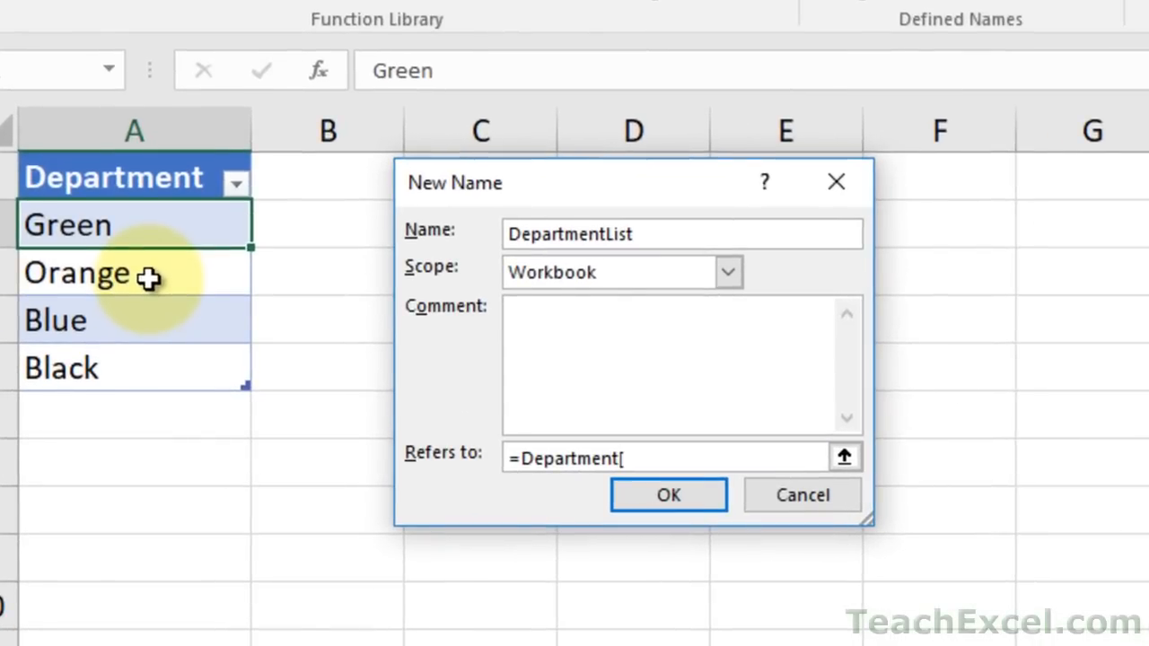
pyautogui.write('Department')
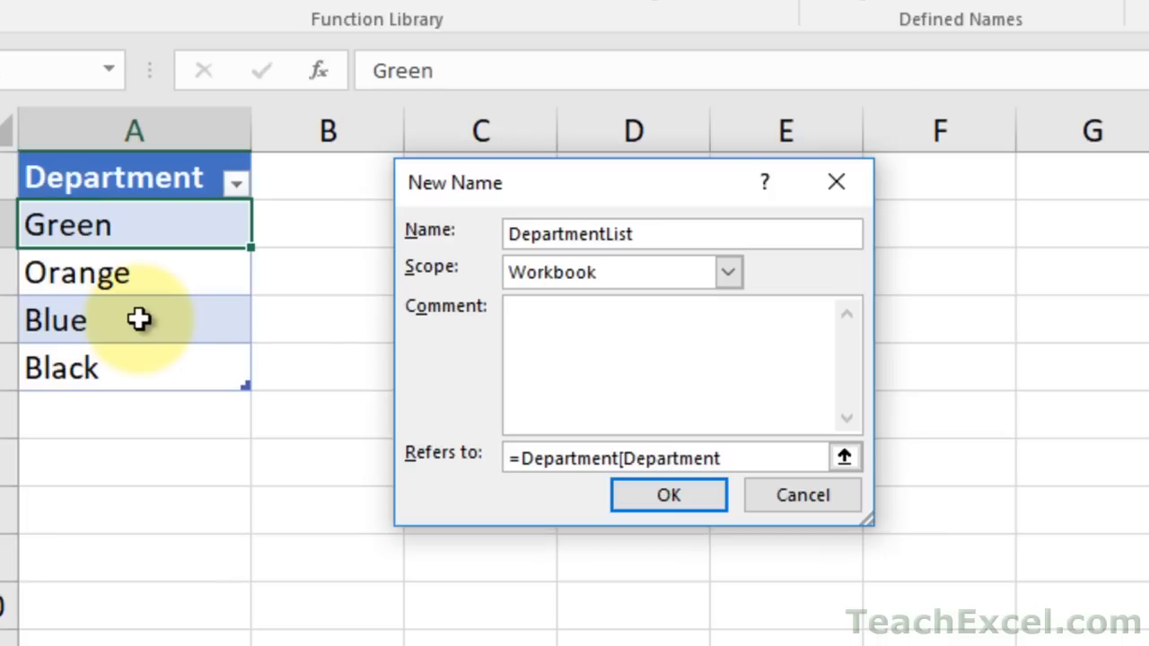
pyautogui.write(']')
pyautogui.click(599, 382)
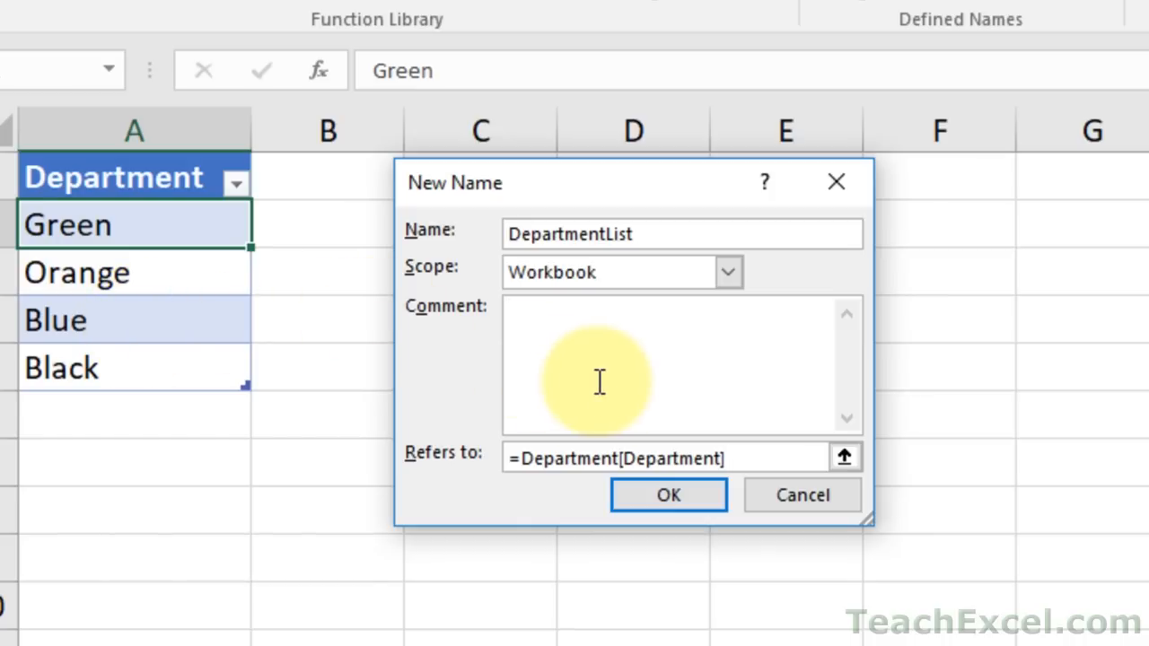
pyautogui.click(582, 458)
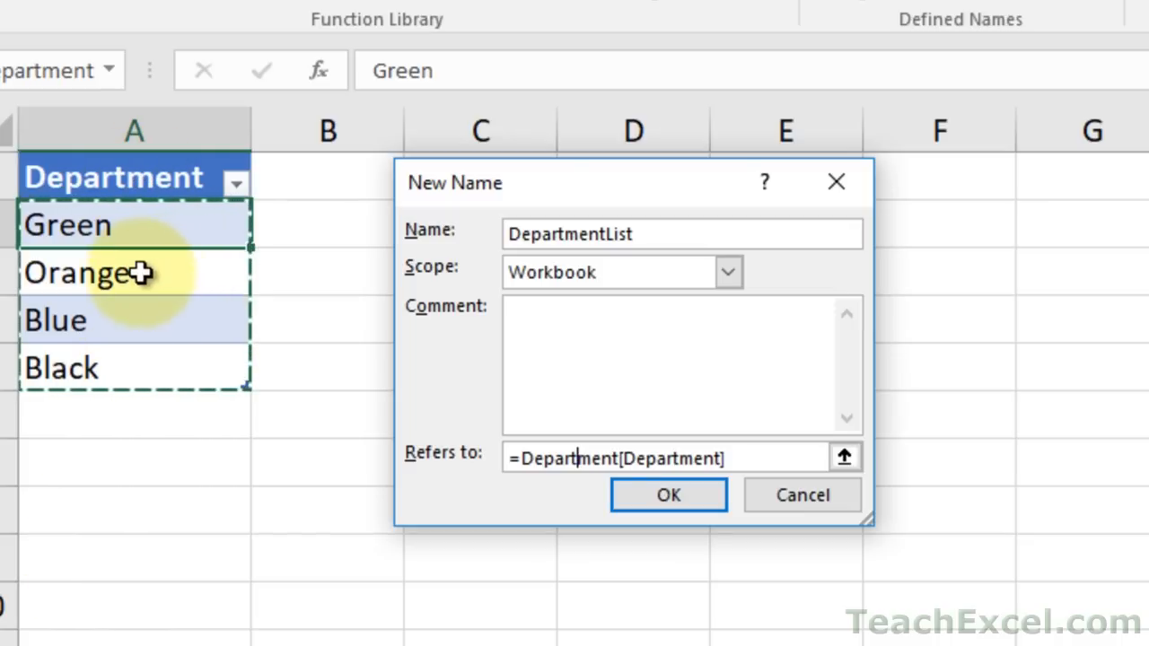
pyautogui.moveTo(617, 177); pyautogui.dragTo(366, 395)
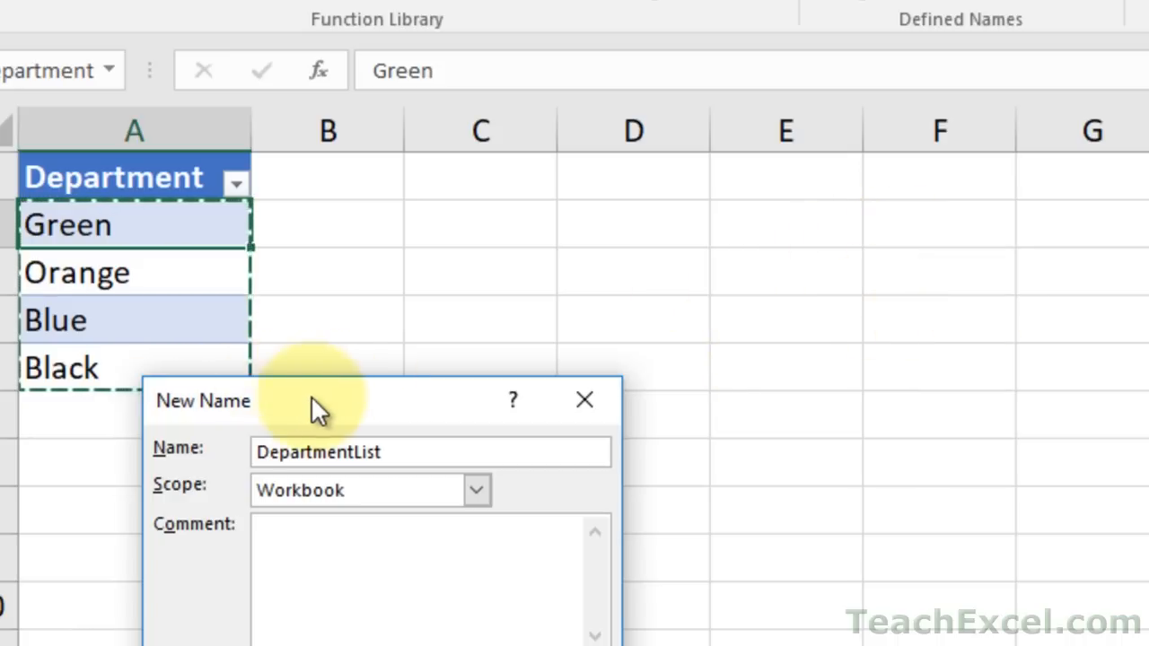
# Check the =Department[Department] reference and save the new DepartmentList name.
pyautogui.moveTo(329, 403); pyautogui.dragTo(536, 164)
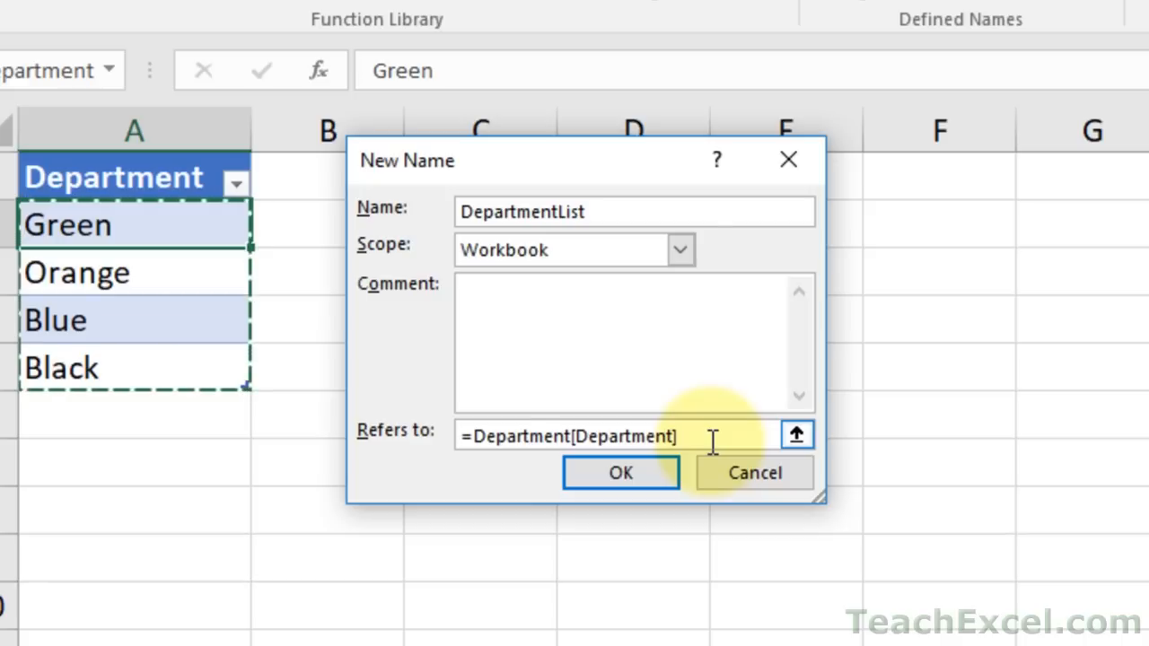
pyautogui.doubleClick(506, 439)
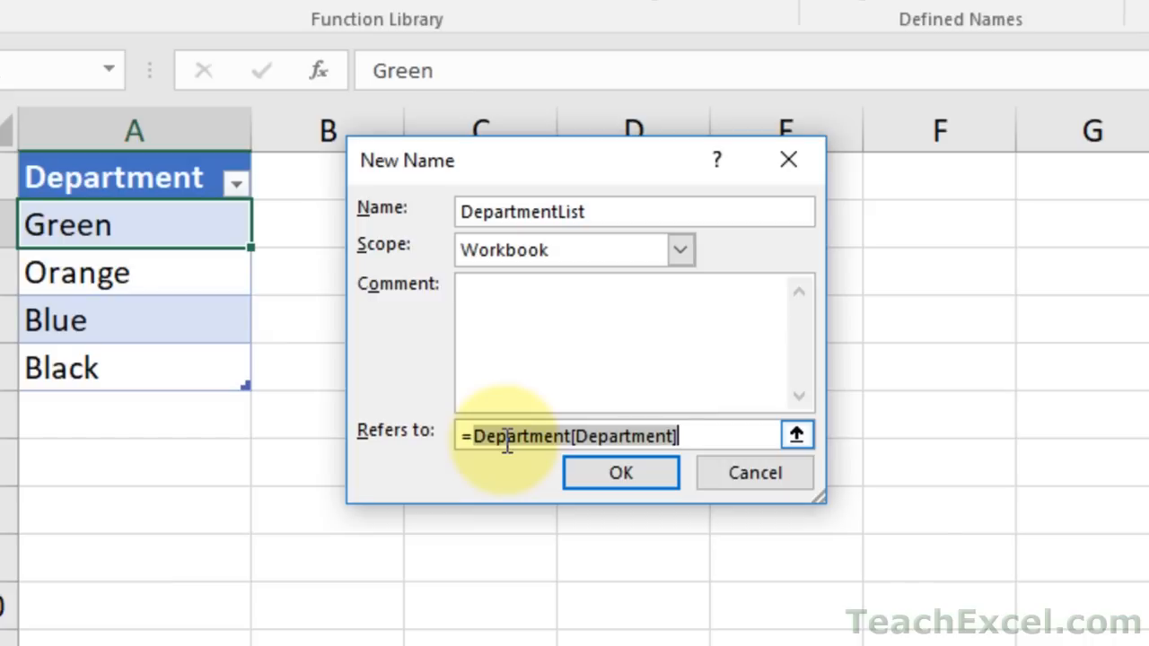
pyautogui.click(597, 467)
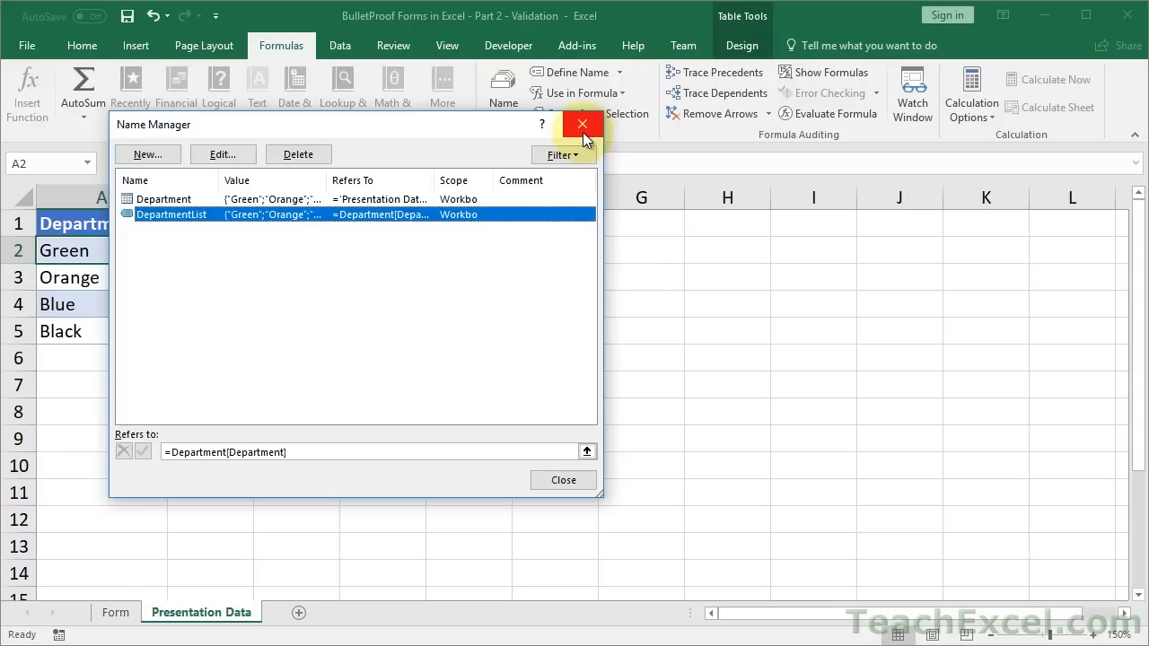
# Compare the Department and DepartmentList entries in the Name Manager, inspect DepartmentList's definition, and close without changes.
pyautogui.click(245, 201)
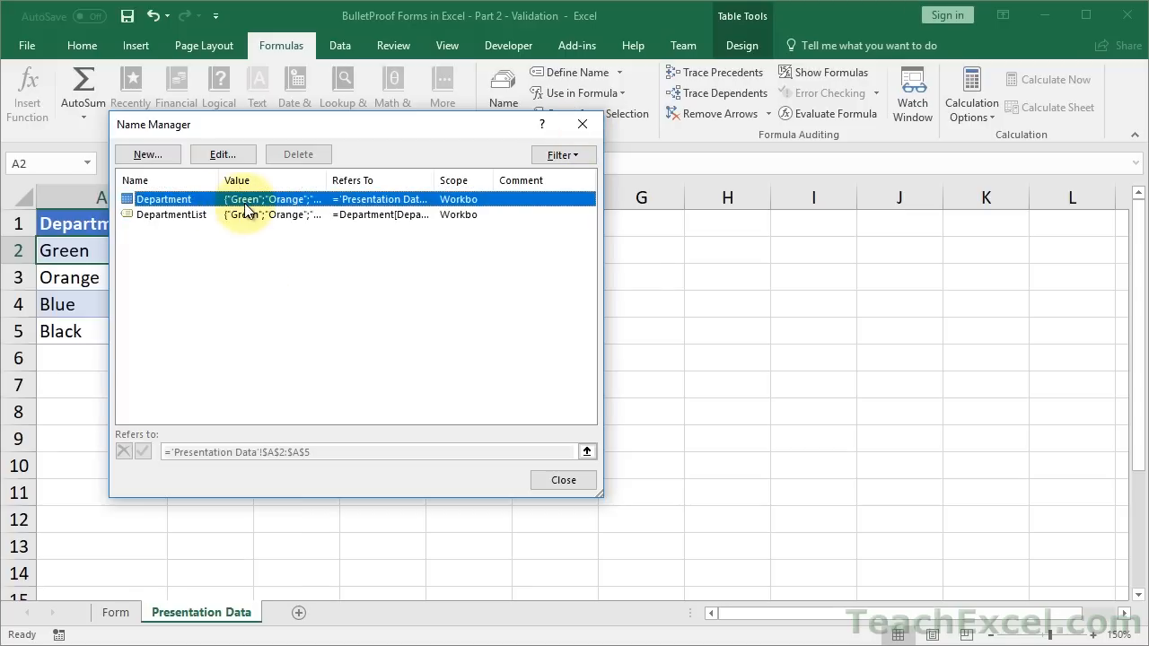
pyautogui.click(192, 218)
pyautogui.click(221, 154)
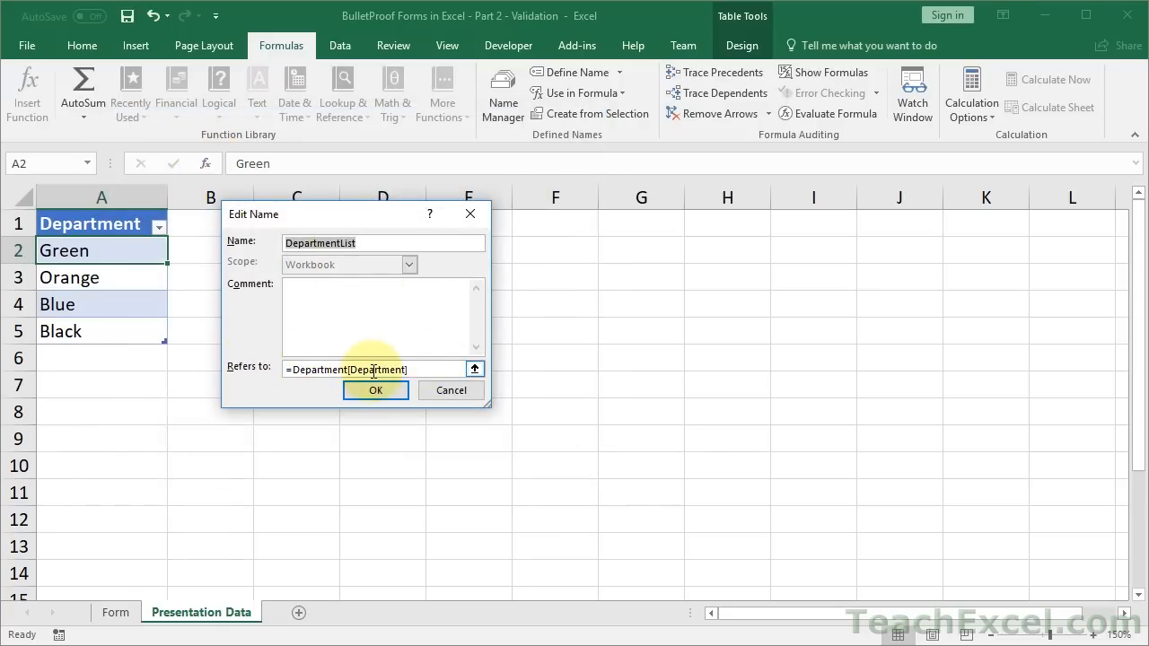
pyautogui.click(444, 391)
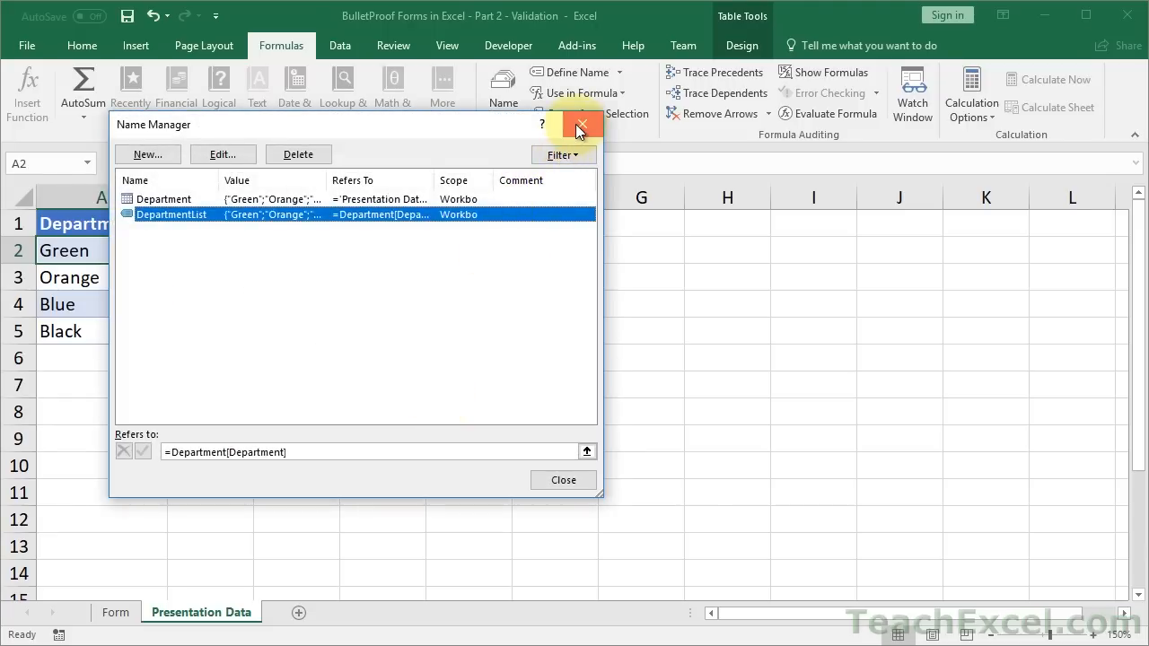
pyautogui.click(575, 124)
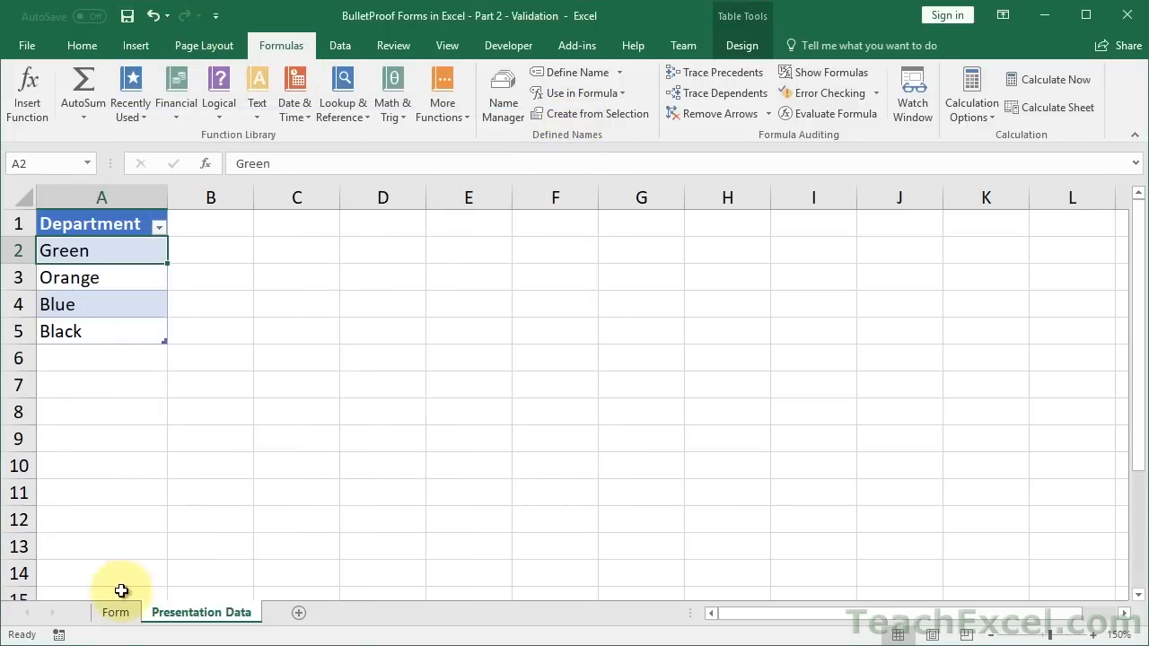
# Open data validation for the Form sheet's Department field, F10, and restrict its allowed values to a List.
pyautogui.click(115, 613)
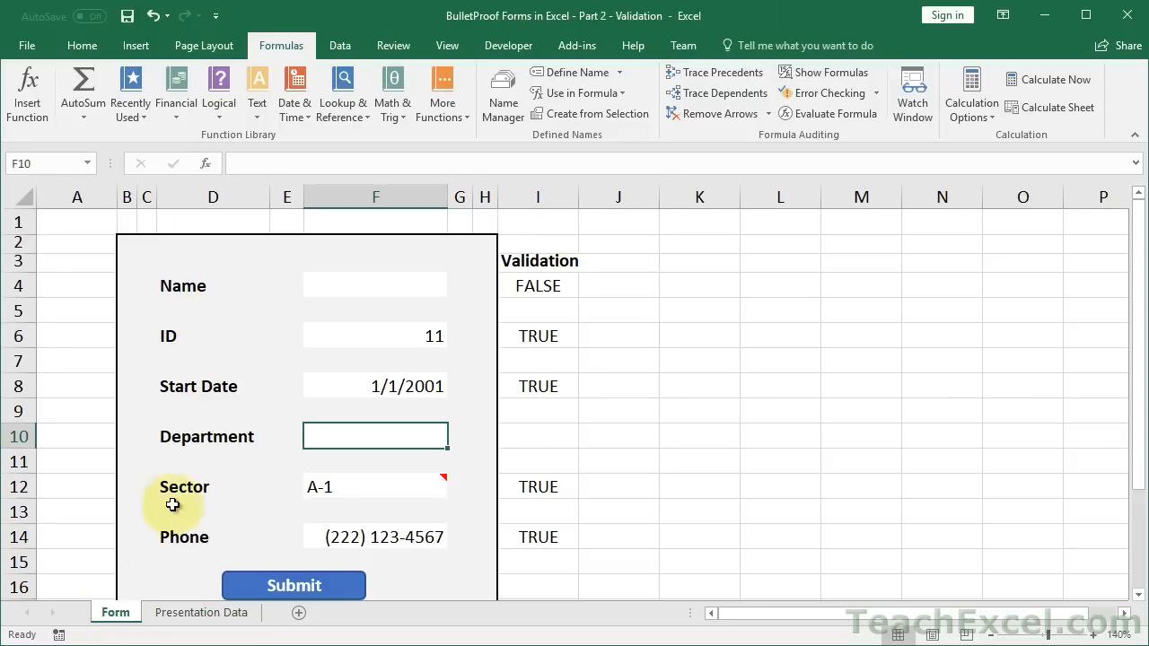
pyautogui.click(356, 436)
pyautogui.hotkey('alt', 'd')
pyautogui.press('l')
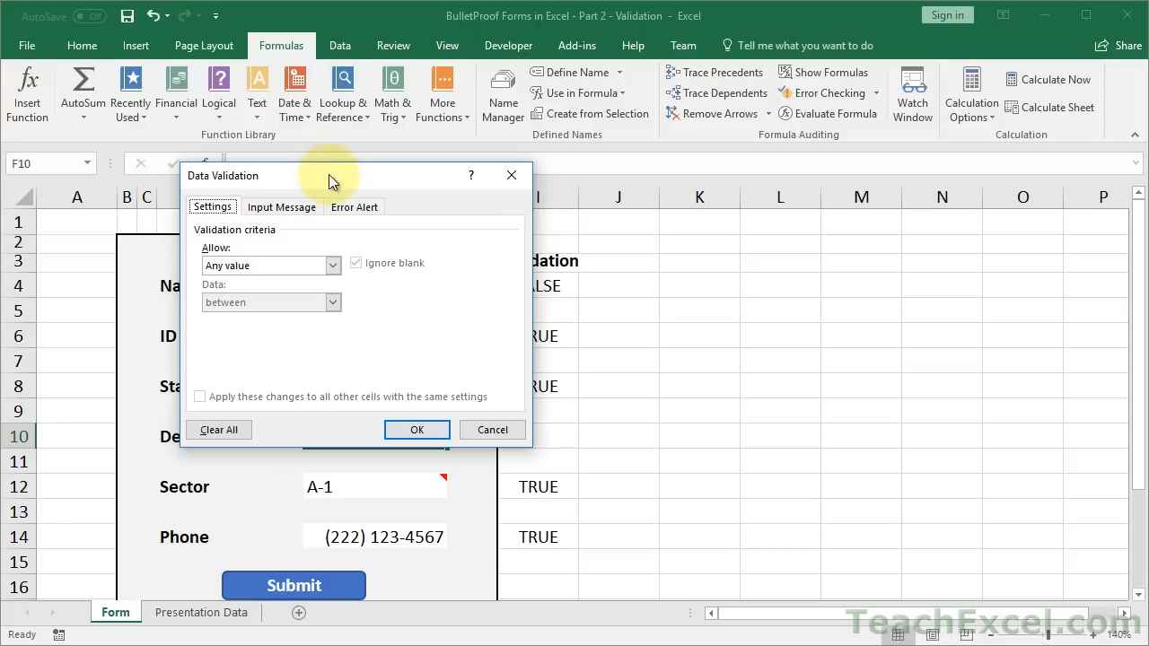
pyautogui.moveTo(328, 174); pyautogui.dragTo(668, 193)
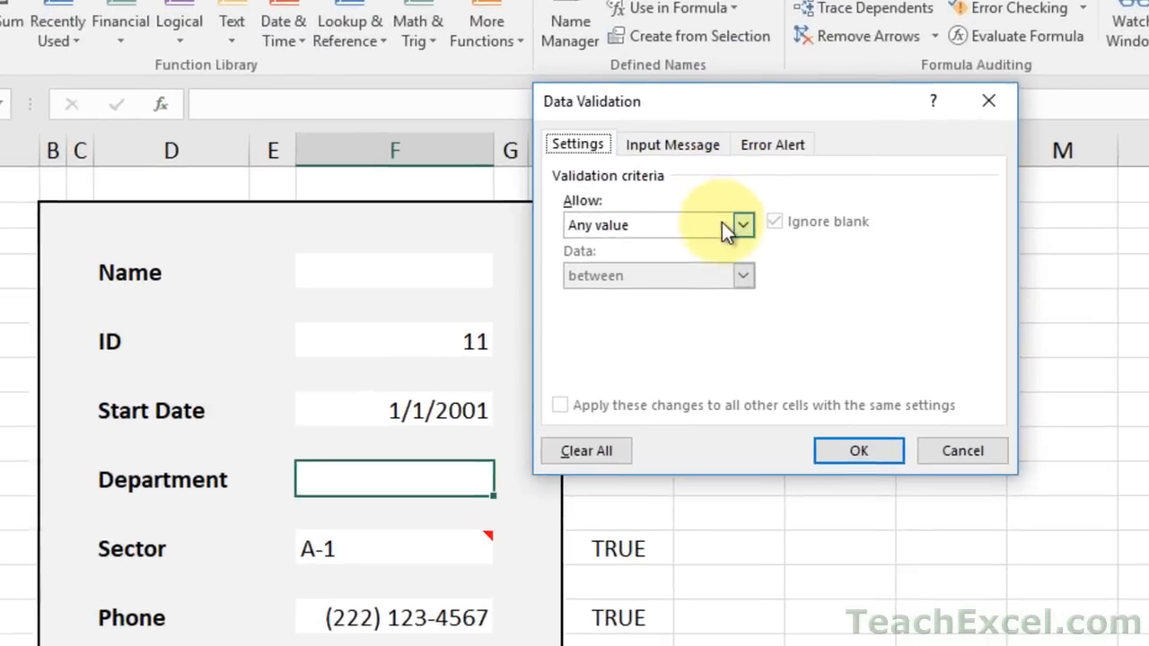
pyautogui.click(675, 282)
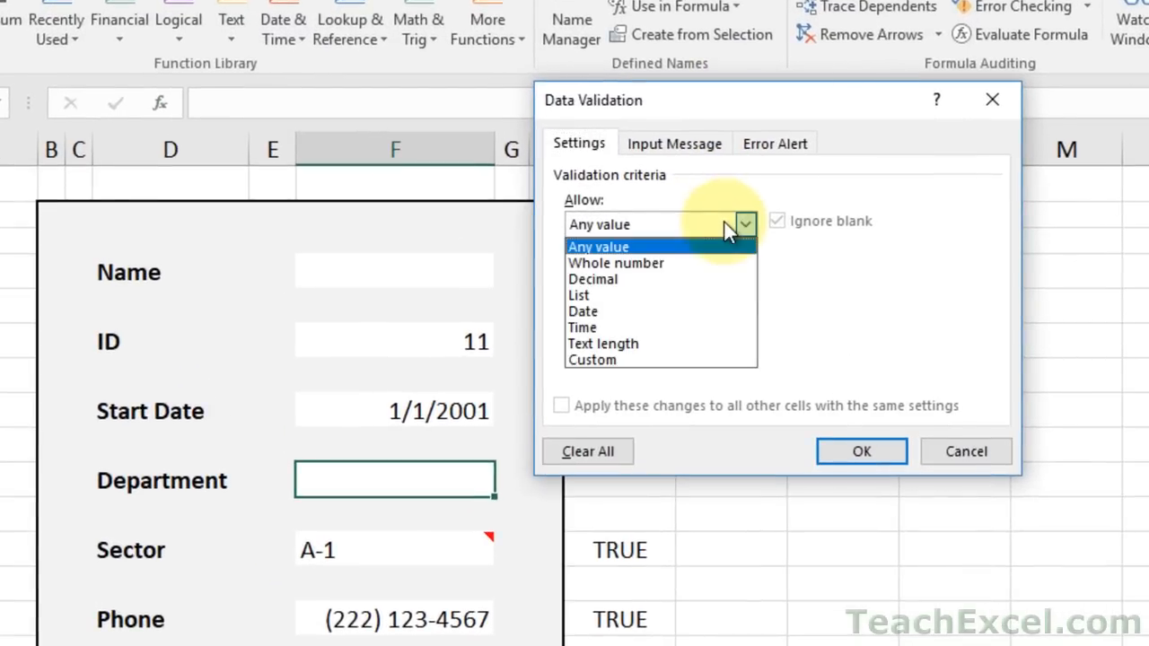
pyautogui.click(631, 294)
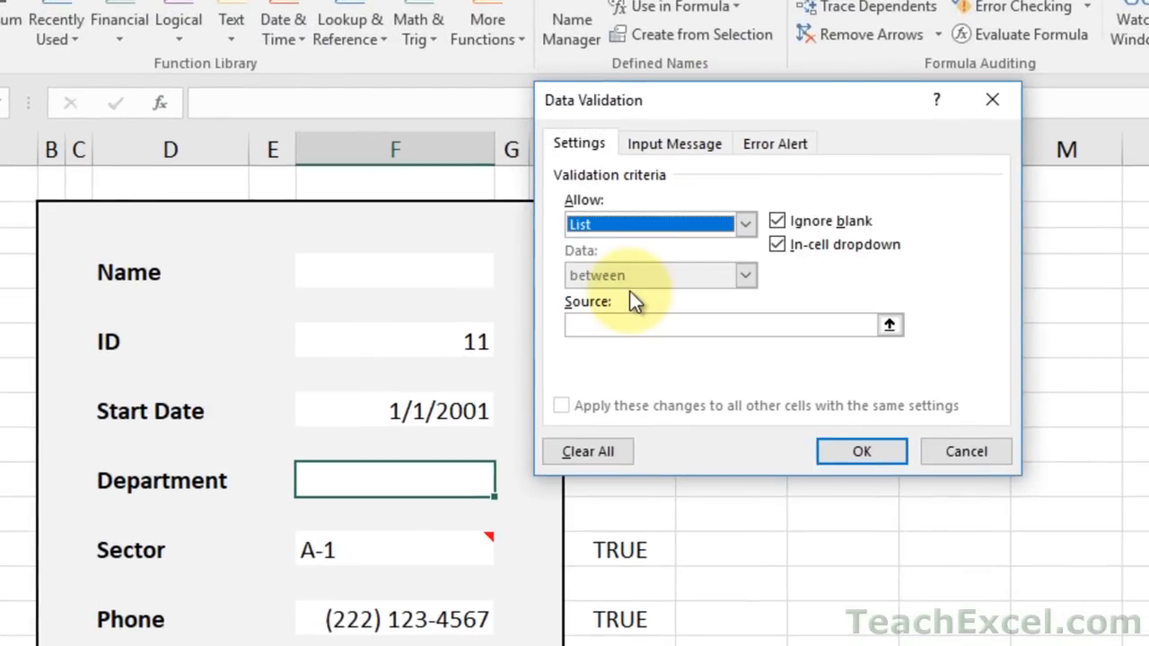
# Use the defined name =DepartmentList as the validation source, apply it, and choose Blue in the Department dropdown.
pyautogui.click(614, 326)
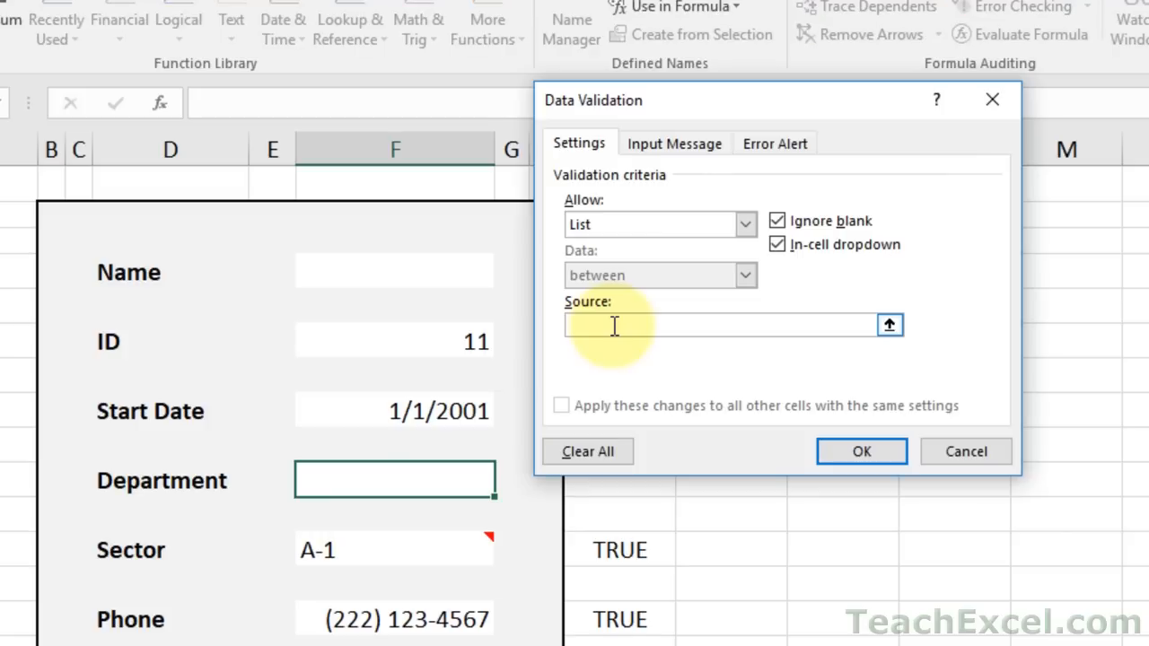
pyautogui.press('F3')
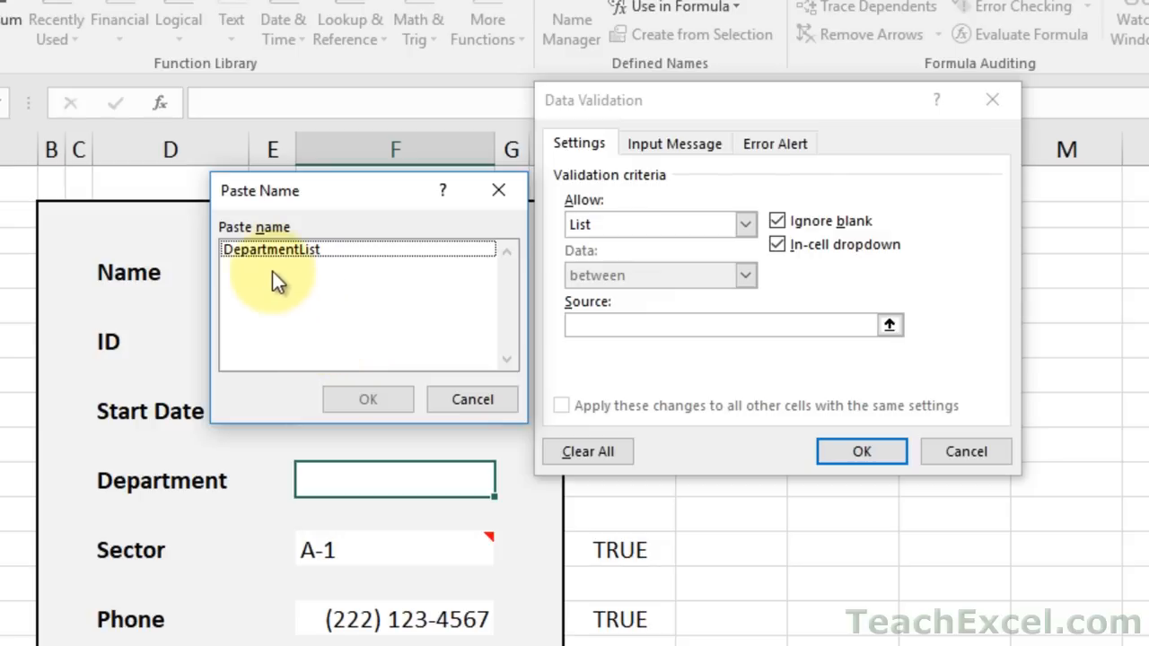
pyautogui.click(240, 252)
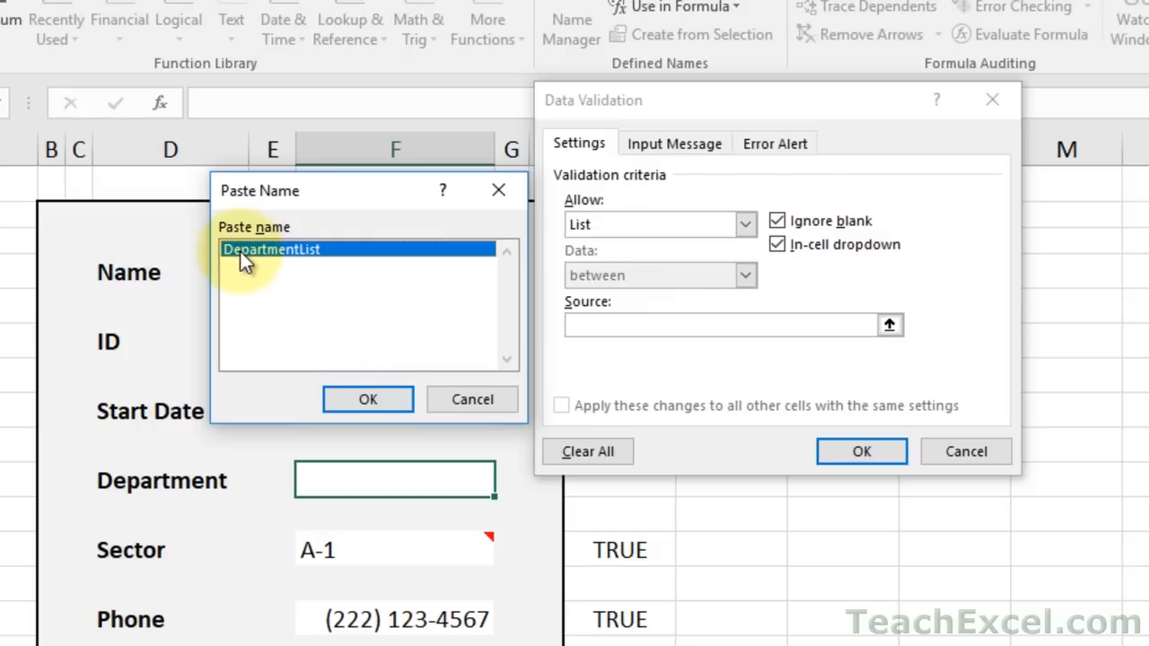
pyautogui.click(373, 401)
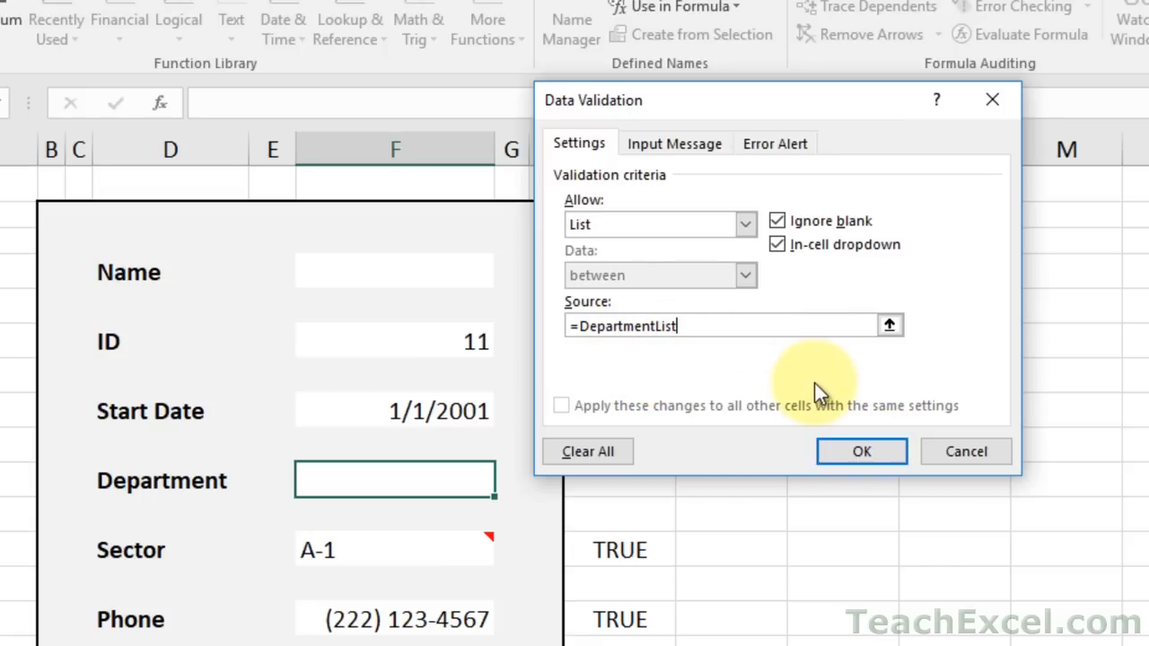
pyautogui.click(857, 454)
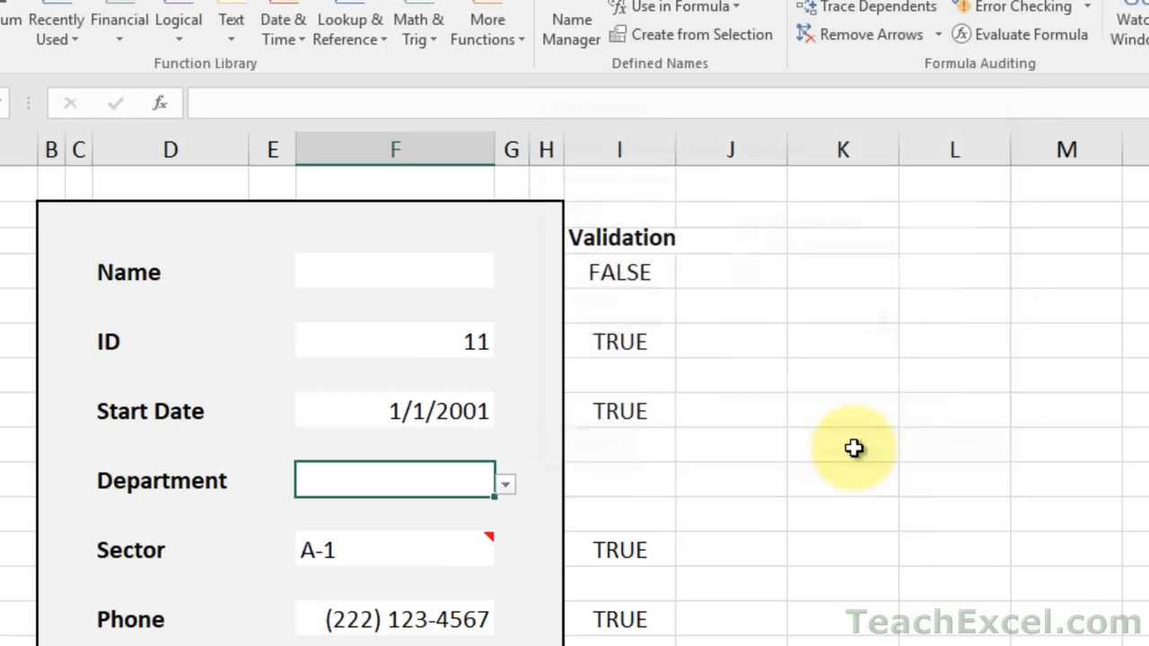
pyautogui.click(511, 485)
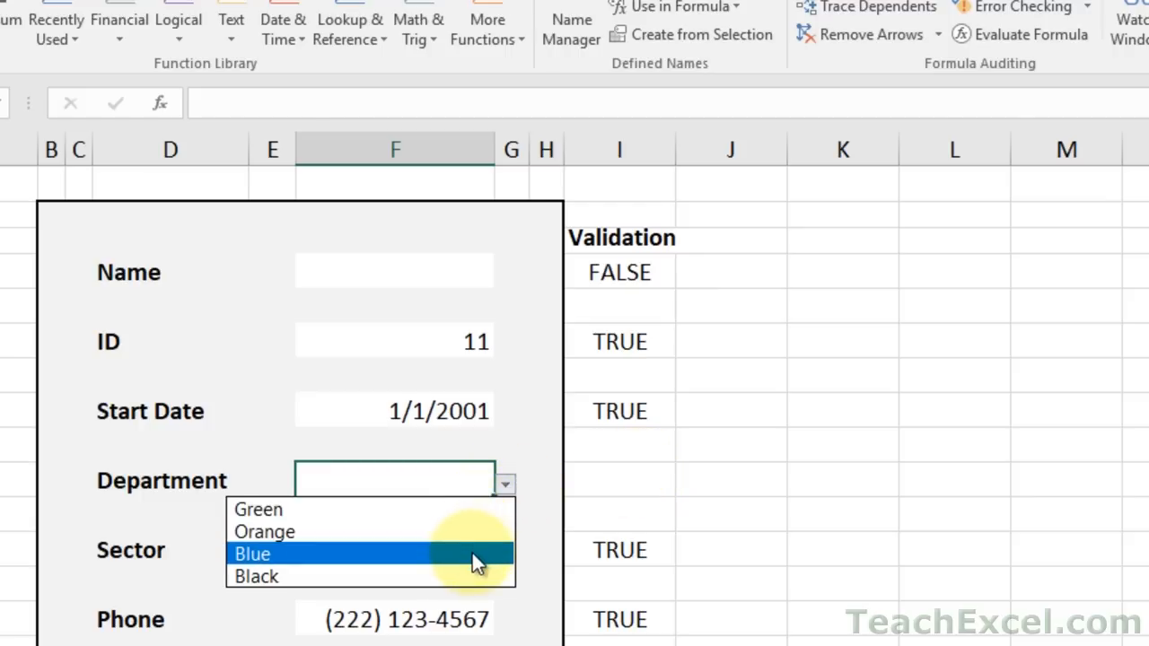
pyautogui.click(472, 552)
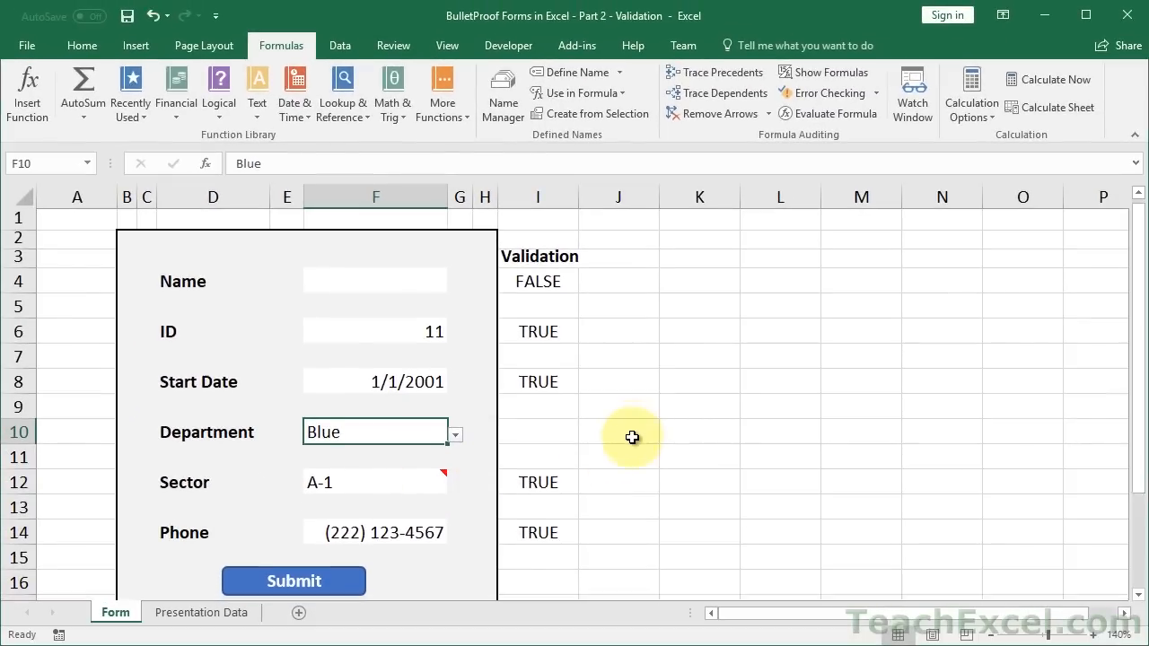
# Add Purple as a new department in cell A6, directly below the Department table on the Presentation Data sheet.
pyautogui.scroll(-1, 628, 440)
pyautogui.click(197, 612)
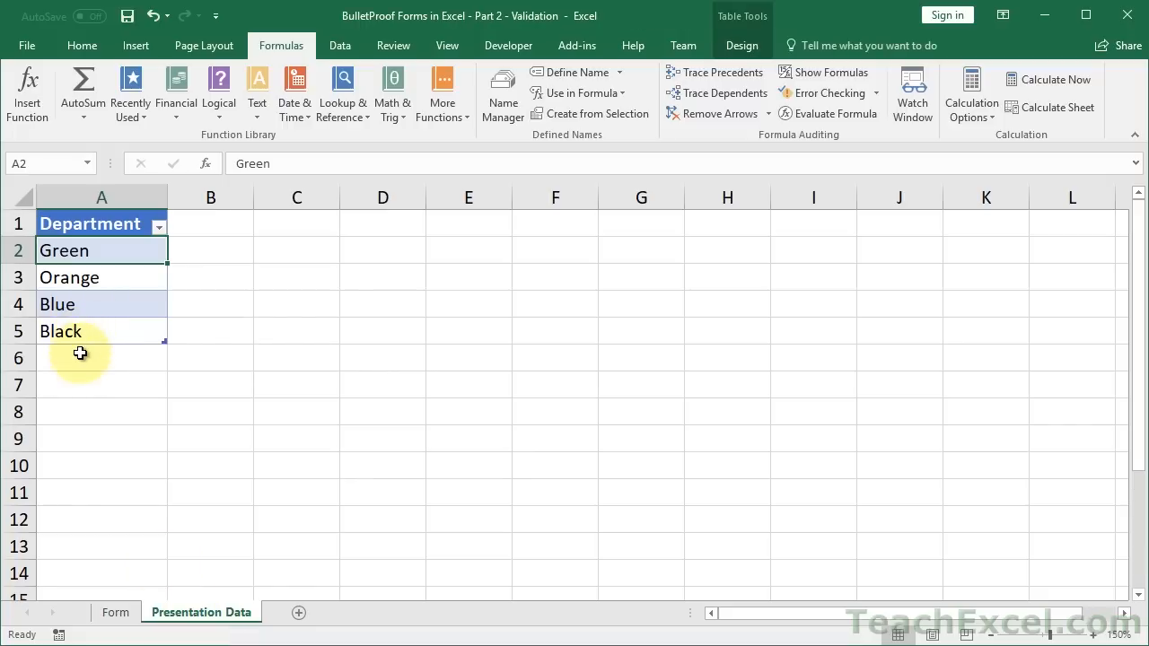
pyautogui.click(82, 357)
pyautogui.write('Purple')
pyautogui.hotkey('ctrl', 'Return')
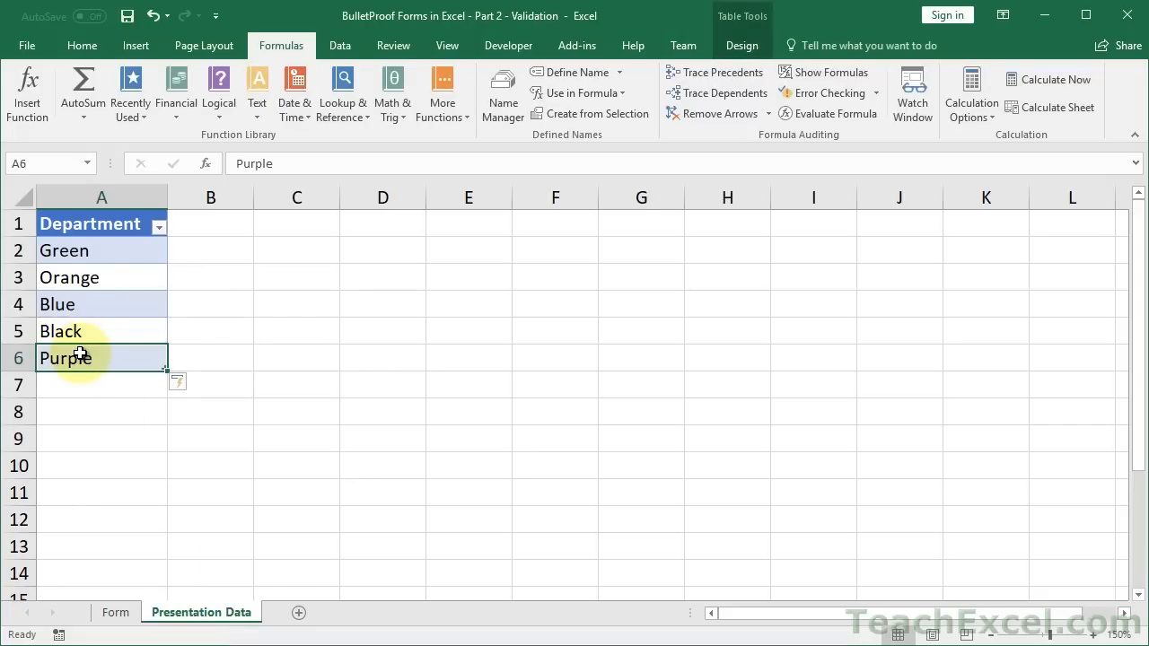
# Check the Department dropdown on the Form sheet for the added Purple option, leaving the selection as it is.
pyautogui.click(117, 612)
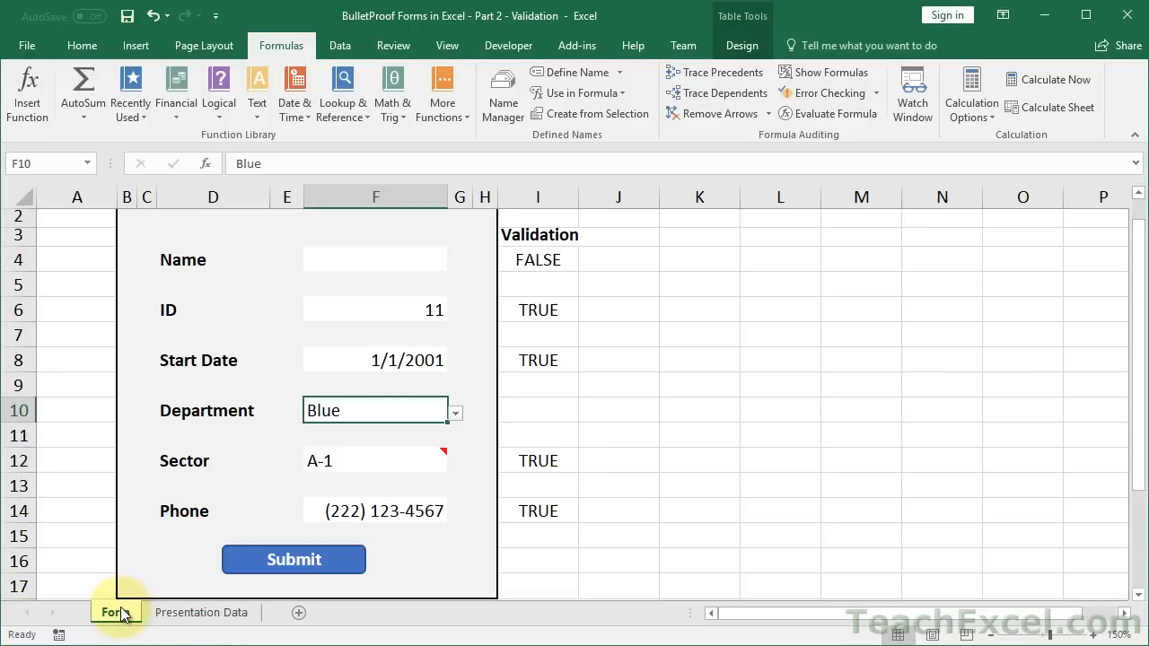
pyautogui.click(455, 413)
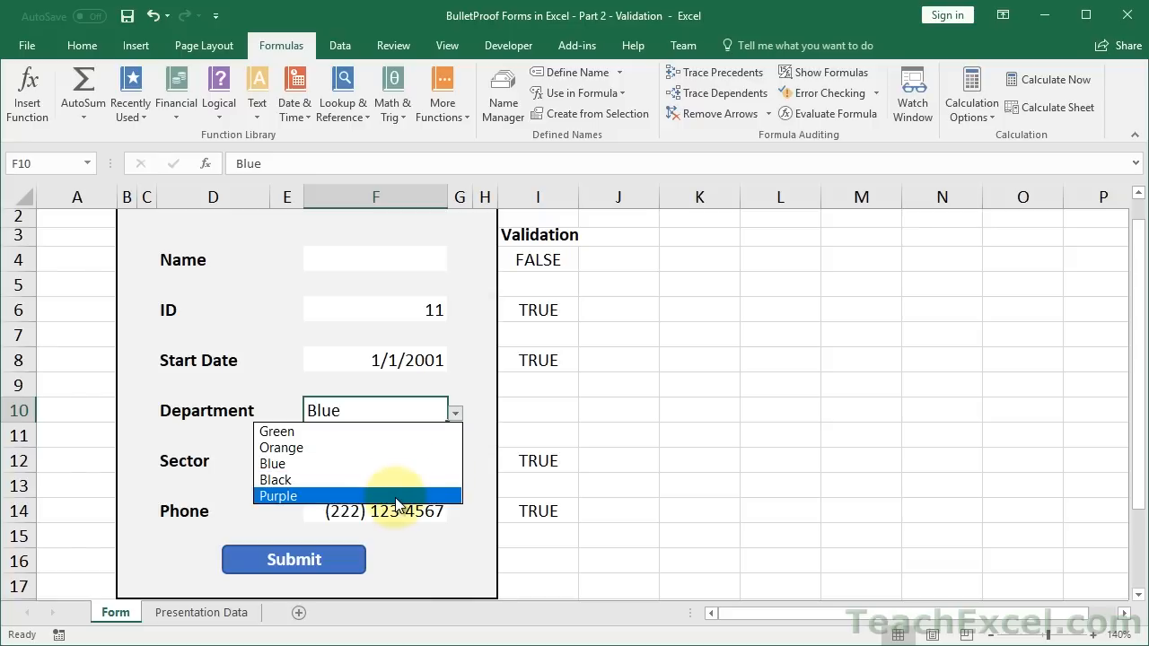
pyautogui.click(546, 411)
# Enter the Department validation formula =LEN(F10)>0 in cell I10.
pyautogui.click(545, 408)
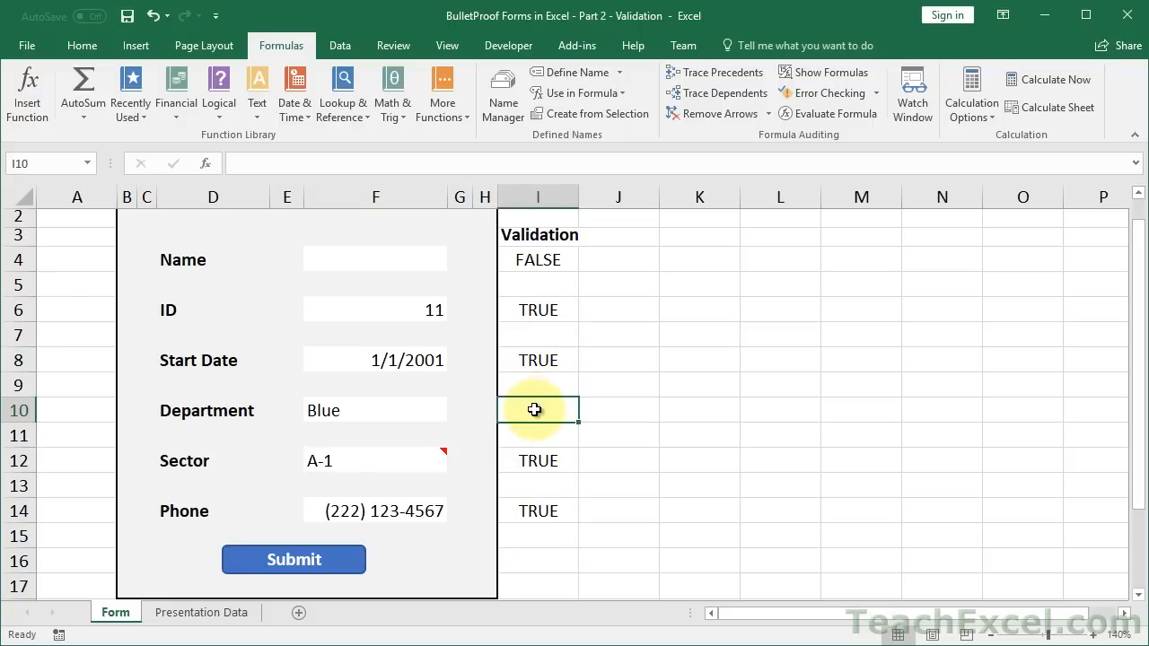
pyautogui.write('=len')
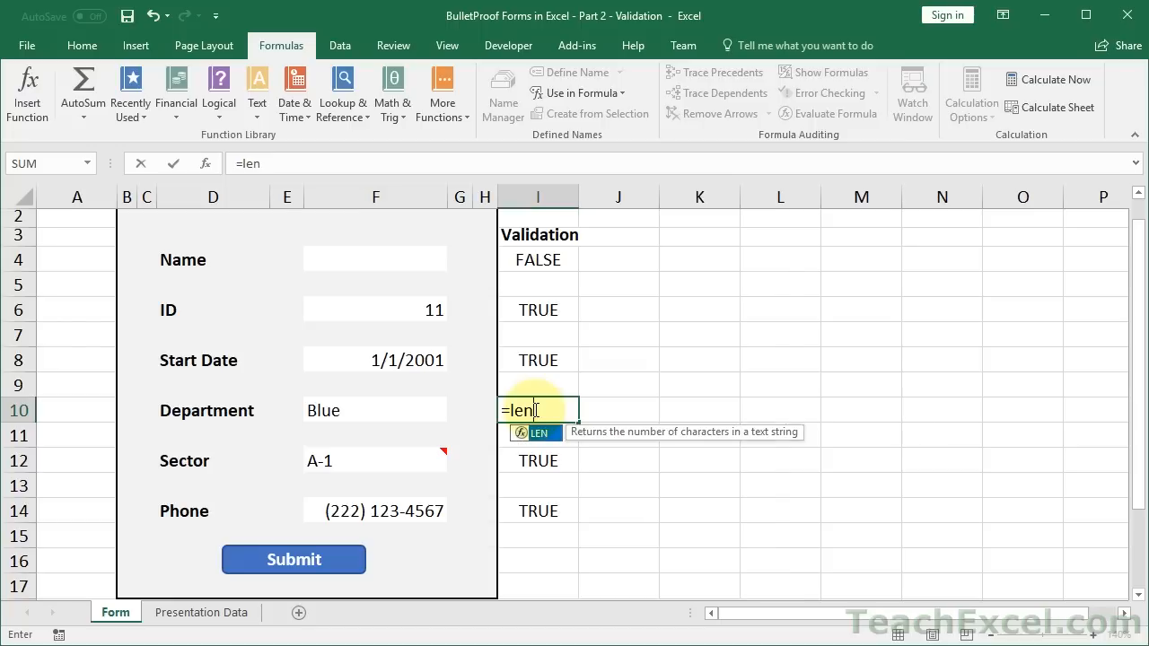
pyautogui.press('Tab')
pyautogui.click(387, 413)
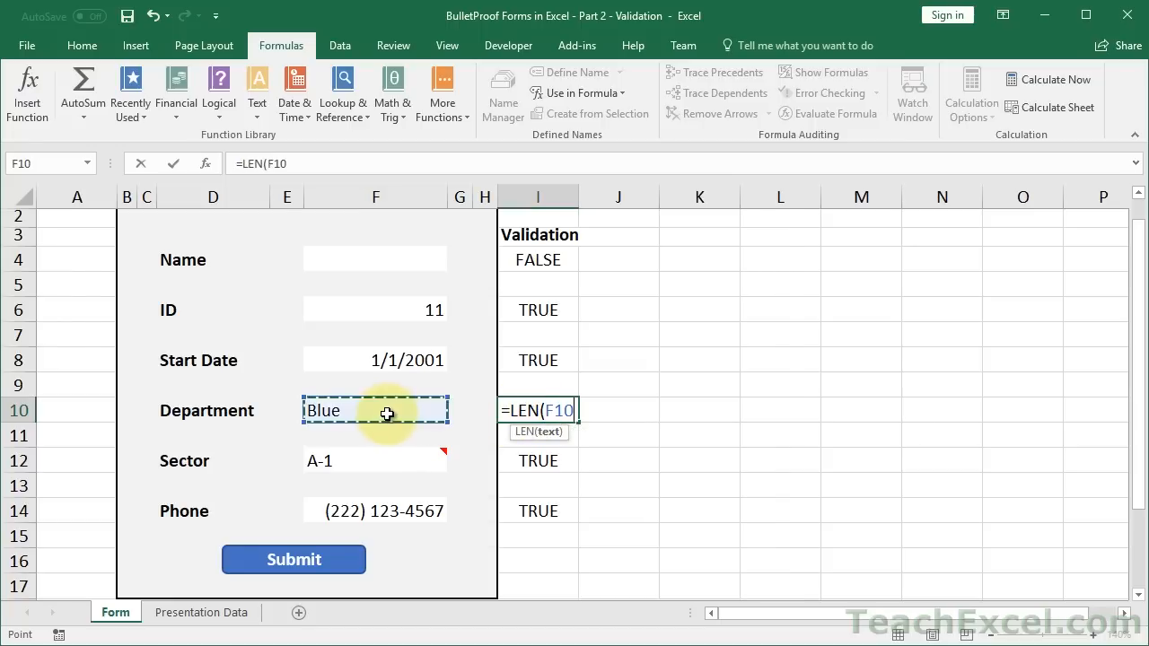
pyautogui.write(')>')
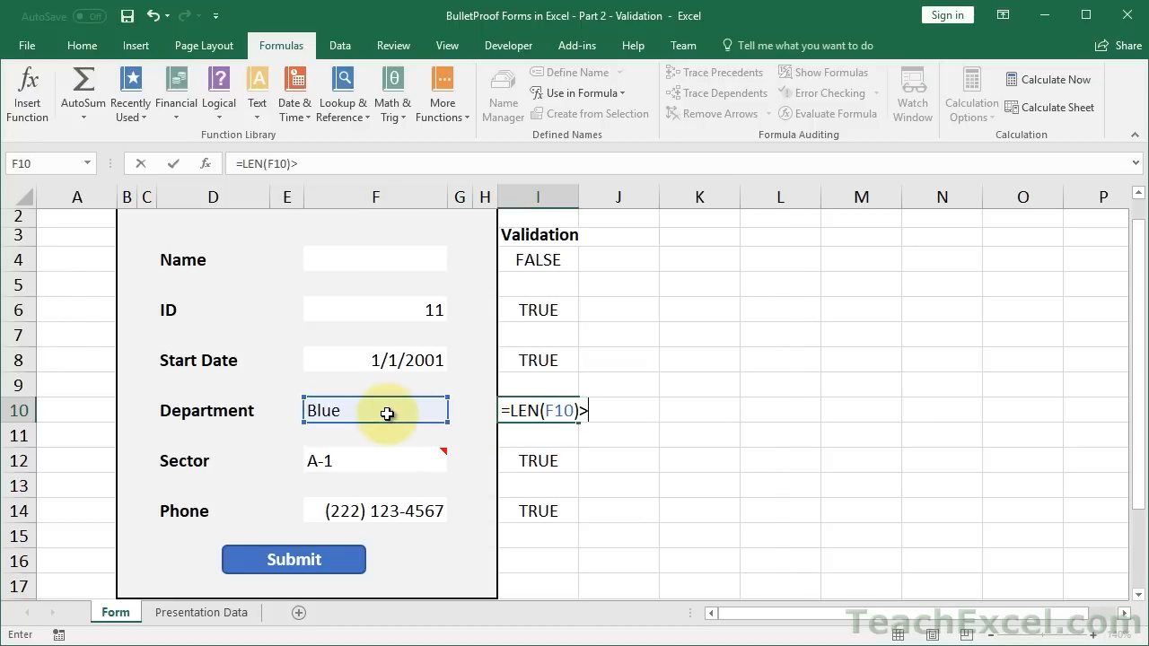
pyautogui.write('0')
pyautogui.hotkey('ctrl', 'Return')
# Test the Department validation formula by clearing the field and choosing Blue again from its dropdown.
pyautogui.click(387, 413)
pyautogui.press('Delete')
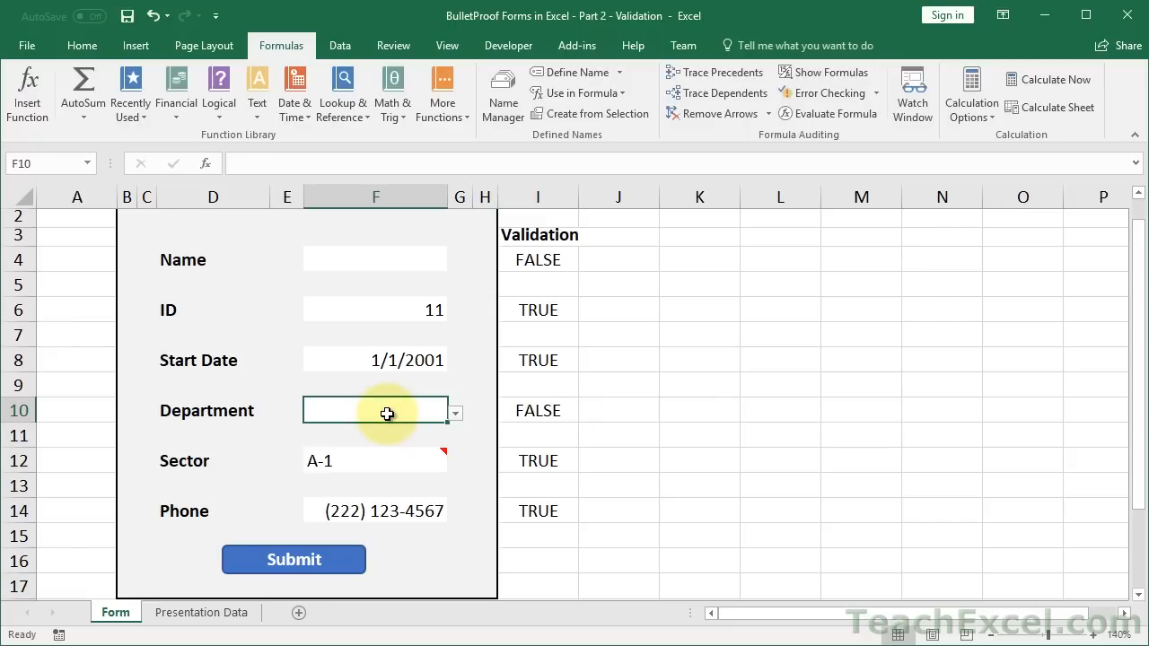
pyautogui.click(455, 413)
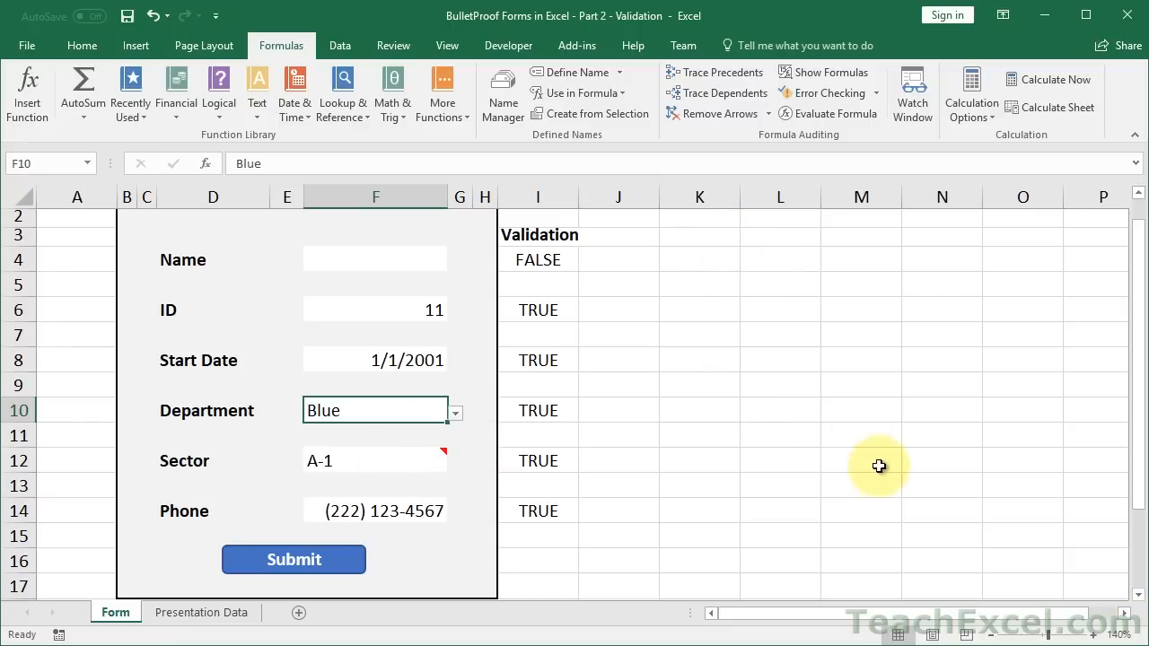
# Review the completed form, inspecting the Phone entry and the format comment on the Sector field.
pyautogui.click(991, 634)
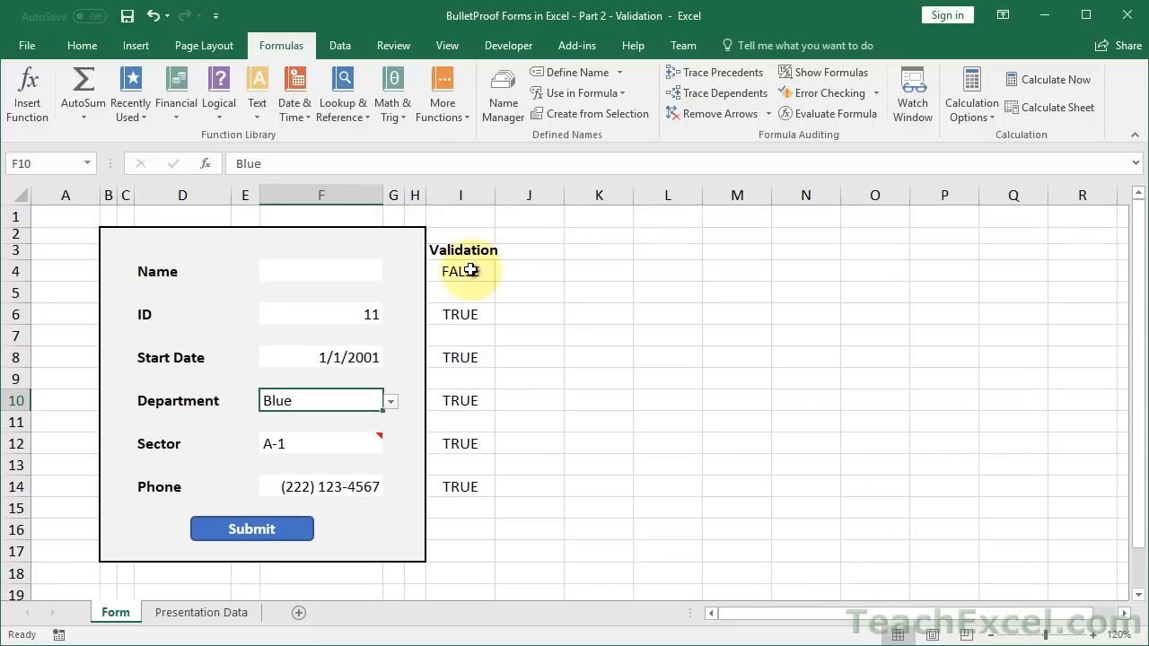
pyautogui.click(338, 489)
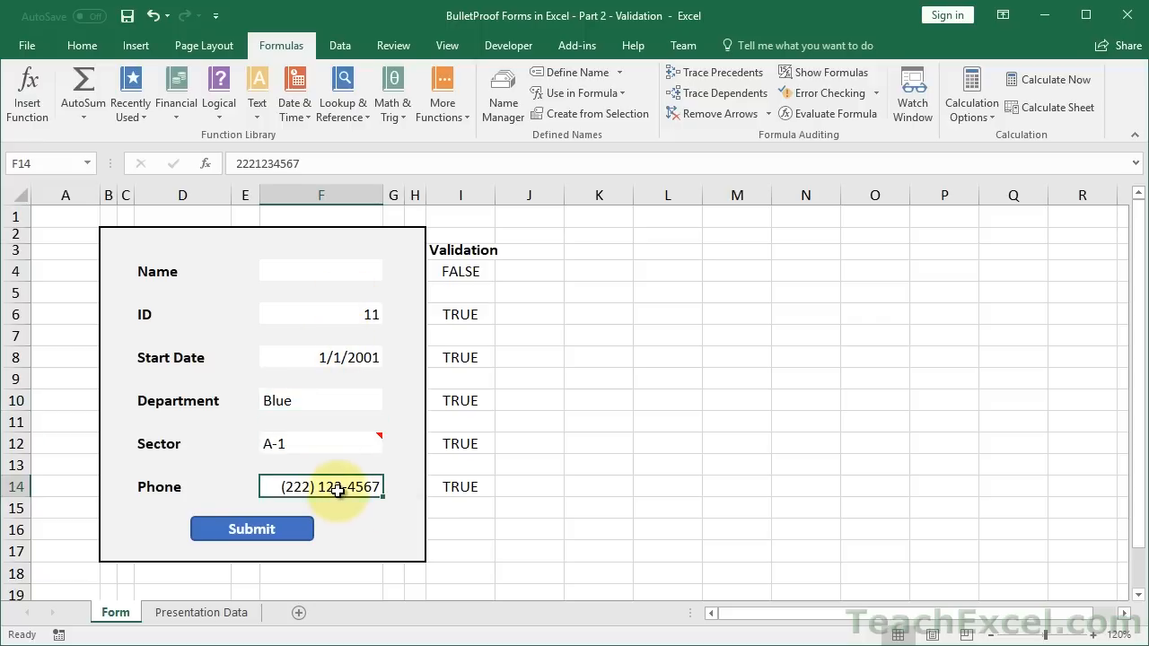
pyautogui.moveTo(337, 439)
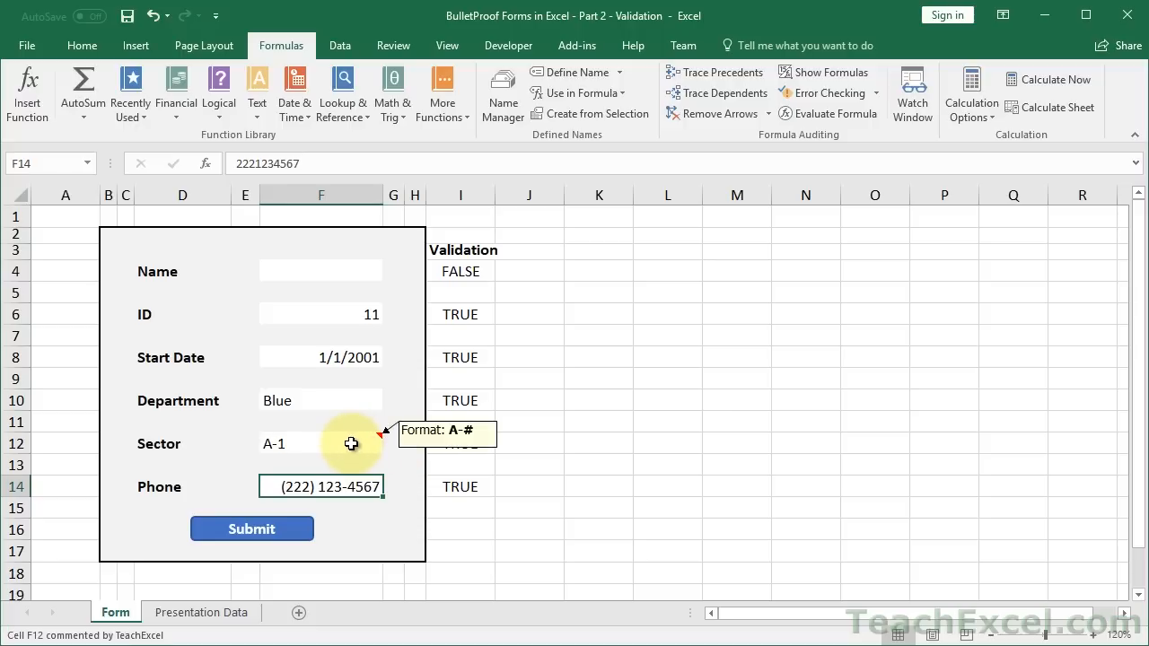
pyautogui.click(350, 443)
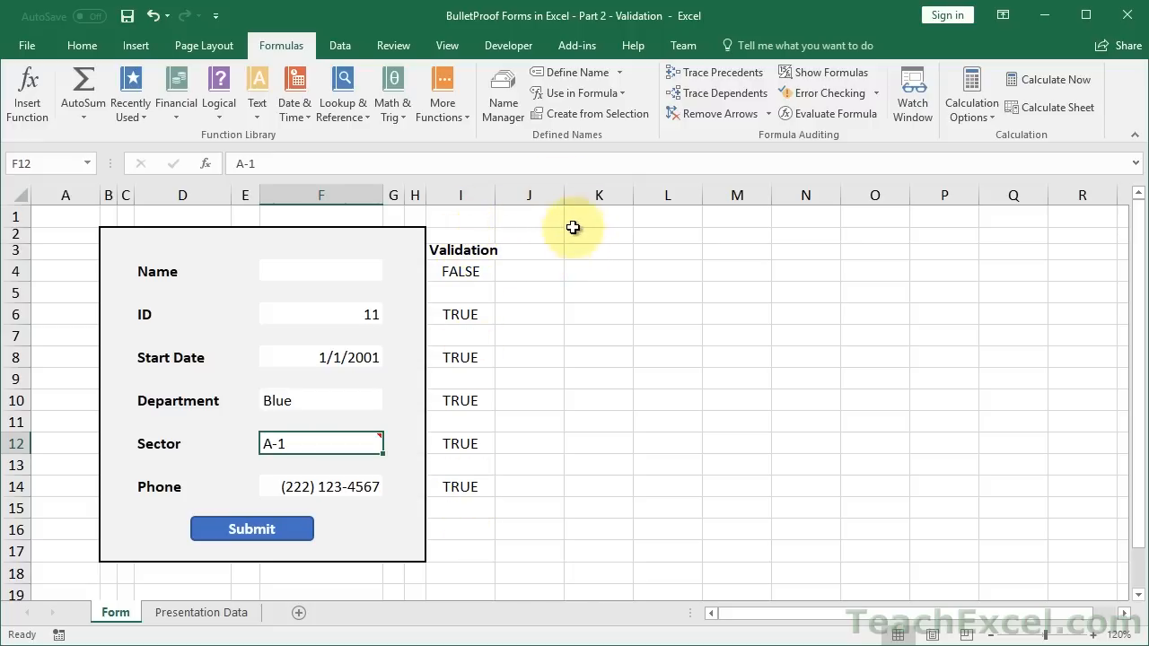
# Add a bold Formatting heading in cell K3, in the same row as the Validation heading.
pyautogui.click(585, 251)
pyautogui.write('Co')
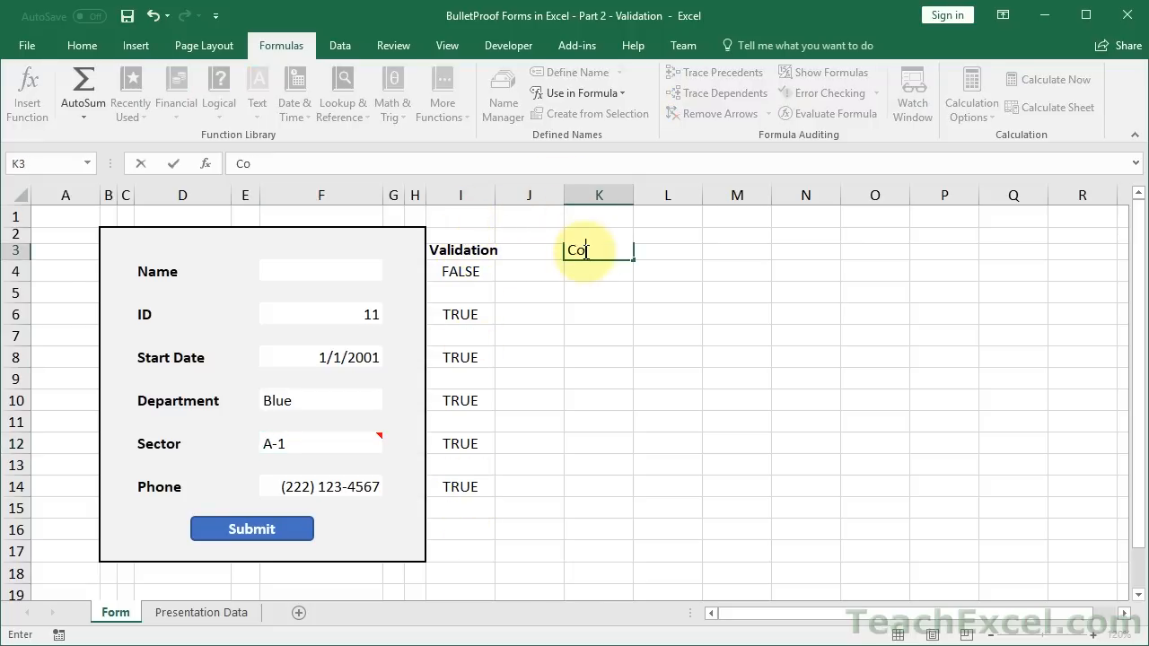
pyautogui.write('nditional Formatting')
pyautogui.hotkey('ctrl', 'Return')
pyautogui.write('Formatting')
pyautogui.hotkey('ctrl', 'Return')
pyautogui.hotkey('ctrl', 'b')
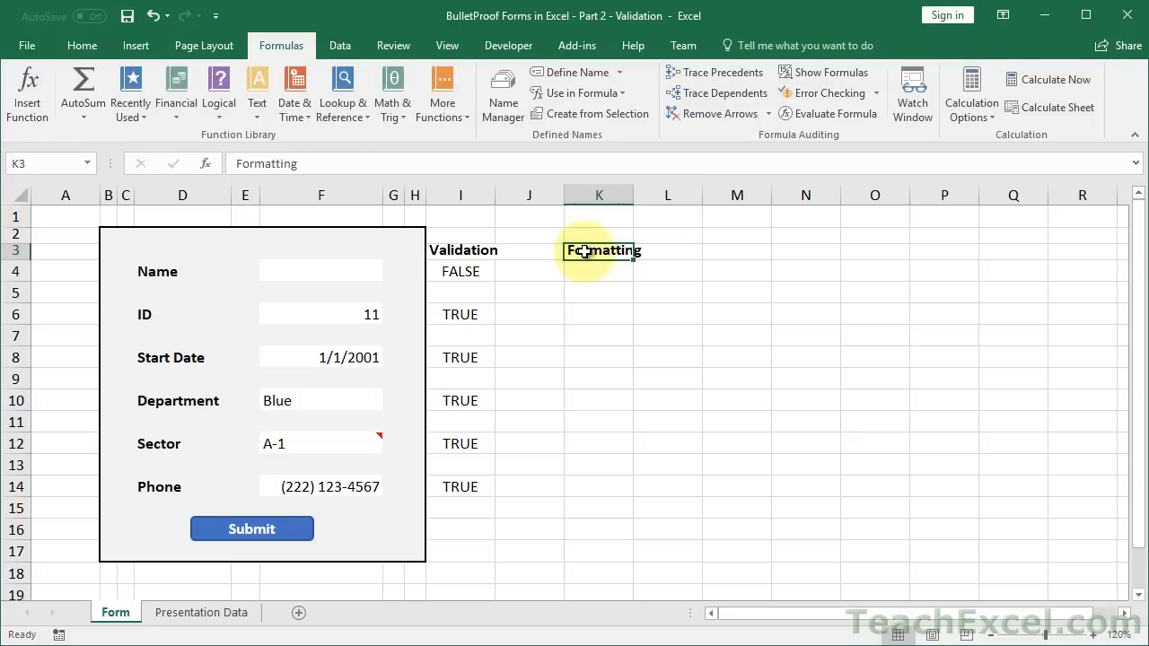
# Review the Validation results in column I against the form's Name and ID fields and the Formatting column.
pyautogui.click(586, 280)
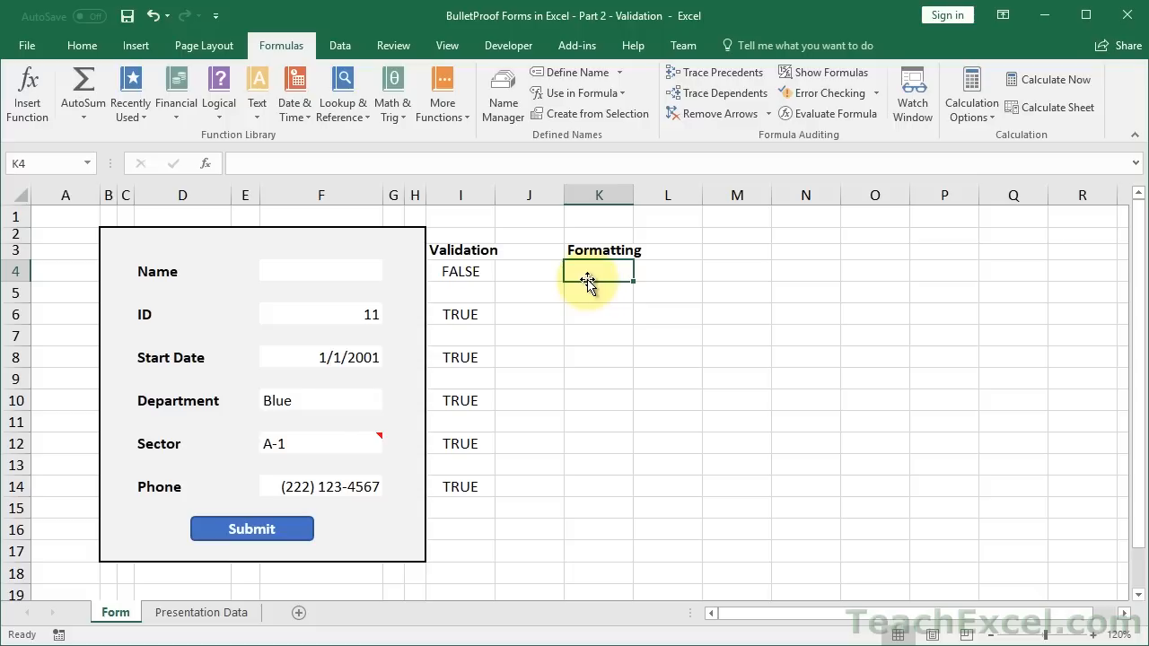
pyautogui.moveTo(456, 269); pyautogui.dragTo(453, 481)
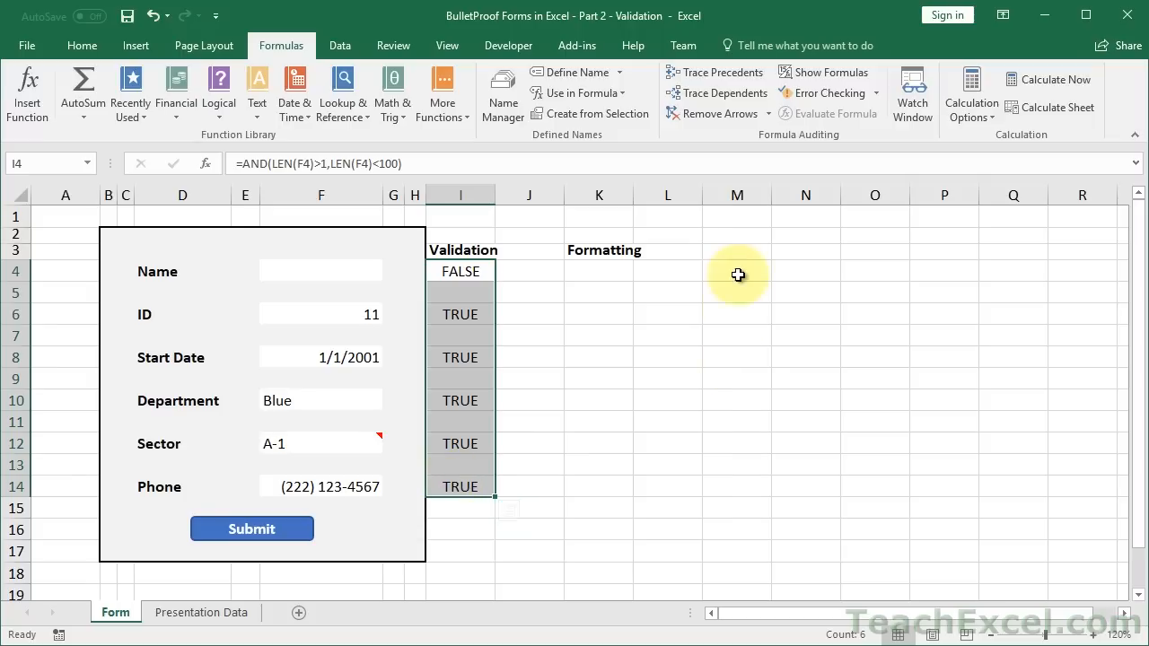
pyautogui.moveTo(741, 254); pyautogui.dragTo(809, 252)
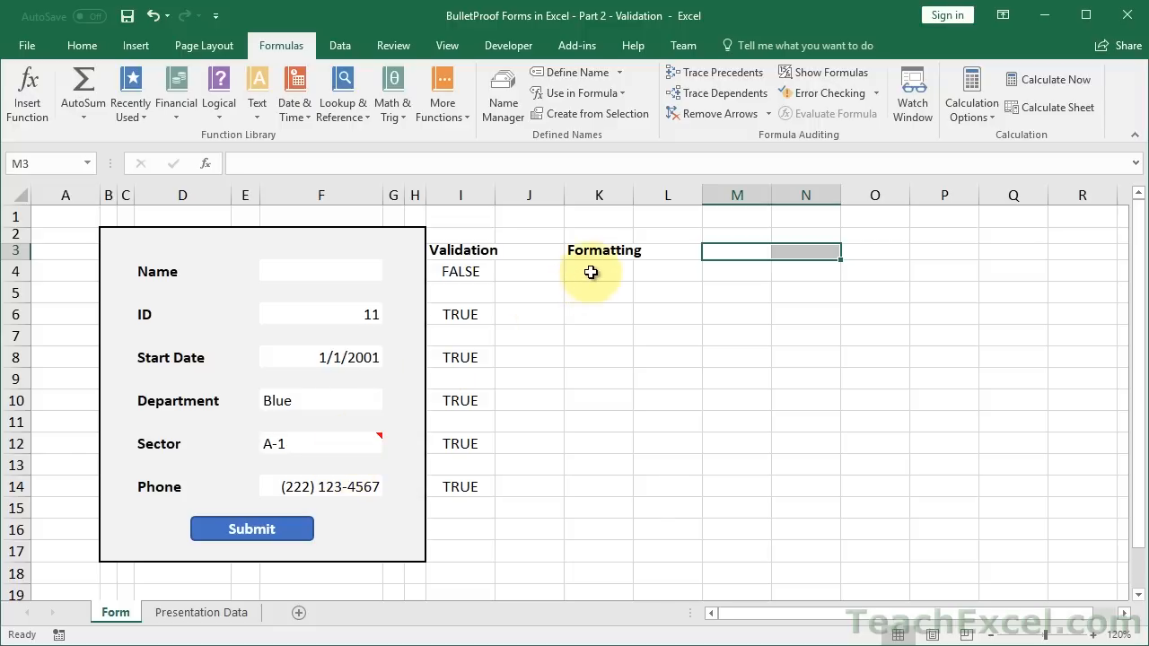
pyautogui.click(590, 272)
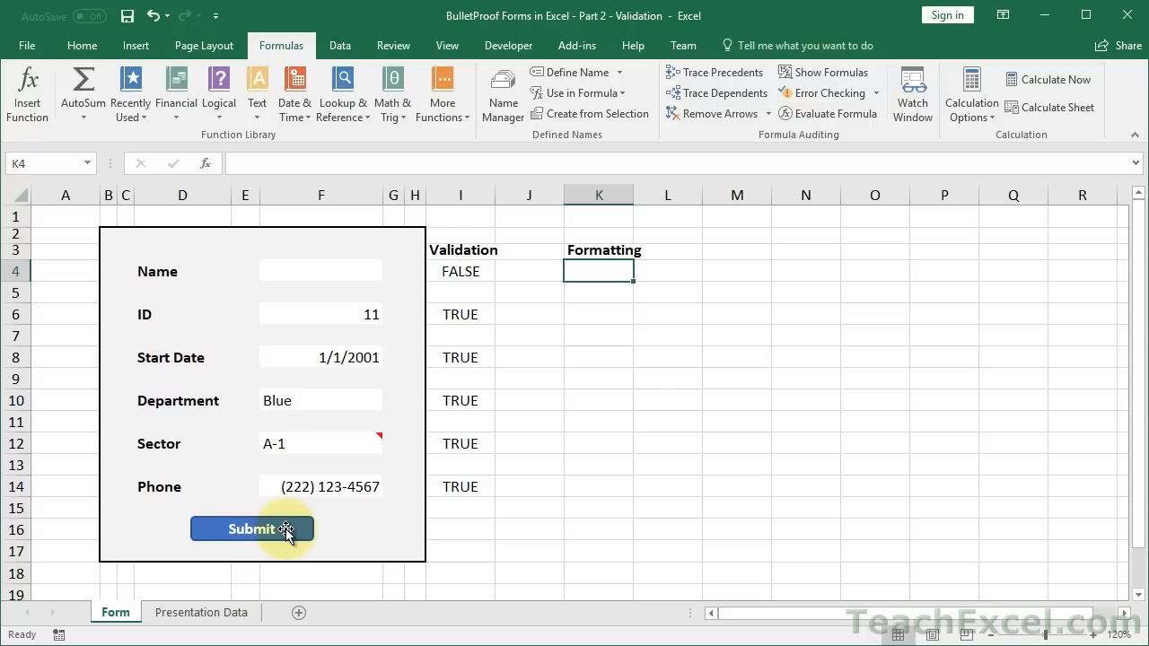
pyautogui.click(291, 313)
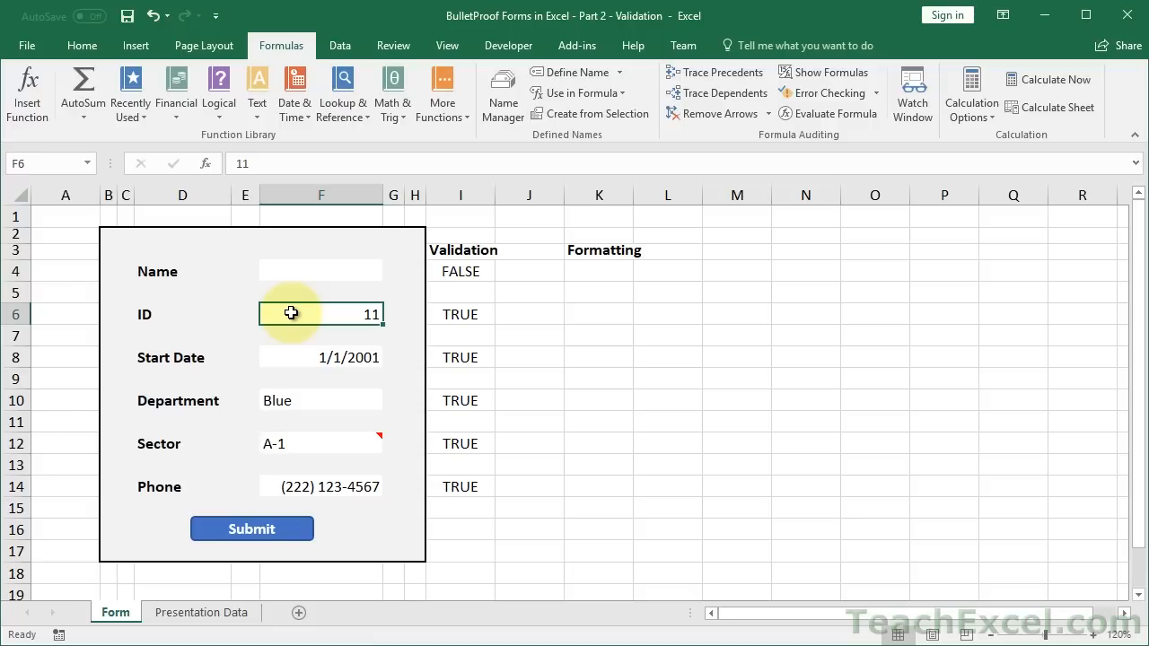
pyautogui.click(287, 262)
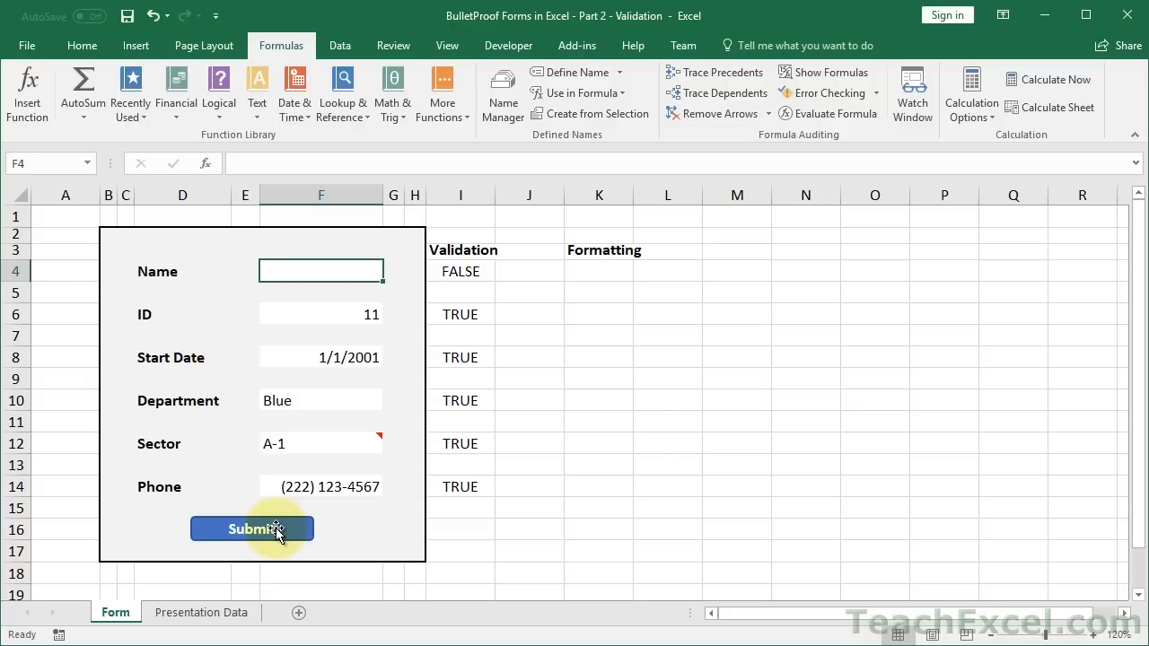
pyautogui.moveTo(463, 250); pyautogui.dragTo(455, 488)
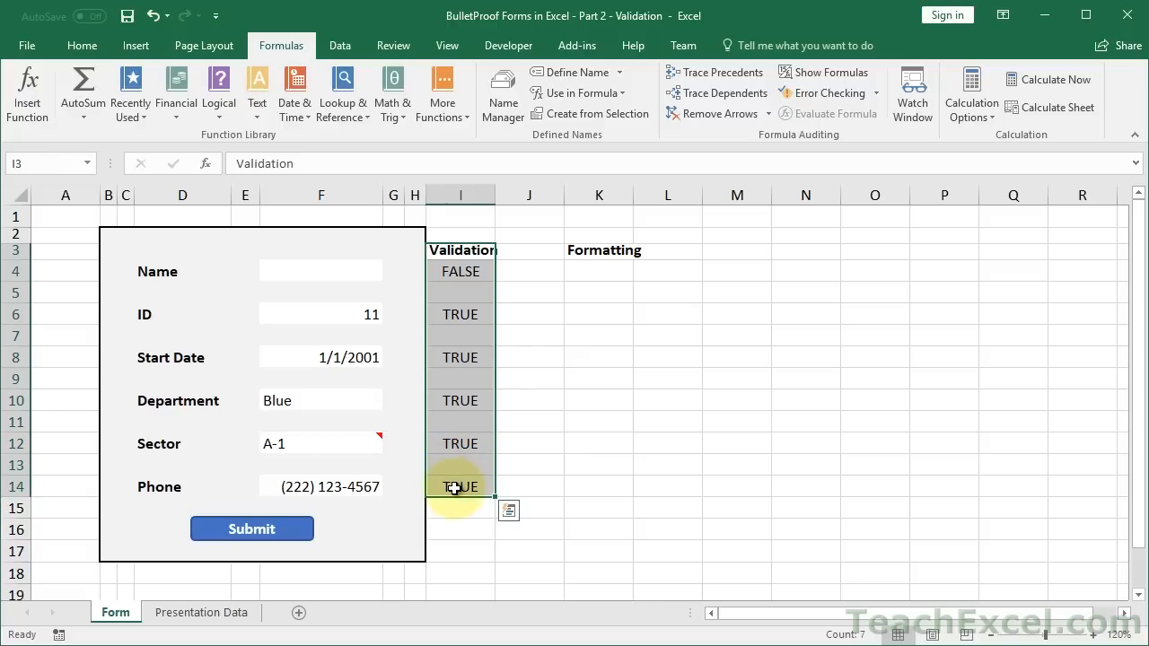
pyautogui.click(455, 488)
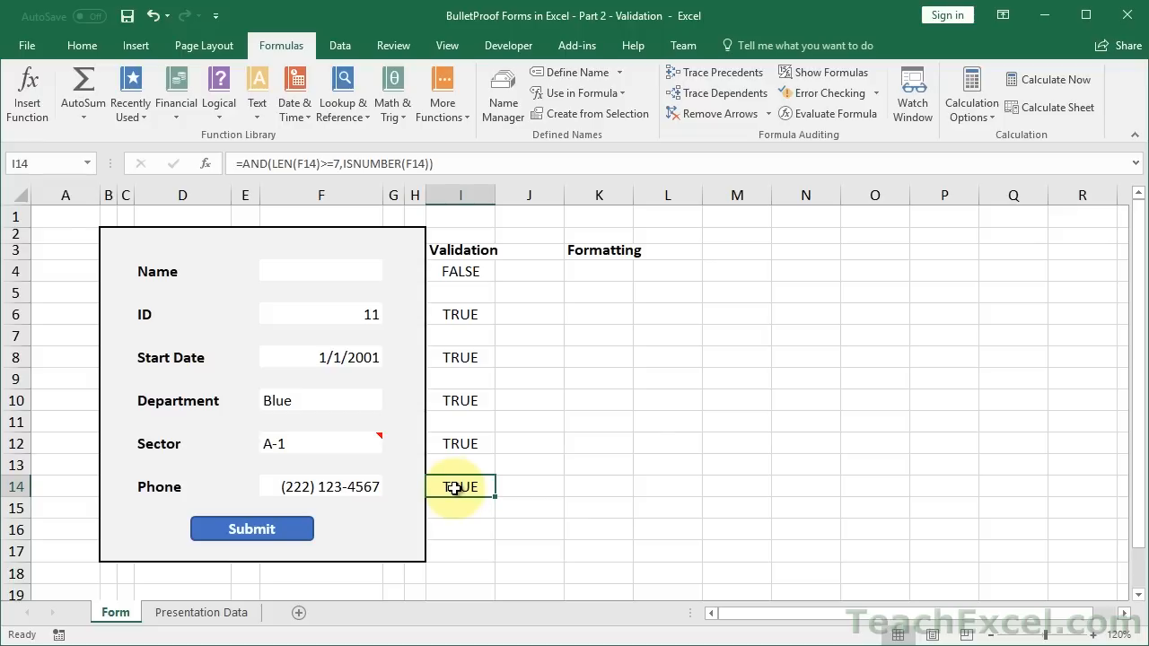
# Inspect the Department and Start Date entries, comparing the Start Date field with its validation formula in cell I8.
pyautogui.click(357, 401)
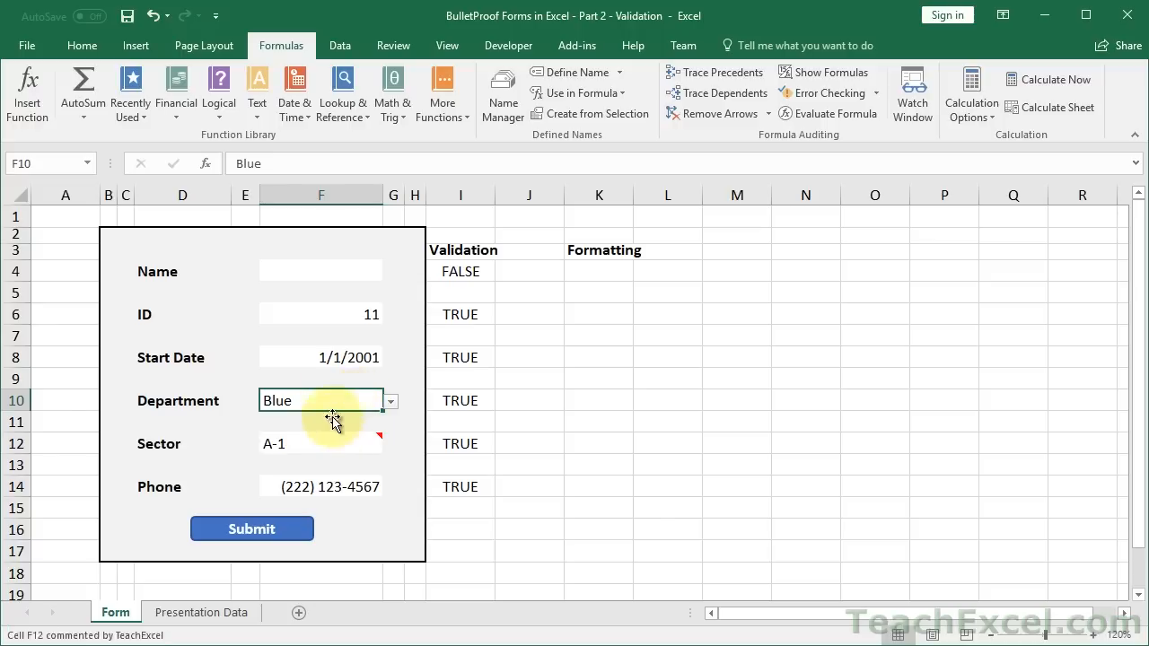
pyautogui.click(333, 356)
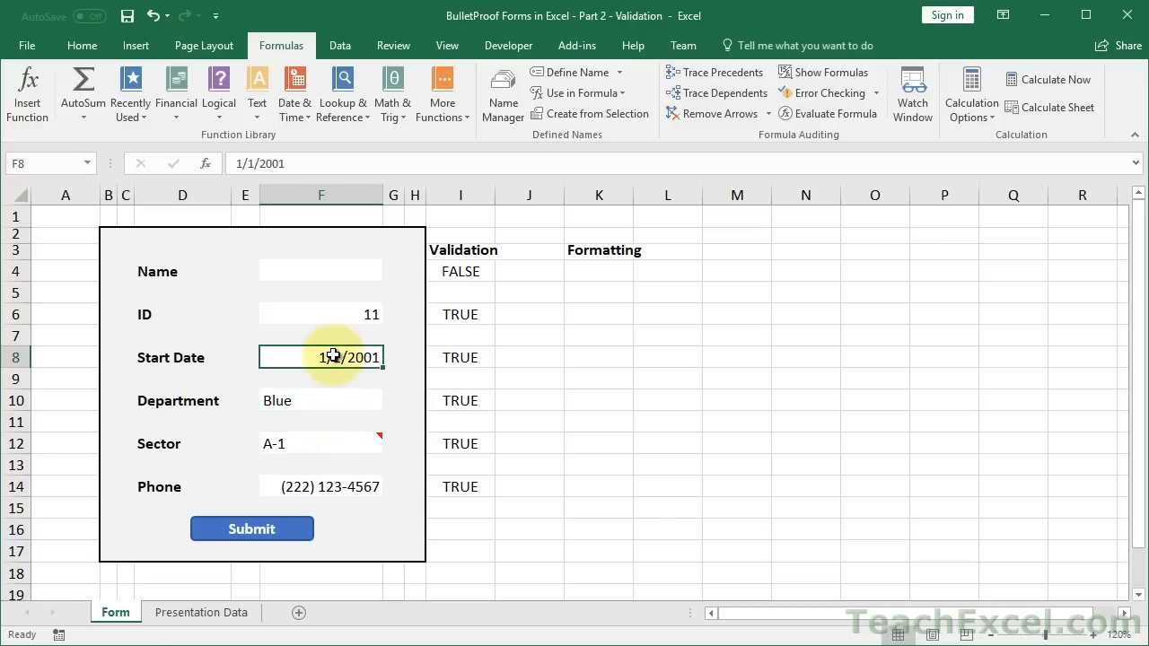
pyautogui.click(459, 356)
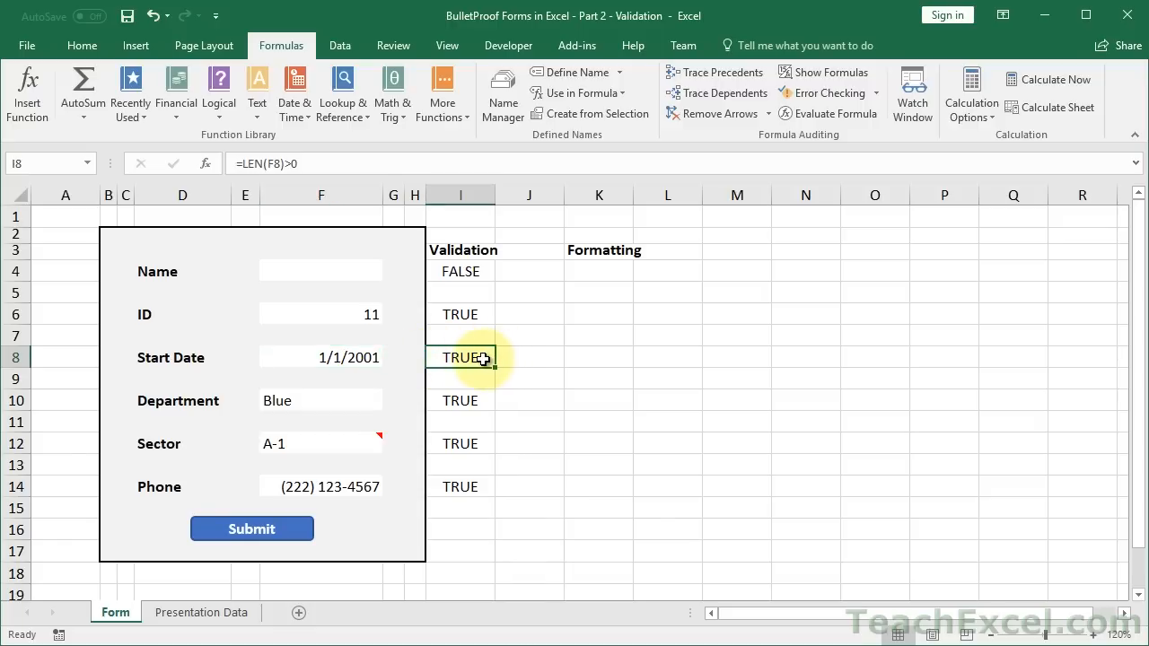
pyautogui.click(360, 360)
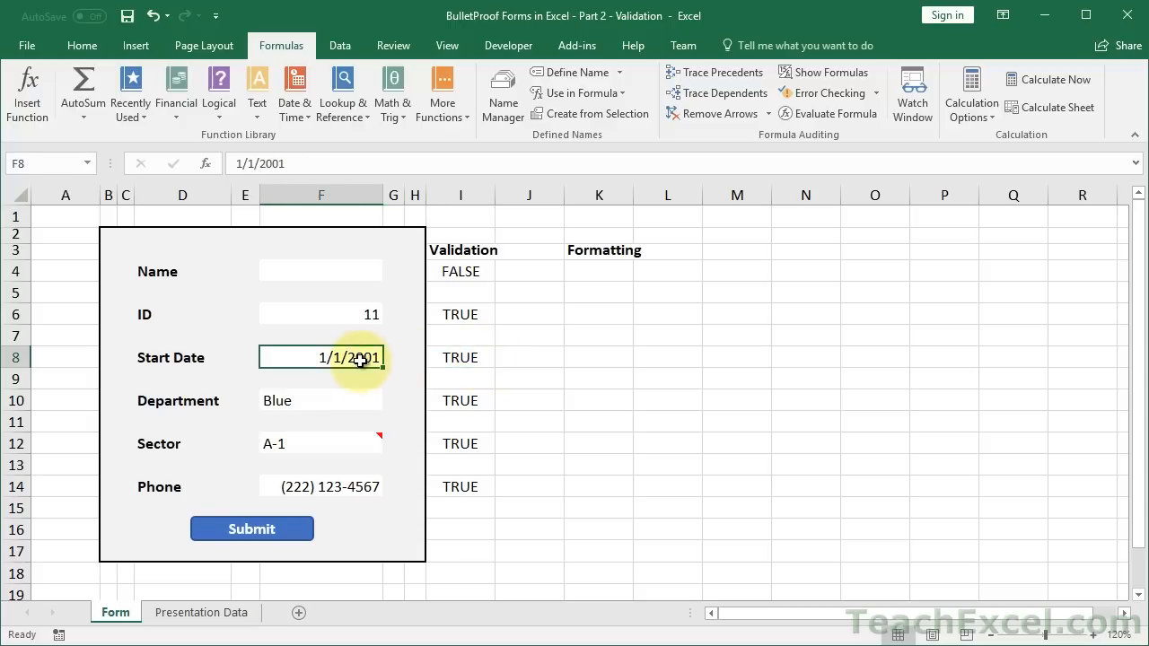
pyautogui.click(450, 356)
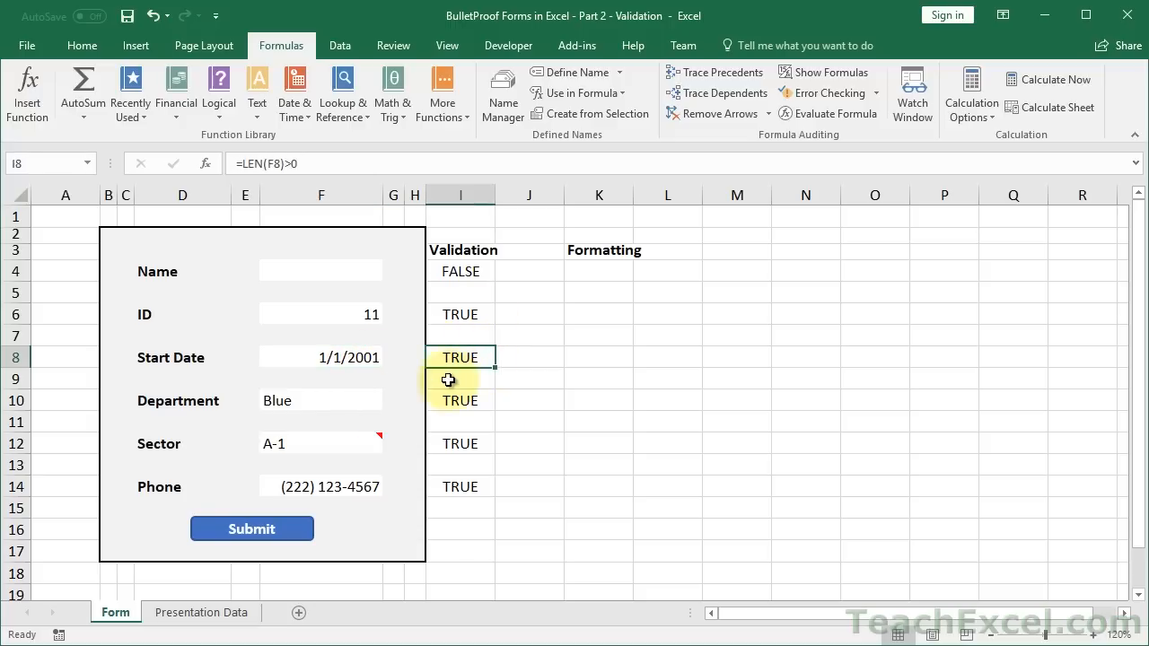
pyautogui.click(590, 352)
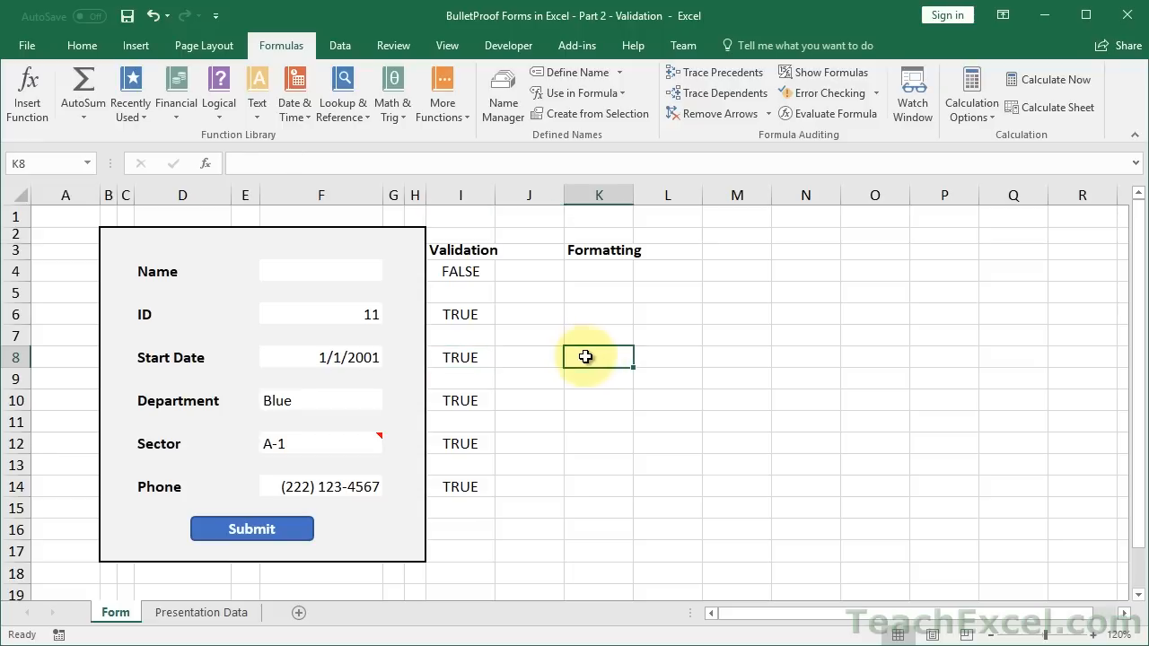
pyautogui.click(458, 356)
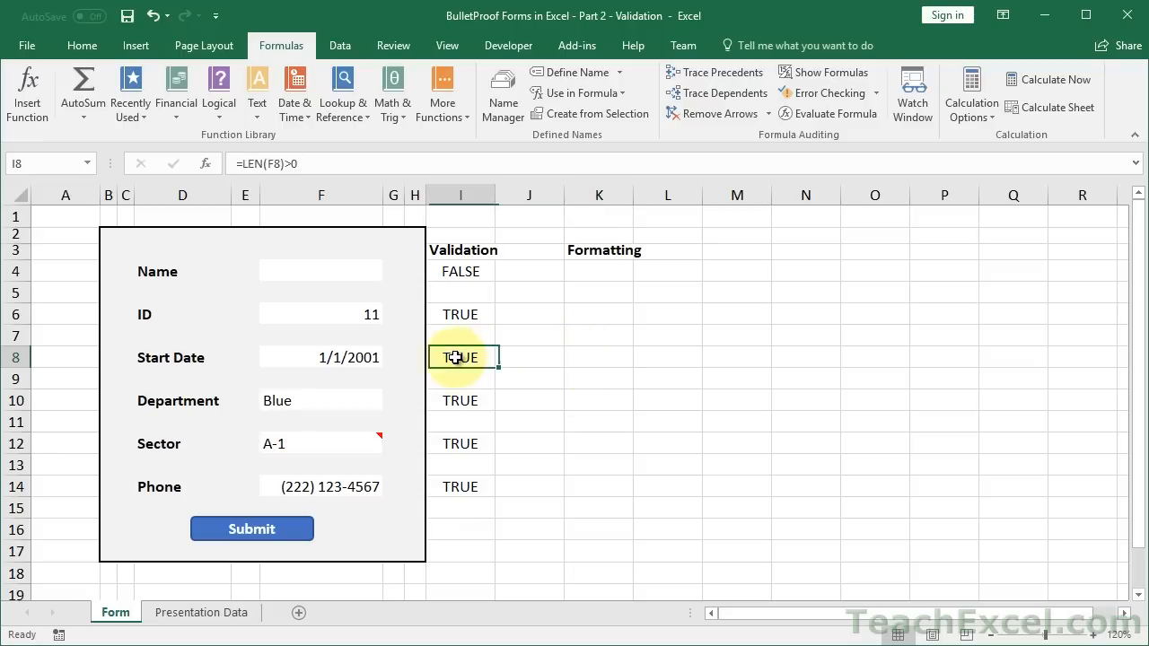